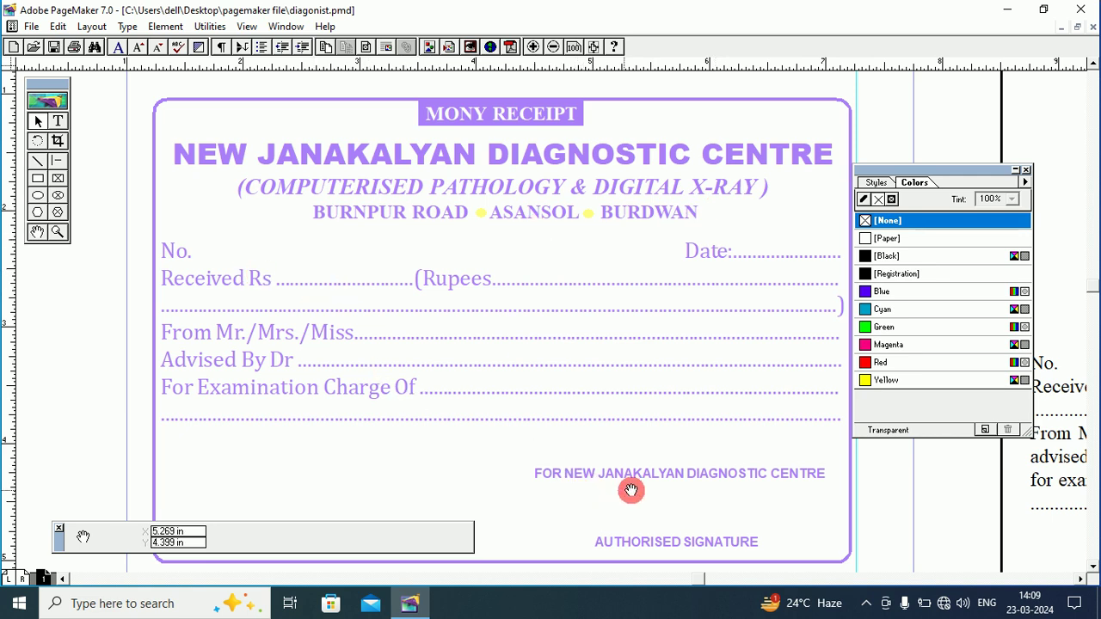
# Pan the receipt to bring the AUTHORISED SIGNATURE line into view.
pyautogui.moveTo(650, 518); pyautogui.dragTo(652, 486)
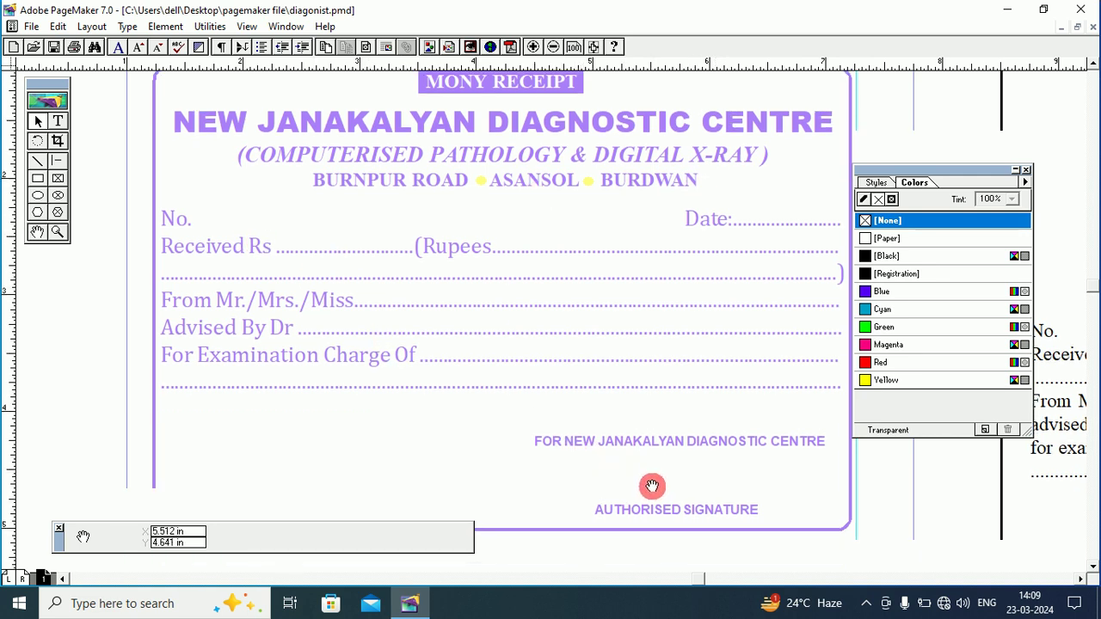
pyautogui.scroll(1, 437, 277)
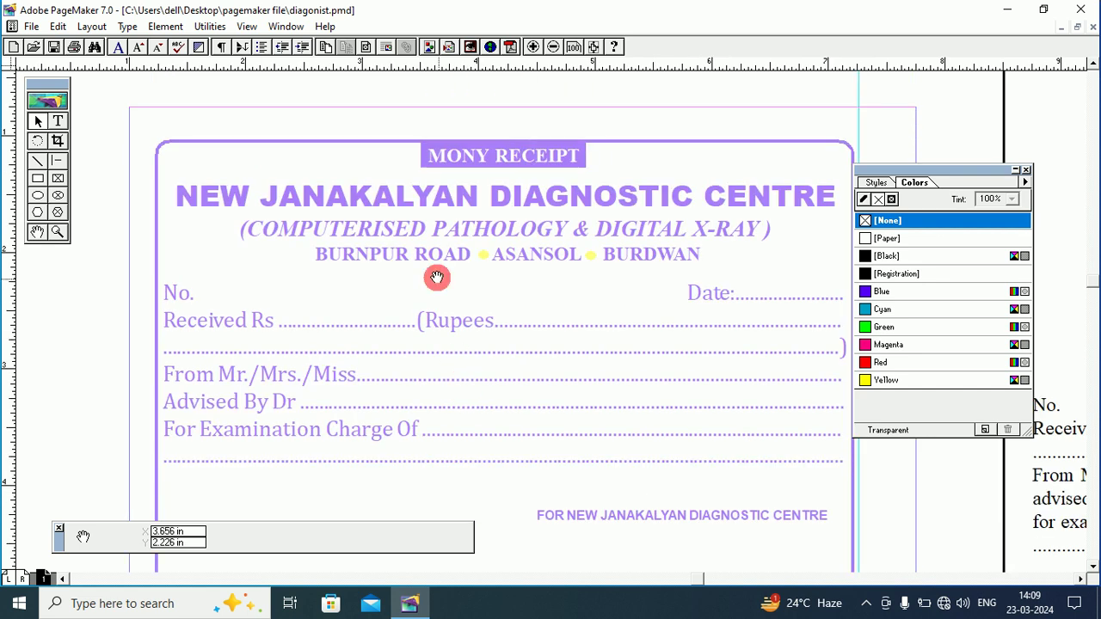
pyautogui.moveTo(437, 277); pyautogui.dragTo(425, 261)
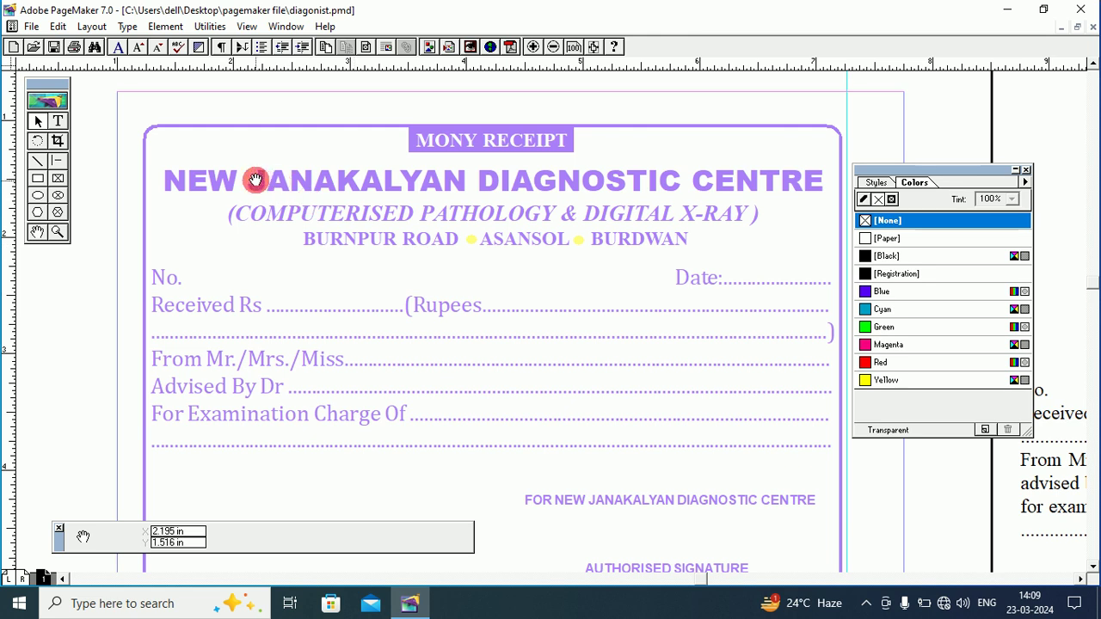
# Review the Letter 8.5 × 11 in document setup and close it unchanged.
pyautogui.click(33, 26)
pyautogui.hotkey('ctrl', 'shift', 'p')
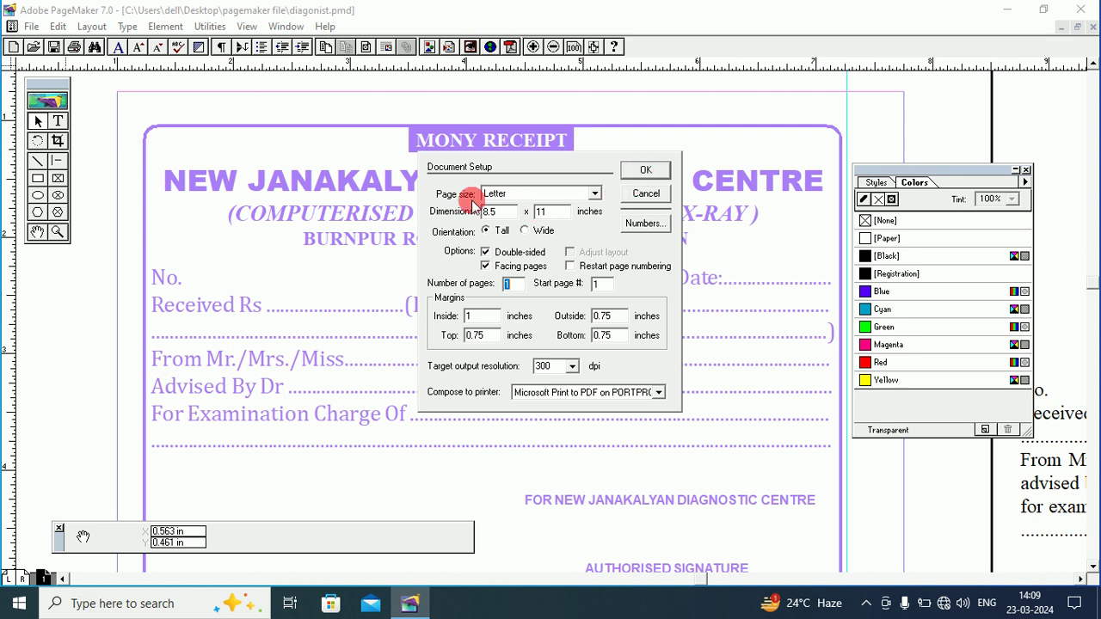
pyautogui.click(641, 193)
pyautogui.rightClick(194, 110)
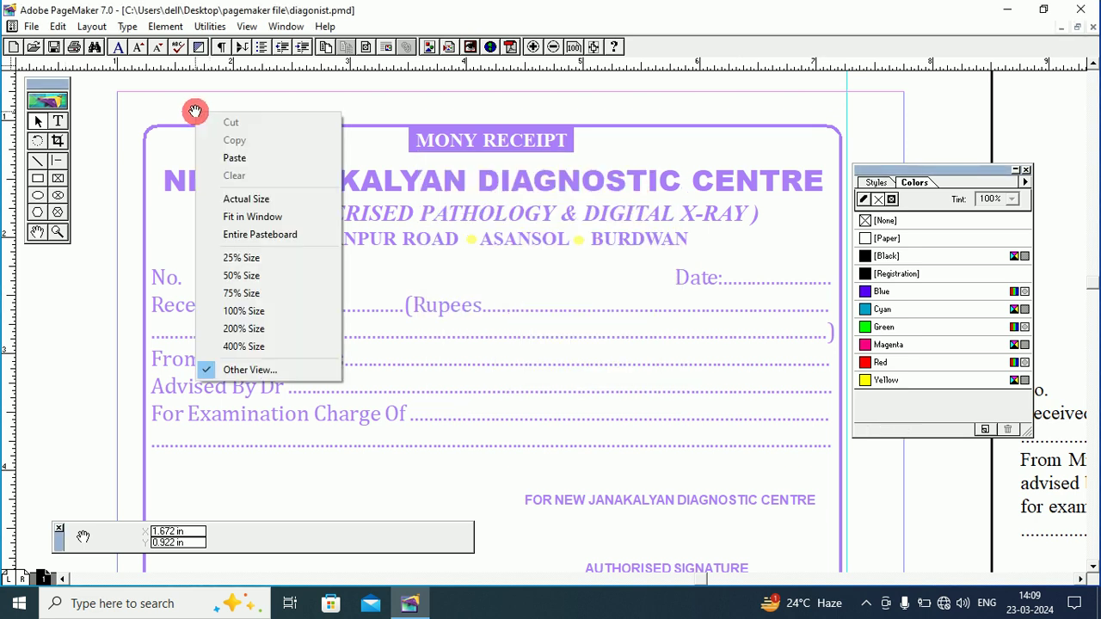
# Fit the page in the window and move the grouped receipt onto the left pasteboard.
pyautogui.click(246, 216)
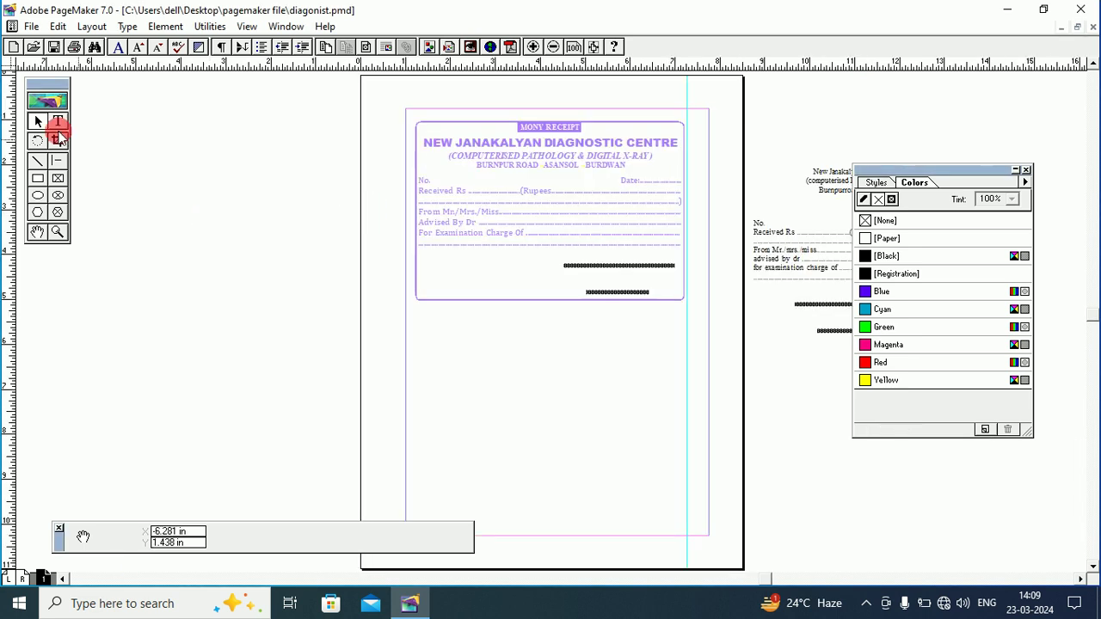
pyautogui.click(39, 122)
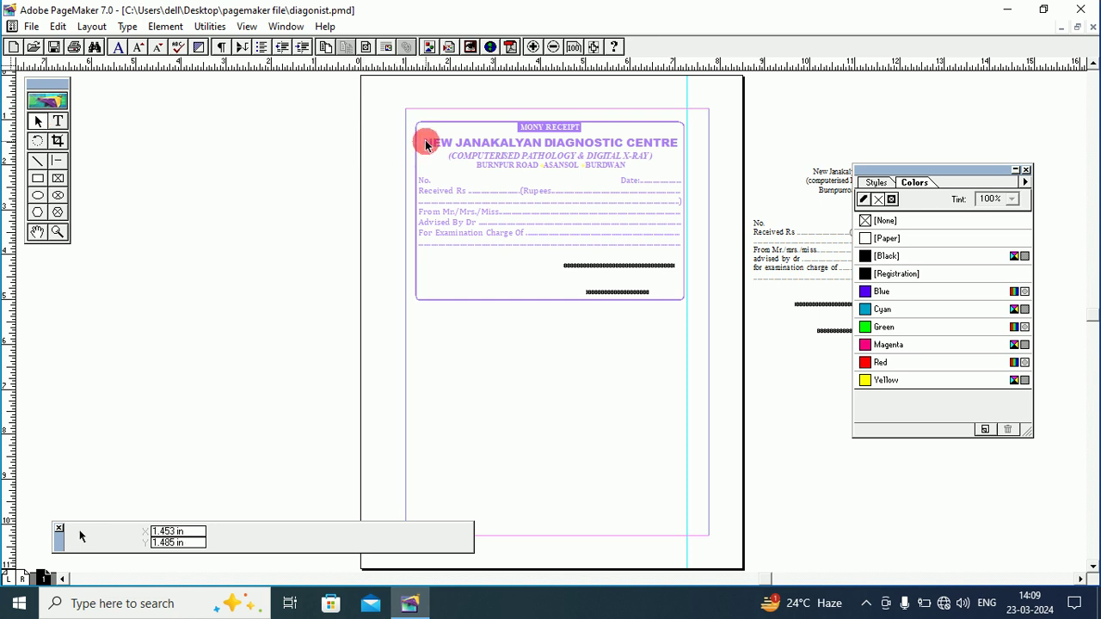
pyautogui.moveTo(424, 143); pyautogui.dragTo(77, 204)
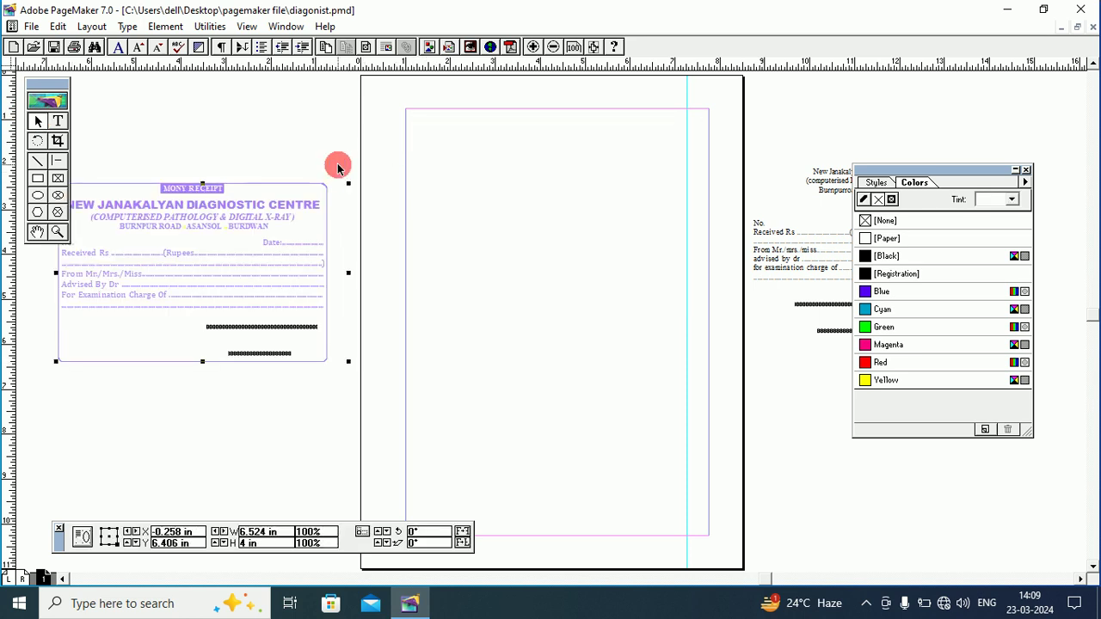
pyautogui.click(484, 181)
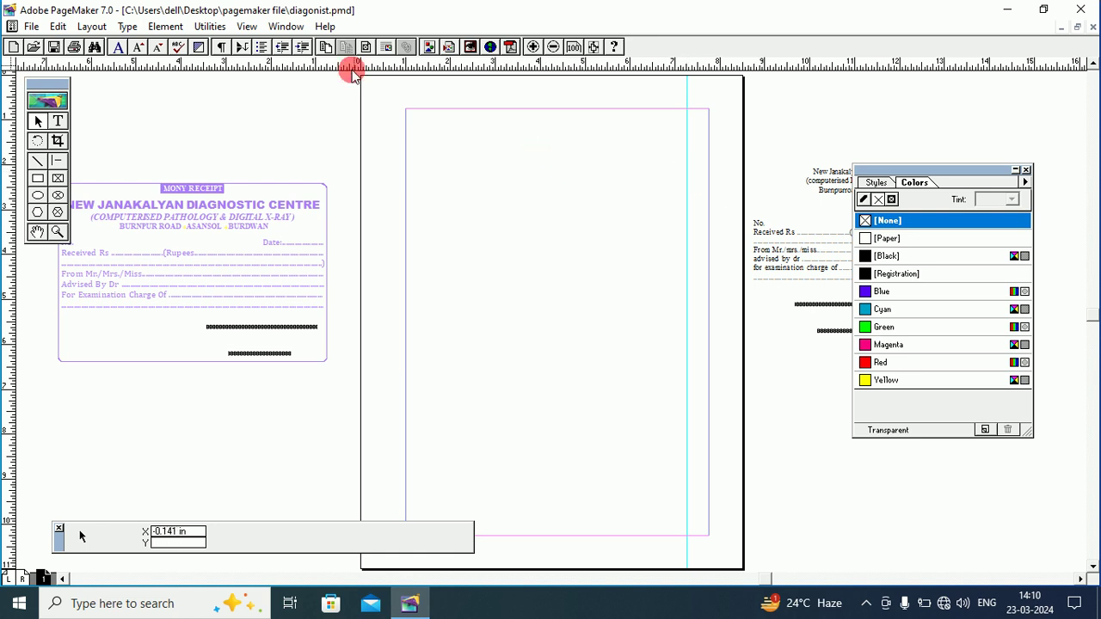
# Clear the vertical ruler guide and view the empty page top at actual size.
pyautogui.click(247, 28)
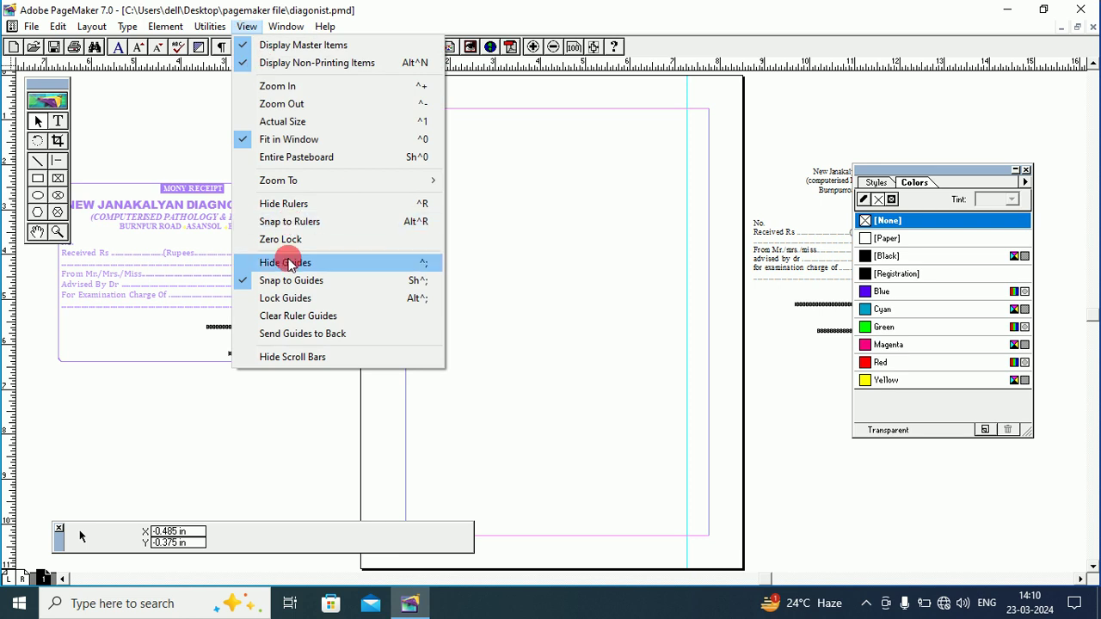
pyautogui.click(295, 318)
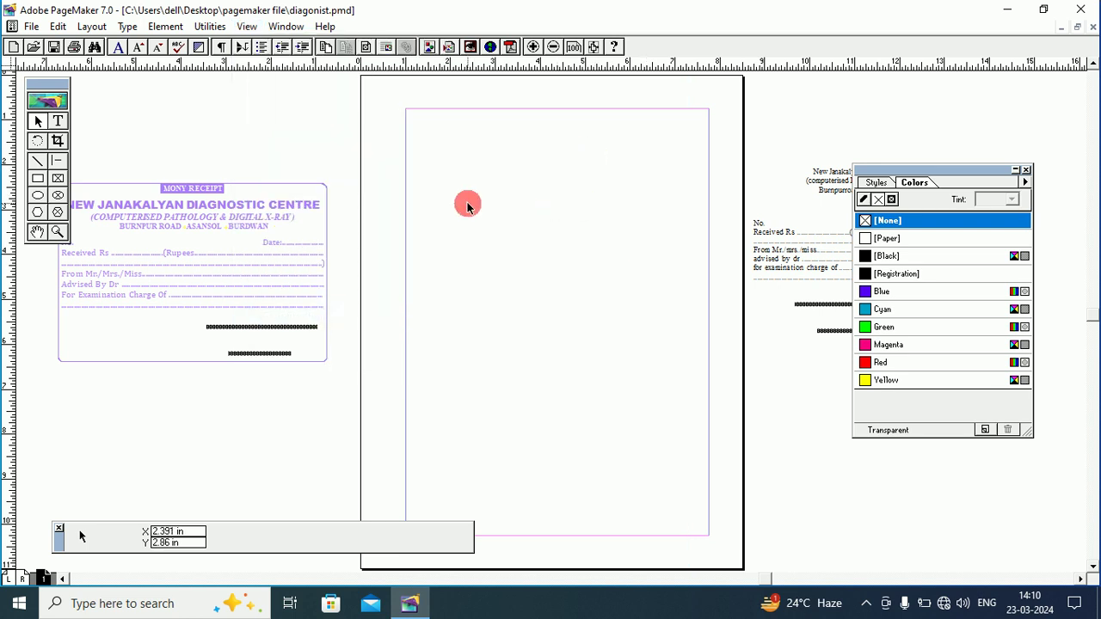
pyautogui.rightClick(535, 174)
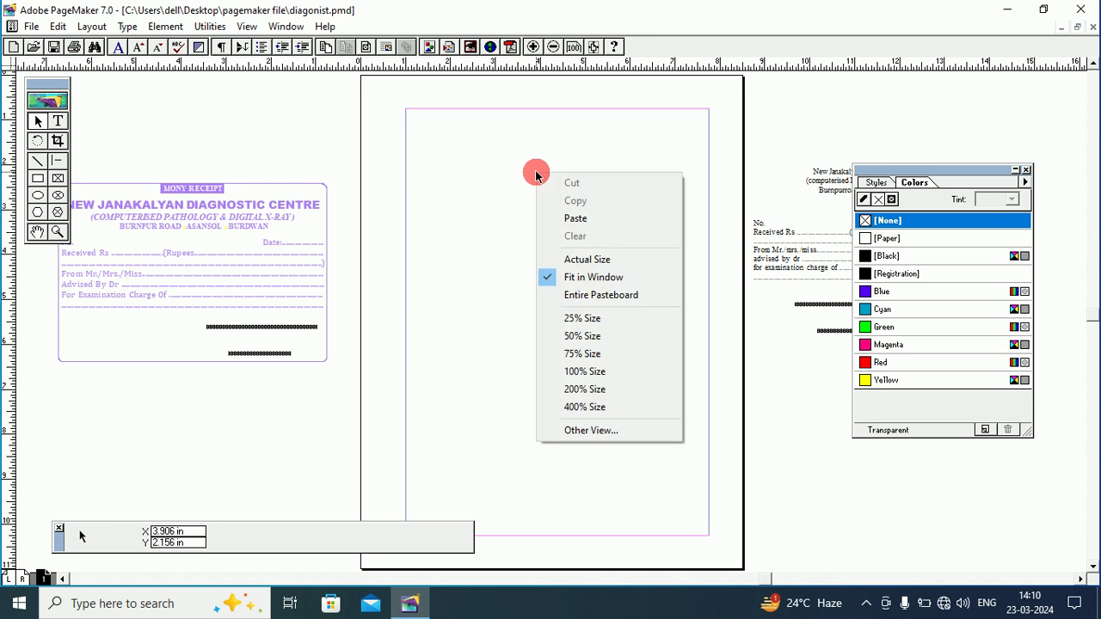
pyautogui.click(587, 260)
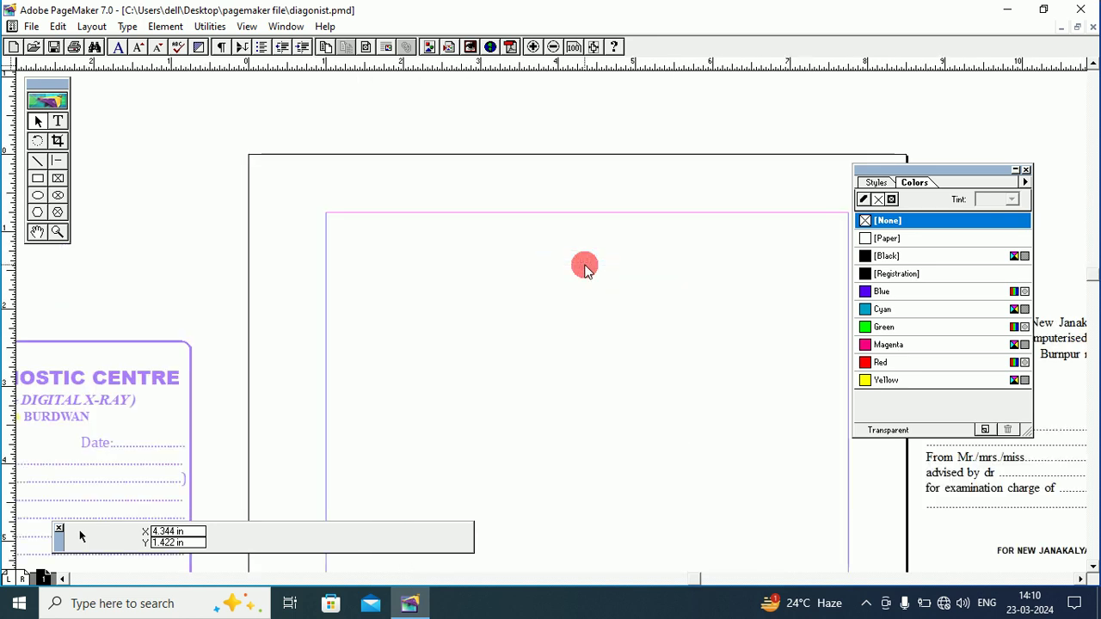
pyautogui.click(36, 232)
pyautogui.moveTo(396, 283); pyautogui.dragTo(481, 221)
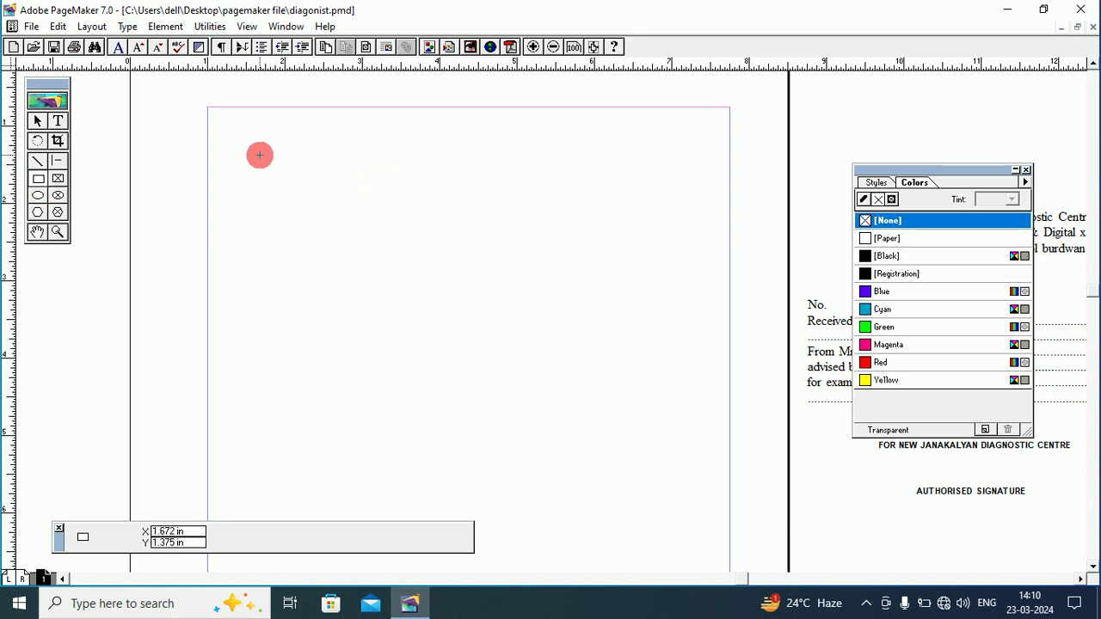
# Draw a 5.726 × 3.547 in rectangle across the upper part of the blank page.
pyautogui.moveTo(247, 137); pyautogui.dragTo(683, 410)
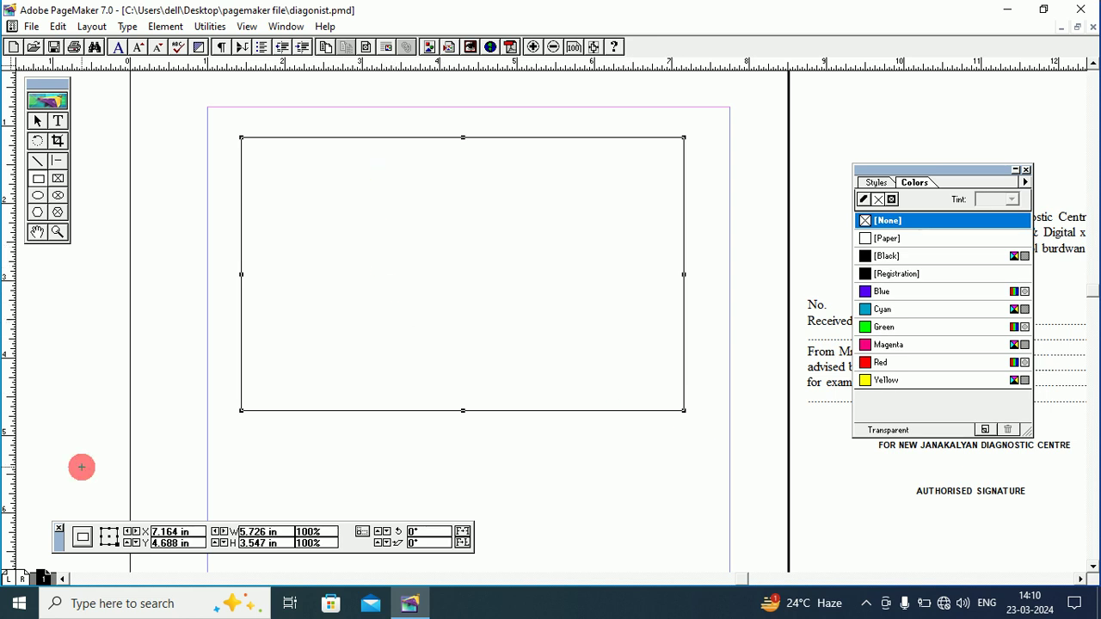
pyautogui.moveTo(59, 535); pyautogui.dragTo(246, 446)
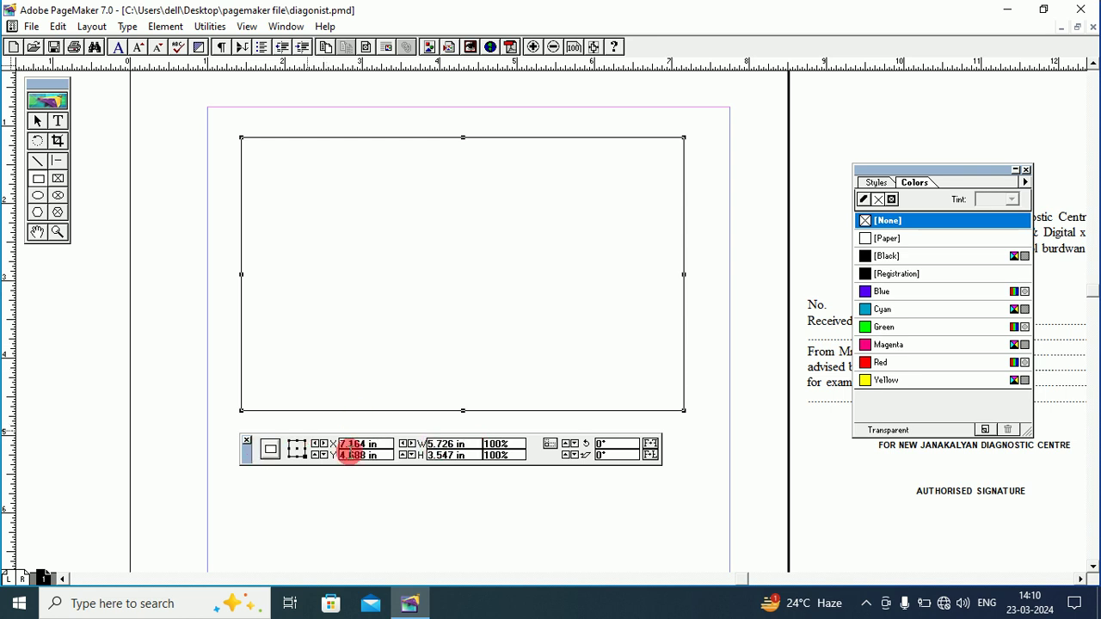
pyautogui.click(246, 440)
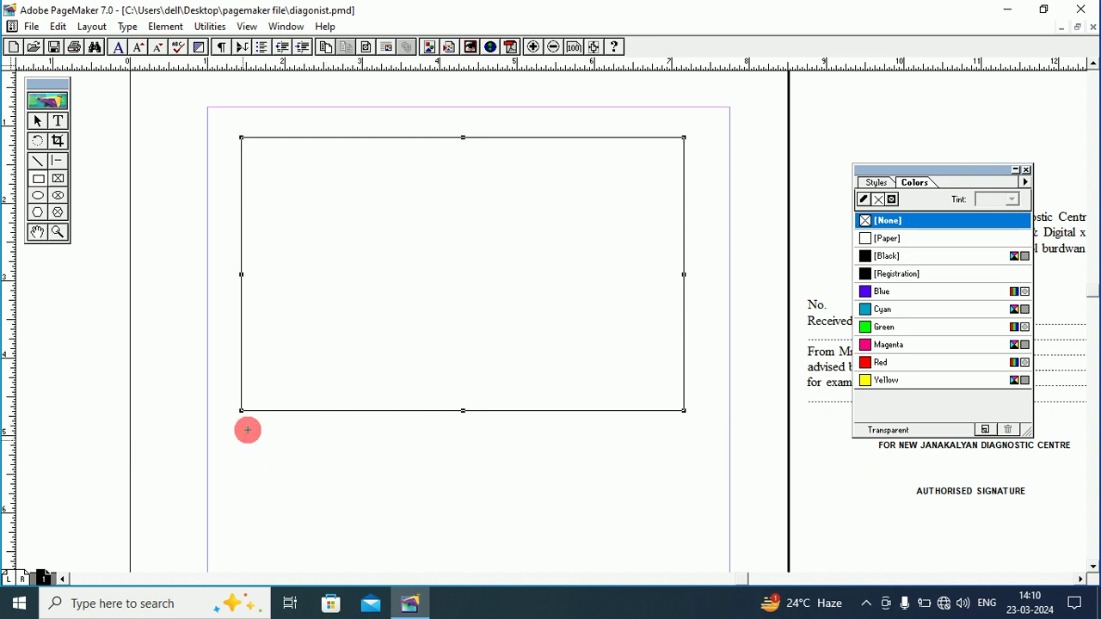
# Resize the rectangle to exactly 6 in wide by 4 in high.
pyautogui.click(276, 29)
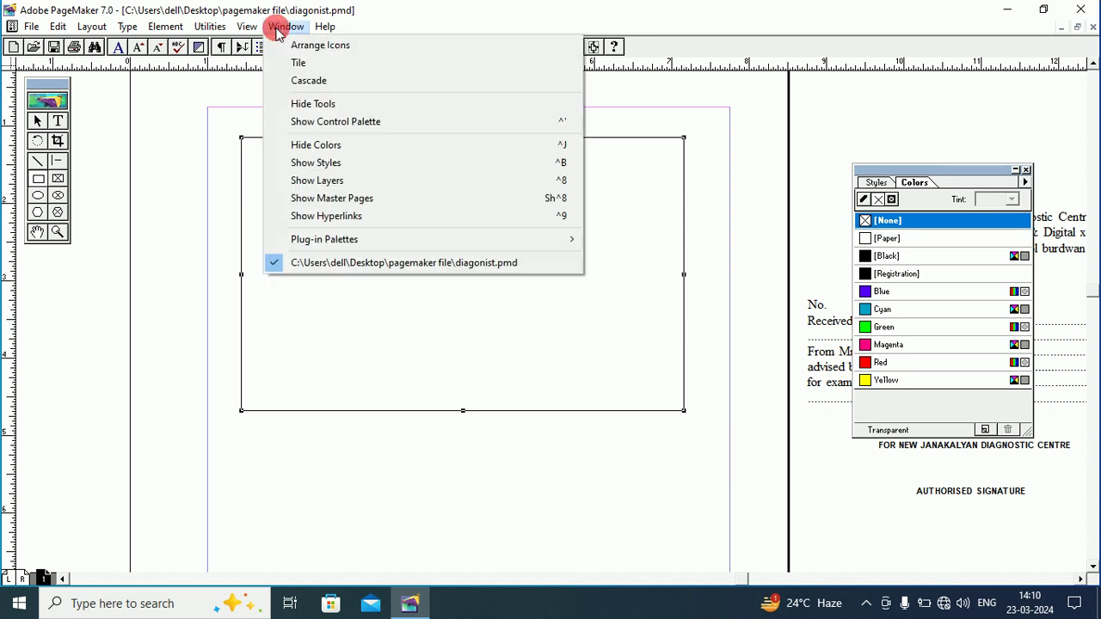
pyautogui.click(303, 121)
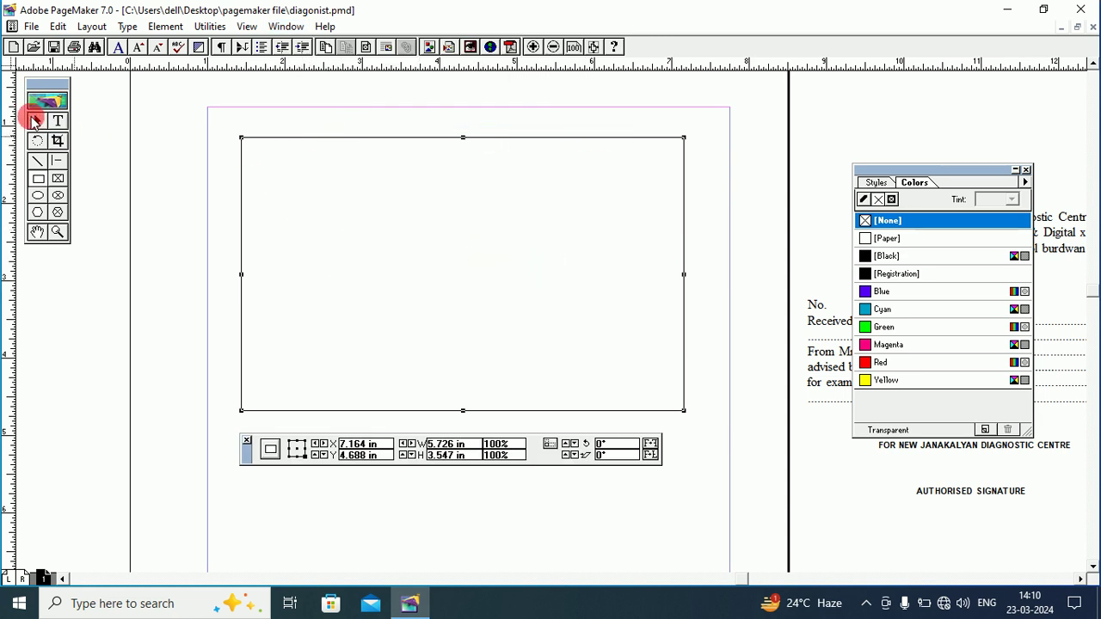
pyautogui.click(35, 121)
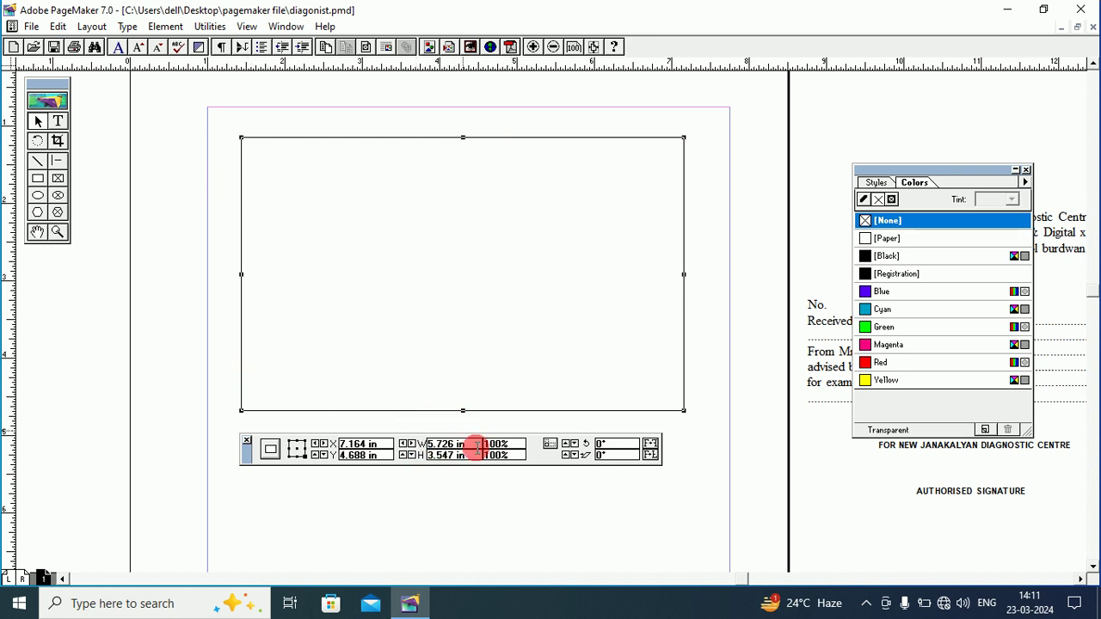
pyautogui.moveTo(474, 444); pyautogui.dragTo(422, 462)
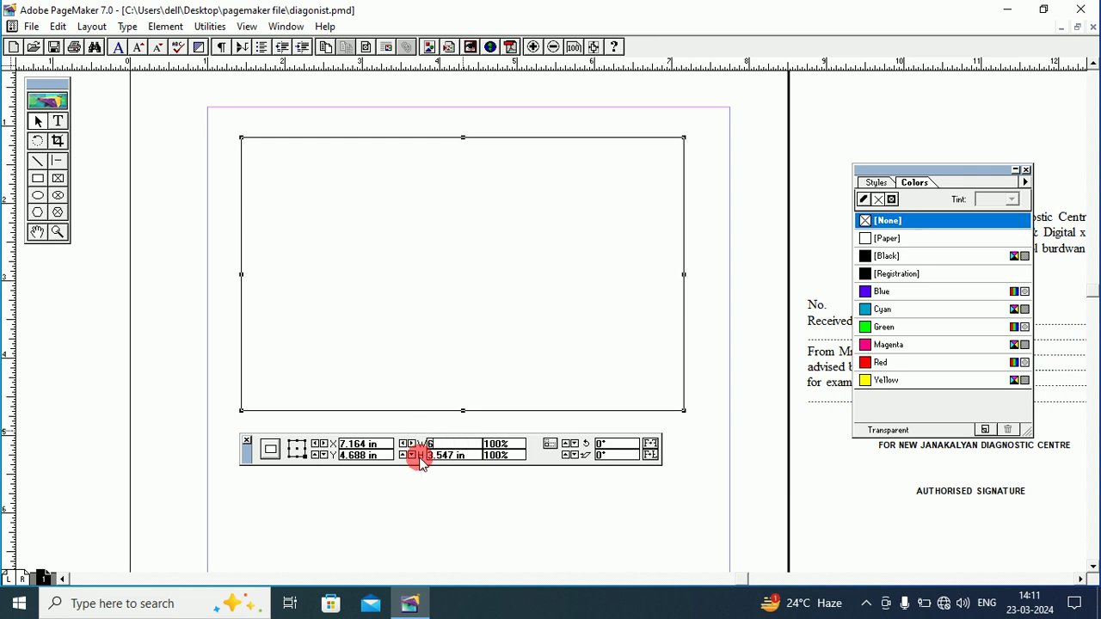
pyautogui.write('6')
pyautogui.press('Return')
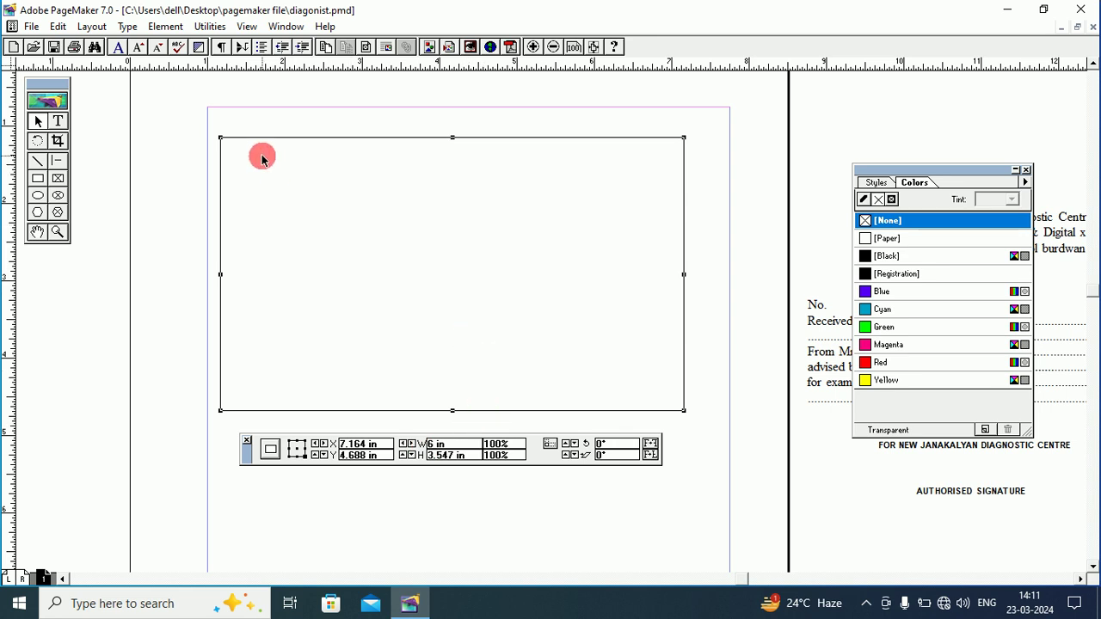
pyautogui.moveTo(491, 448); pyautogui.dragTo(397, 456)
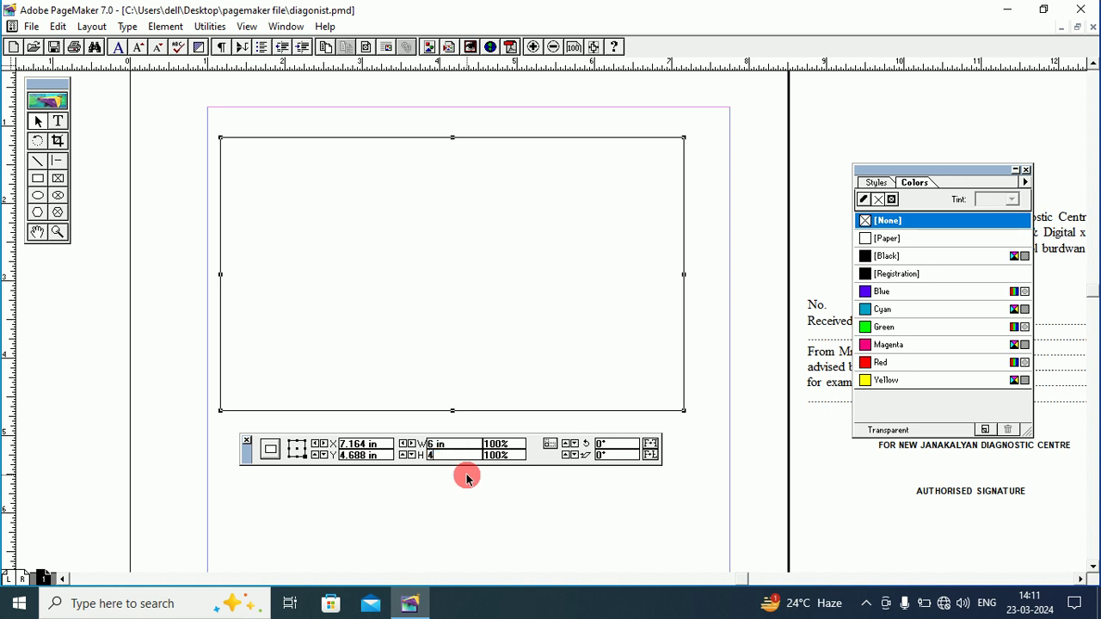
pyautogui.write('4')
pyautogui.press('Return')
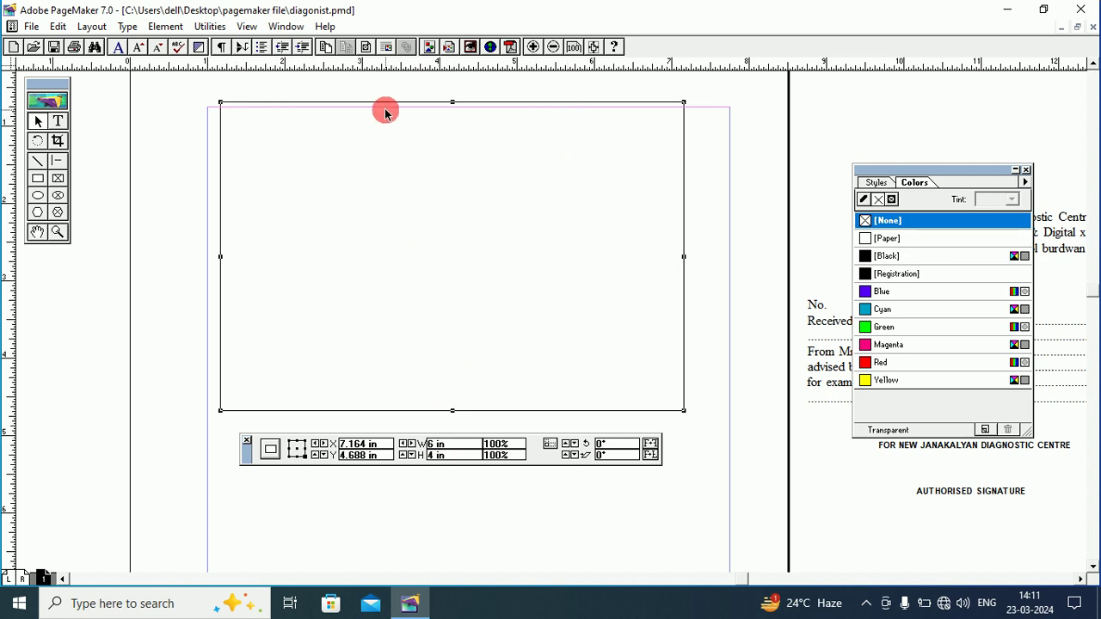
# Nudge the rectangle slightly down and right to sit inside the page margins.
pyautogui.press('Down')
pyautogui.press('Down')
pyautogui.press('Down')
pyautogui.press('Down')
pyautogui.press('Down')
pyautogui.press('Down')
pyautogui.press('Down')
pyautogui.press('Down')
pyautogui.press('Down')
pyautogui.press('Down')
pyautogui.press('Down')
pyautogui.press('Down')
pyautogui.press('Down')
pyautogui.press('Down')
pyautogui.press('Down')
pyautogui.press('Down')
pyautogui.press('Down')
pyautogui.press('Down')
pyautogui.press('Down')
pyautogui.press('Down')
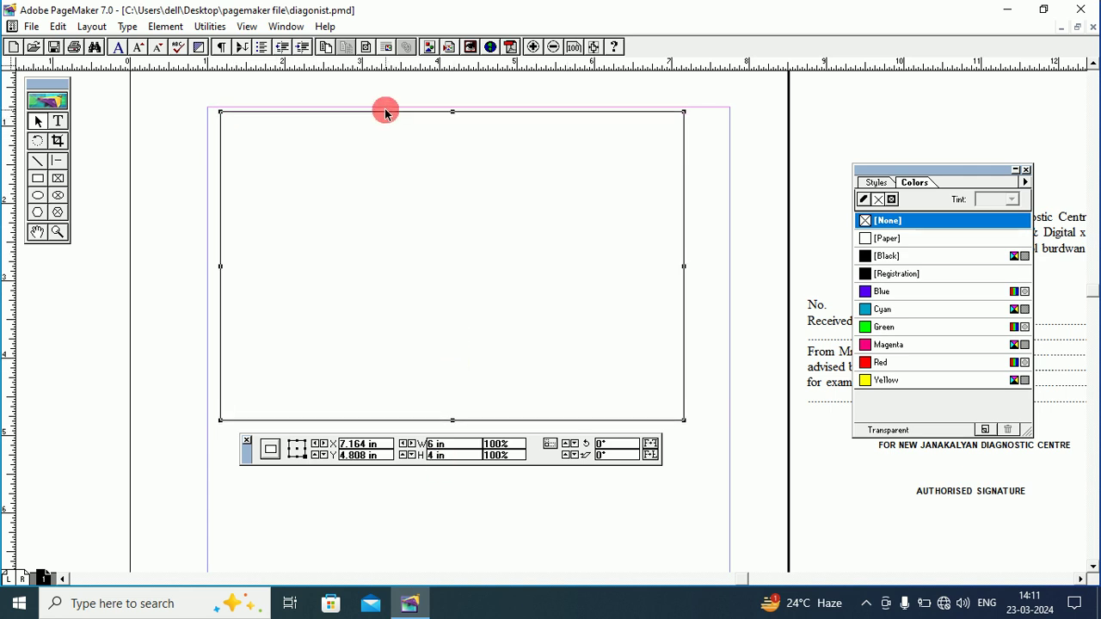
pyautogui.press('Down')
pyautogui.press('Down')
pyautogui.press('Down')
pyautogui.press('Down')
pyautogui.press('Down')
pyautogui.press('Down')
pyautogui.press('Down')
pyautogui.press('Down')
pyautogui.press('Down')
pyautogui.press('Down')
pyautogui.press('Down')
pyautogui.press('Down')
pyautogui.press('Down')
pyautogui.press('Down')
pyautogui.press('Down')
pyautogui.press('Right')
pyautogui.press('Right')
pyautogui.press('Right')
pyautogui.press('Right')
pyautogui.press('Right')
pyautogui.press('Right')
pyautogui.press('Right')
pyautogui.press('Right')
pyautogui.press('Right')
pyautogui.press('Right')
pyautogui.press('Right')
pyautogui.press('Right')
pyautogui.press('Right')
pyautogui.press('Right')
pyautogui.press('Right')
pyautogui.press('Right')
pyautogui.press('Right')
pyautogui.press('Right')
pyautogui.press('Right')
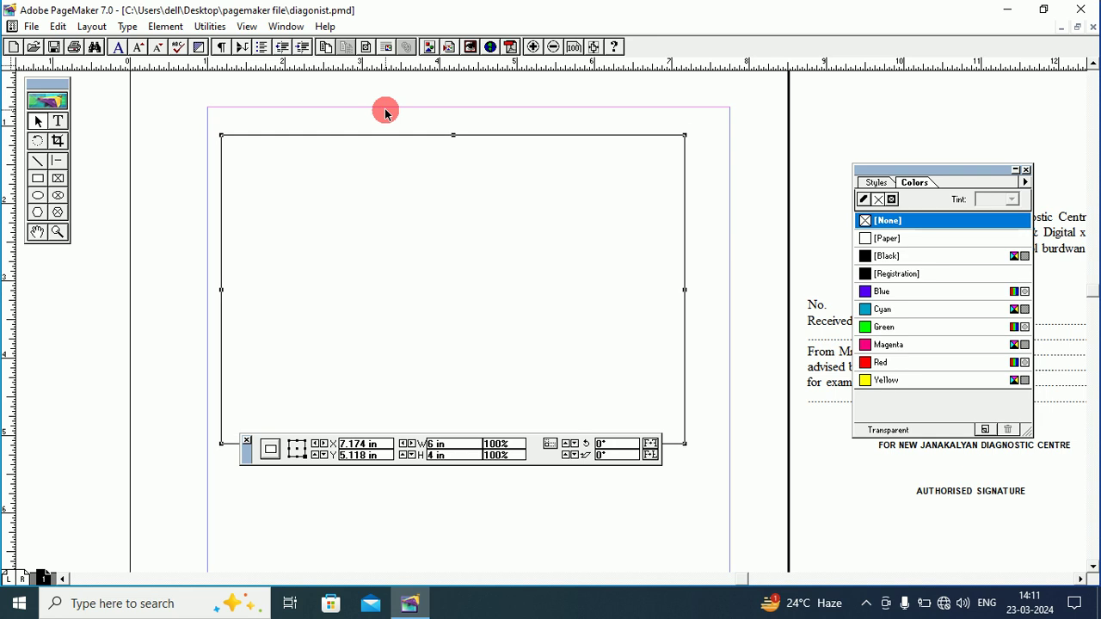
pyautogui.press('Right')
pyautogui.press('Right')
pyautogui.press('Right')
pyautogui.press('Right')
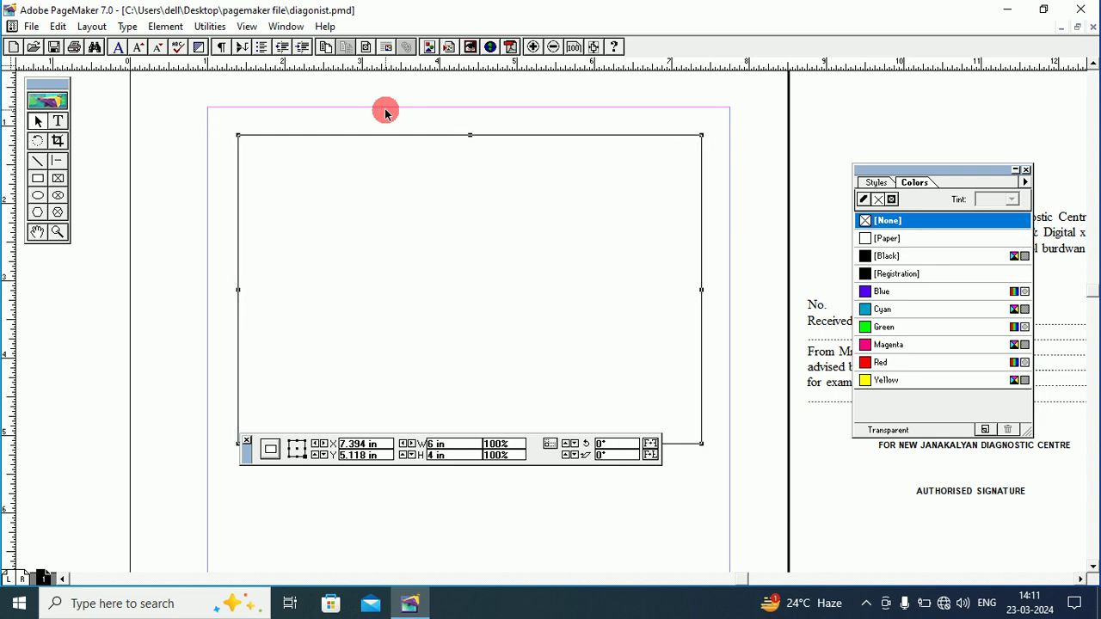
pyautogui.press('Right')
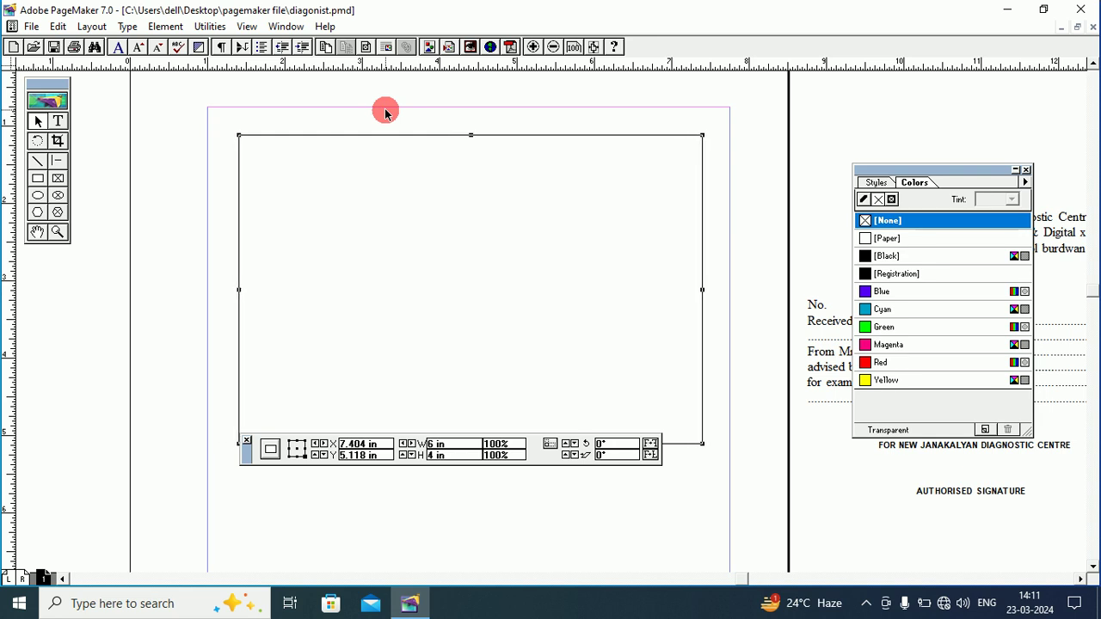
pyautogui.press('Down')
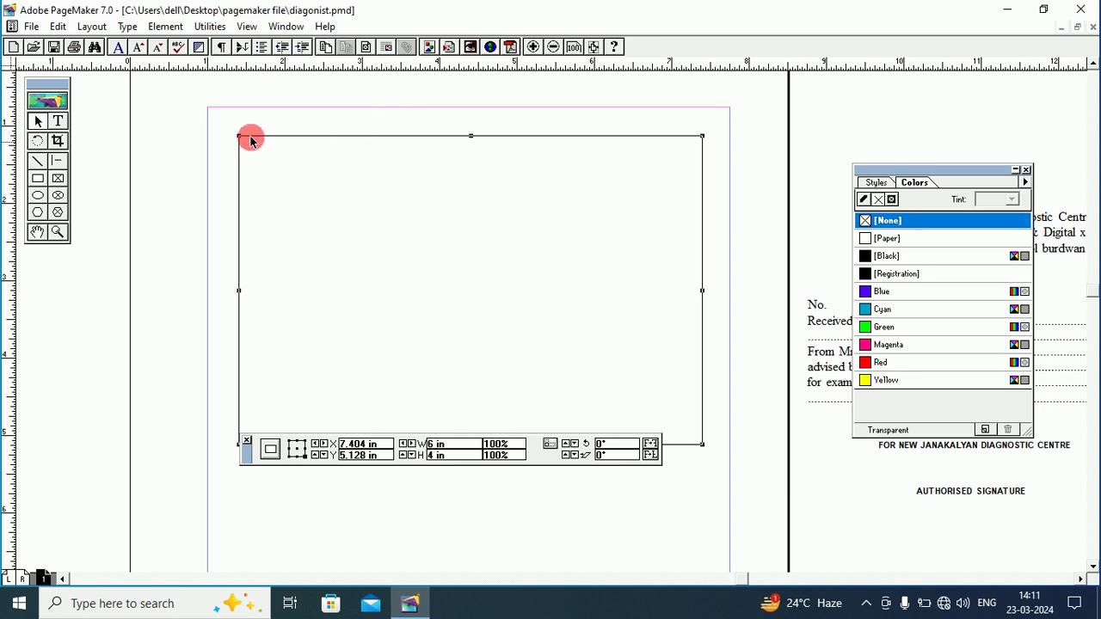
# Give the rectangle border a 2pt stroke.
pyautogui.click(164, 27)
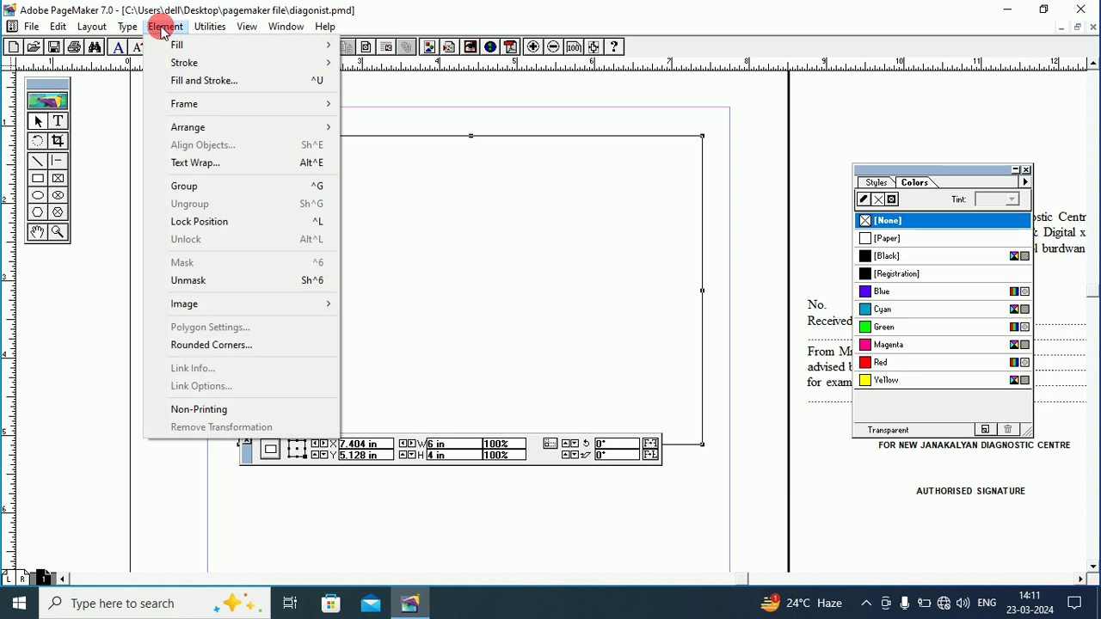
pyautogui.moveTo(246, 62)
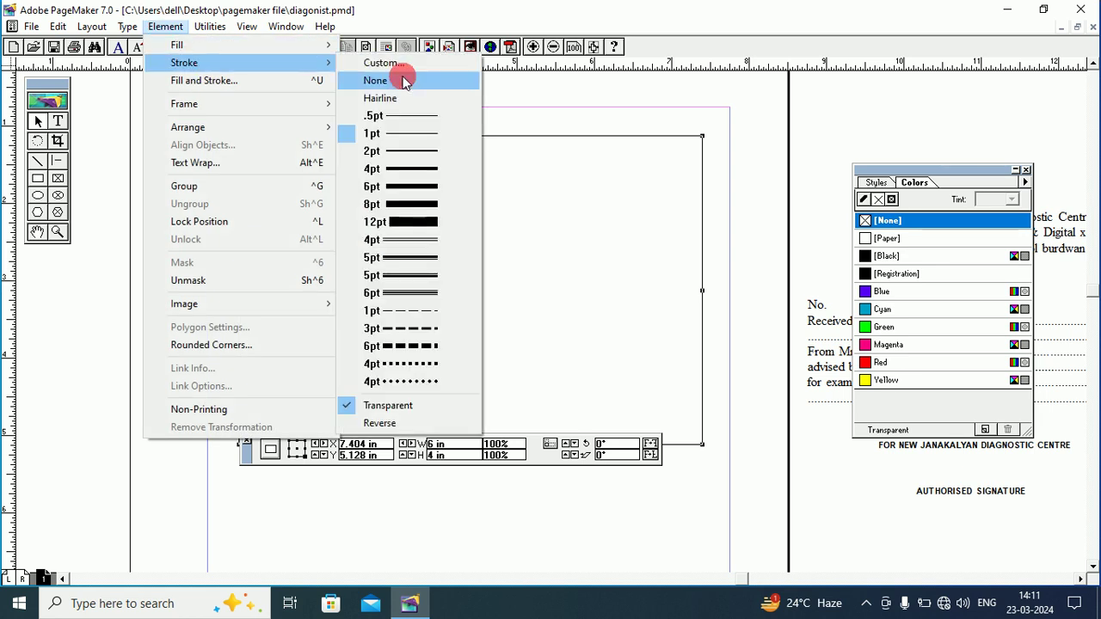
pyautogui.click(391, 152)
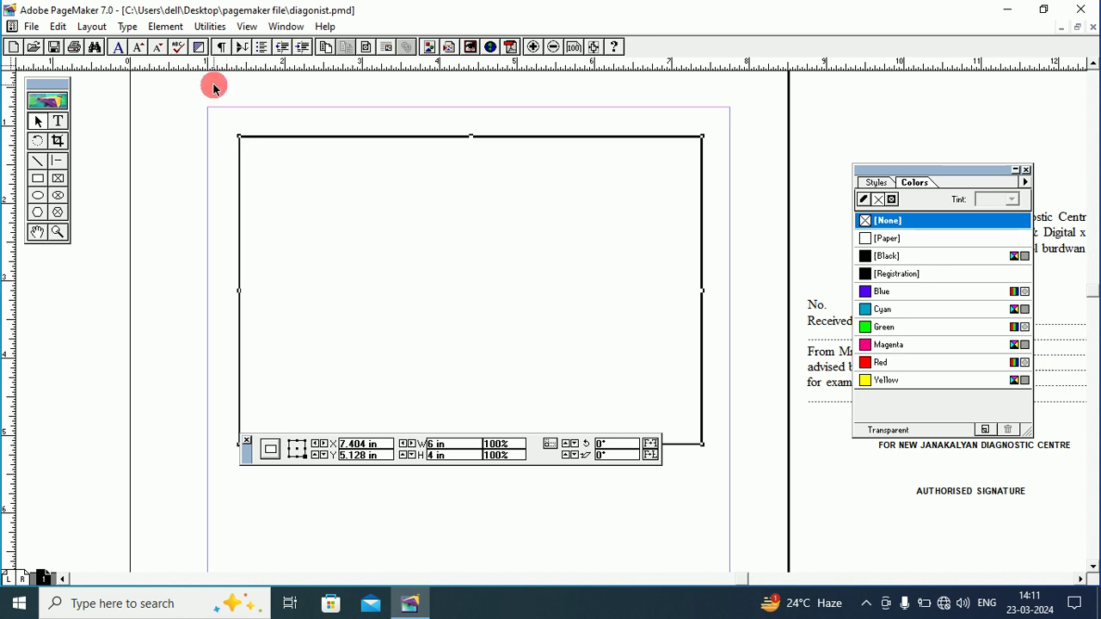
# Apply the third rounded-corner style to the border.
pyautogui.click(165, 26)
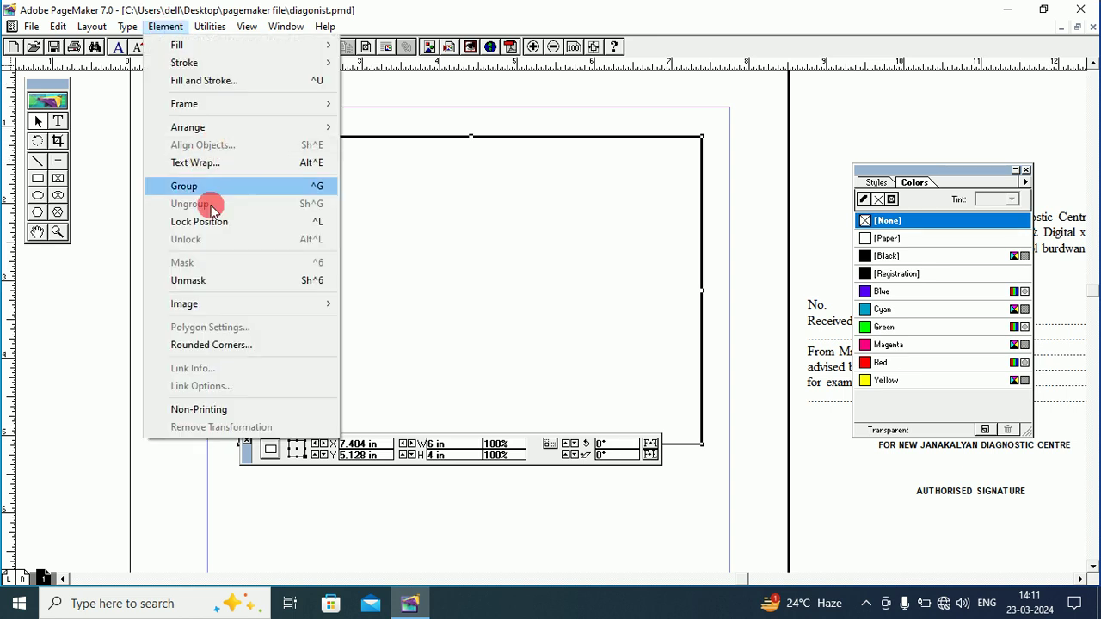
pyautogui.click(213, 345)
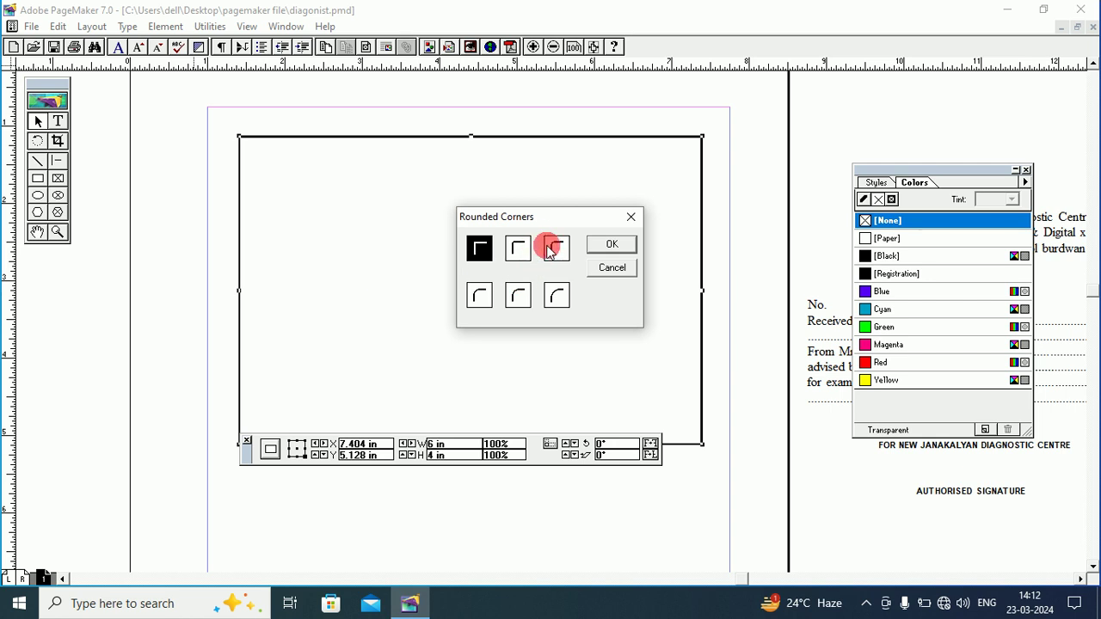
pyautogui.click(555, 248)
pyautogui.click(619, 244)
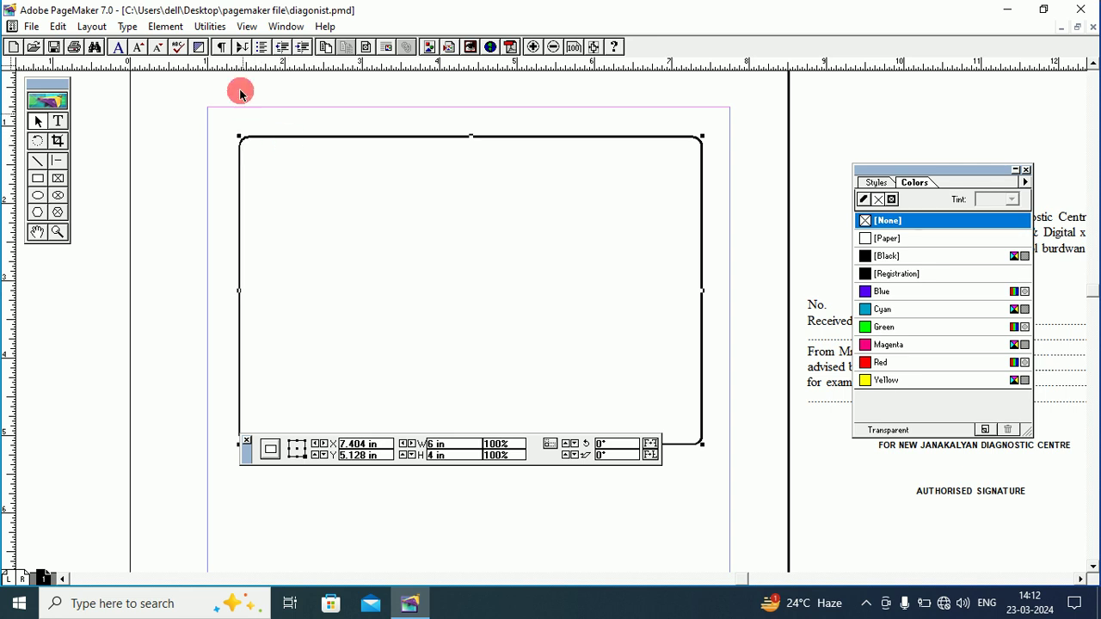
pyautogui.click(163, 26)
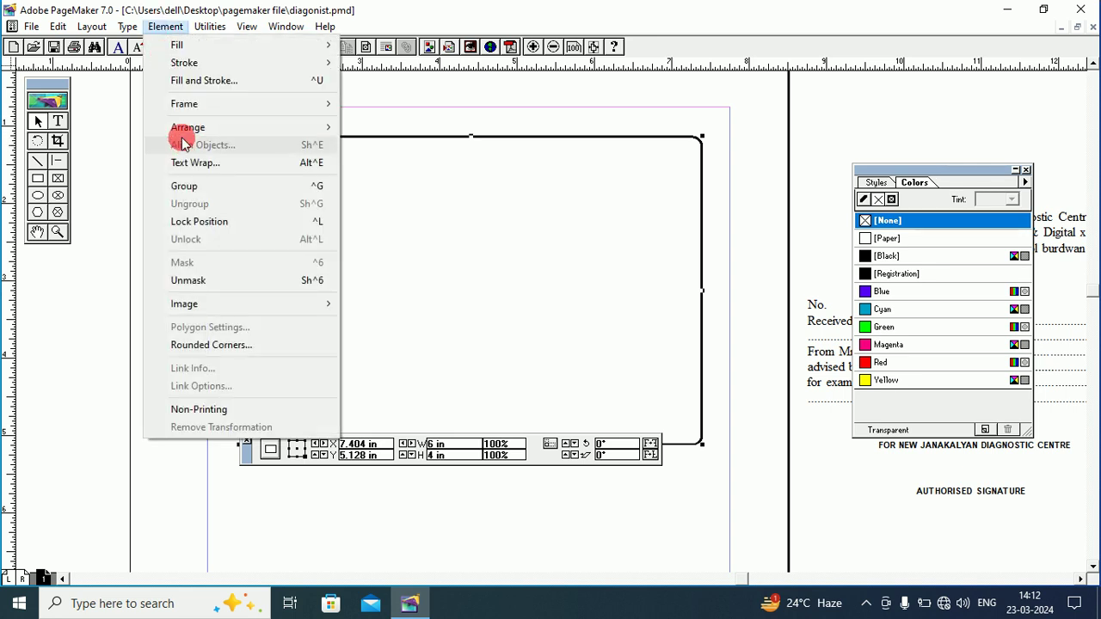
# Lock the border's position and type 'money receipt' in a text frame near its top.
pyautogui.click(185, 226)
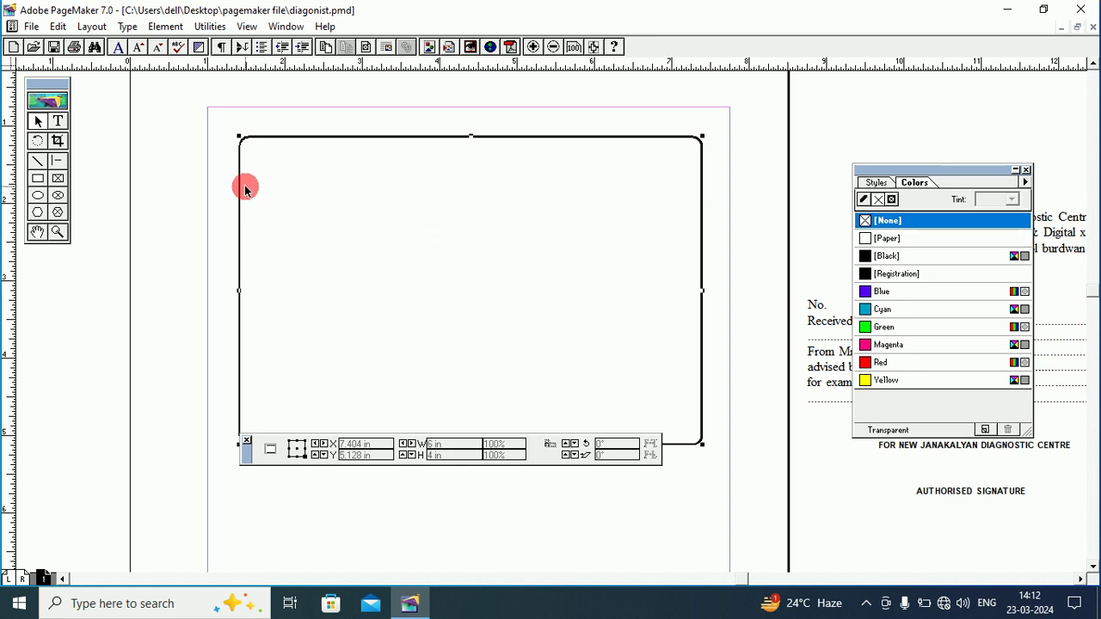
pyautogui.click(59, 123)
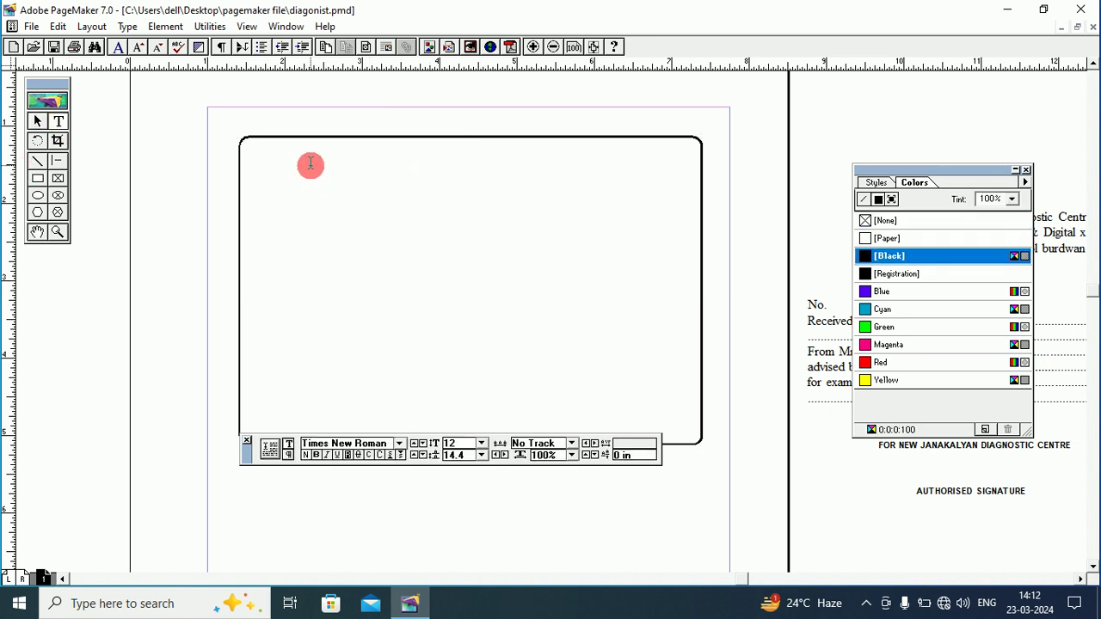
pyautogui.moveTo(302, 168); pyautogui.dragTo(585, 238)
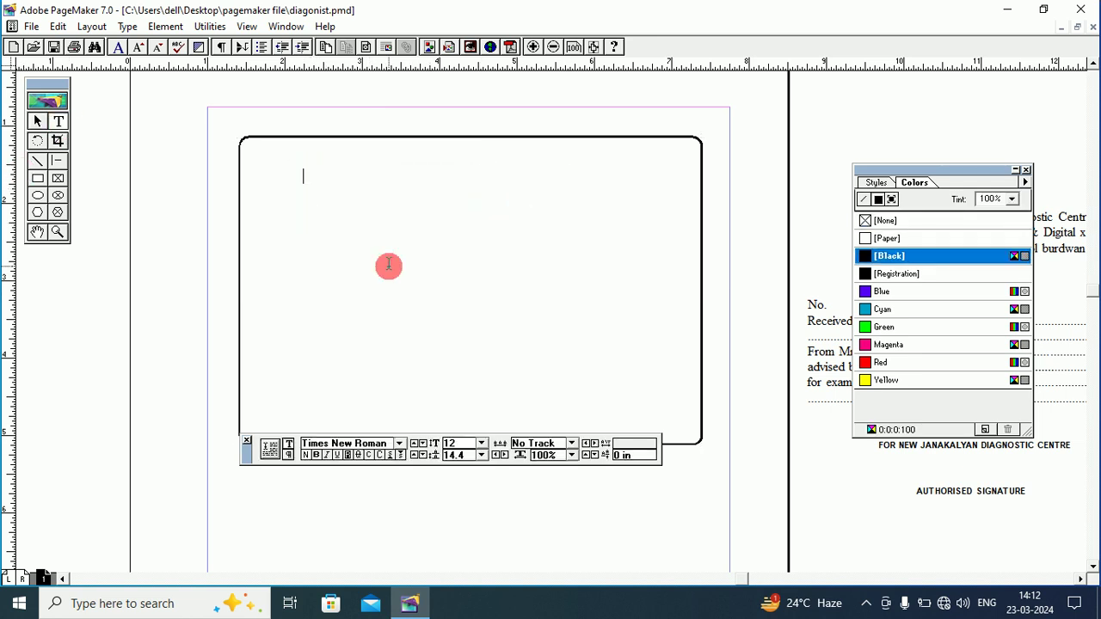
pyautogui.write('money rec')
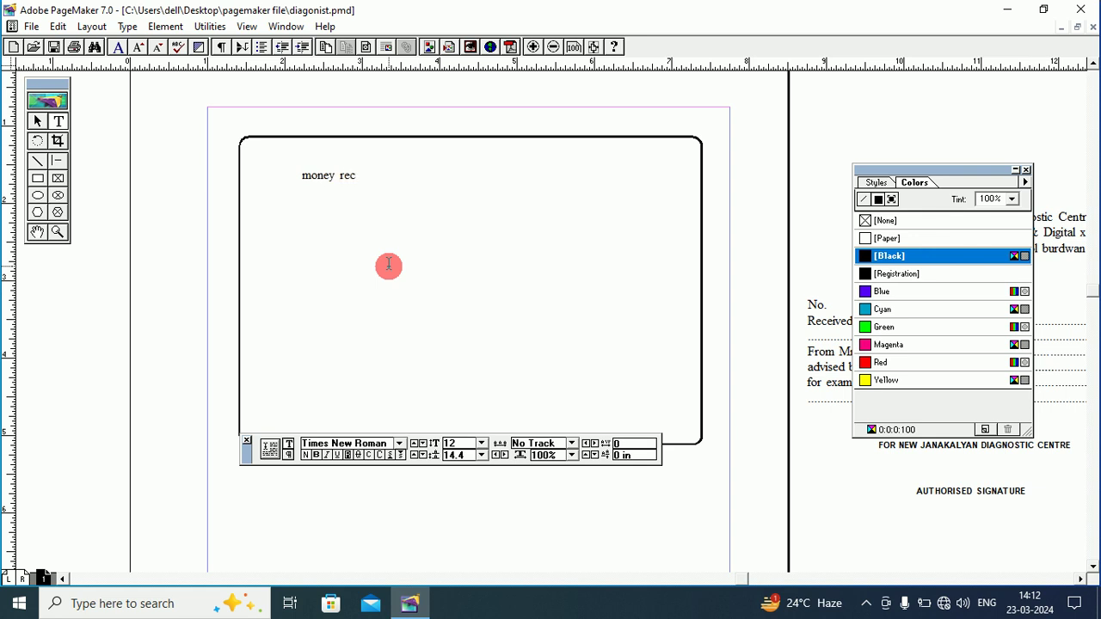
pyautogui.write('eipt')
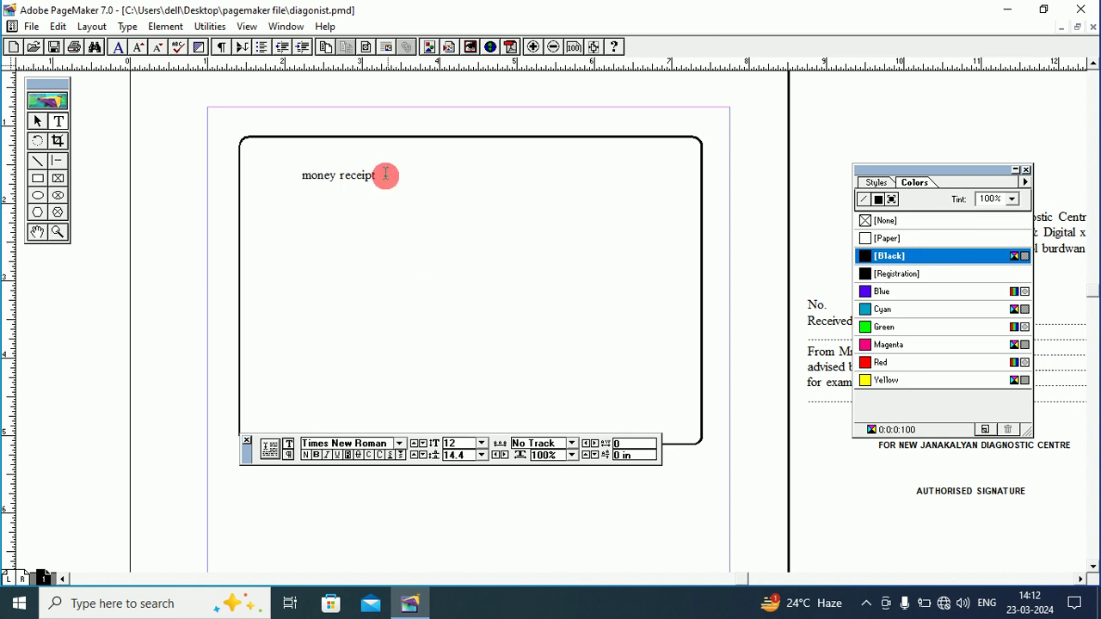
# Make the 'money receipt' heading all caps and bold.
pyautogui.moveTo(386, 175); pyautogui.dragTo(294, 177)
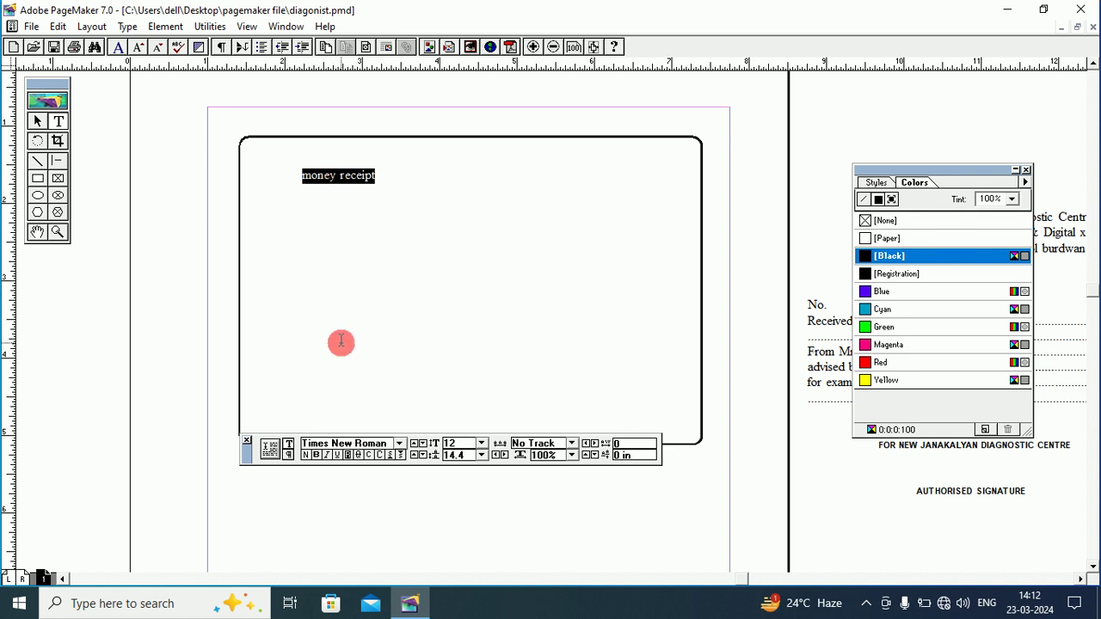
pyautogui.click(381, 456)
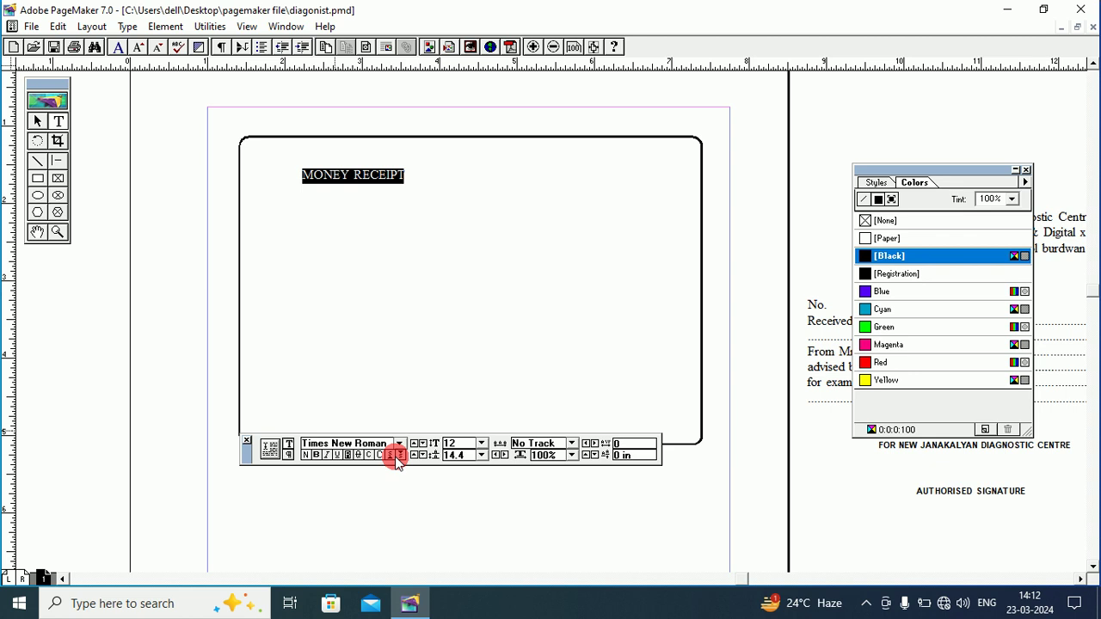
pyautogui.click(316, 456)
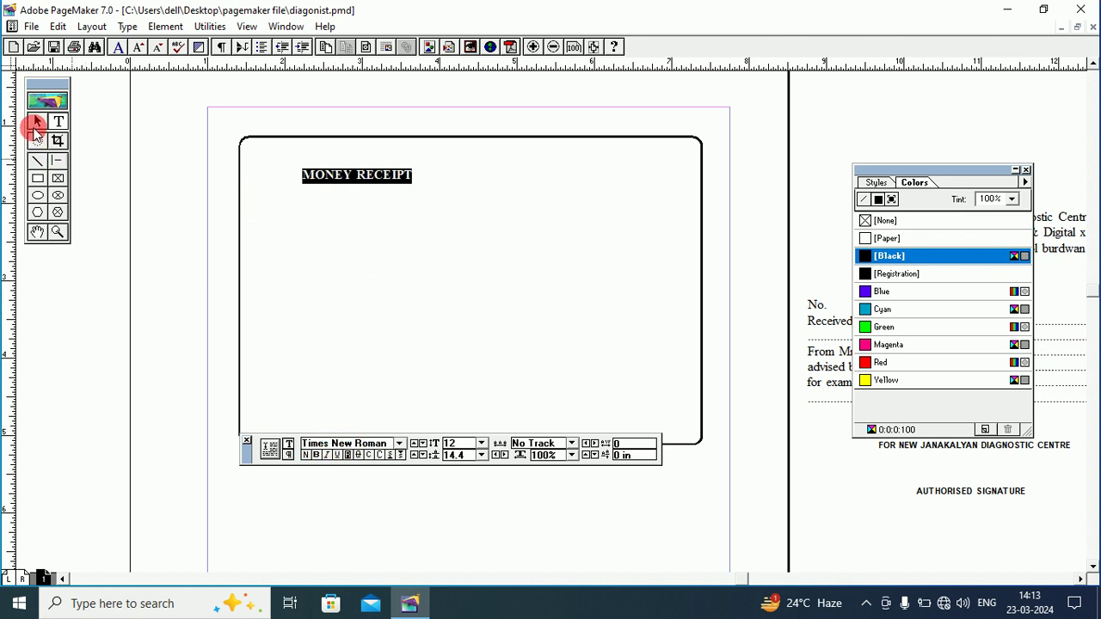
# Move and narrow the MONEY RECEIPT text block so it sits centred along the border's top.
pyautogui.click(36, 121)
pyautogui.moveTo(375, 176); pyautogui.dragTo(446, 159)
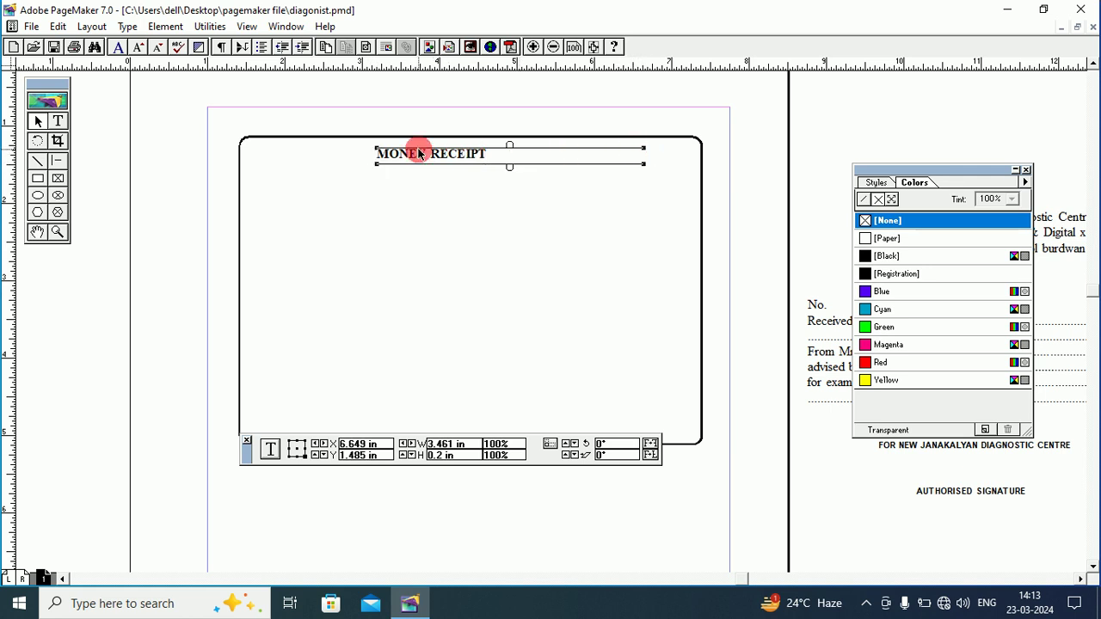
pyautogui.moveTo(644, 153); pyautogui.dragTo(477, 151)
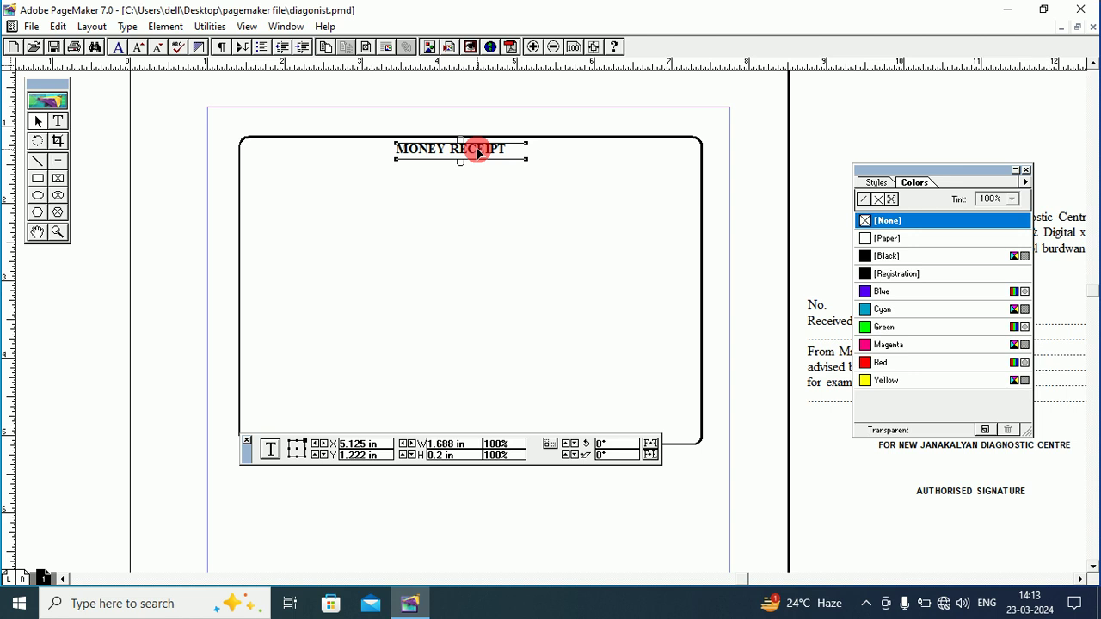
pyautogui.click(448, 198)
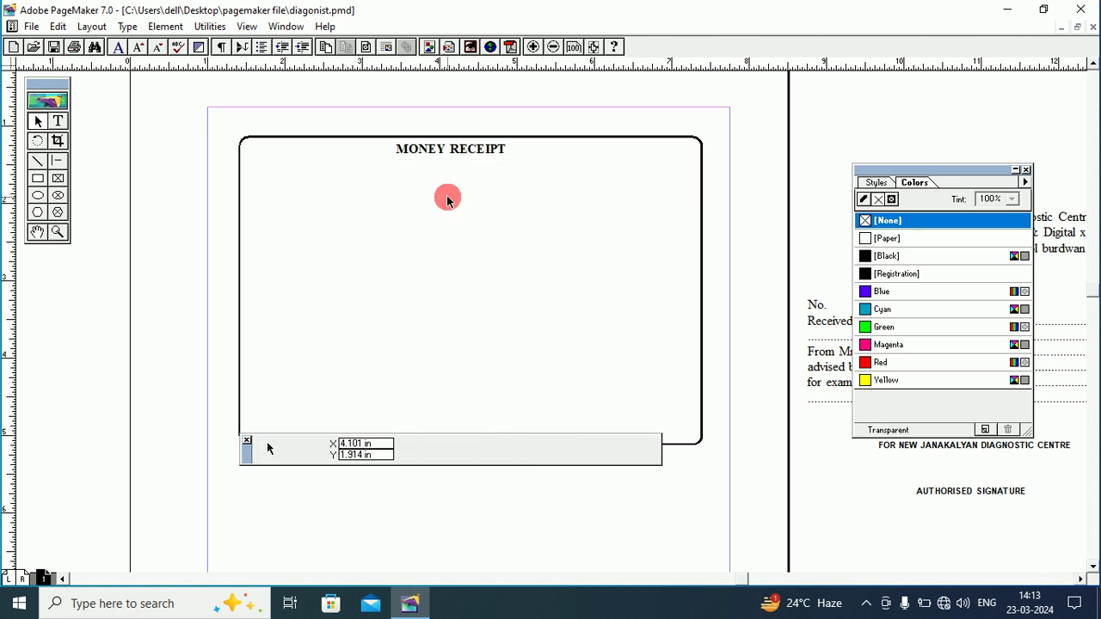
pyautogui.click(59, 122)
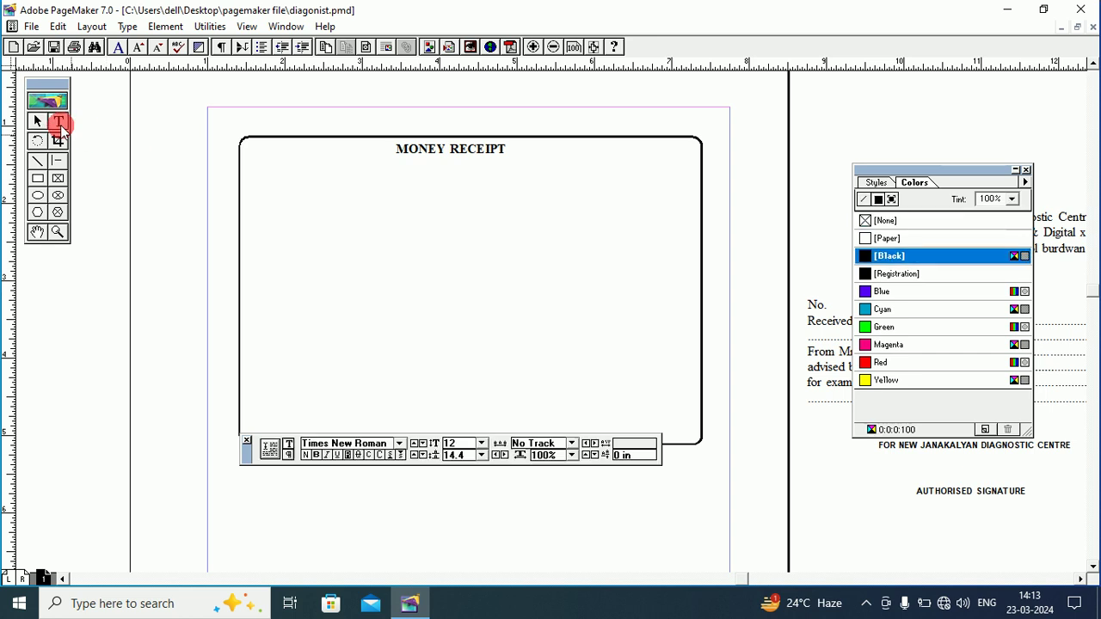
# Type 'janakalyan diagnostic centre' and '(computerised pathology & digital x - ray )' below the heading.
pyautogui.click(253, 169)
pyautogui.moveTo(440, 168); pyautogui.dragTo(685, 230)
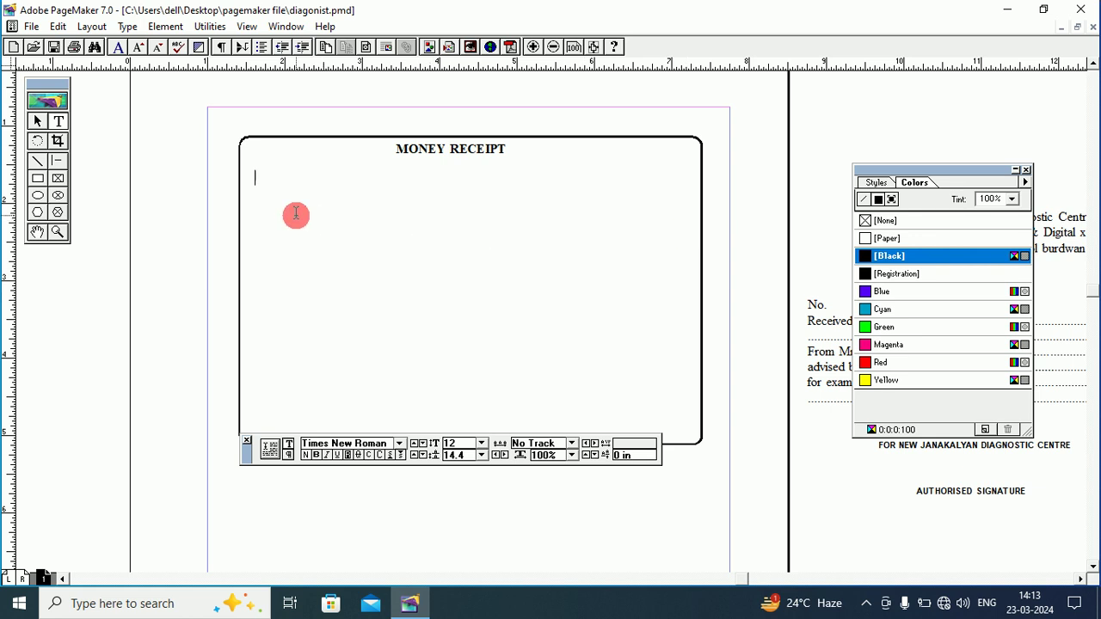
pyautogui.write('janakalya')
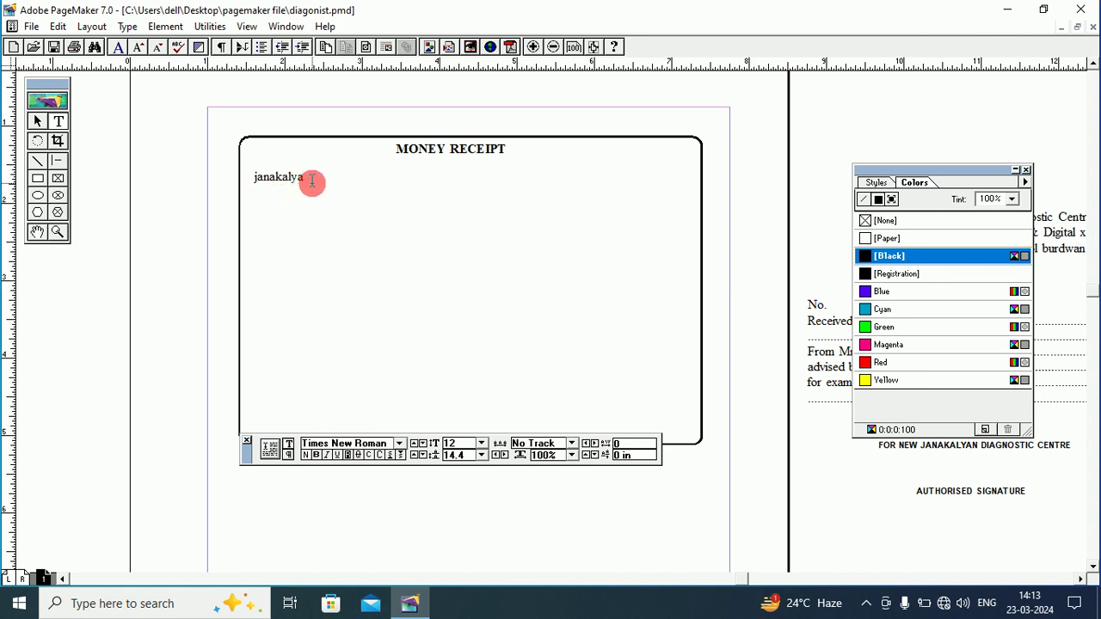
pyautogui.write('n diagnostic cen')
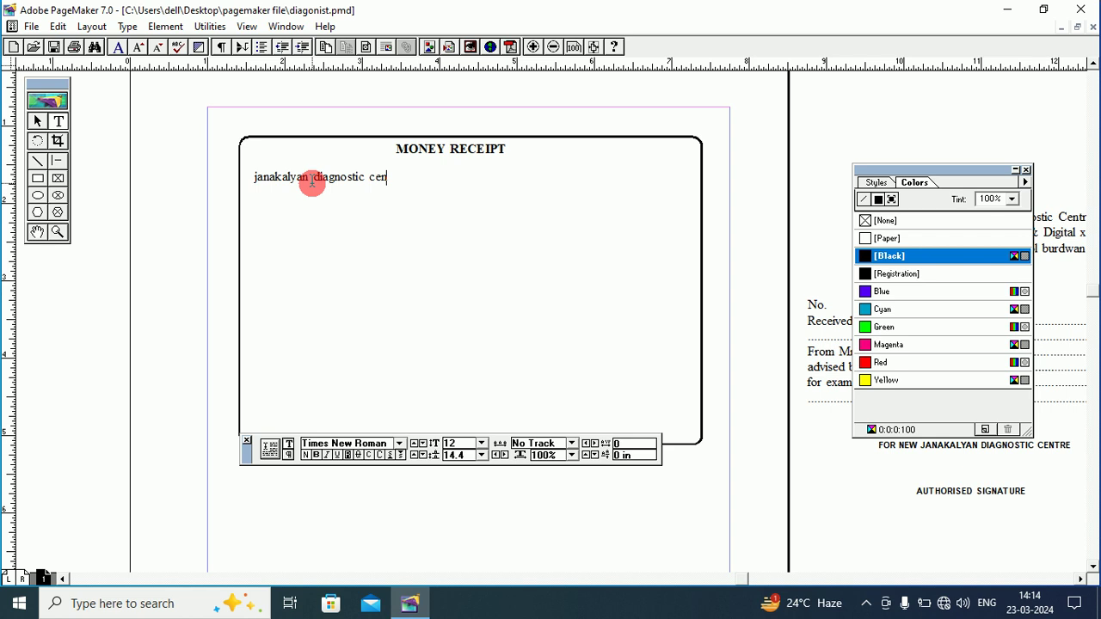
pyautogui.write('tre')
pyautogui.write('om')
pyautogui.write('put')
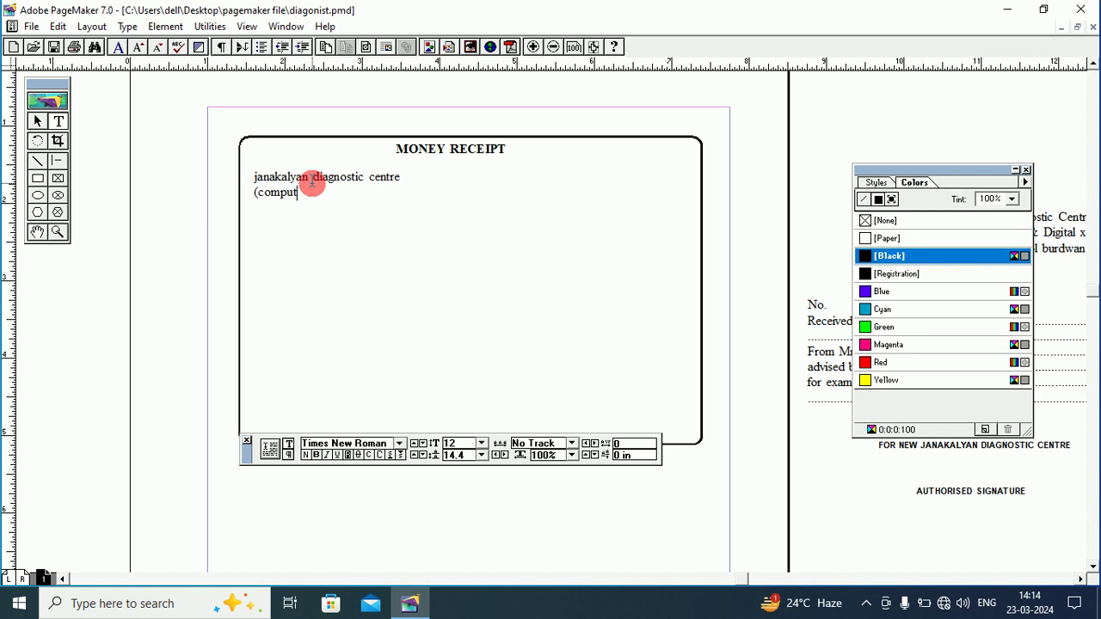
pyautogui.write('erssed ')
pyautogui.write('path')
pyautogui.write('olo')
pyautogui.write('g')
pyautogui.write('y ')
pyautogui.write('&')
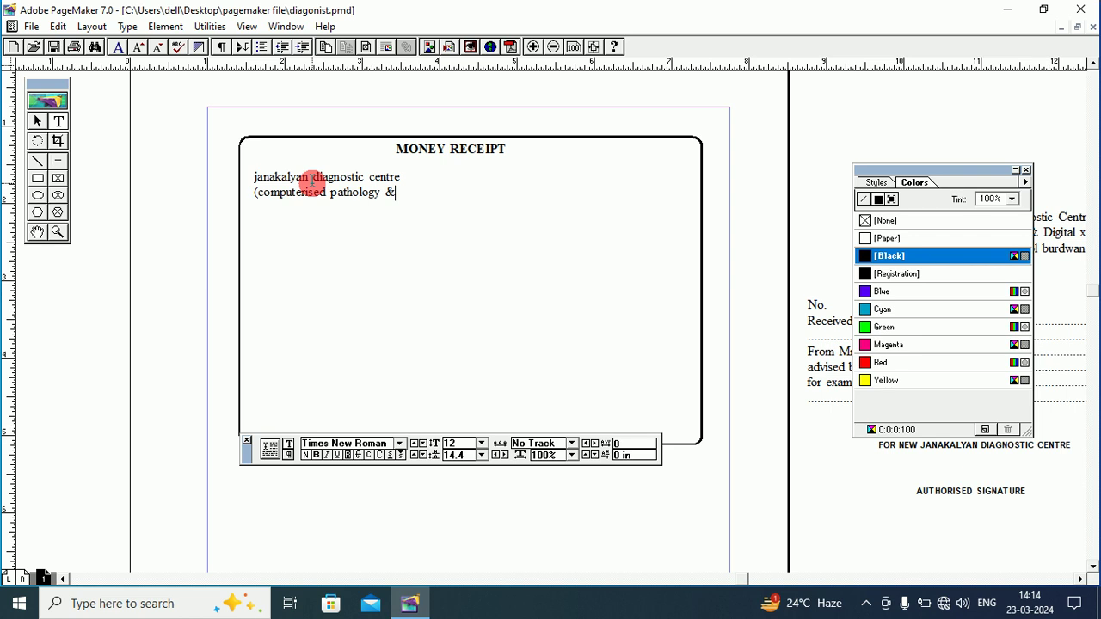
pyautogui.write(' d')
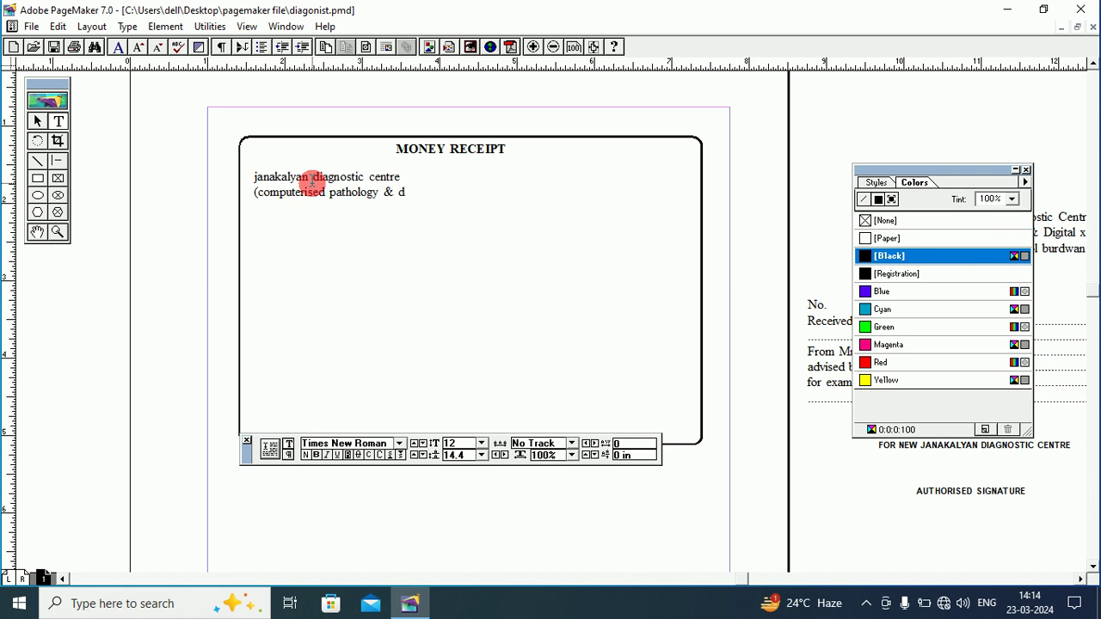
pyautogui.write('igital')
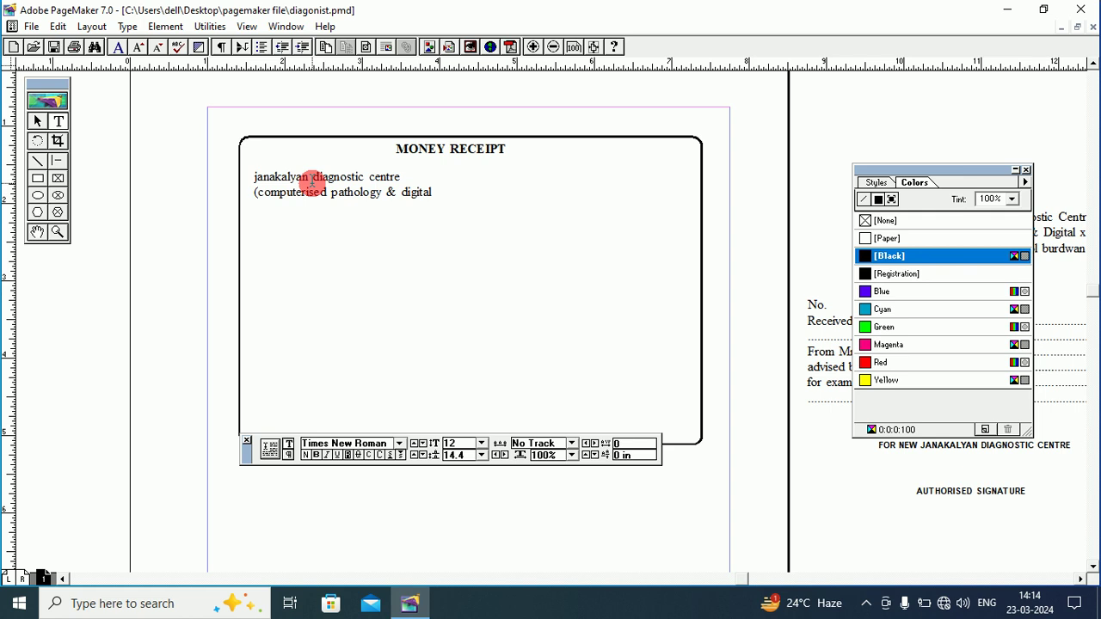
pyautogui.write(' x - ray')
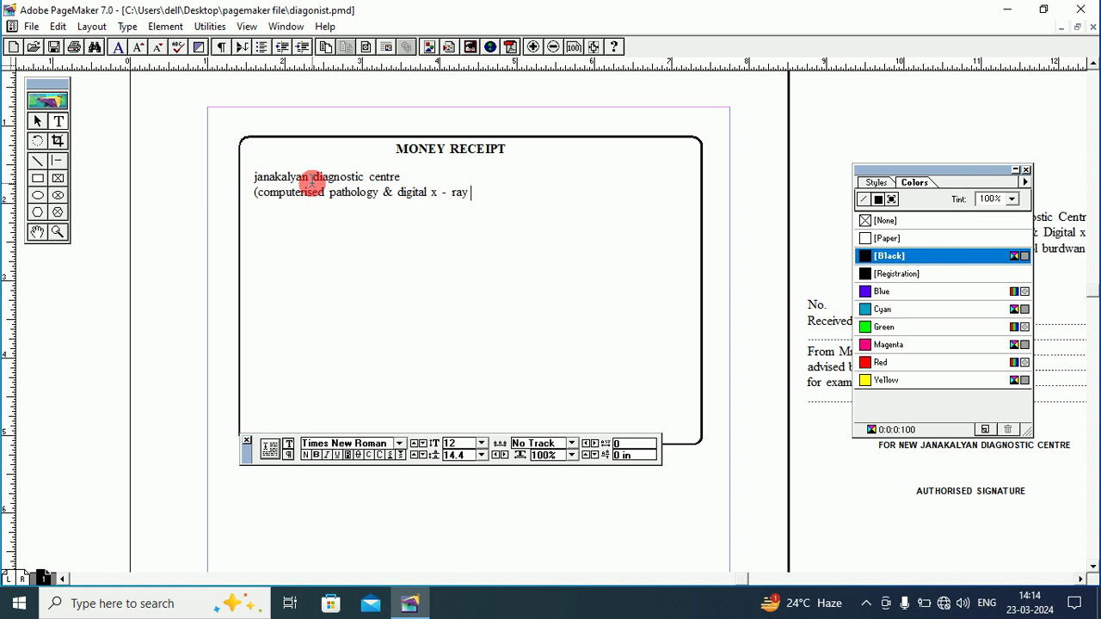
pyautogui.write(' )')
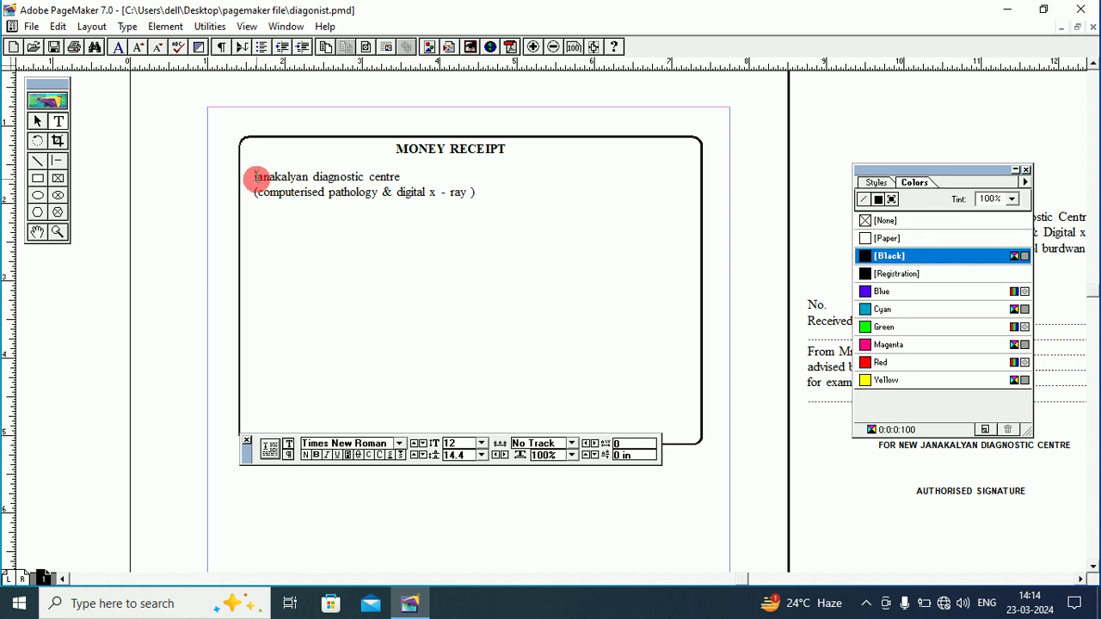
# Set both centre-name lines in all capitals and align them centre.
pyautogui.moveTo(256, 178); pyautogui.dragTo(499, 196)
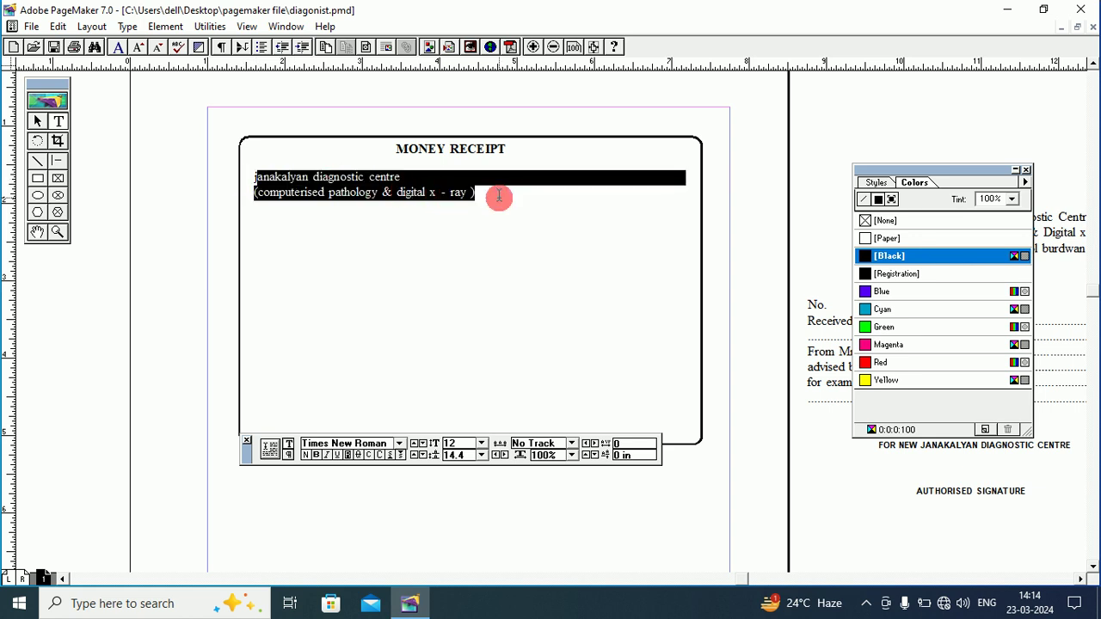
pyautogui.click(380, 455)
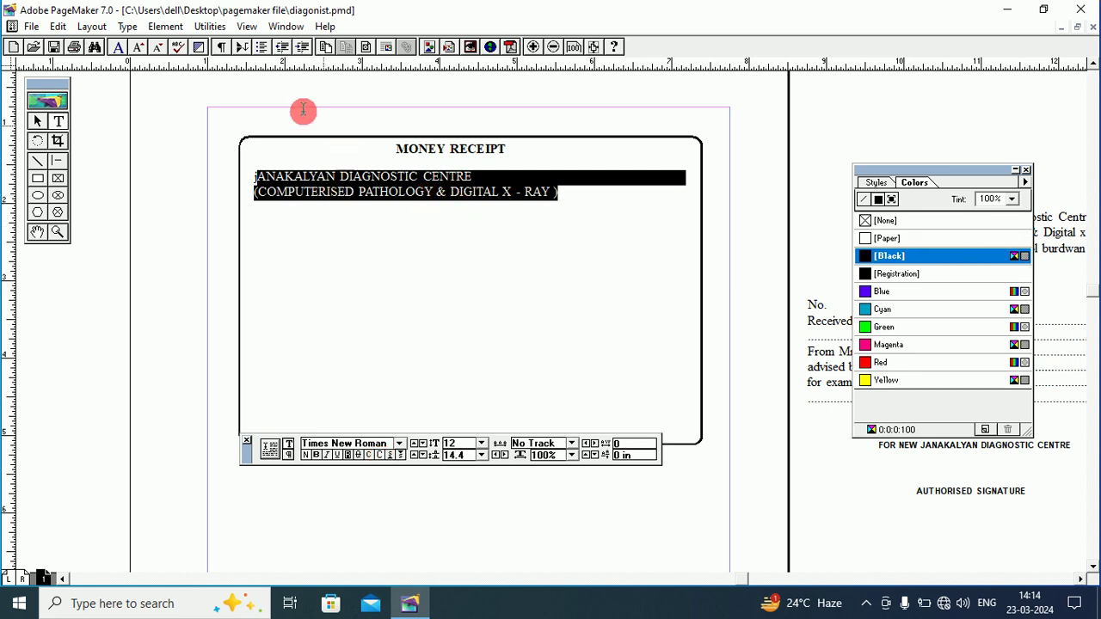
pyautogui.click(165, 26)
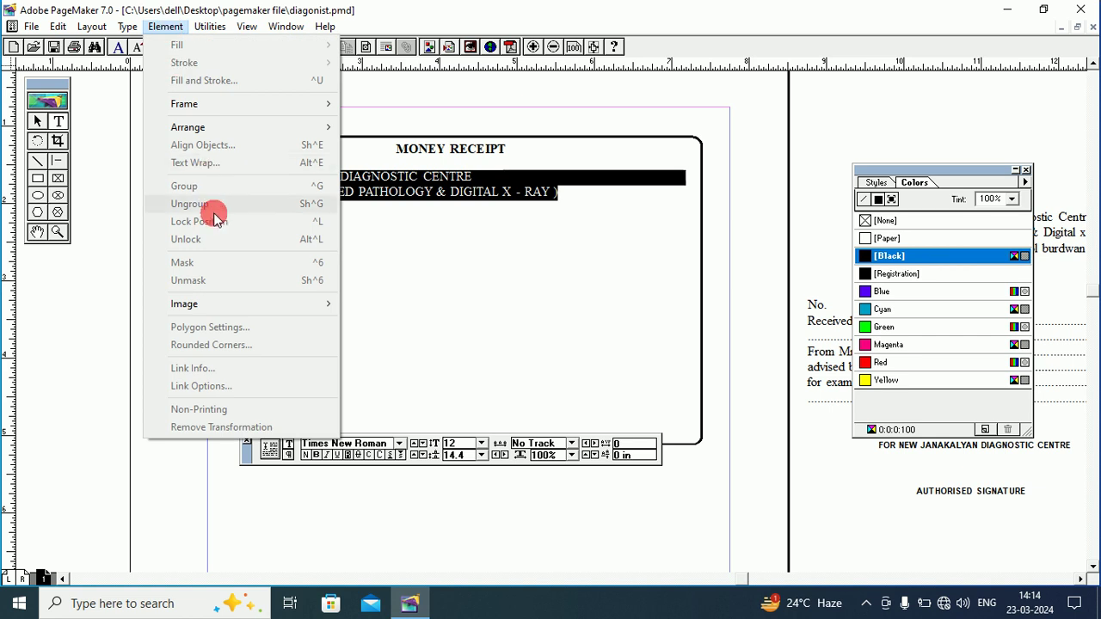
pyautogui.click(128, 26)
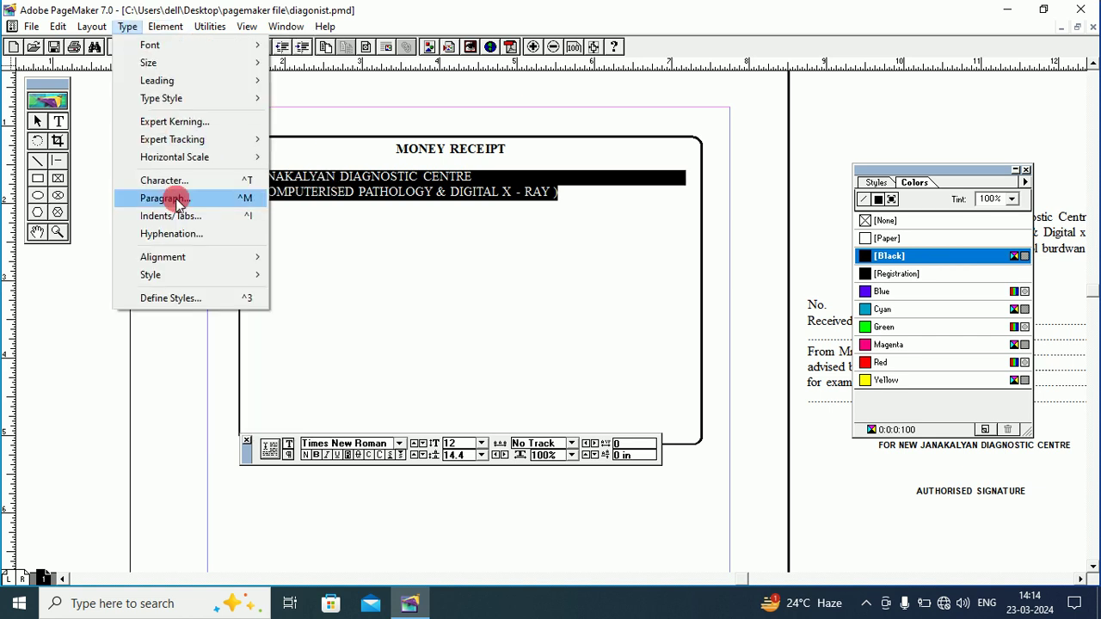
pyautogui.moveTo(201, 255)
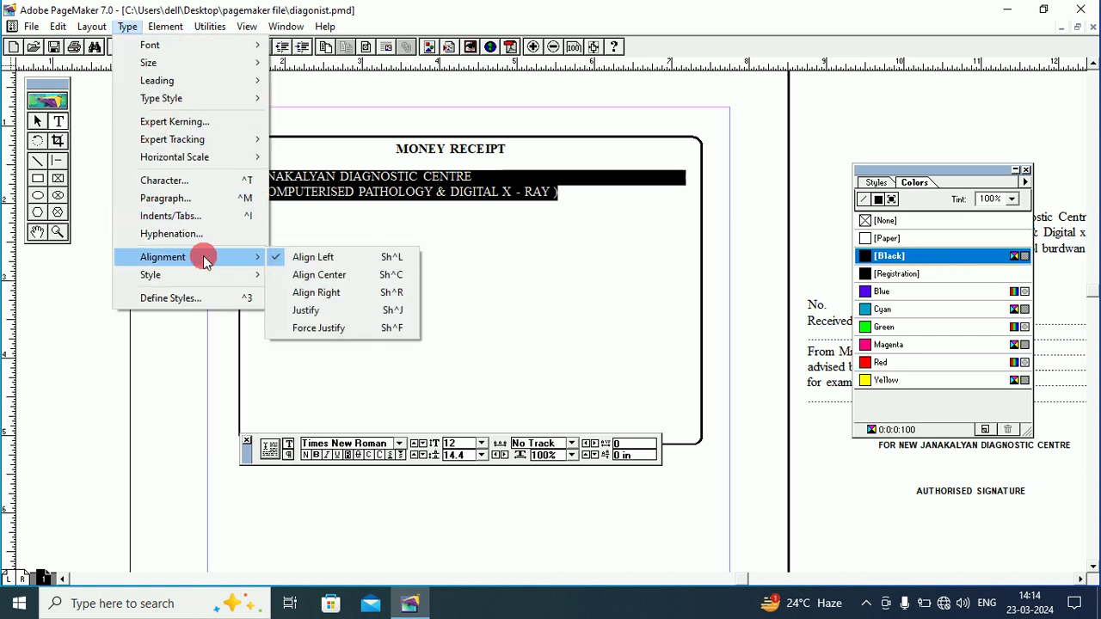
pyautogui.click(331, 277)
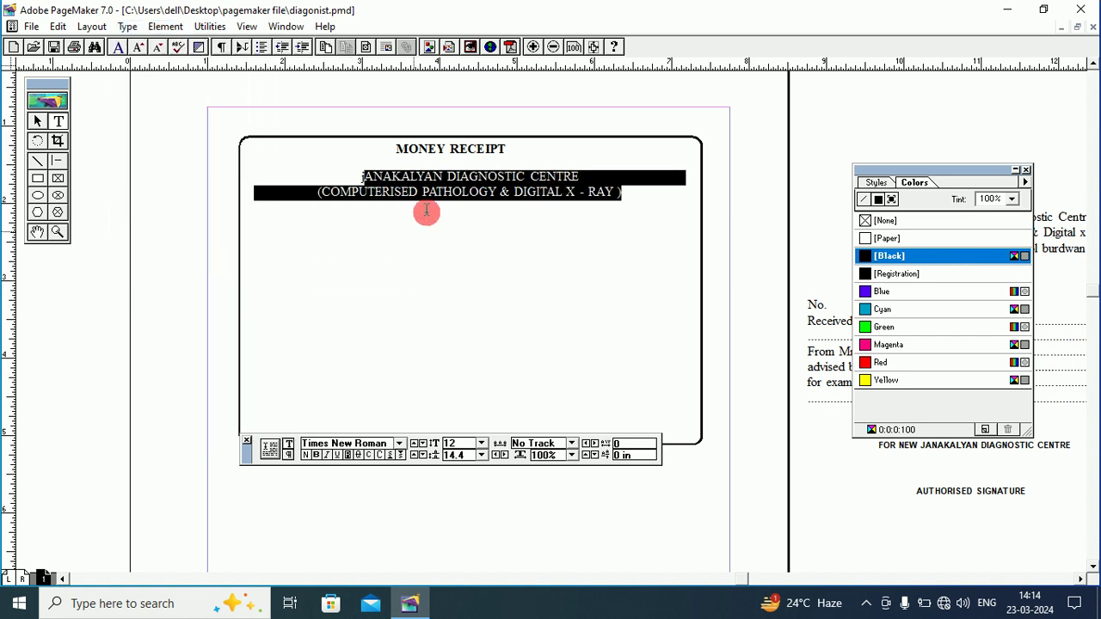
pyautogui.click(58, 231)
# Zoom in on the heading lines and reapply All Caps to capitalise them fully.
pyautogui.click(448, 212)
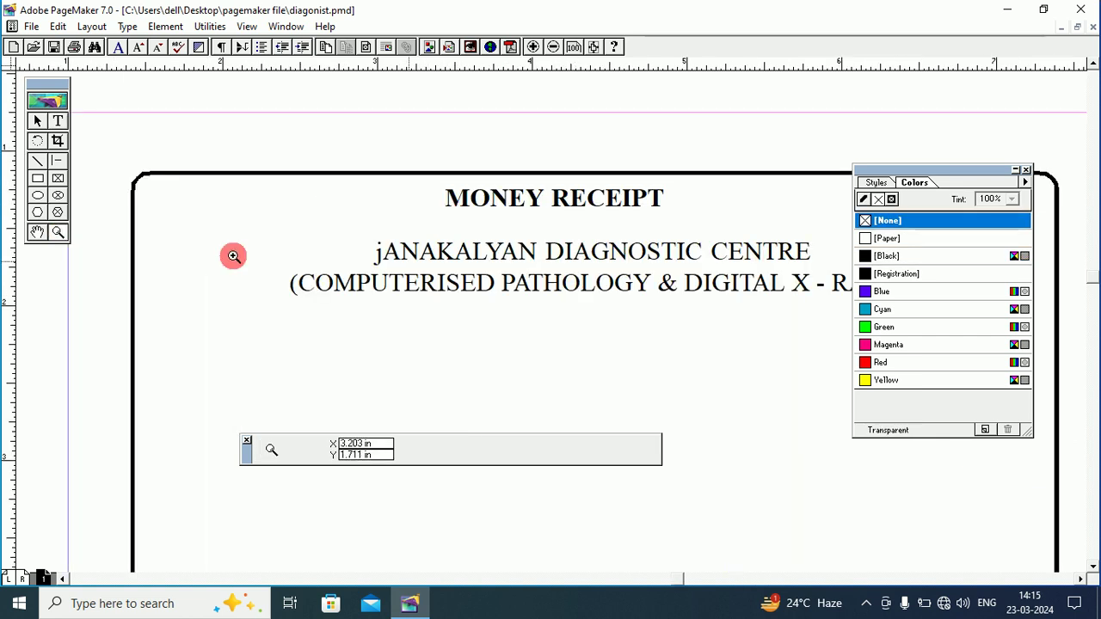
pyautogui.click(37, 232)
pyautogui.moveTo(472, 241); pyautogui.dragTo(376, 184)
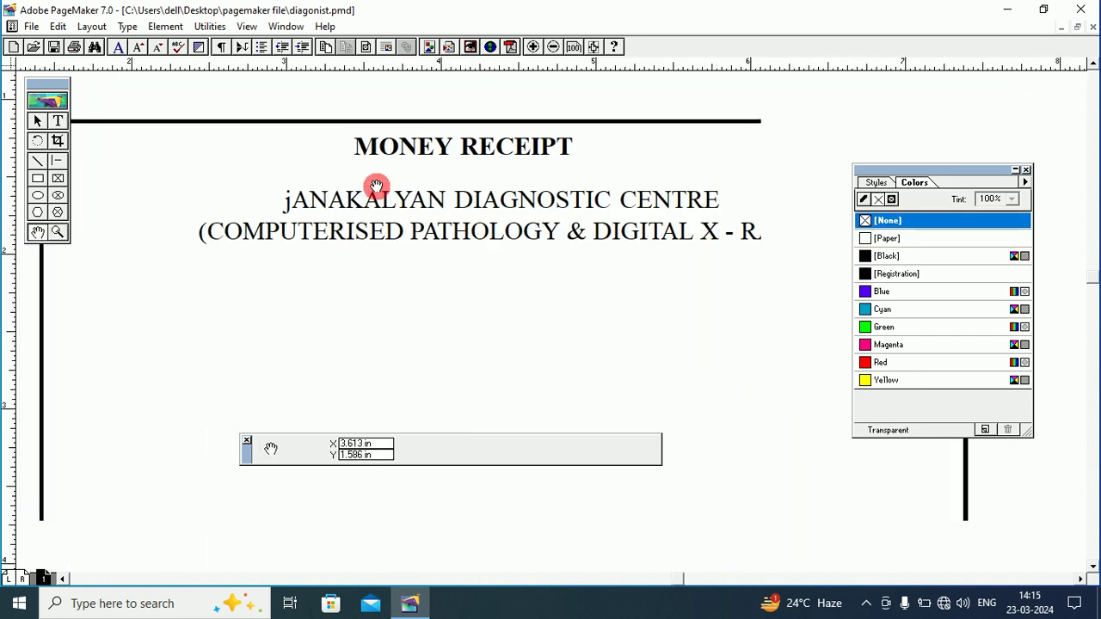
pyautogui.moveTo(476, 202); pyautogui.dragTo(450, 195)
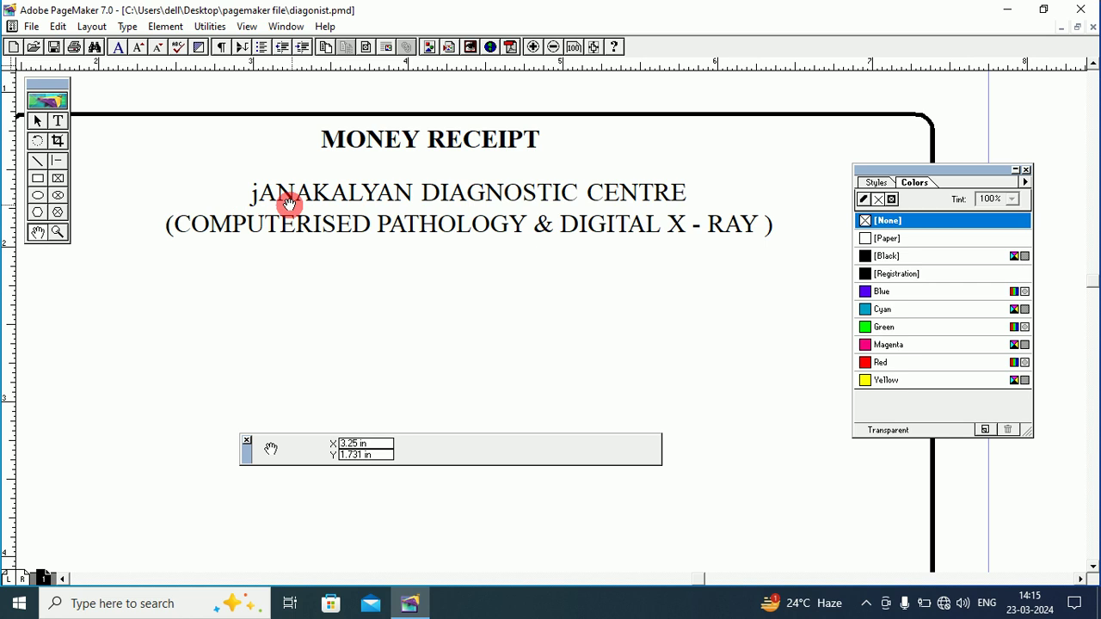
pyautogui.click(58, 121)
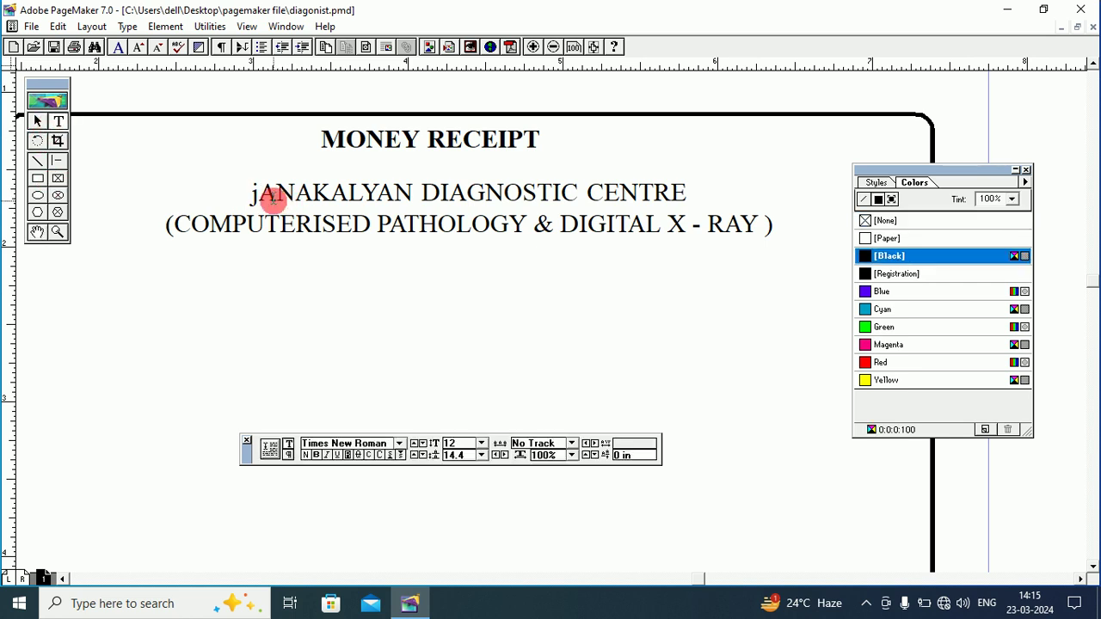
pyautogui.moveTo(250, 194); pyautogui.dragTo(777, 223)
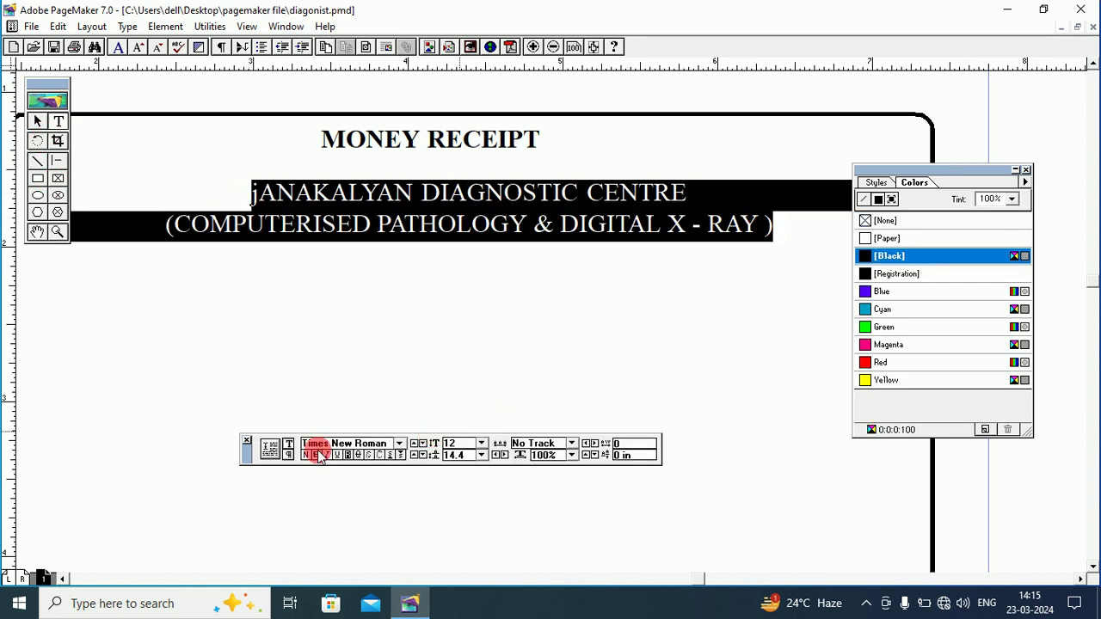
pyautogui.click(382, 460)
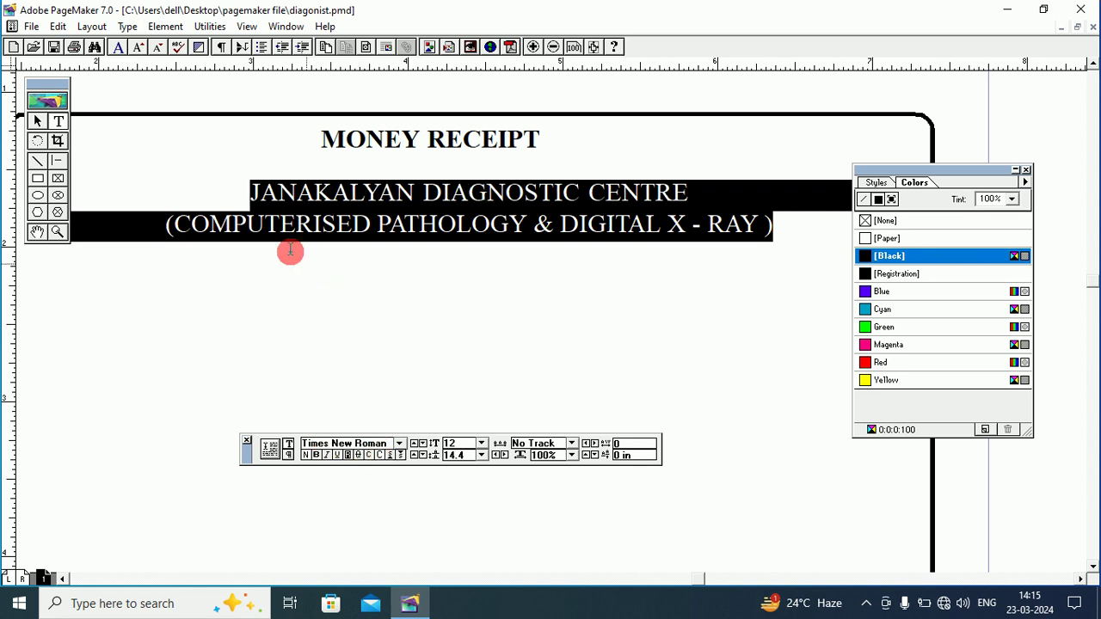
pyautogui.click(299, 193)
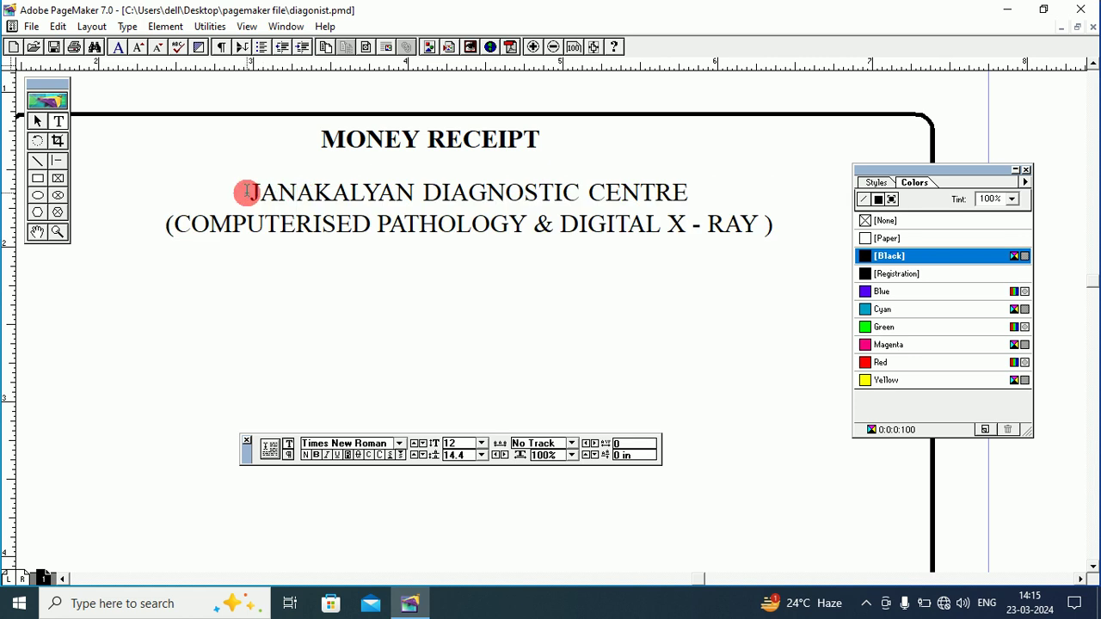
# Set JANAKALYAN DIAGNOSTIC CENTRE in Arial Black at 18 point.
pyautogui.moveTo(254, 192); pyautogui.dragTo(707, 189)
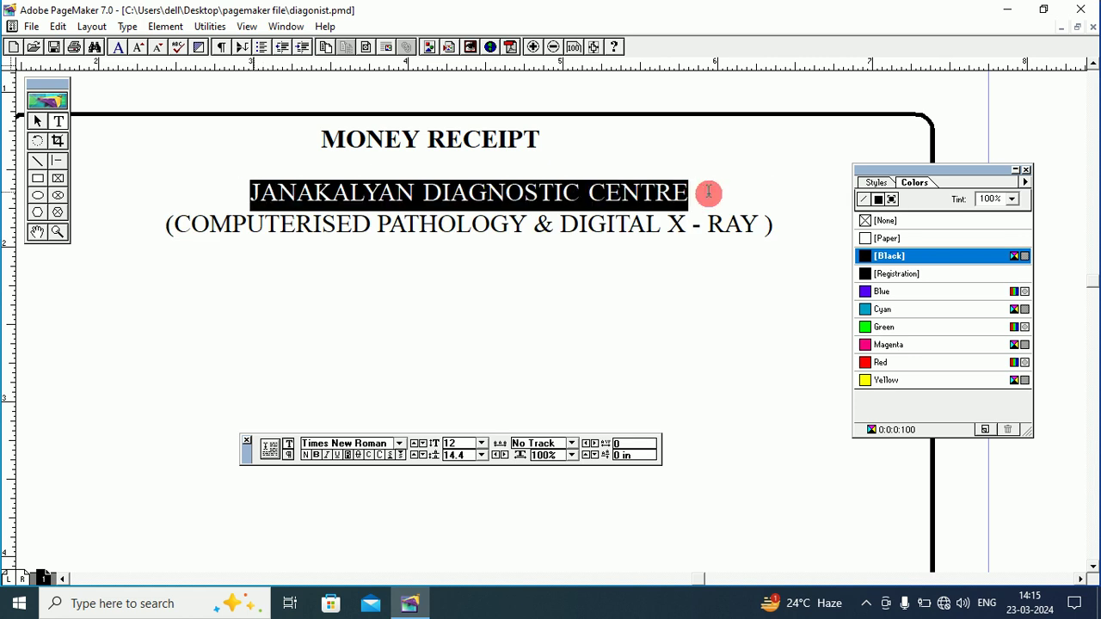
pyautogui.click(399, 442)
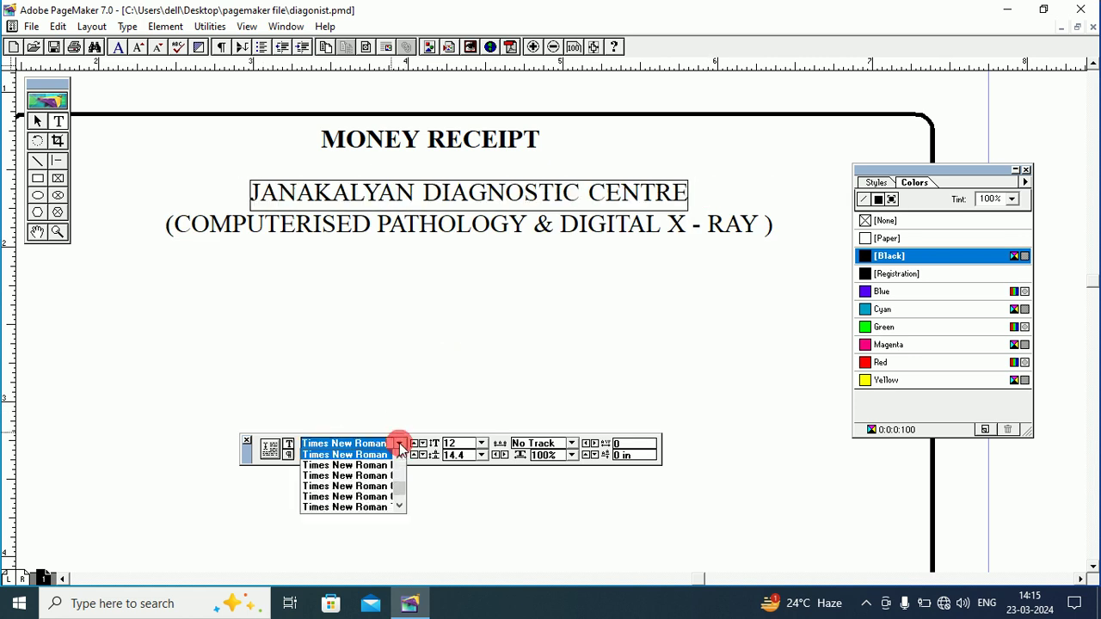
pyautogui.write('arent')
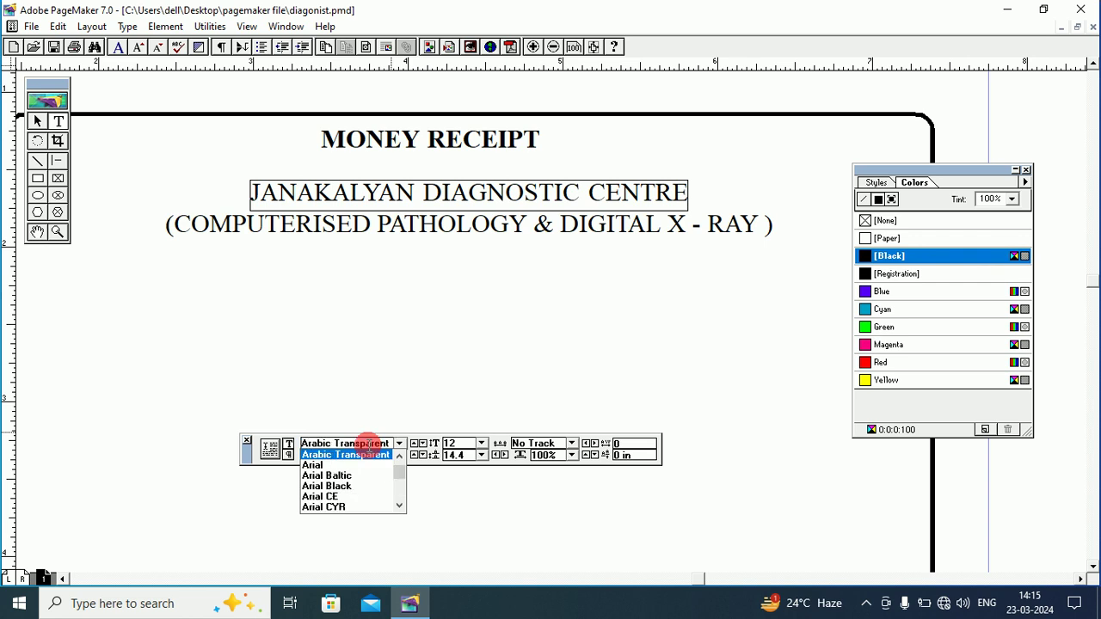
pyautogui.click(351, 486)
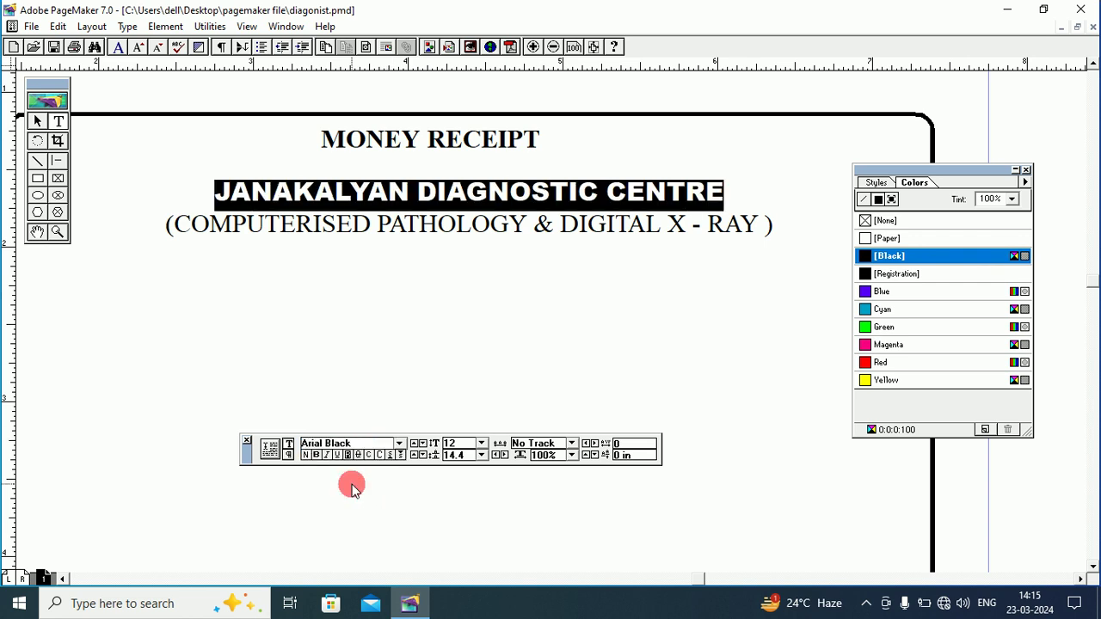
pyautogui.click(482, 443)
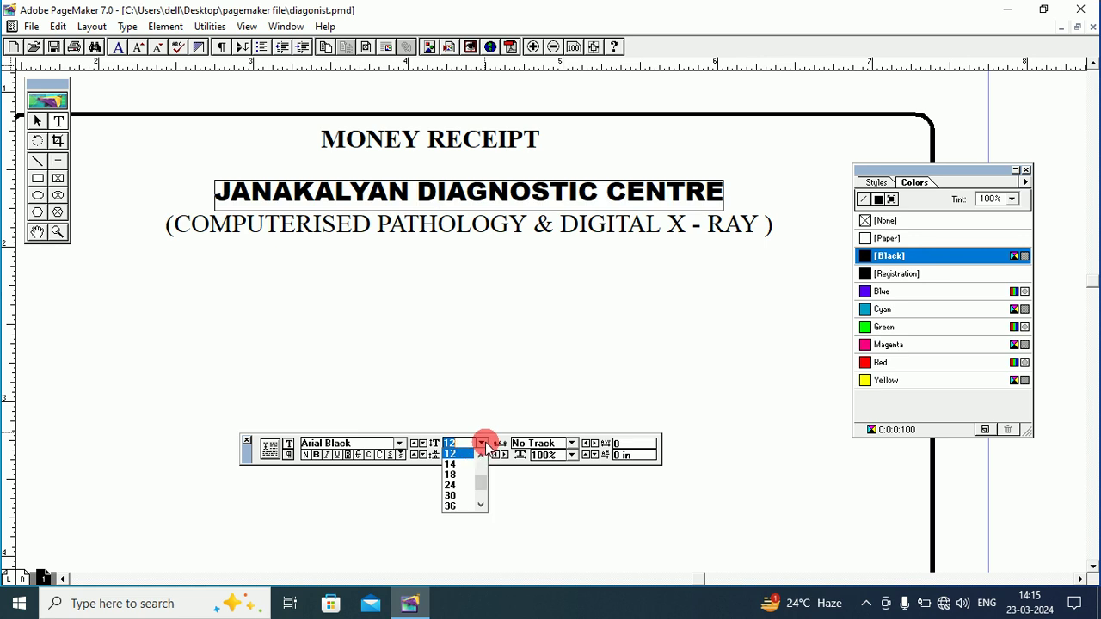
pyautogui.click(452, 475)
# Make the bracketed subtitle line bold italic.
pyautogui.click(439, 240)
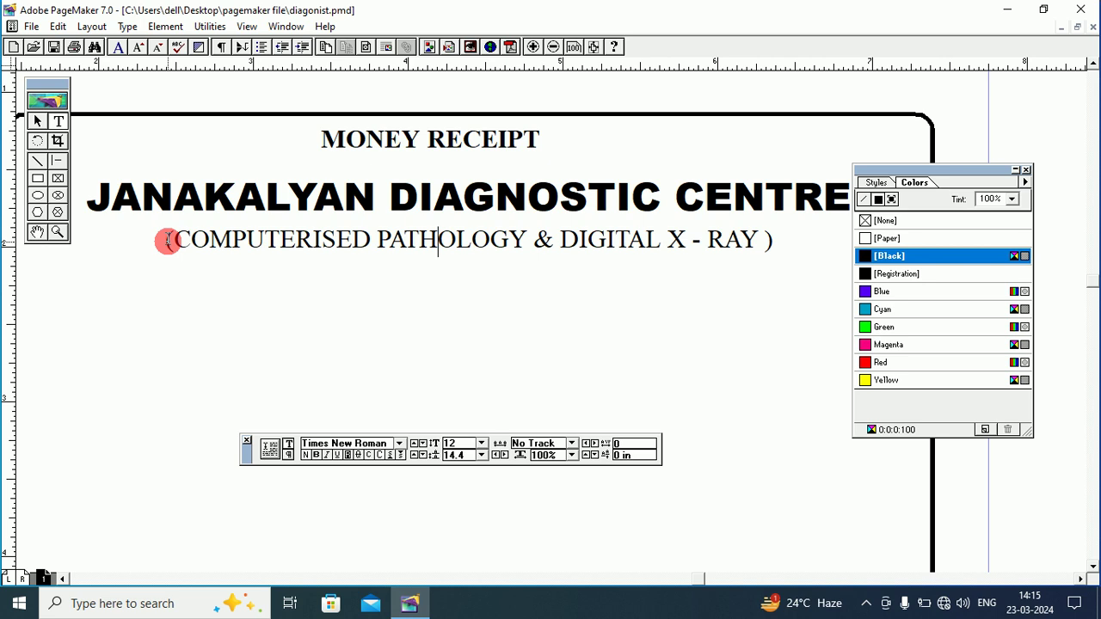
pyautogui.moveTo(167, 240); pyautogui.dragTo(777, 239)
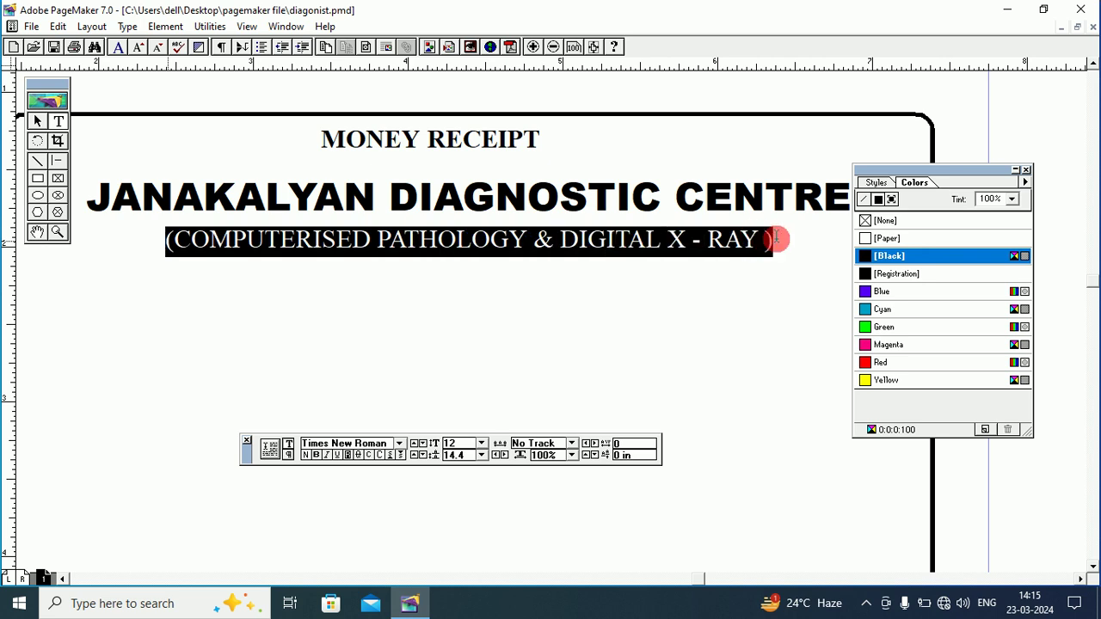
pyautogui.click(316, 455)
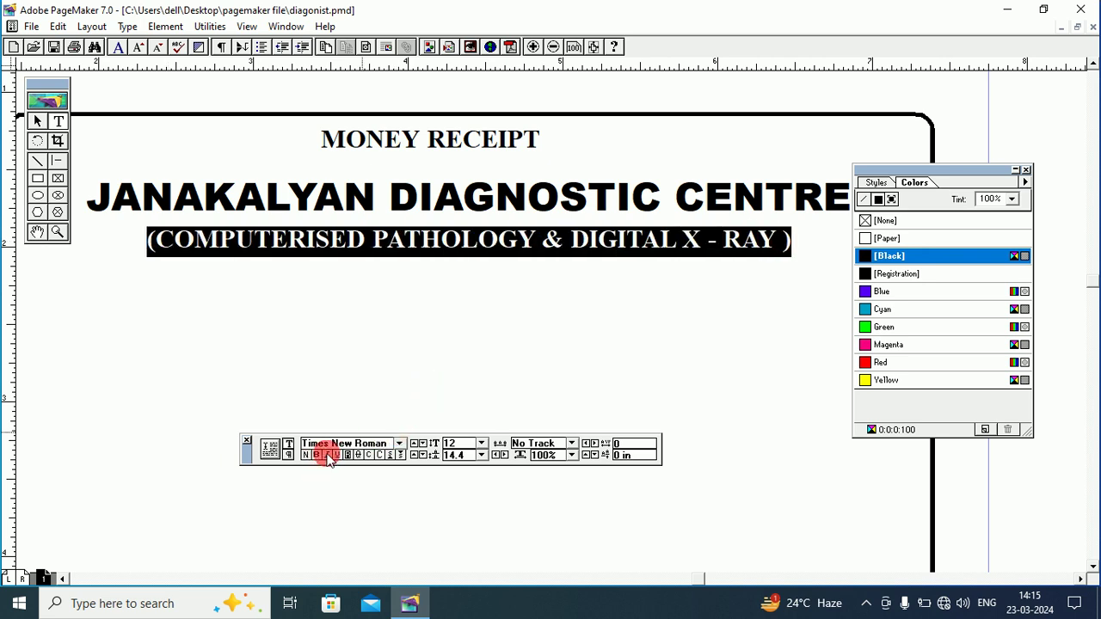
pyautogui.click(328, 456)
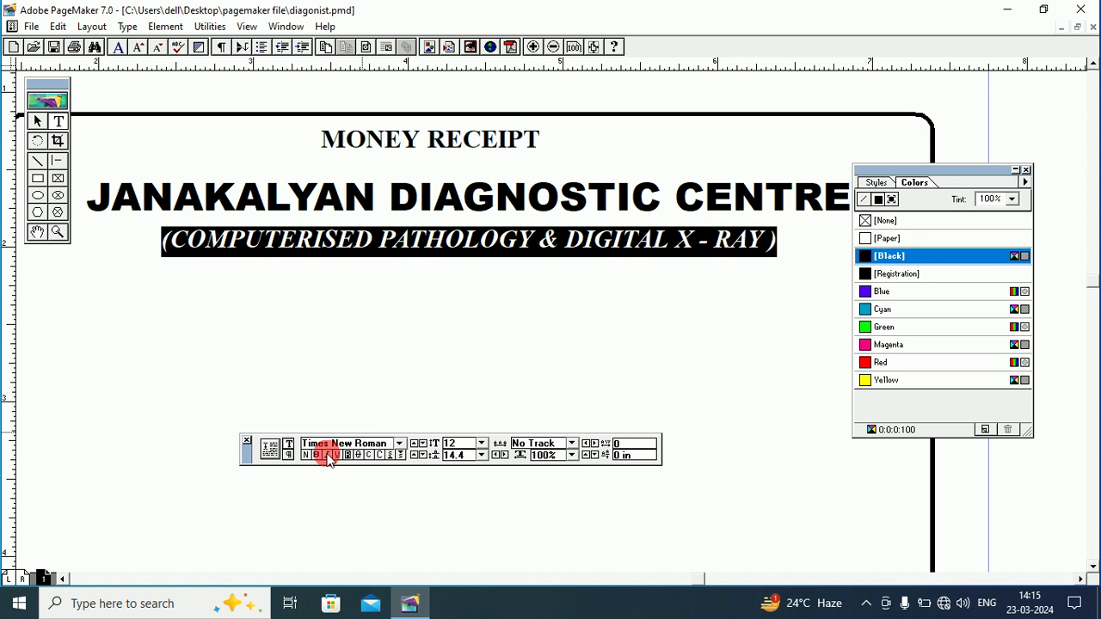
pyautogui.click(466, 272)
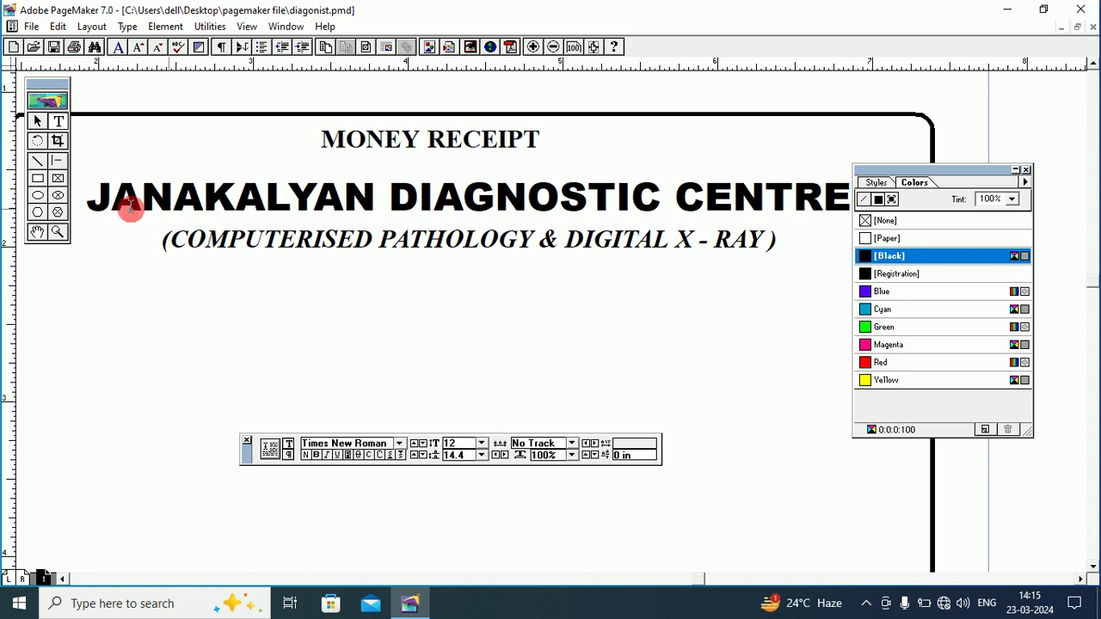
pyautogui.click(37, 231)
pyautogui.moveTo(301, 219); pyautogui.dragTo(232, 225)
pyautogui.moveTo(551, 228); pyautogui.dragTo(212, 189)
pyautogui.moveTo(508, 219); pyautogui.dragTo(305, 177)
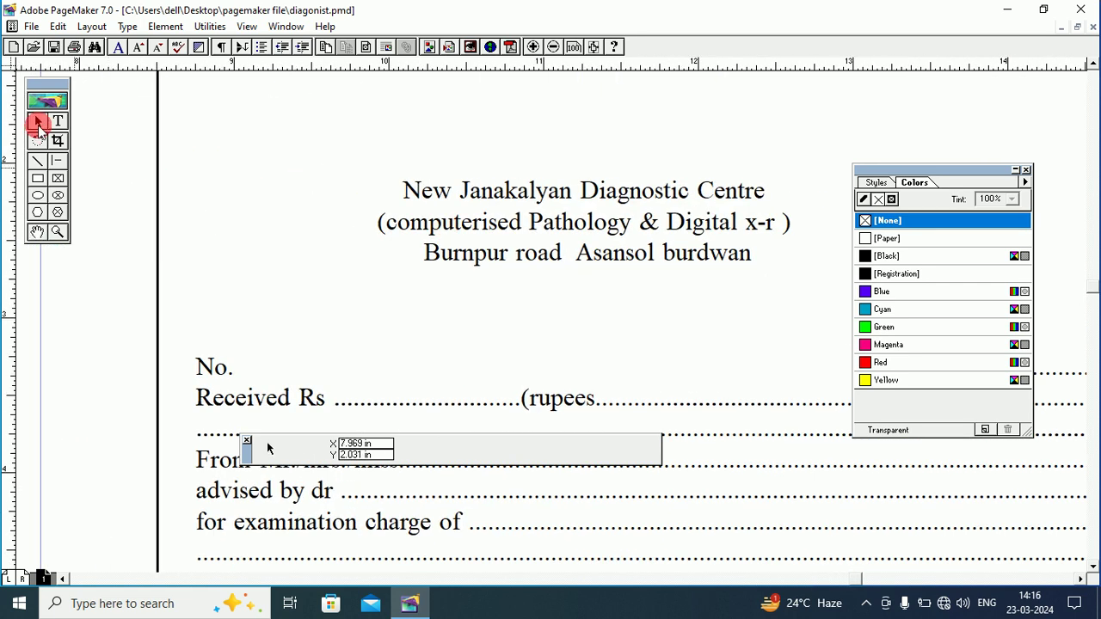
pyautogui.click(490, 249)
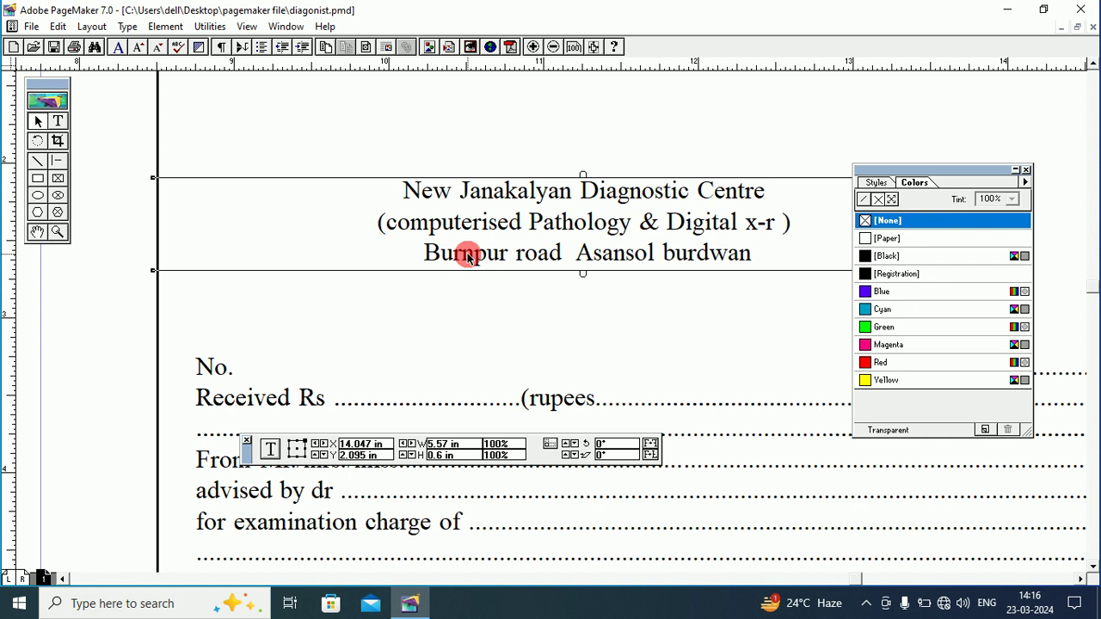
pyautogui.click(43, 234)
pyautogui.moveTo(172, 233); pyautogui.dragTo(456, 238)
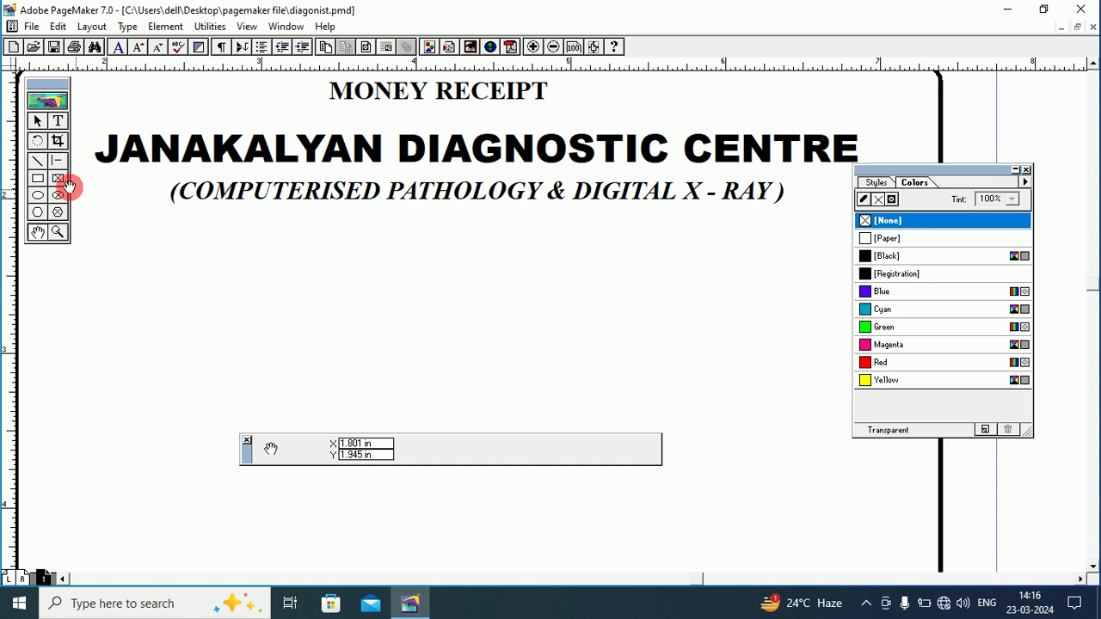
pyautogui.click(58, 120)
pyautogui.click(782, 191)
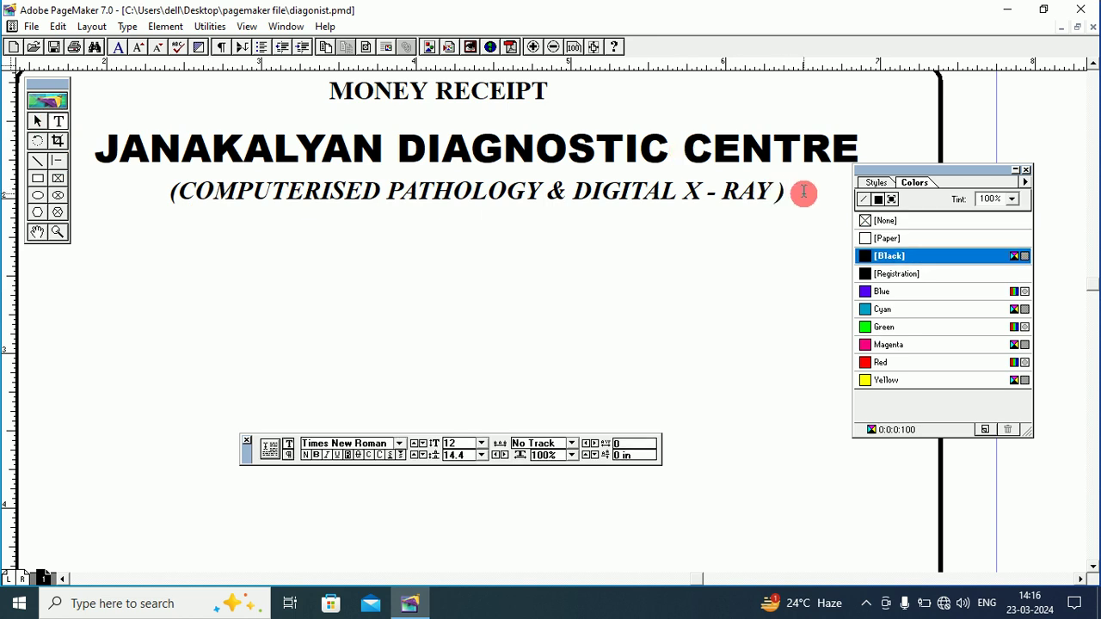
# Fix the place-name line to read BURNPUR ASANSOL BURDWAN and remove its italic styling.
pyautogui.write('BURNPU')
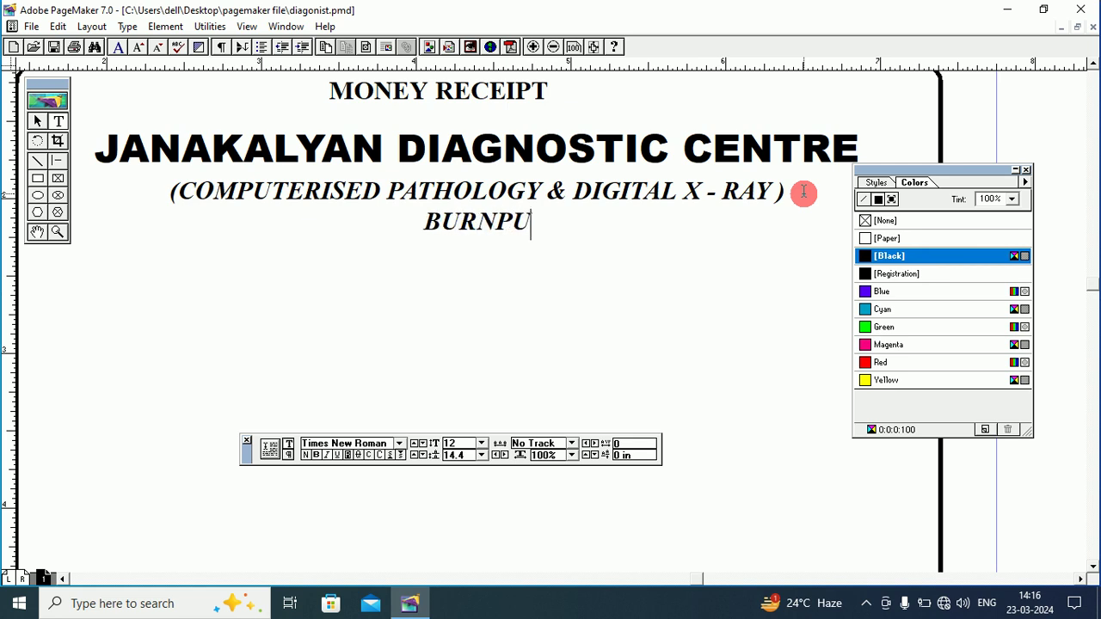
pyautogui.write('R ')
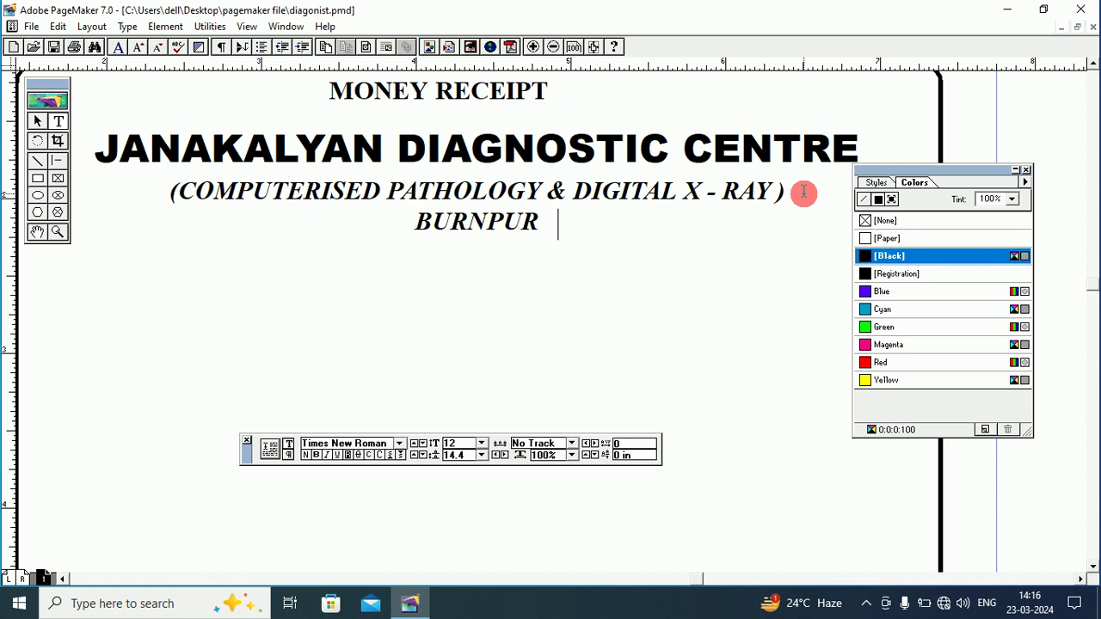
pyautogui.write('  A')
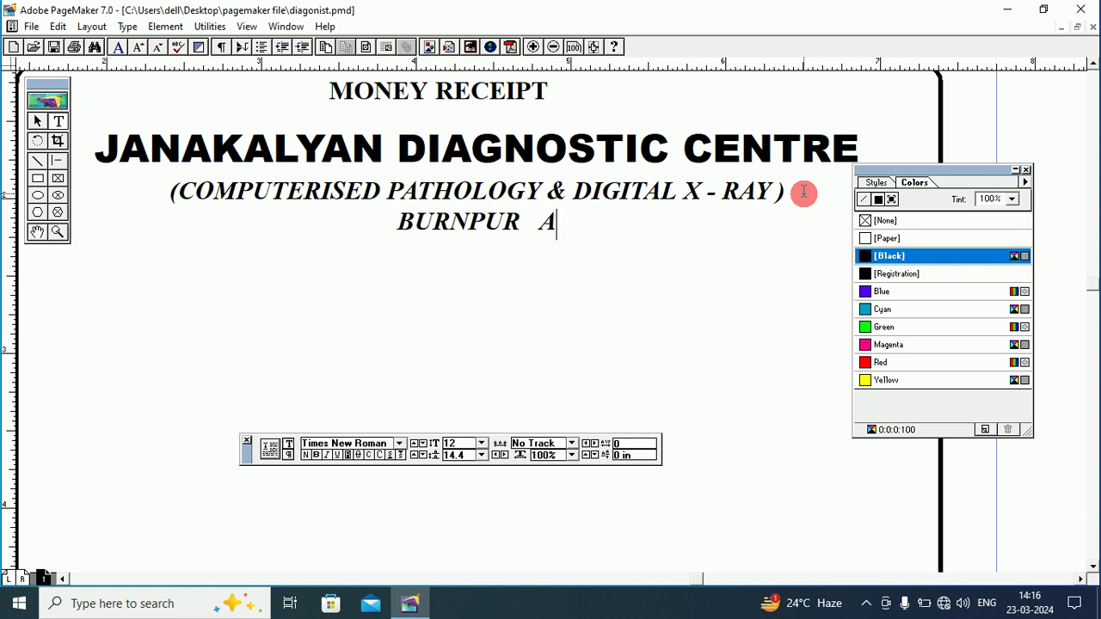
pyautogui.write('SANSO;L')
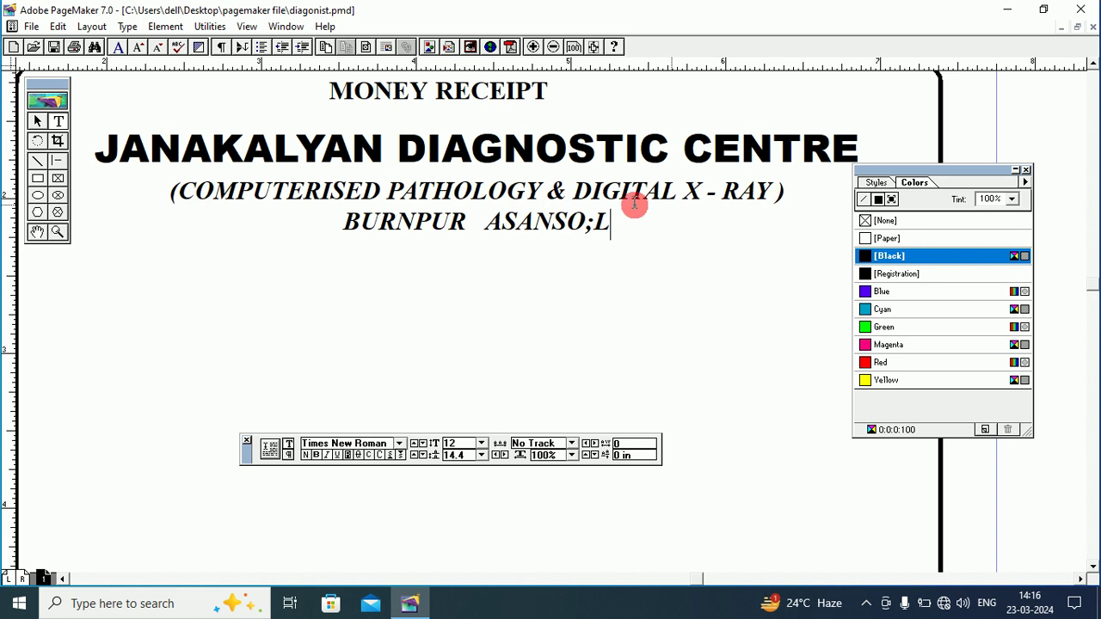
pyautogui.moveTo(585, 223); pyautogui.dragTo(636, 223)
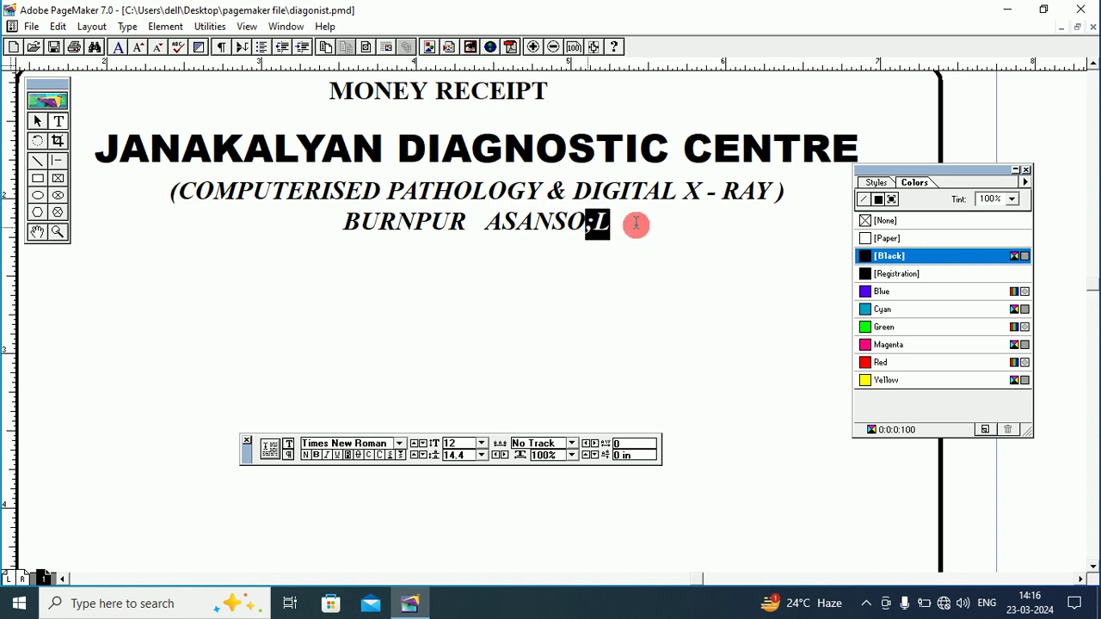
pyautogui.write('L ')
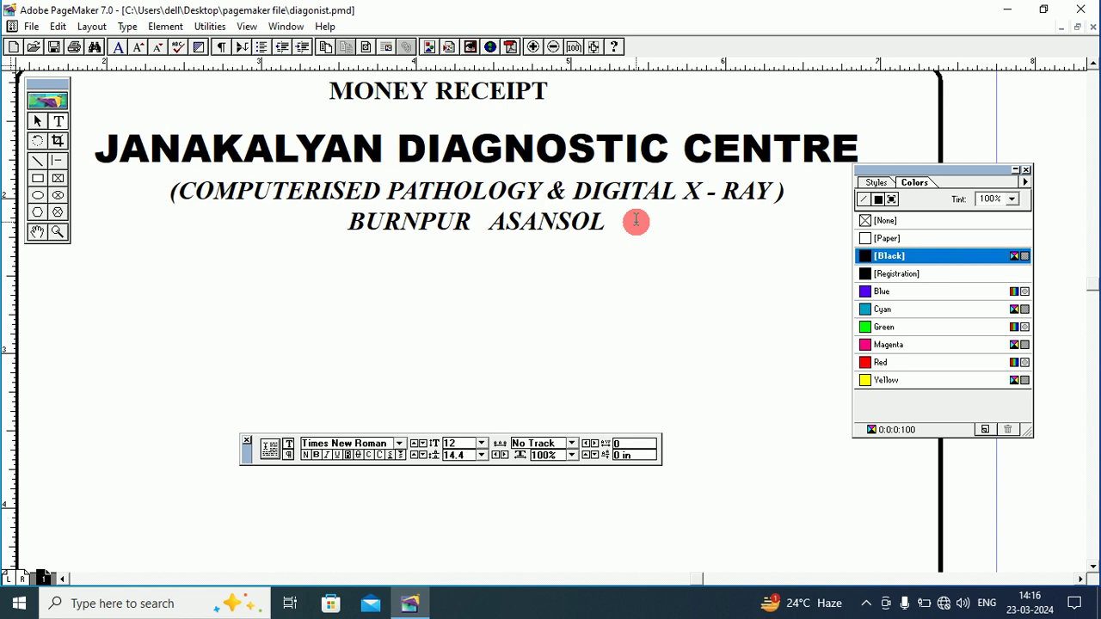
pyautogui.write('BURDWA')
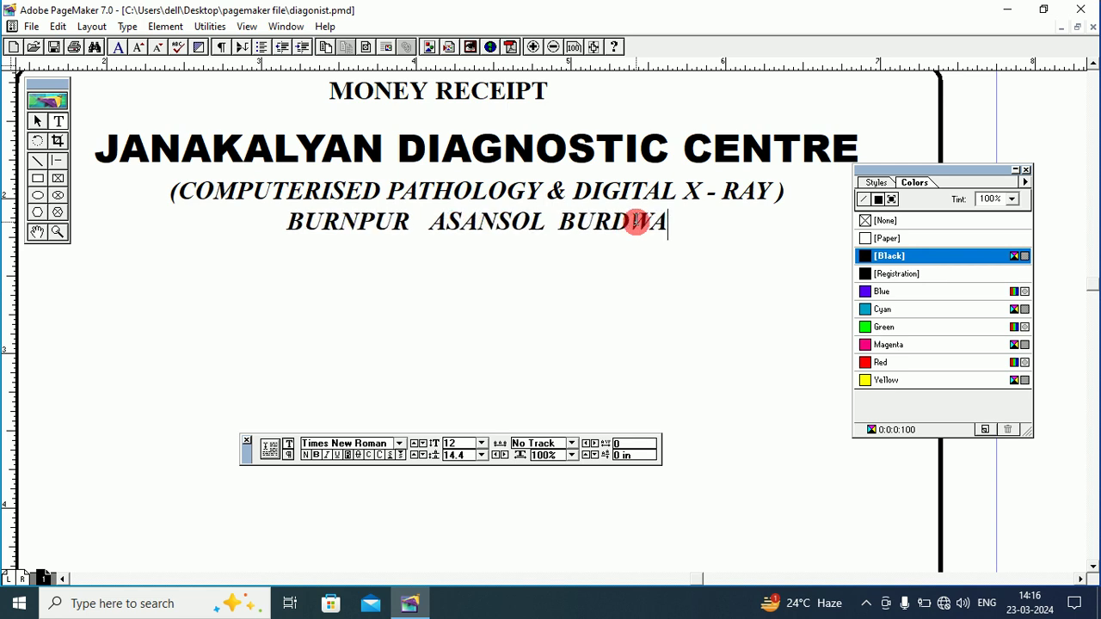
pyautogui.write('N')
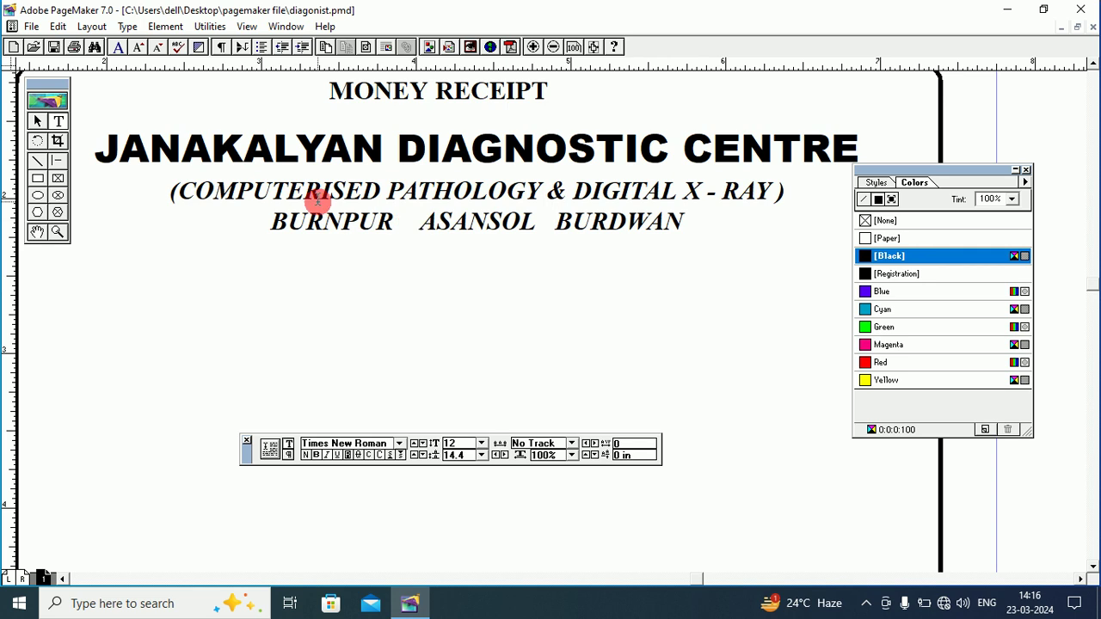
pyautogui.moveTo(273, 222); pyautogui.dragTo(732, 229)
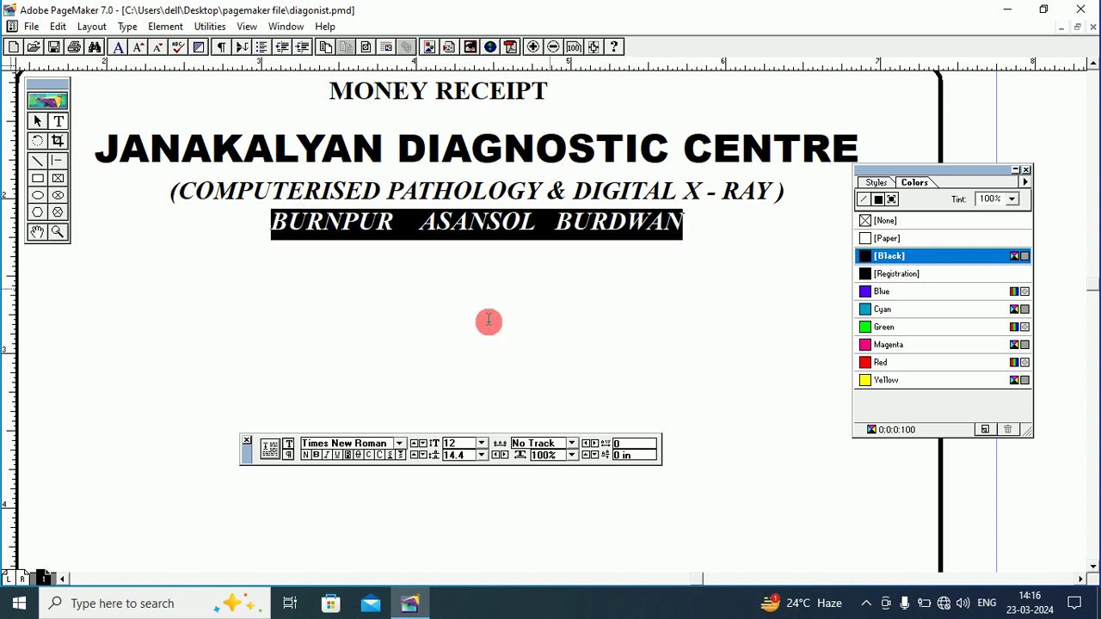
pyautogui.click(328, 456)
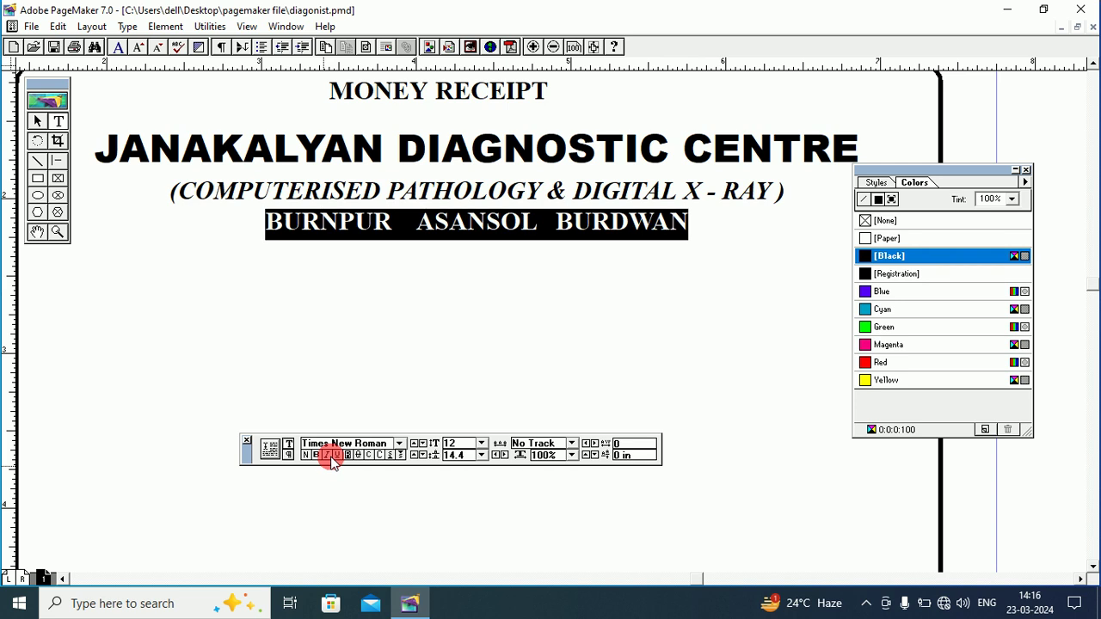
pyautogui.click(410, 226)
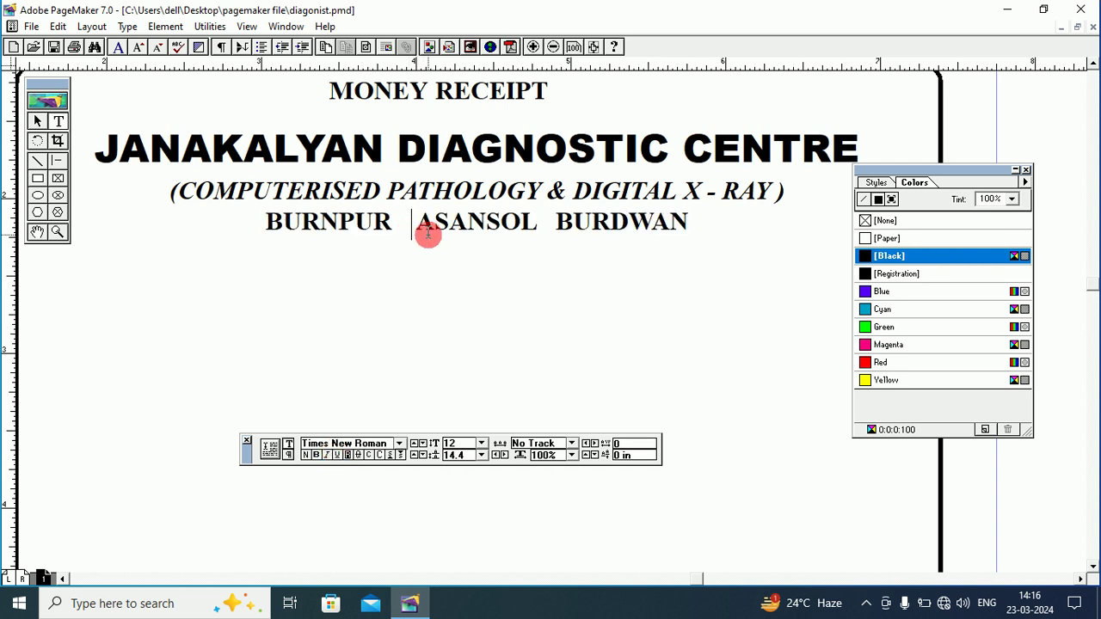
pyautogui.click(39, 197)
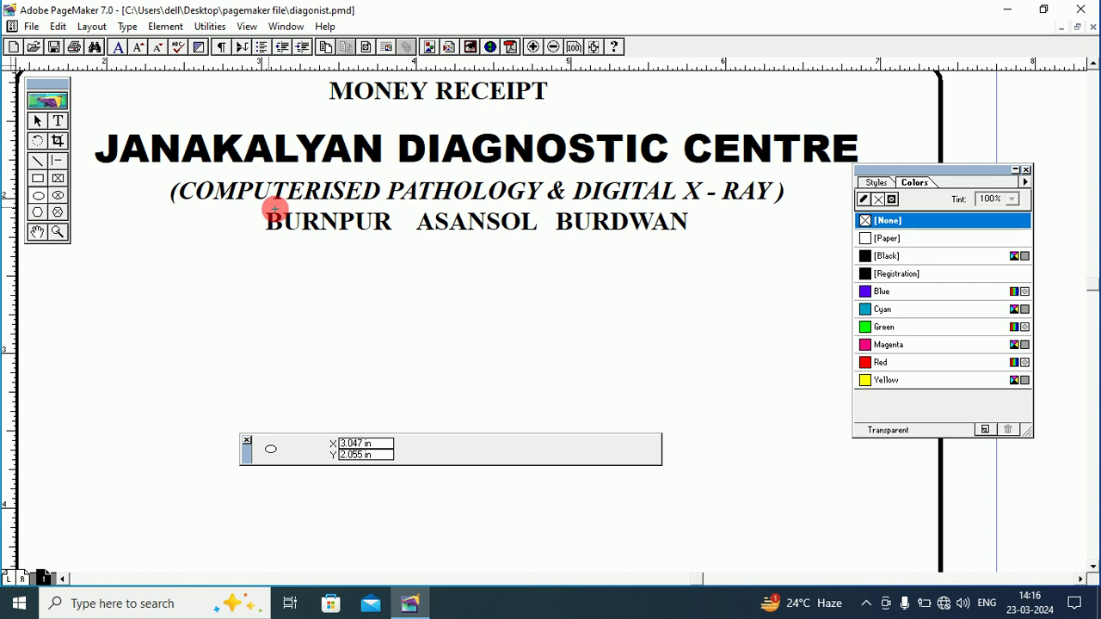
# Set the Polygon tool to a 14-point star with a 58% star inset.
pyautogui.doubleClick(37, 214)
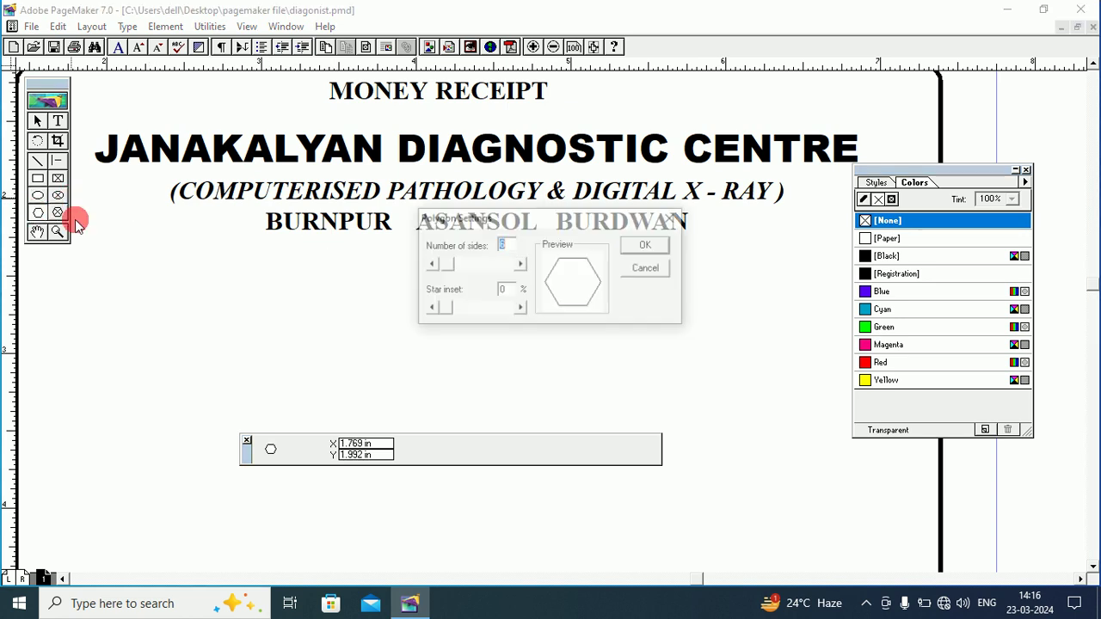
pyautogui.moveTo(449, 275); pyautogui.dragTo(455, 270)
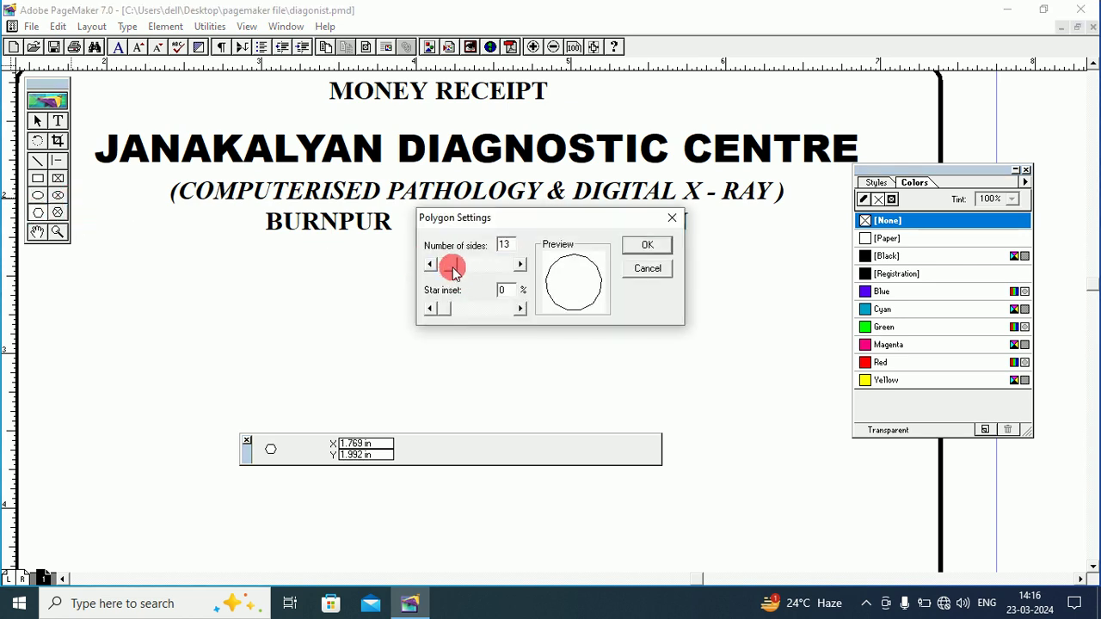
pyautogui.moveTo(444, 314); pyautogui.dragTo(481, 316)
pyautogui.moveTo(451, 264); pyautogui.dragTo(452, 269)
pyautogui.click(646, 246)
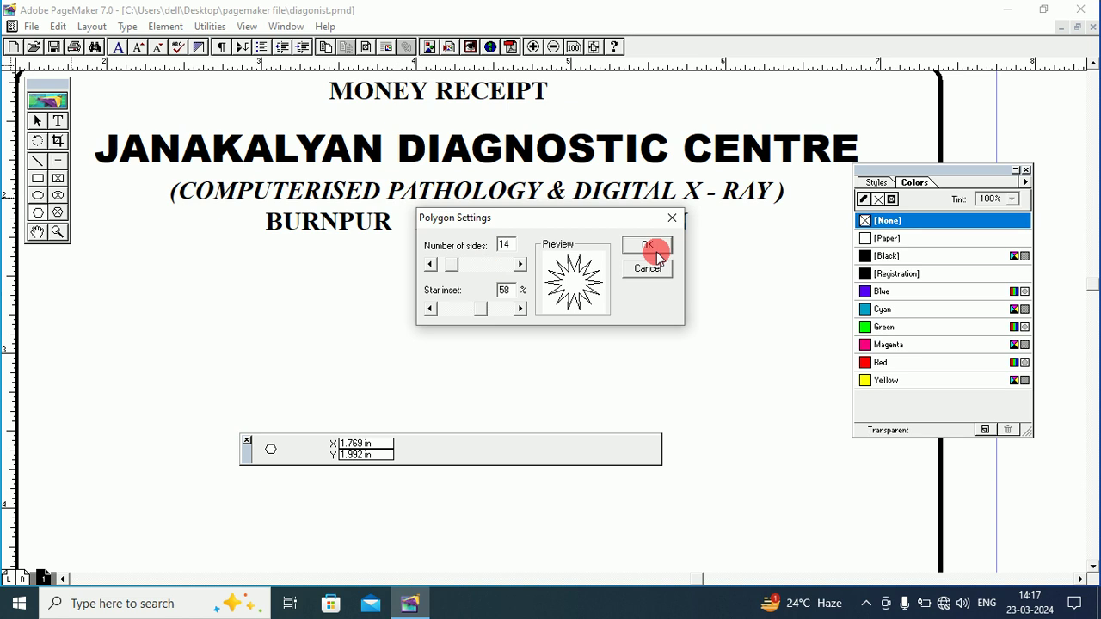
# Draw a small star below the place-name line, fill it blue, and nudge it up.
pyautogui.moveTo(392, 266); pyautogui.dragTo(427, 288)
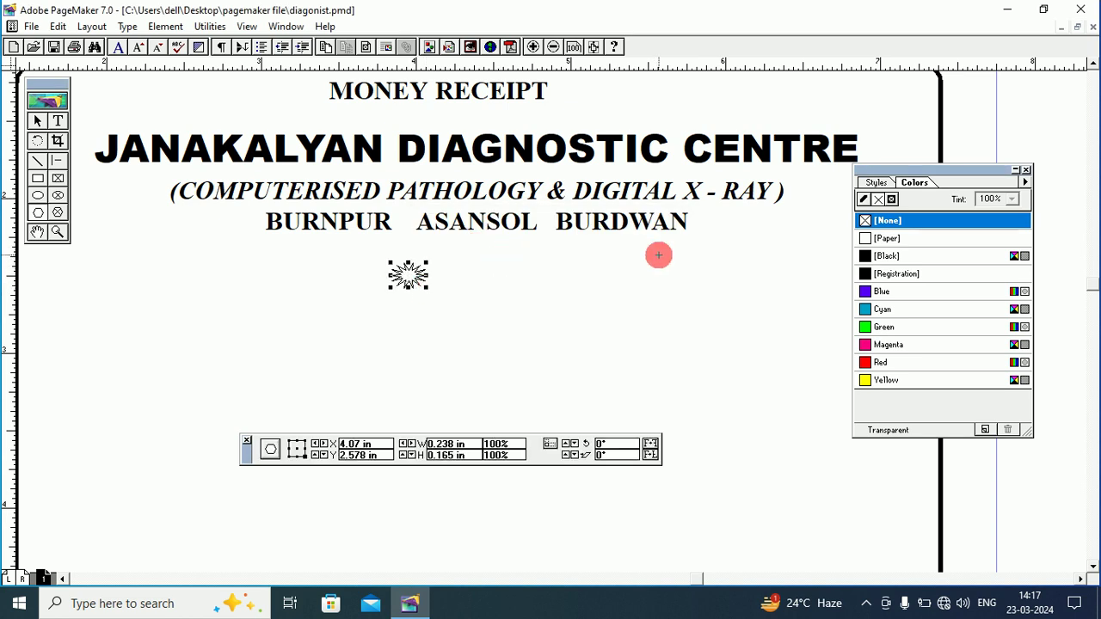
pyautogui.click(864, 294)
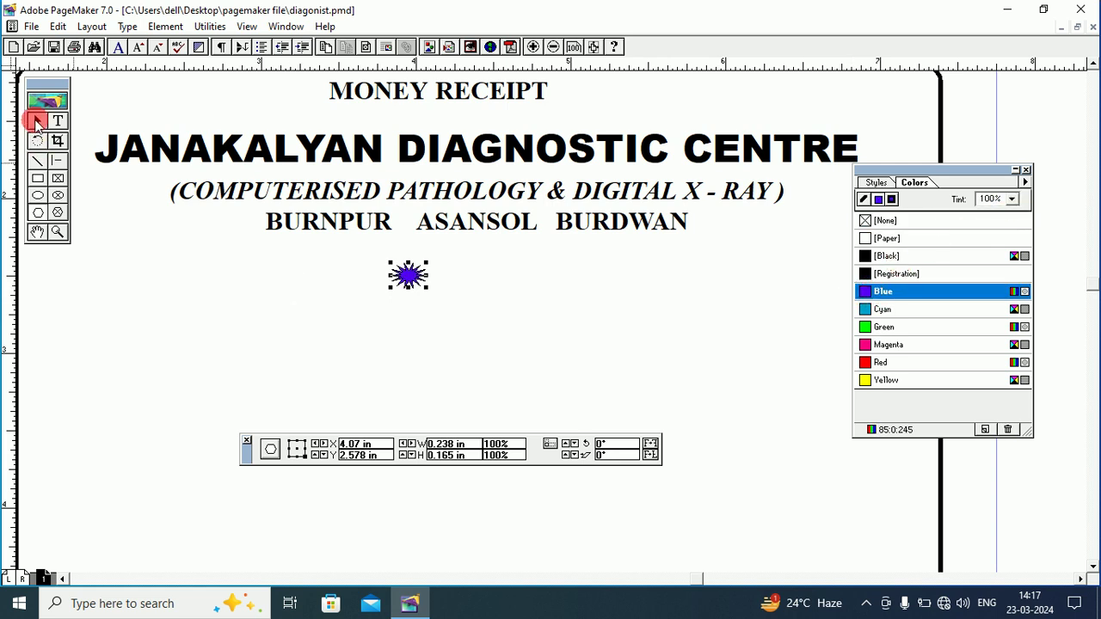
pyautogui.click(37, 121)
pyautogui.moveTo(408, 273)
pyautogui.mouseDown()
pyautogui.moveTo(398, 222)
pyautogui.moveTo(413, 270)
pyautogui.mouseUp()
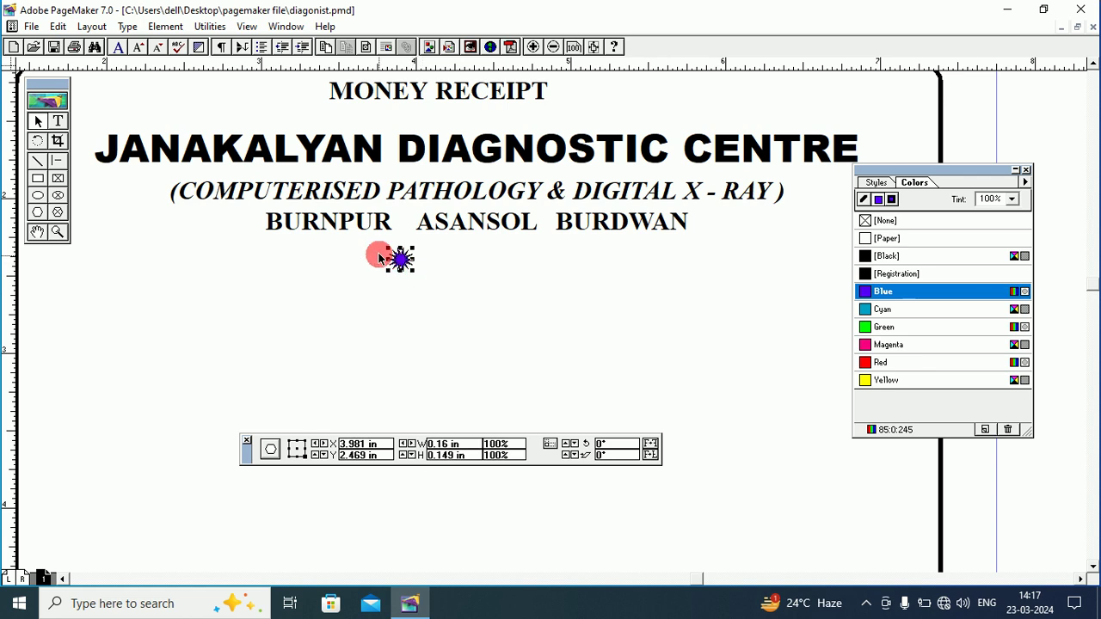
# Copy the blue star and paste two copies of it.
pyautogui.click(38, 121)
pyautogui.click(401, 257)
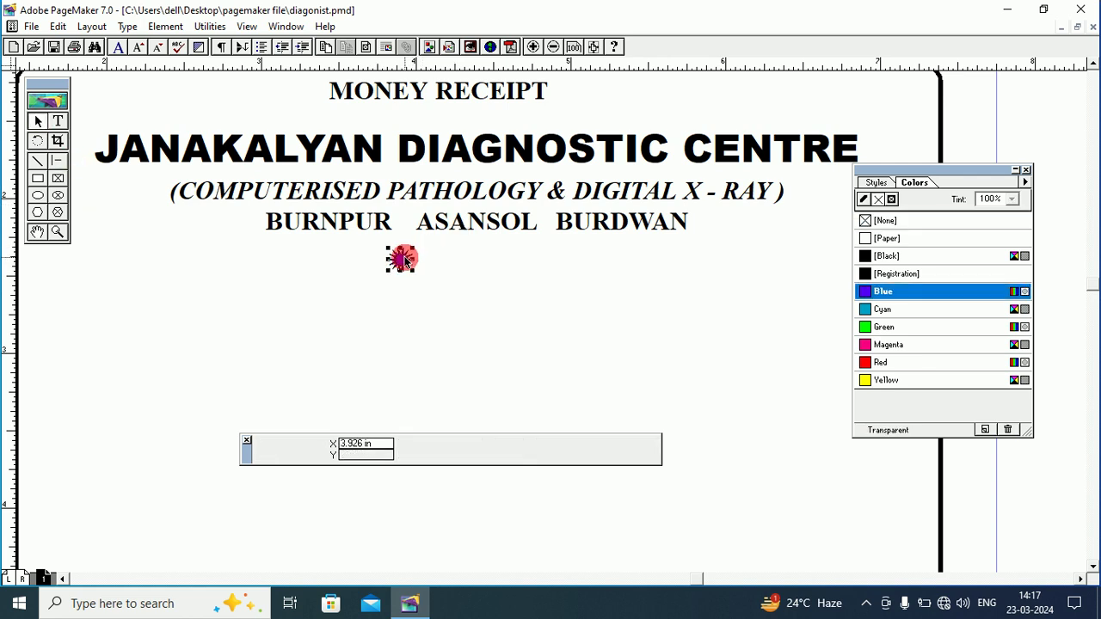
pyautogui.click(65, 29)
pyautogui.click(90, 88)
pyautogui.click(57, 27)
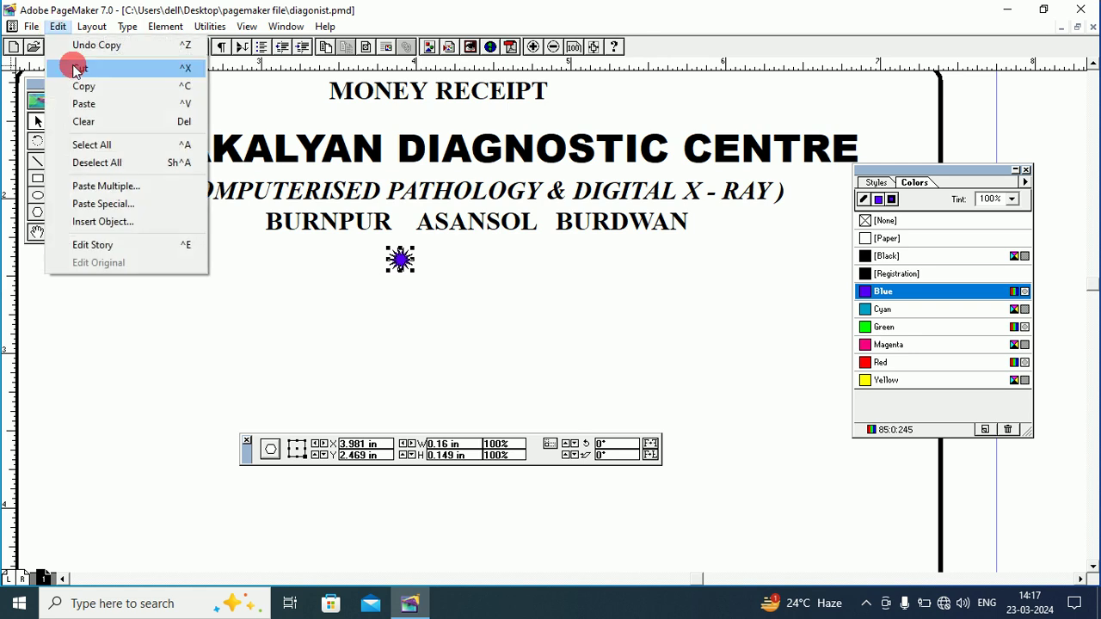
pyautogui.click(82, 103)
pyautogui.click(58, 26)
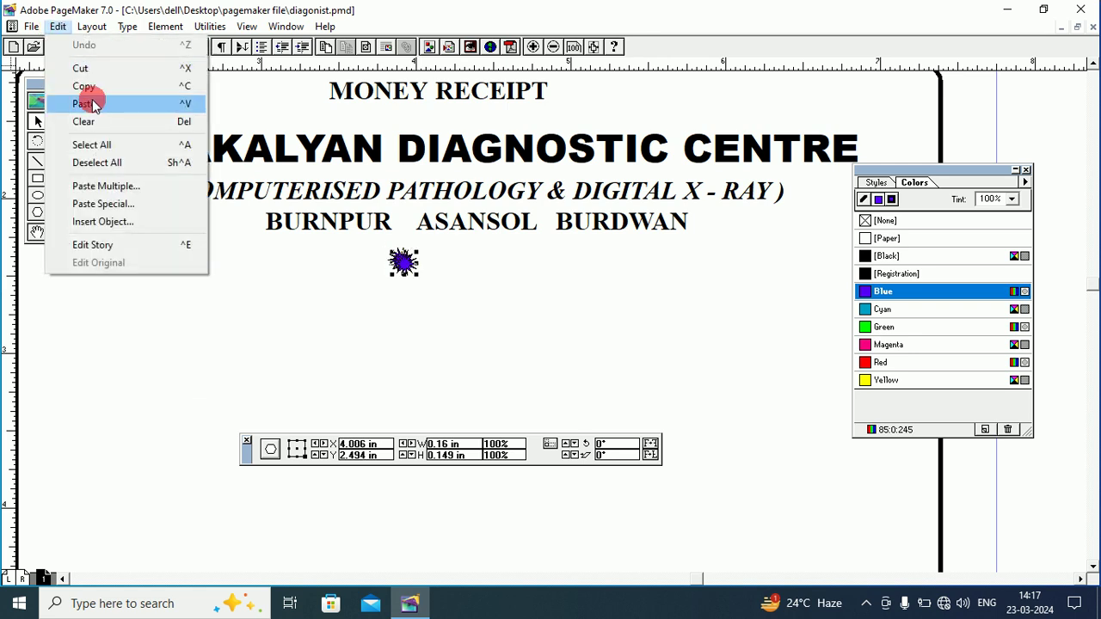
pyautogui.click(83, 103)
# Widen the gap before BURDWAN and place a star copy between ASANSOL and BURDWAN.
pyautogui.moveTo(405, 264); pyautogui.dragTo(545, 257)
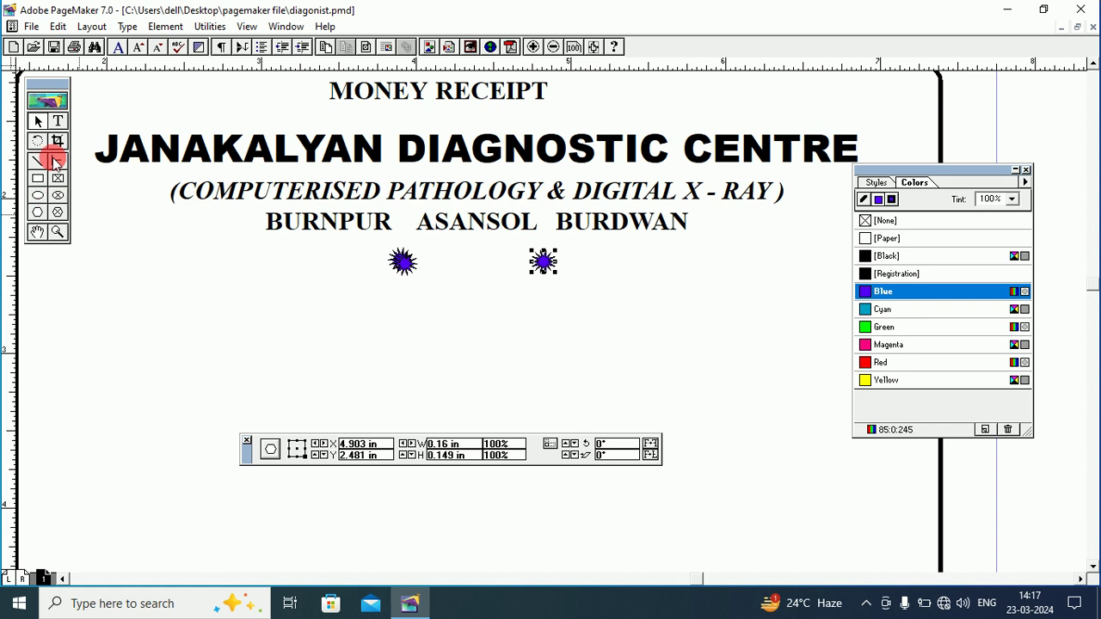
pyautogui.click(58, 121)
pyautogui.click(421, 225)
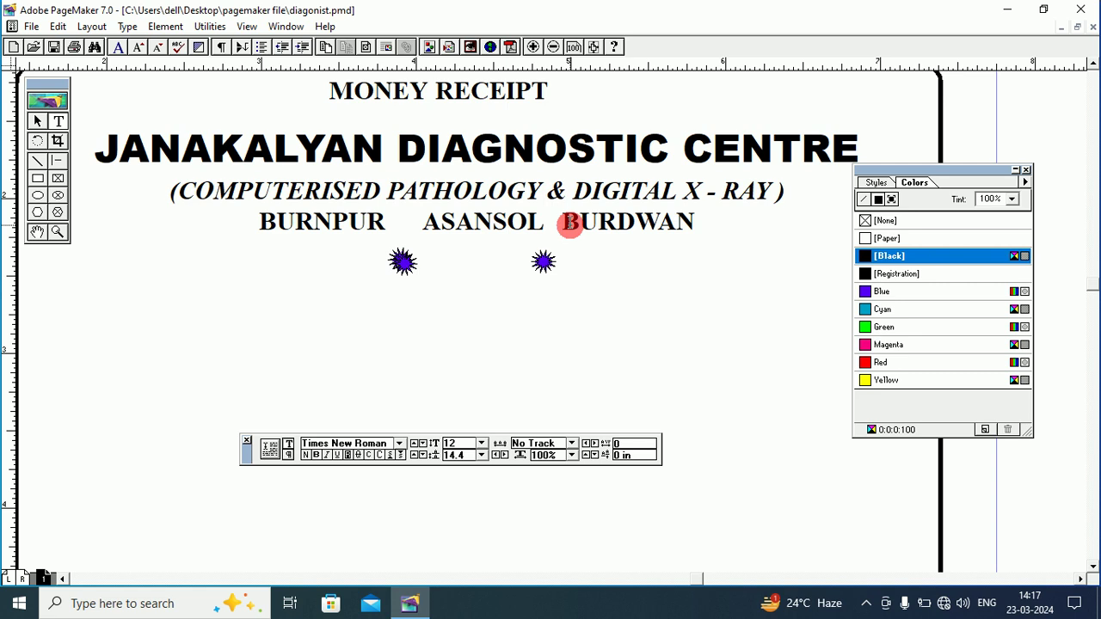
pyautogui.click(567, 224)
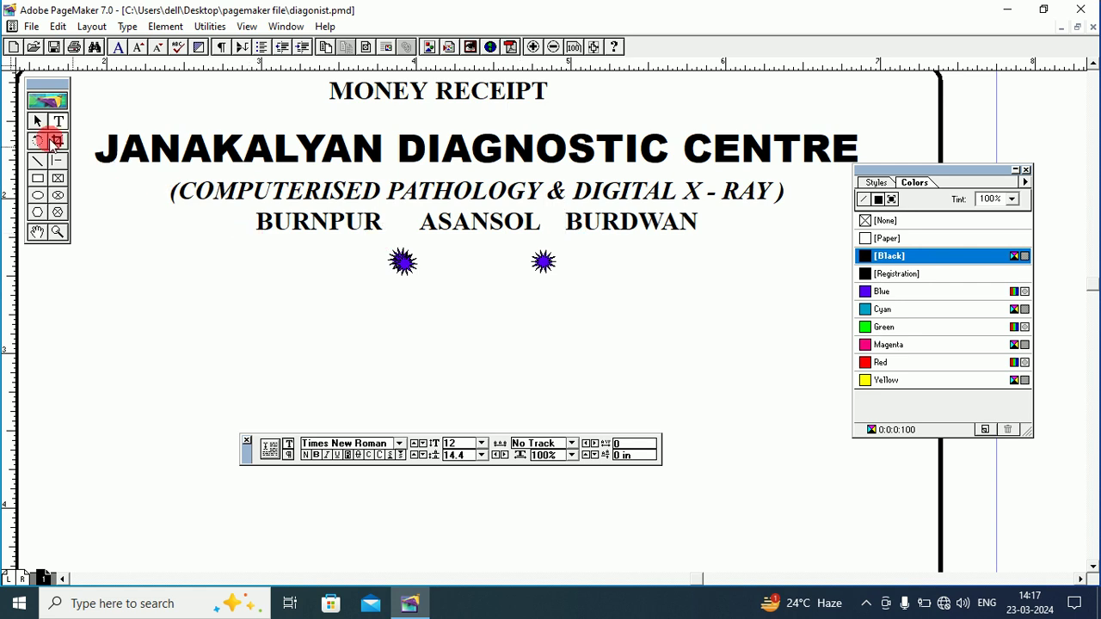
pyautogui.click(37, 121)
pyautogui.moveTo(544, 256); pyautogui.dragTo(559, 233)
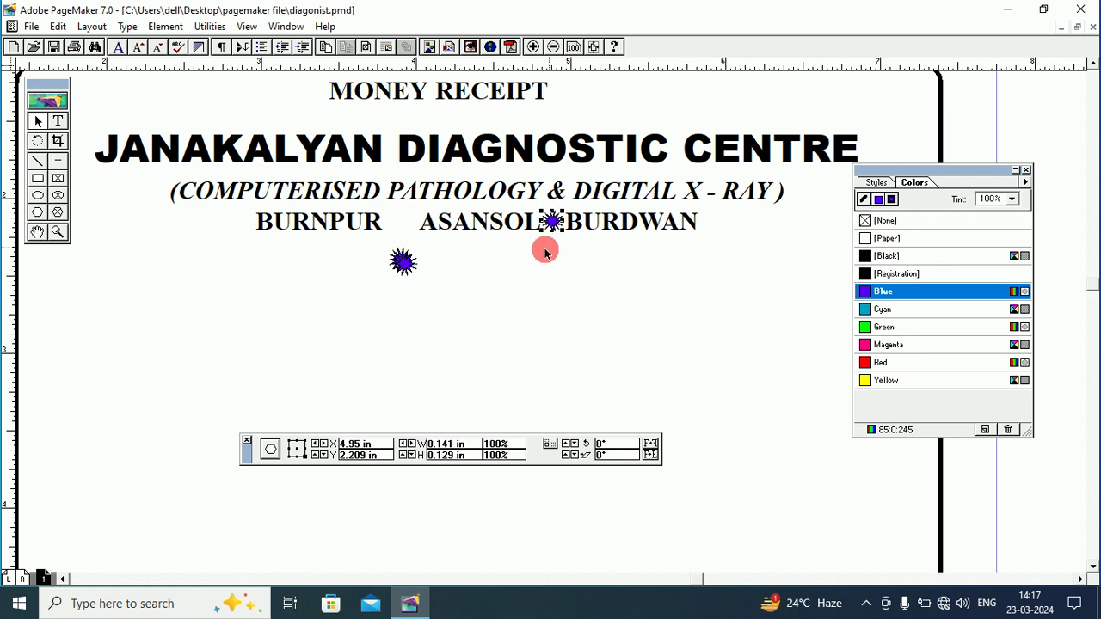
pyautogui.click(495, 262)
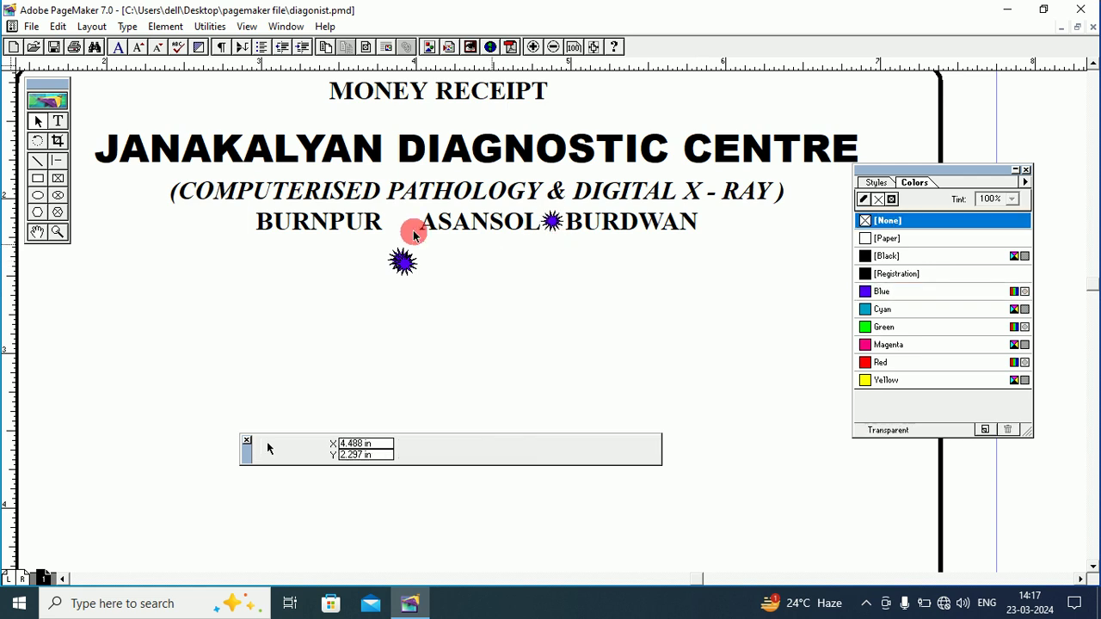
# Copy that star and position the copy between BURNPUR and ASANSOL.
pyautogui.click(552, 221)
pyautogui.click(56, 26)
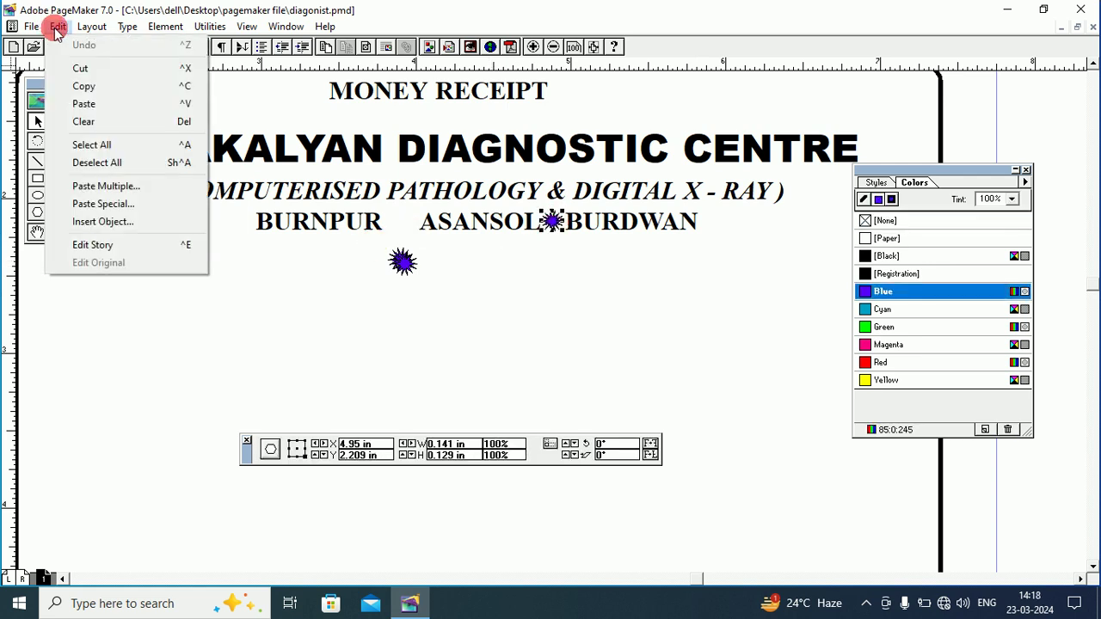
pyautogui.click(84, 86)
pyautogui.click(56, 26)
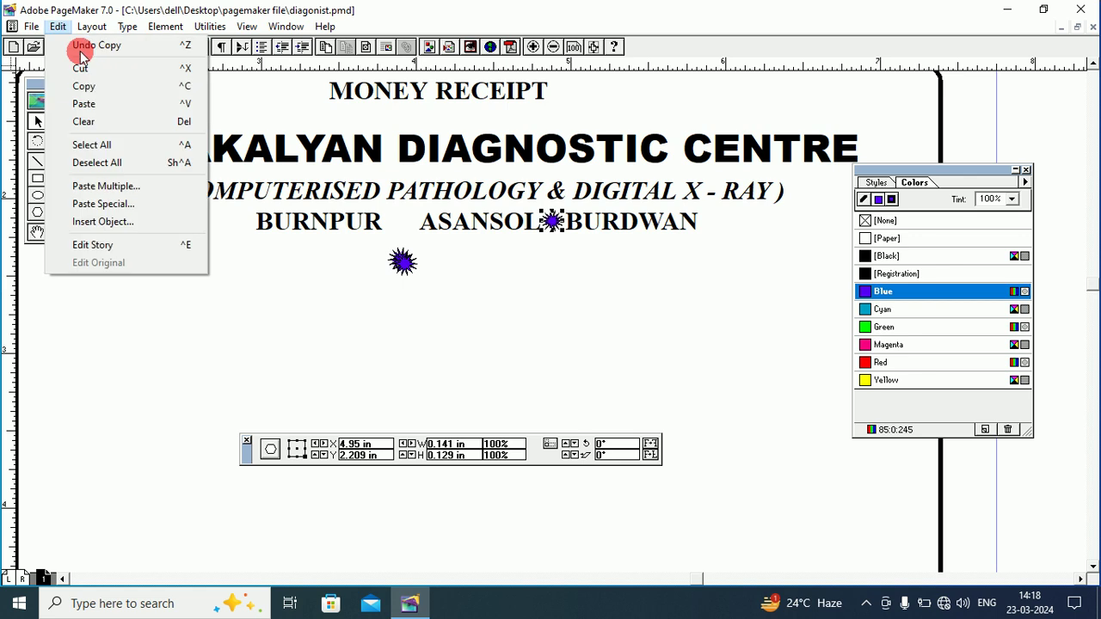
pyautogui.click(93, 103)
pyautogui.moveTo(560, 221); pyautogui.dragTo(402, 222)
pyautogui.click(430, 246)
# Delete the two leftover stars below the place-name line.
pyautogui.click(403, 265)
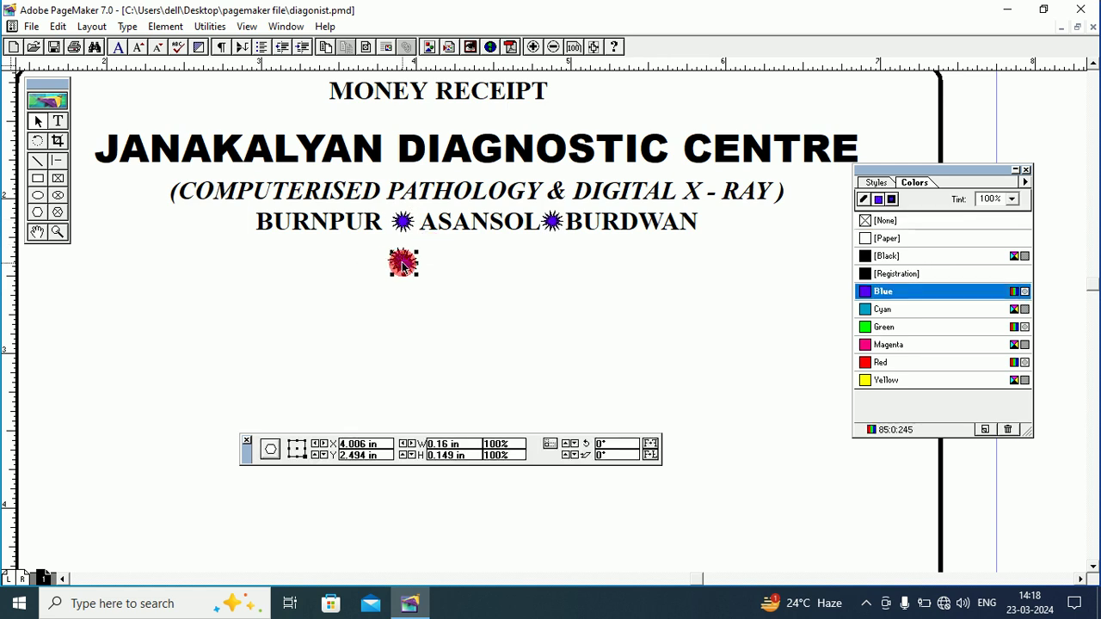
pyautogui.press('Delete')
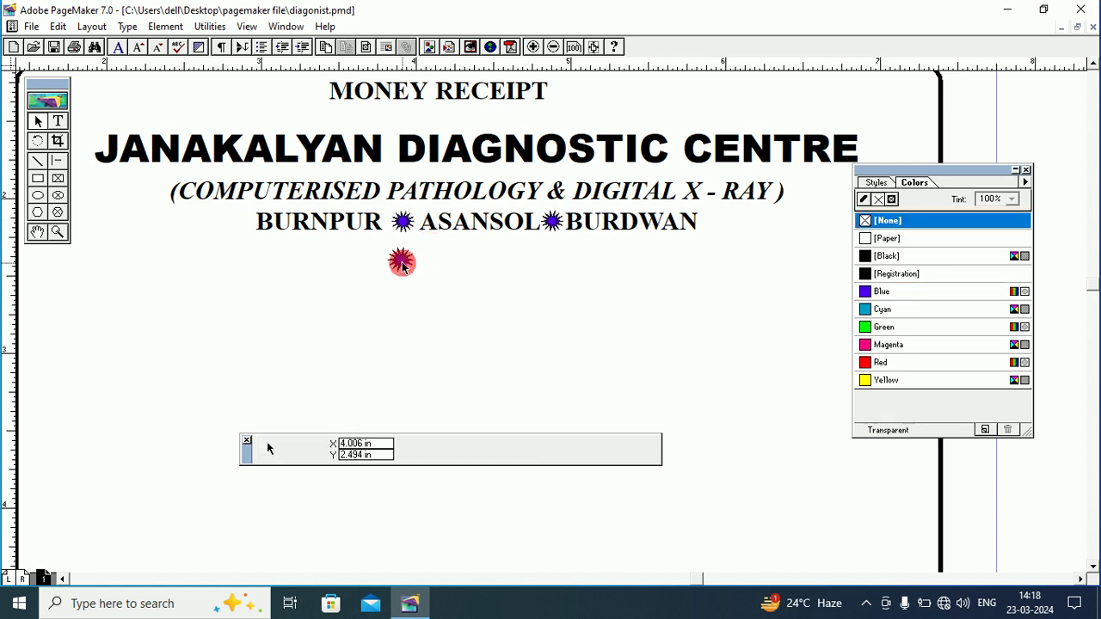
pyautogui.click(402, 265)
pyautogui.press('Delete')
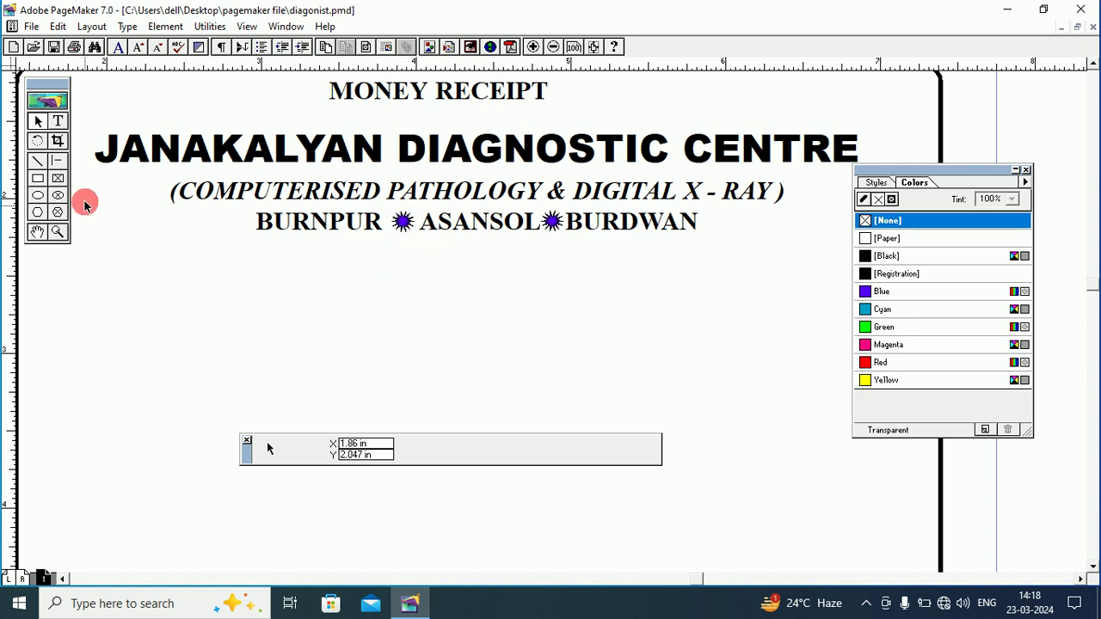
# Find the second receipt's No./Received Rs block and drag it left toward the first receipt.
pyautogui.click(58, 123)
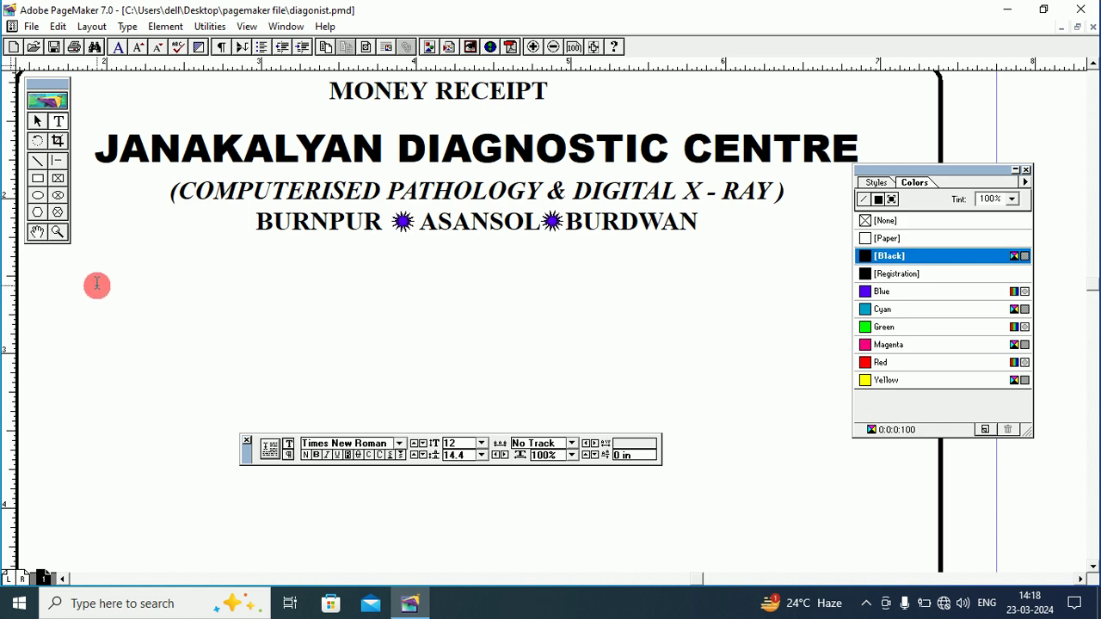
pyautogui.click(38, 234)
pyautogui.moveTo(459, 255); pyautogui.dragTo(175, 248)
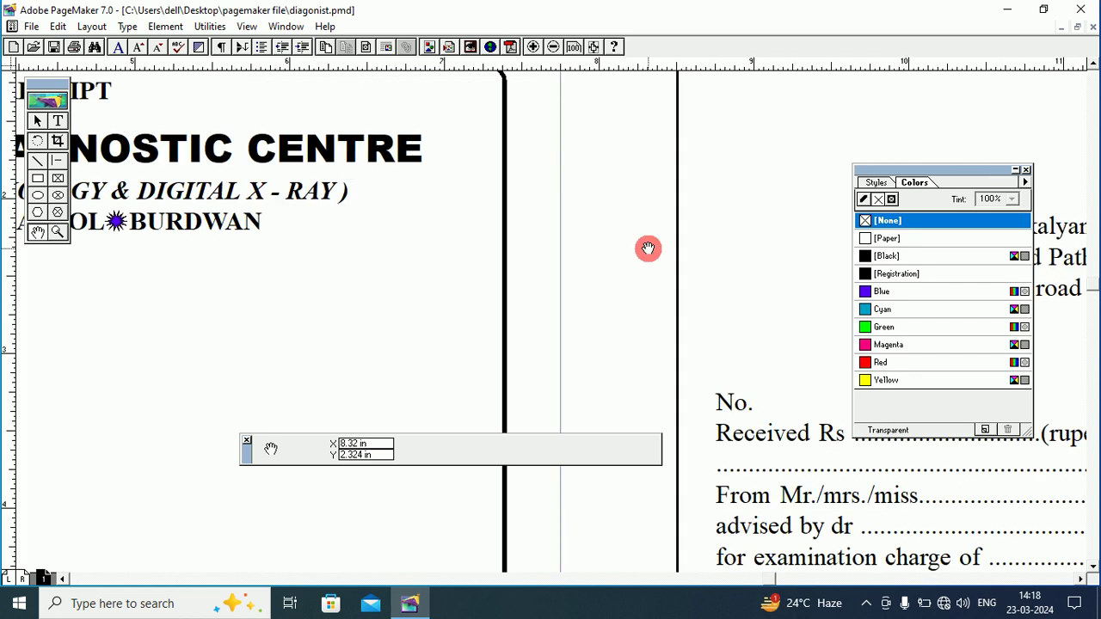
pyautogui.moveTo(646, 249); pyautogui.dragTo(546, 216)
pyautogui.moveTo(619, 290); pyautogui.dragTo(663, 278)
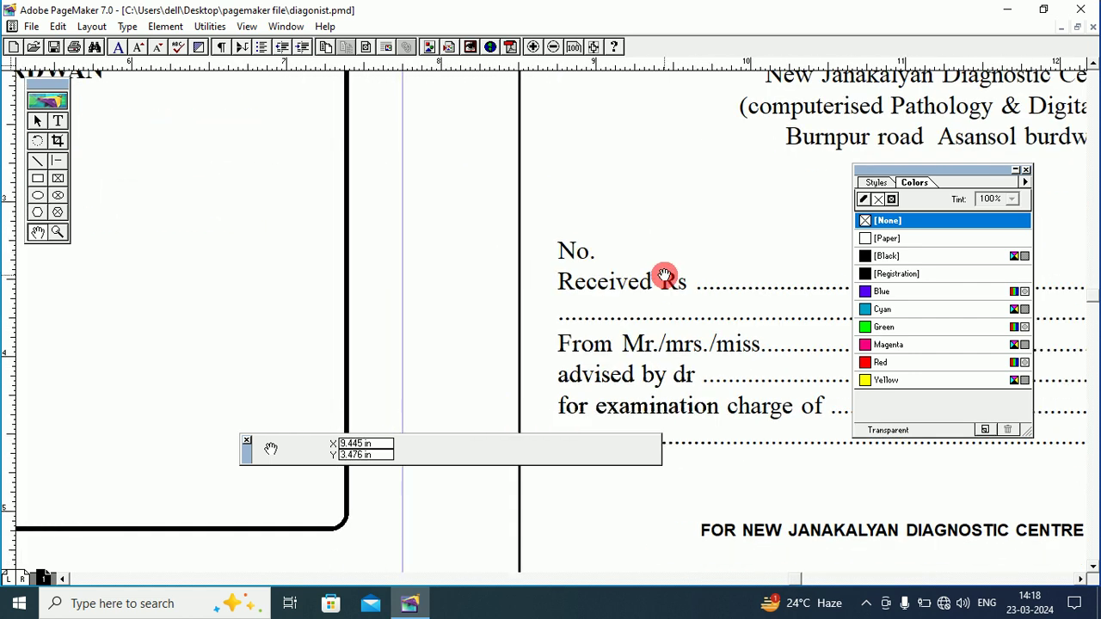
pyautogui.click(39, 125)
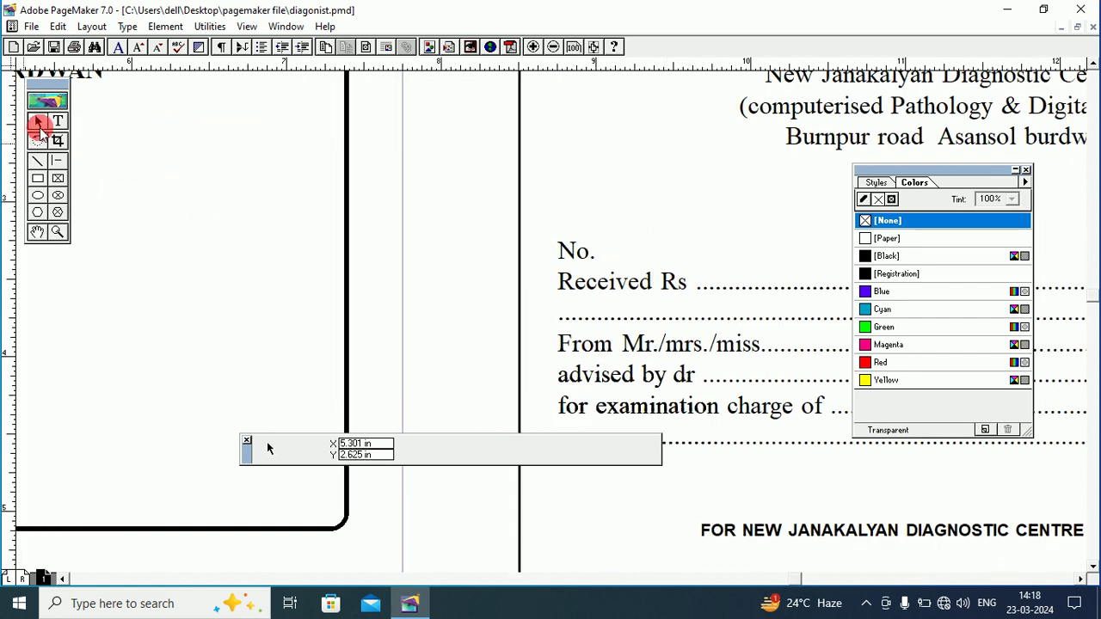
pyautogui.click(626, 283)
pyautogui.moveTo(195, 299); pyautogui.dragTo(151, 299)
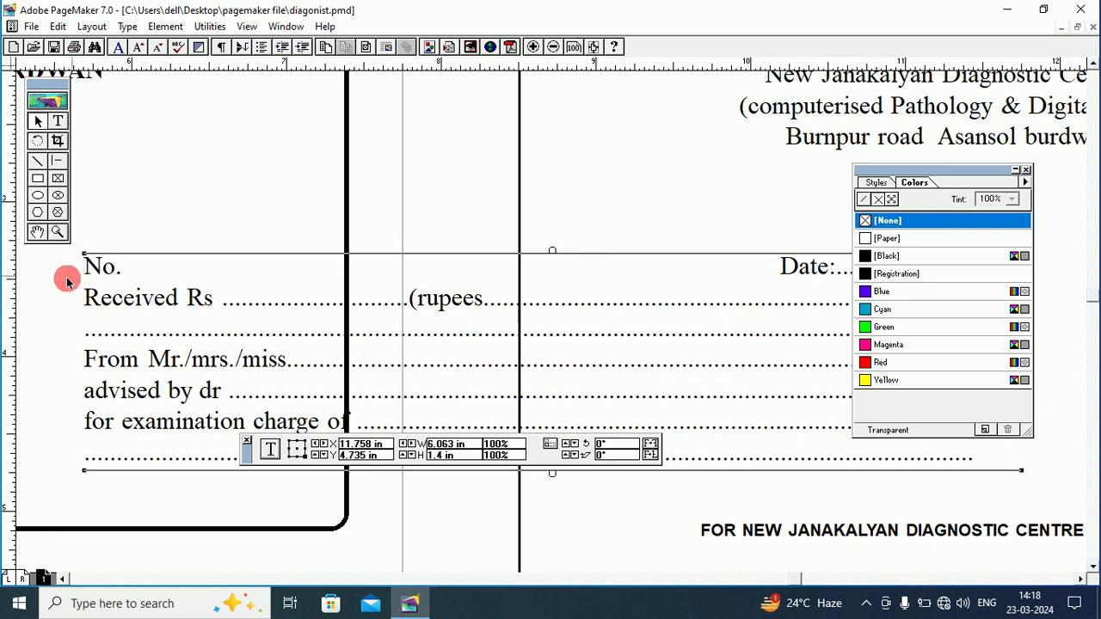
# Place the block inside the first receipt frame, then bring the header back into view.
pyautogui.click(36, 232)
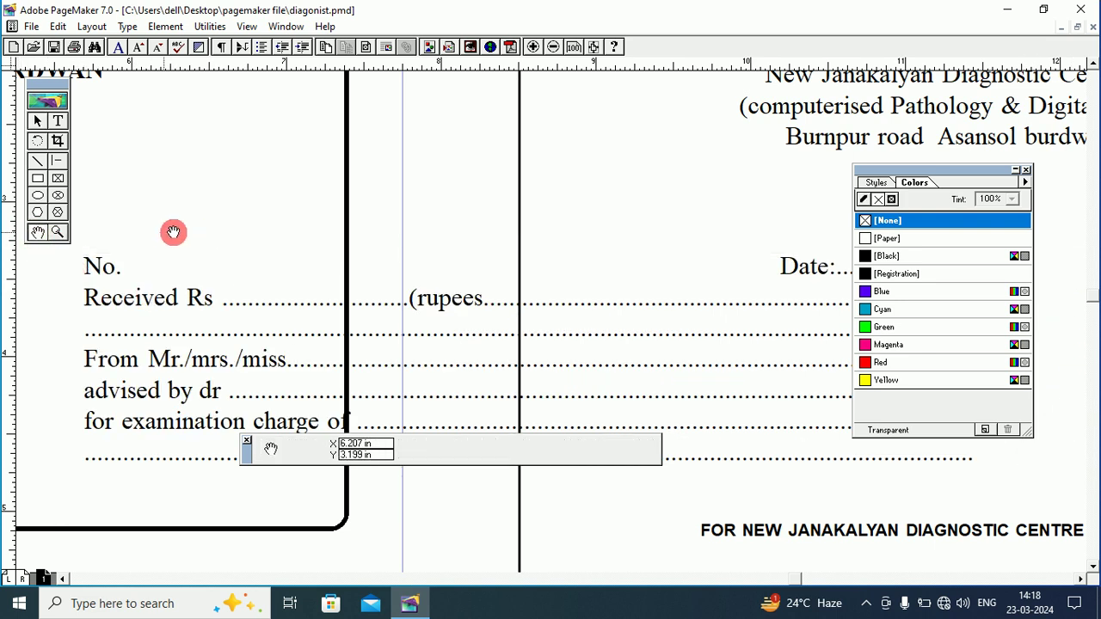
pyautogui.moveTo(172, 233); pyautogui.dragTo(676, 240)
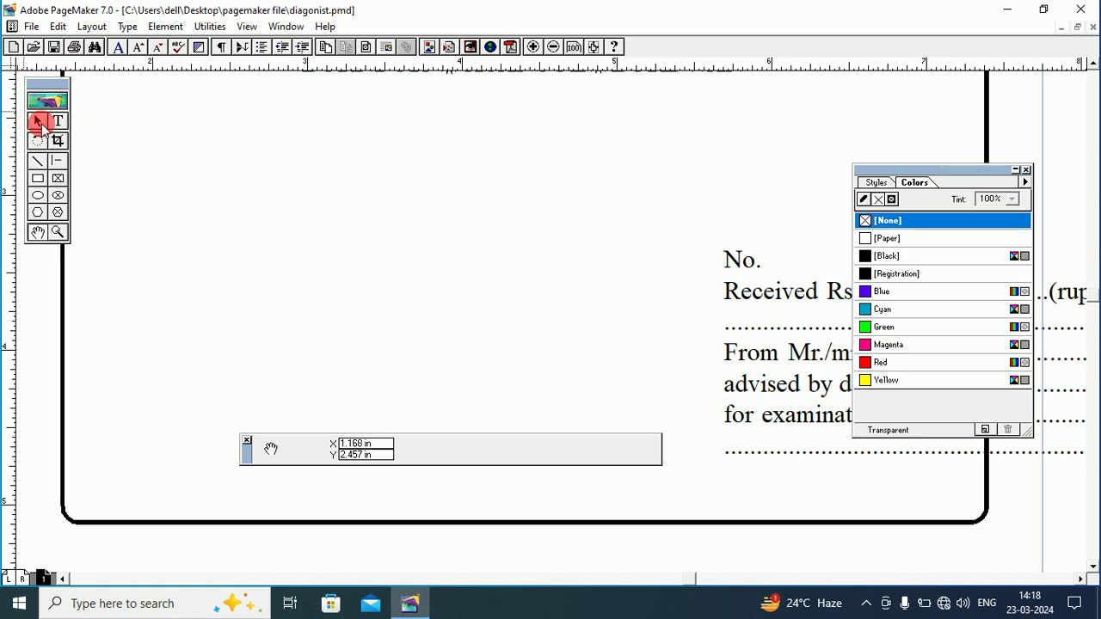
pyautogui.click(38, 120)
pyautogui.moveTo(799, 295); pyautogui.dragTo(152, 283)
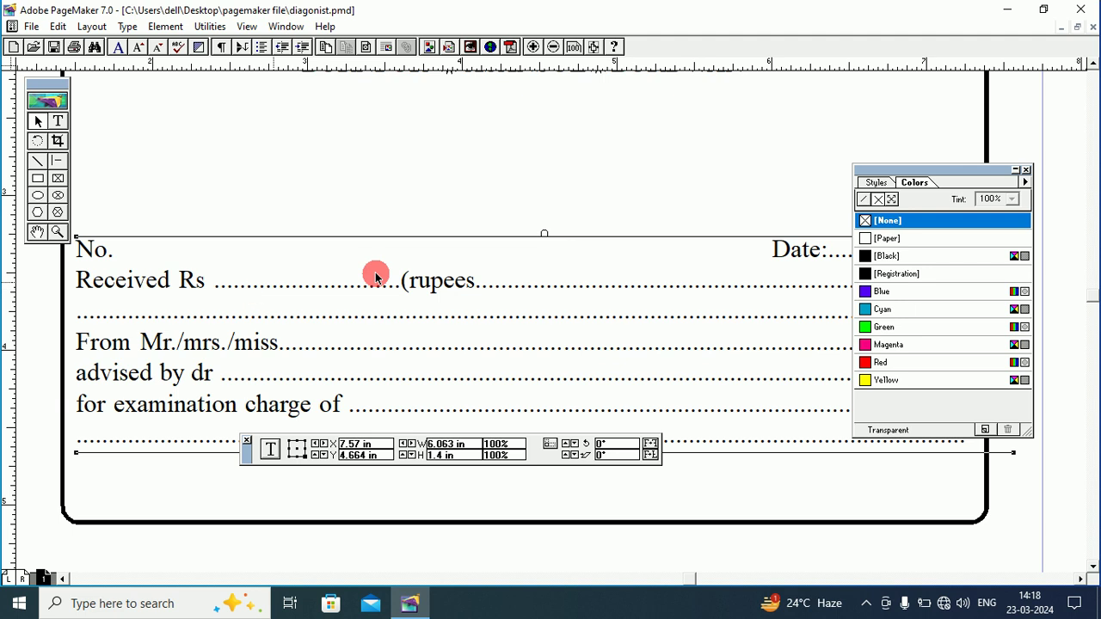
pyautogui.moveTo(890, 176); pyautogui.dragTo(940, 186)
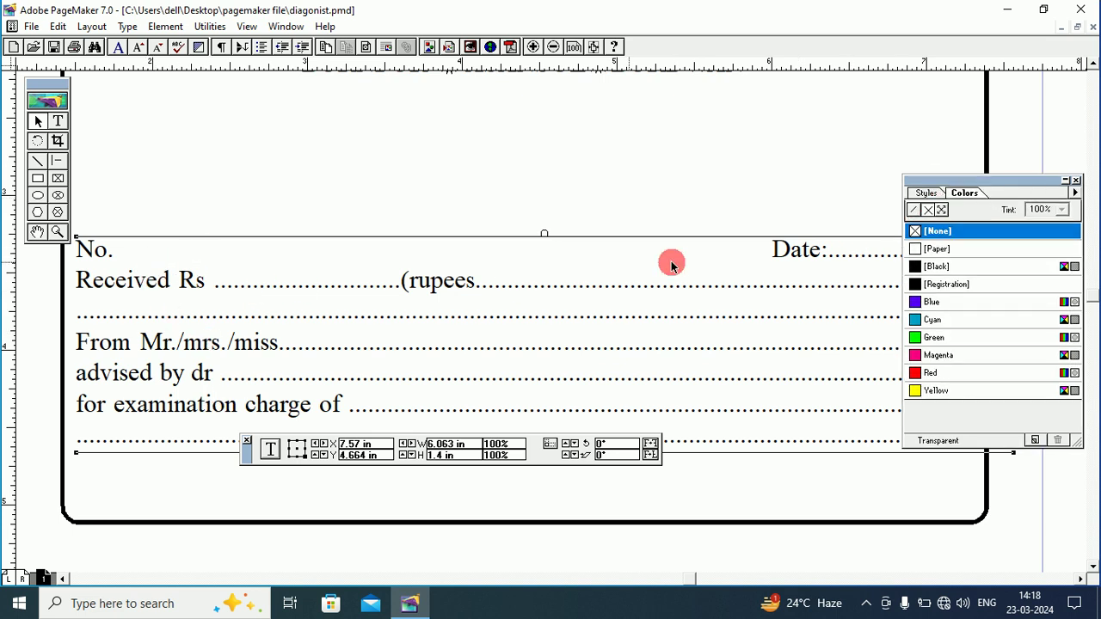
pyautogui.click(38, 230)
pyautogui.moveTo(307, 205); pyautogui.dragTo(302, 361)
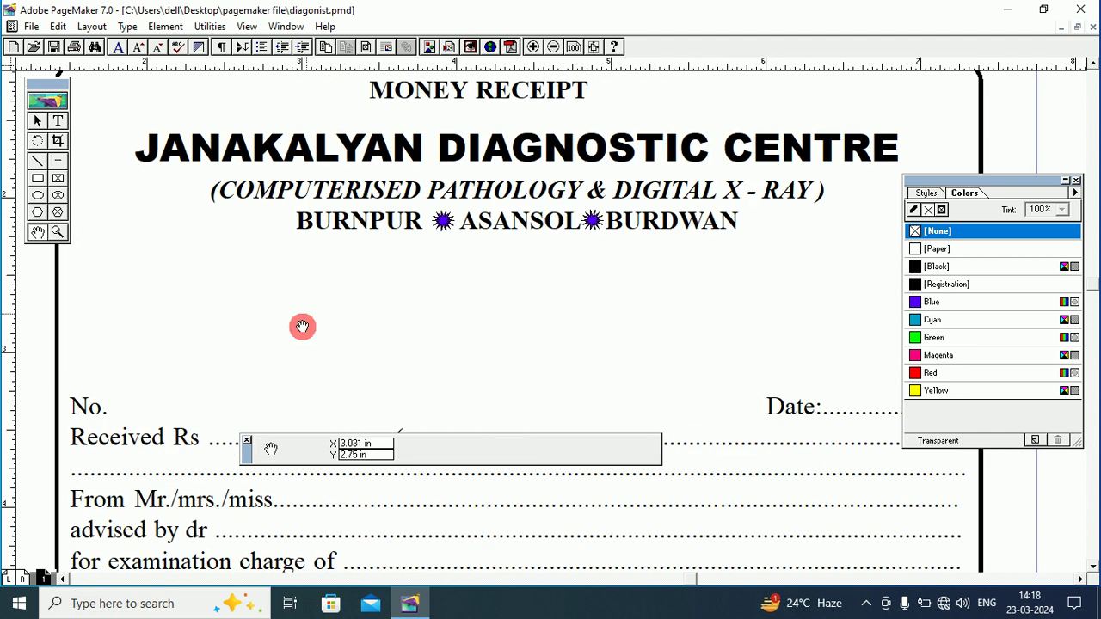
# Draw a text frame below the header and type 'no. date:' with a dotted blank.
pyautogui.click(58, 121)
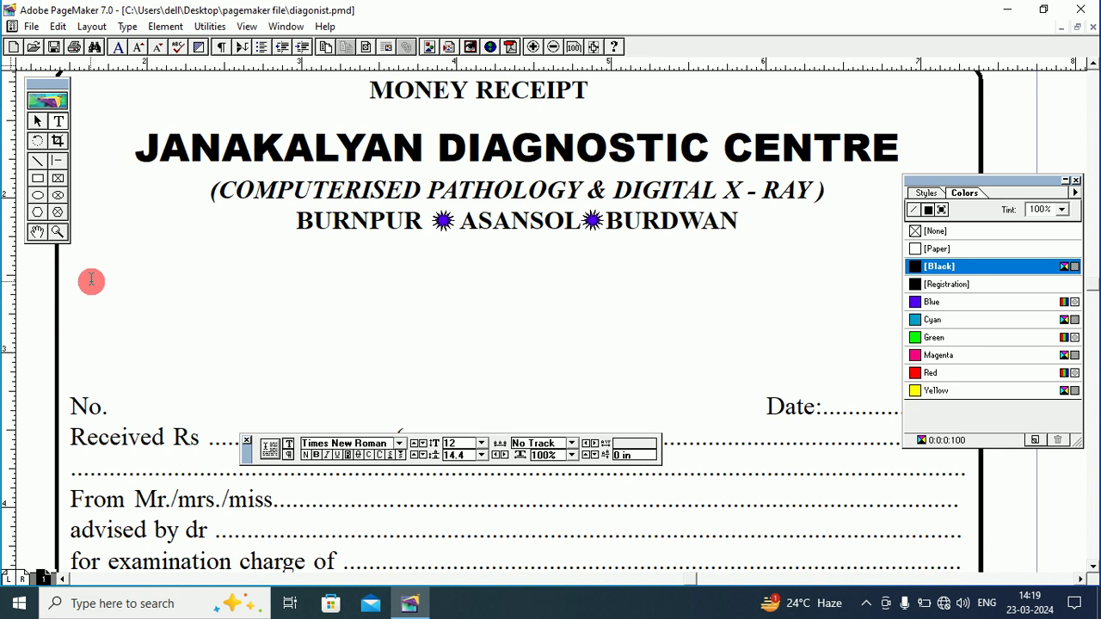
pyautogui.moveTo(120, 279); pyautogui.dragTo(924, 371)
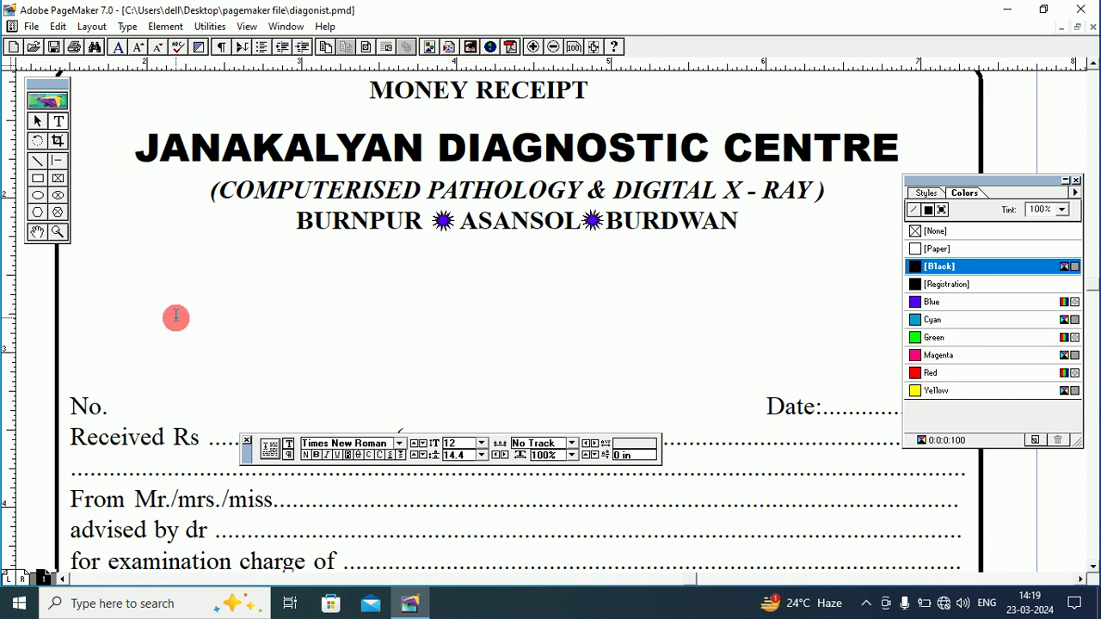
pyautogui.write('no')
pyautogui.write('. dat')
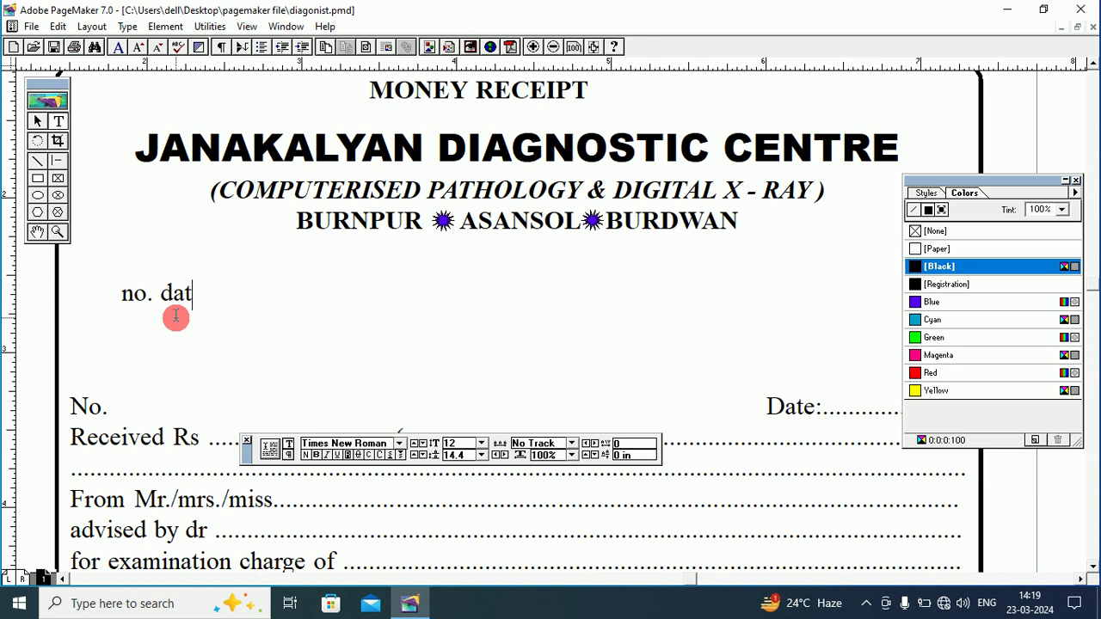
pyautogui.write('e::')
pyautogui.click(216, 293)
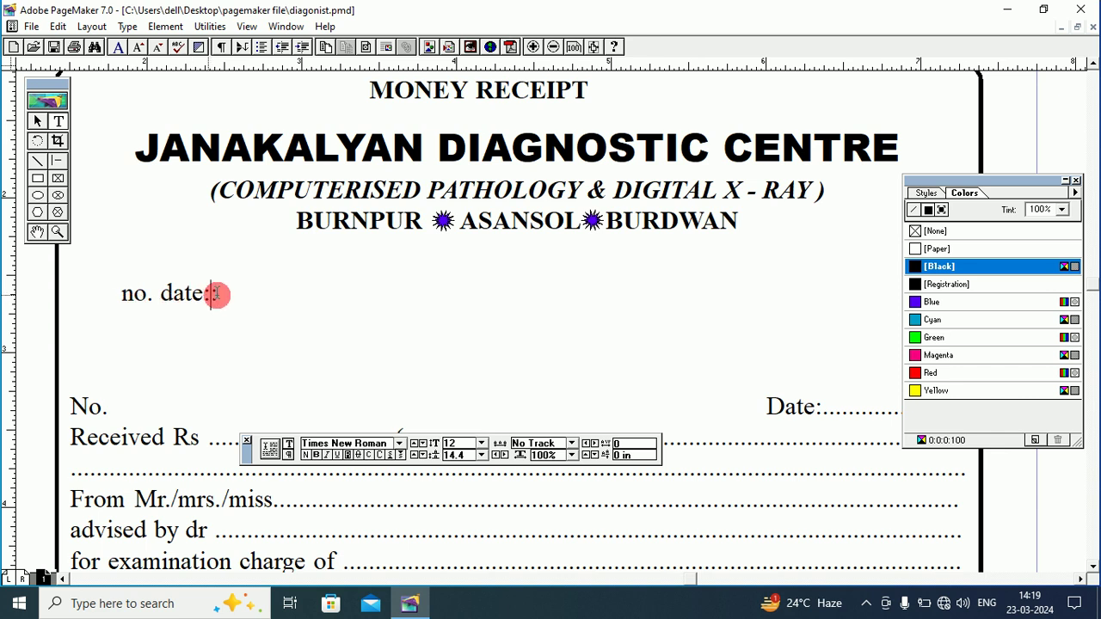
pyautogui.moveTo(216, 293); pyautogui.dragTo(230, 295)
pyautogui.press('BackSpace')
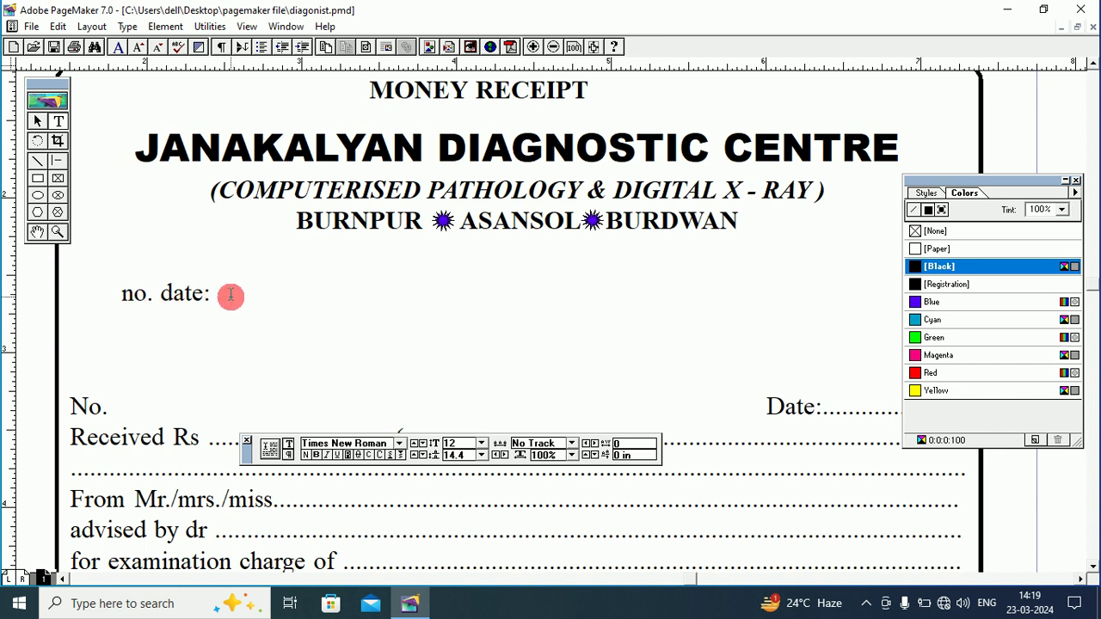
pyautogui.write('................')
# Tab 'date:' to the right end of the no. line, keeping both on one line.
pyautogui.click(163, 298)
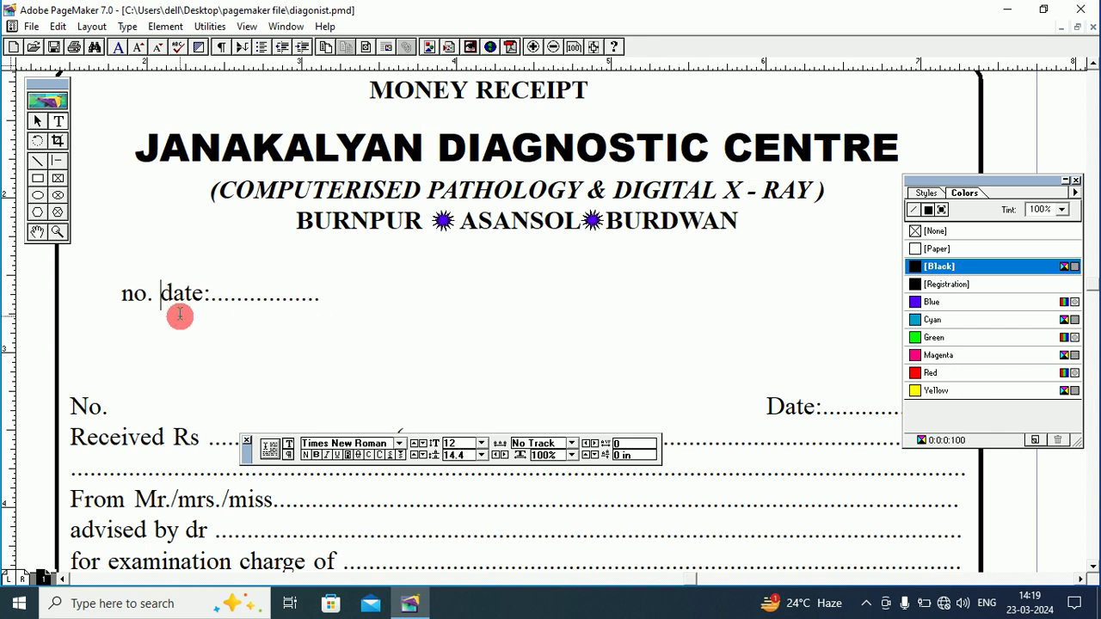
pyautogui.press('Tab')
pyautogui.press('Tab')
pyautogui.press('Tab')
pyautogui.press('Tab')
pyautogui.press('Tab')
pyautogui.press('Tab')
pyautogui.press('Tab')
pyautogui.press('Tab')
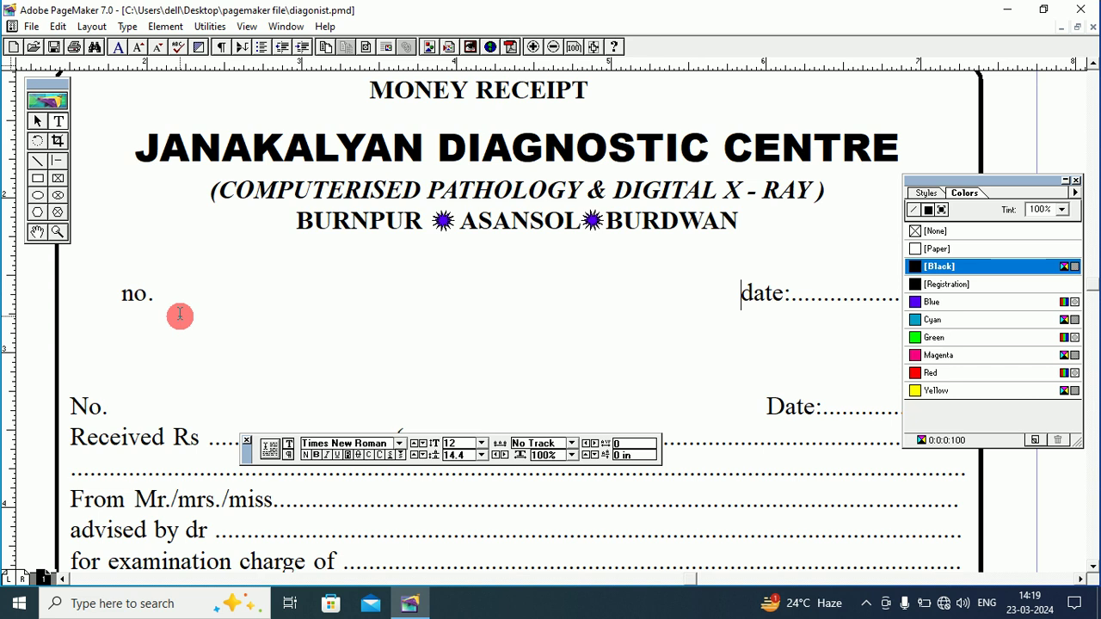
pyautogui.moveTo(964, 180); pyautogui.dragTo(967, 322)
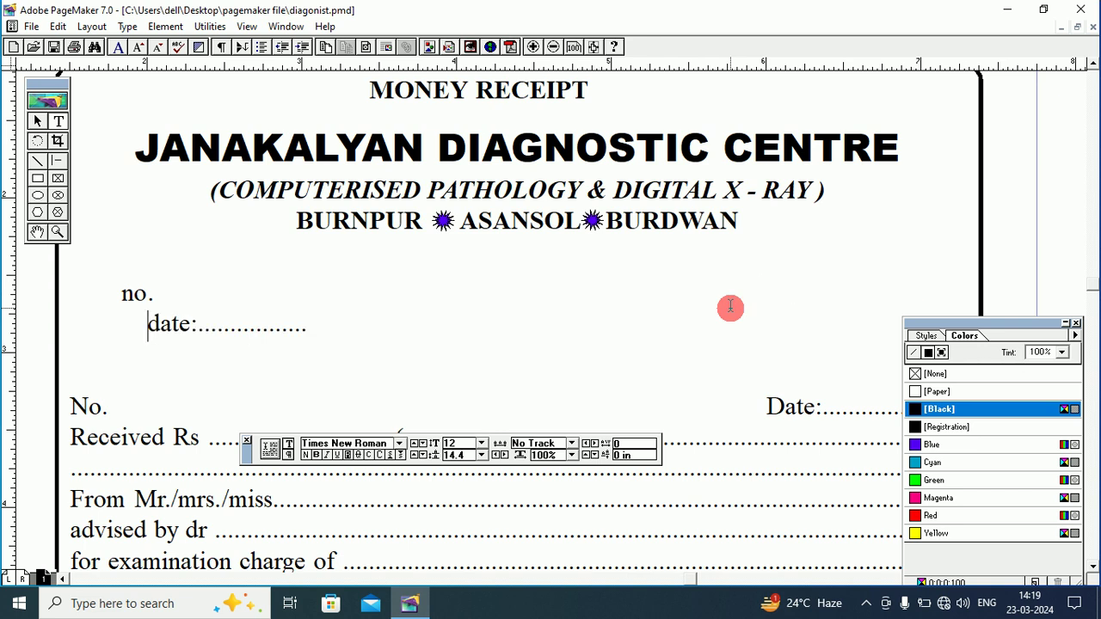
pyautogui.press('Delete')
pyautogui.write('d')
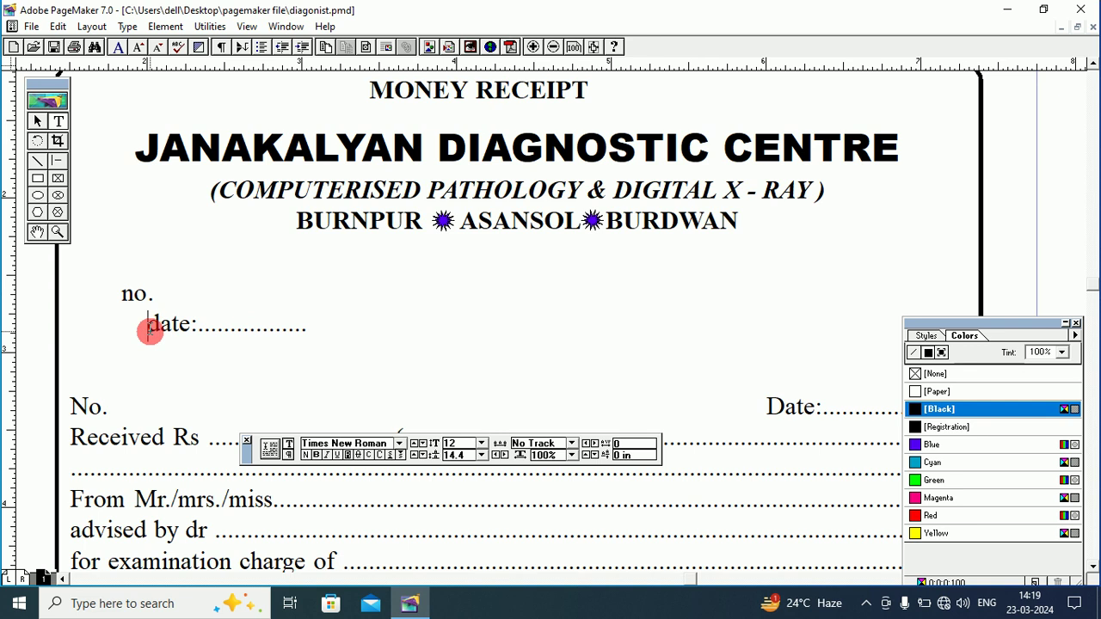
pyautogui.moveTo(148, 327); pyautogui.dragTo(118, 329)
pyautogui.press('Tab')
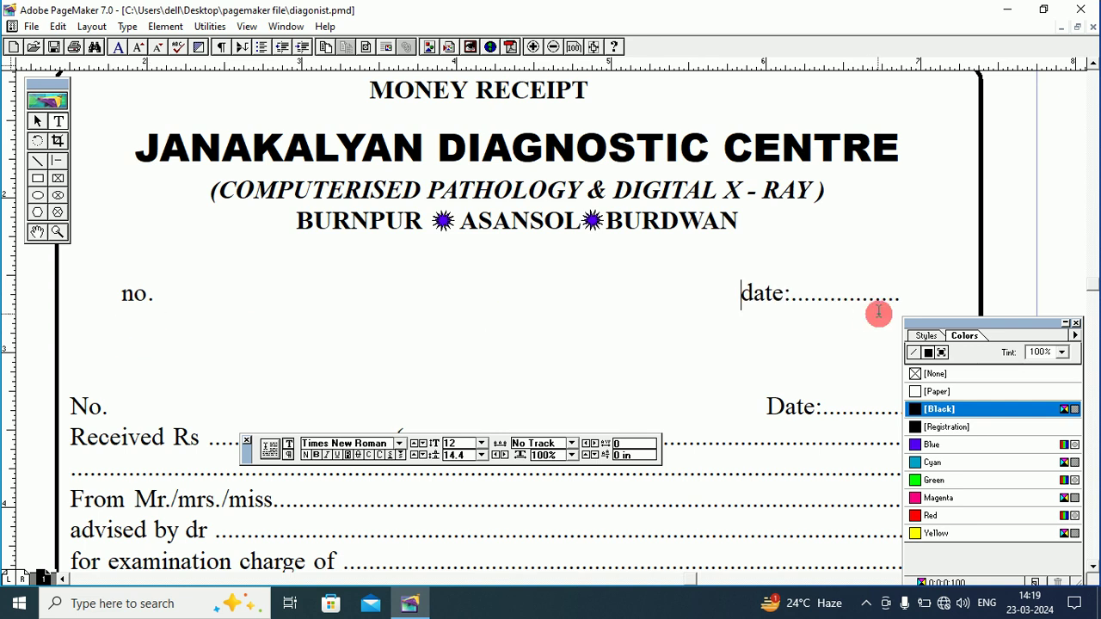
pyautogui.click(901, 297)
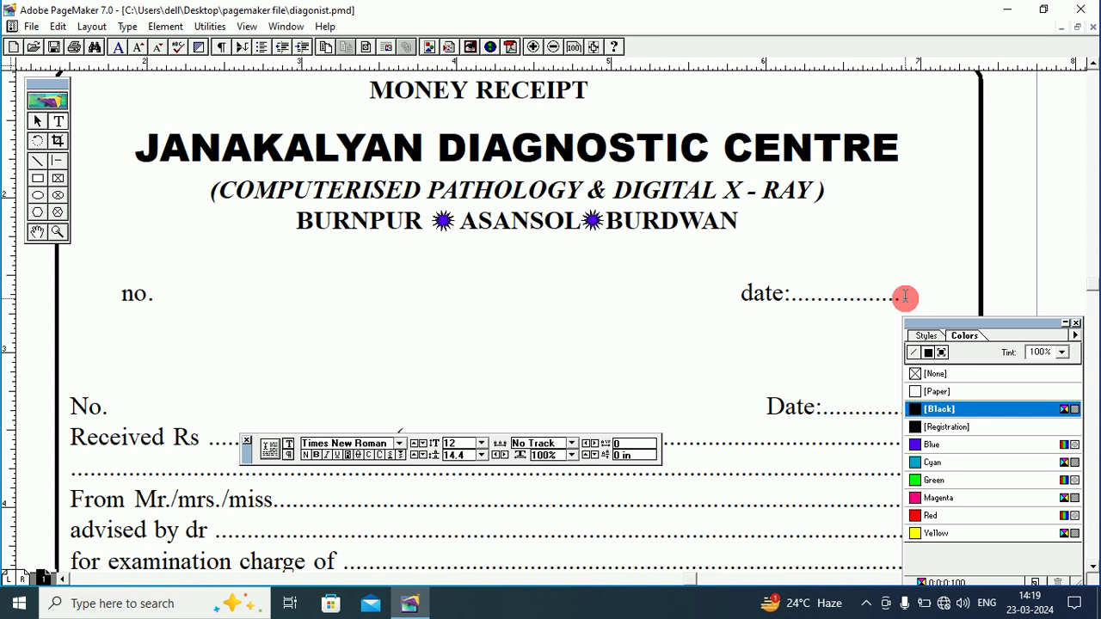
# Type 'received rs' with dotted blanks, '(rupees' and a closing ')', then select all three lines.
pyautogui.write('received rs')
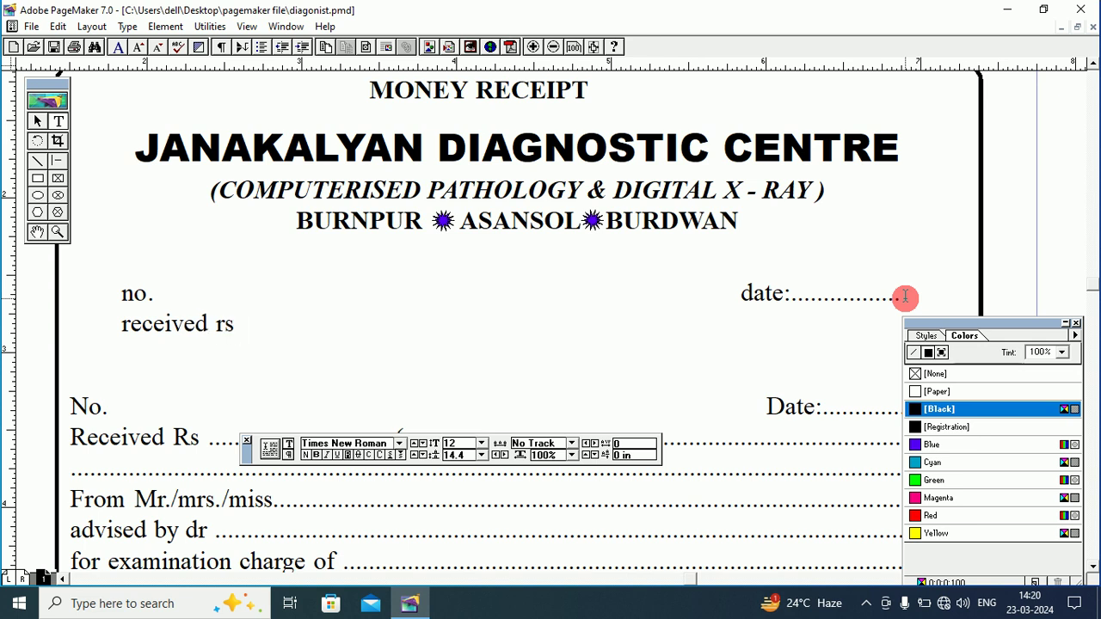
pyautogui.write(' ......')
pyautogui.write('....................................')
pyautogui.write('(')
pyautogui.write('ru')
pyautogui.write('p')
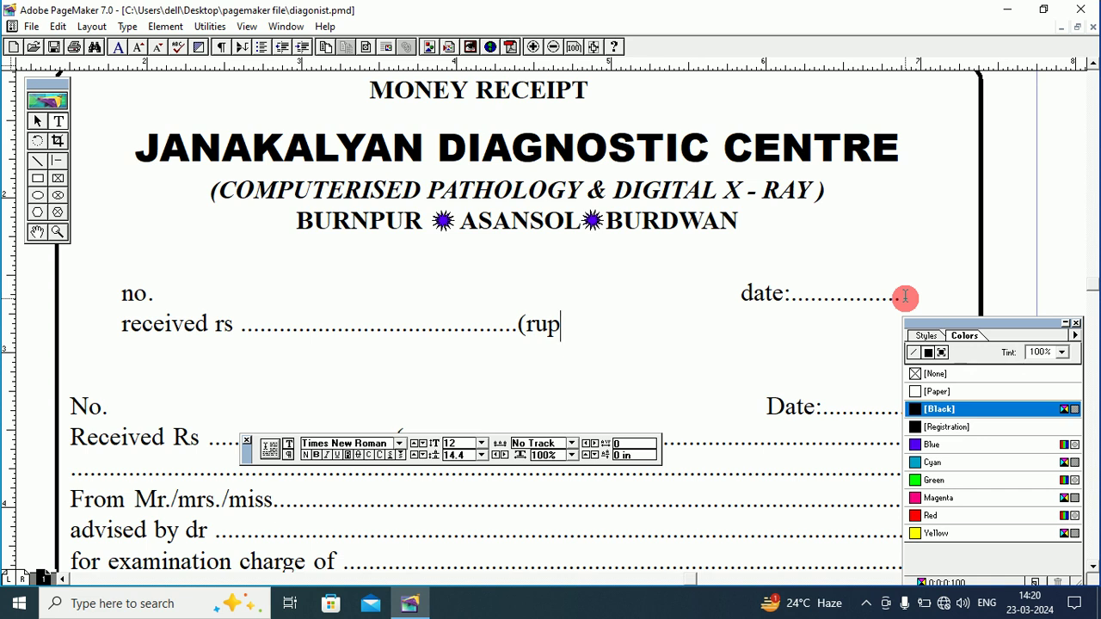
pyautogui.write('ees')
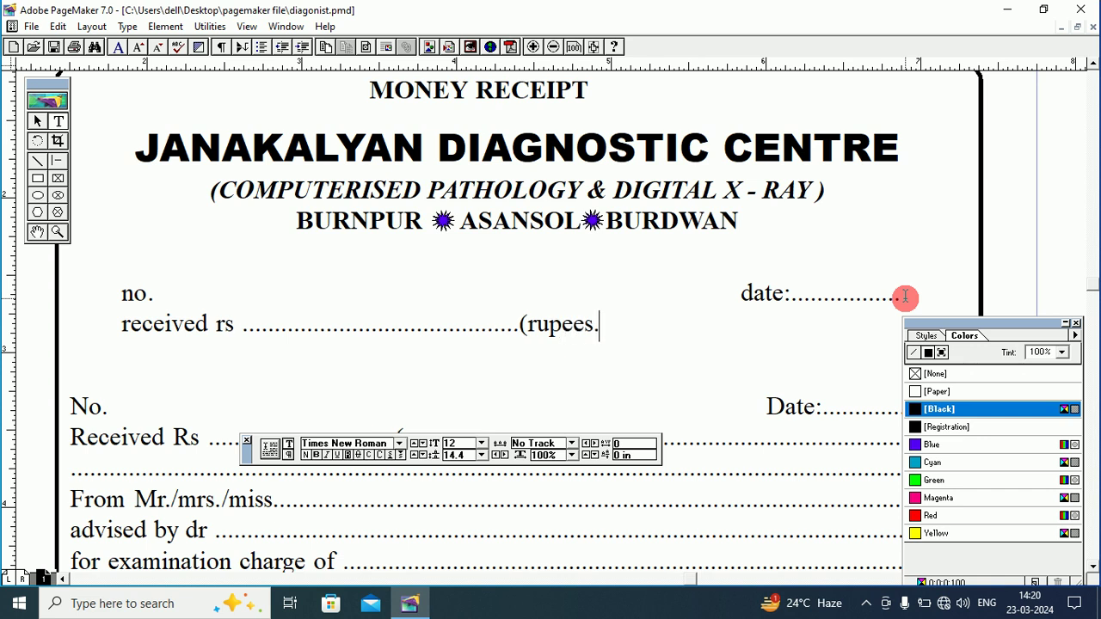
pyautogui.write('...............................')
pyautogui.write('......')
pyautogui.write('.........')
pyautogui.write('...............')
pyautogui.write('....................')
pyautogui.write('.......')
pyautogui.write('......................................')
pyautogui.write('.................')
pyautogui.write('...')
pyautogui.click(966, 331)
pyautogui.moveTo(970, 320); pyautogui.dragTo(943, 395)
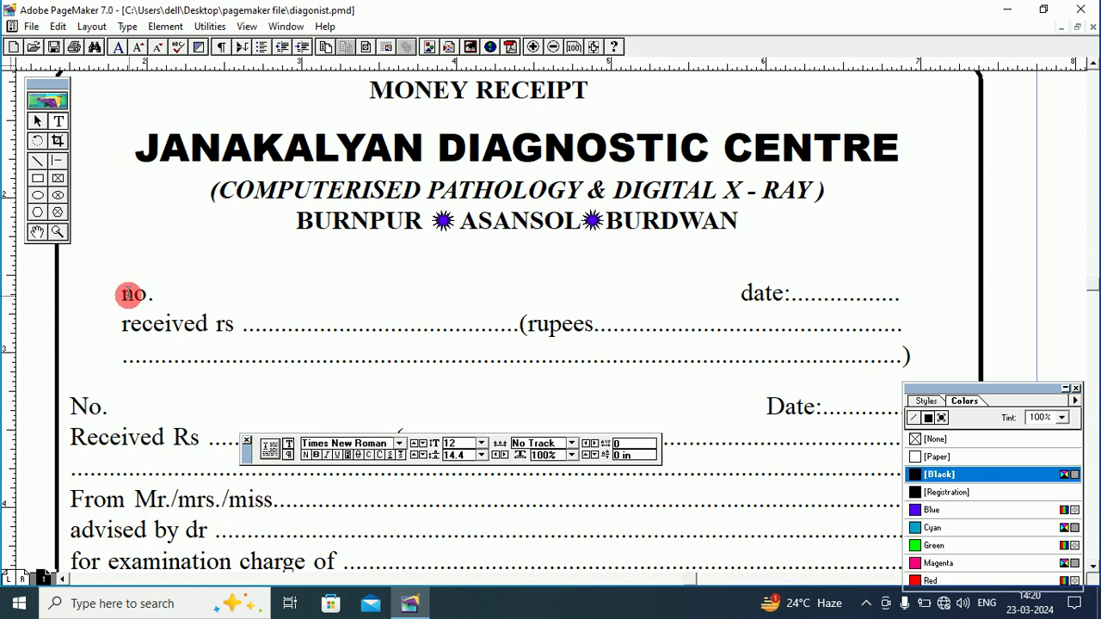
pyautogui.moveTo(114, 292); pyautogui.dragTo(922, 349)
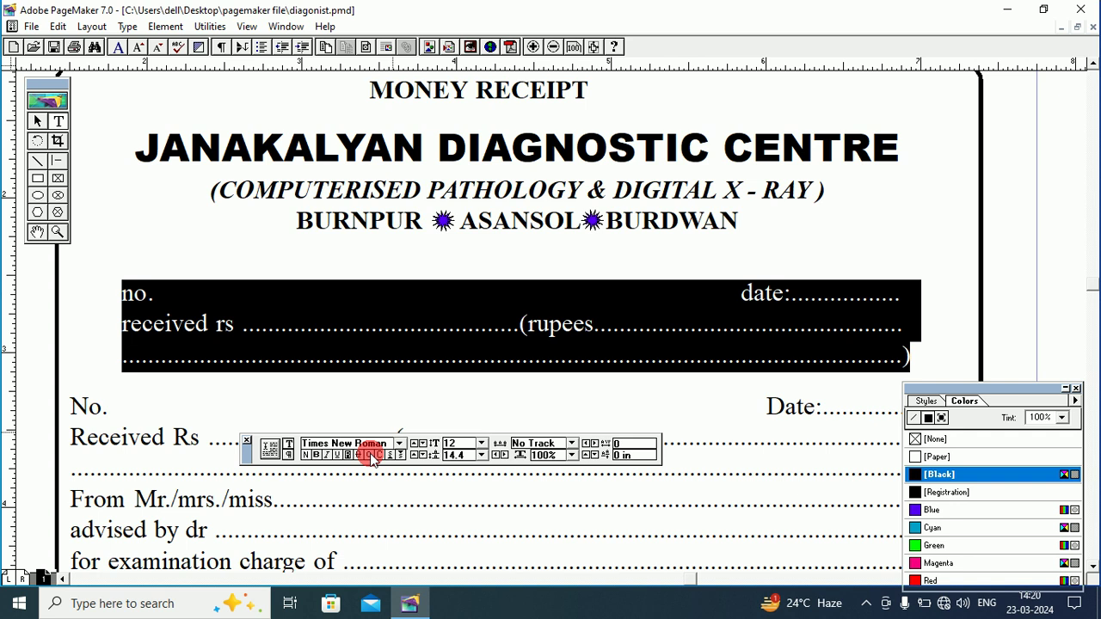
# Apply Title Case to the three selected lines, giving No., Date: and Received Rs.
pyautogui.click(129, 28)
pyautogui.moveTo(184, 157)
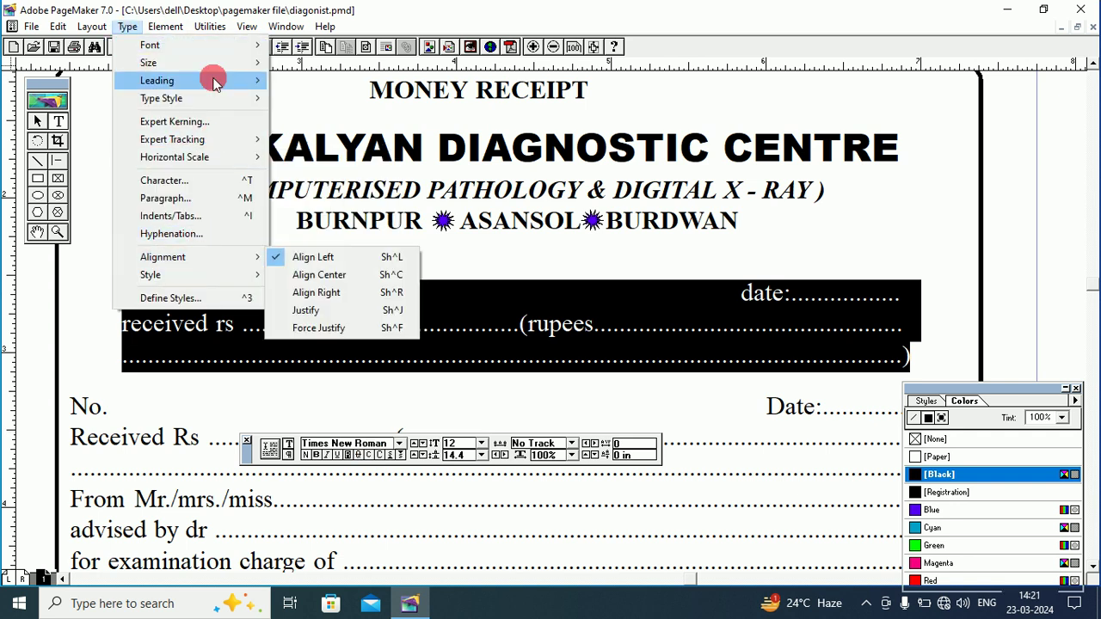
pyautogui.moveTo(208, 27)
pyautogui.moveTo(220, 45)
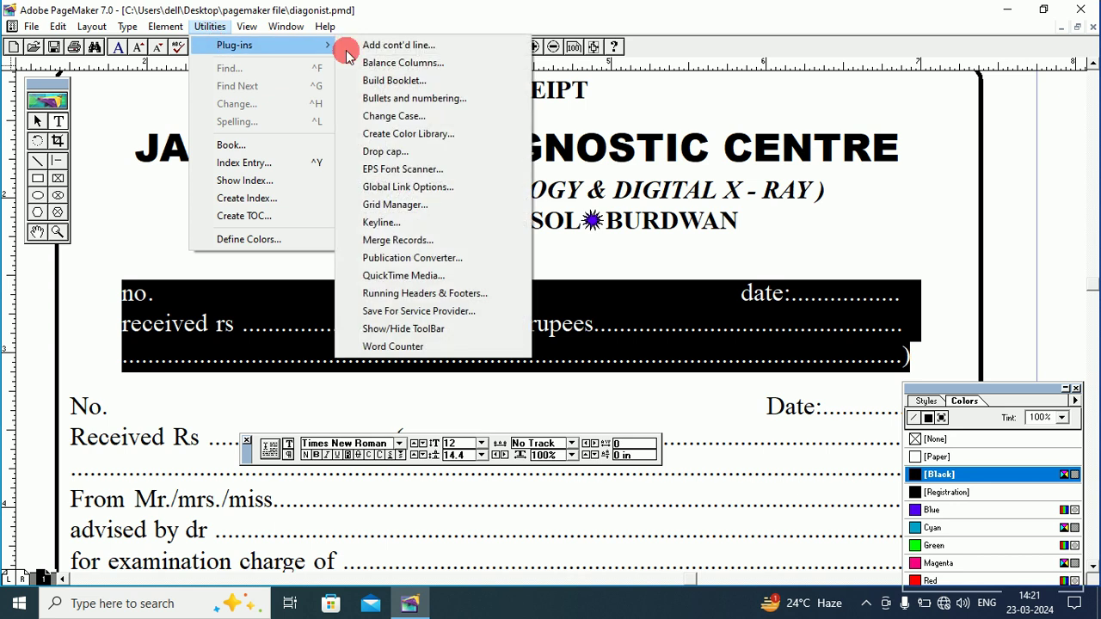
pyautogui.click(407, 116)
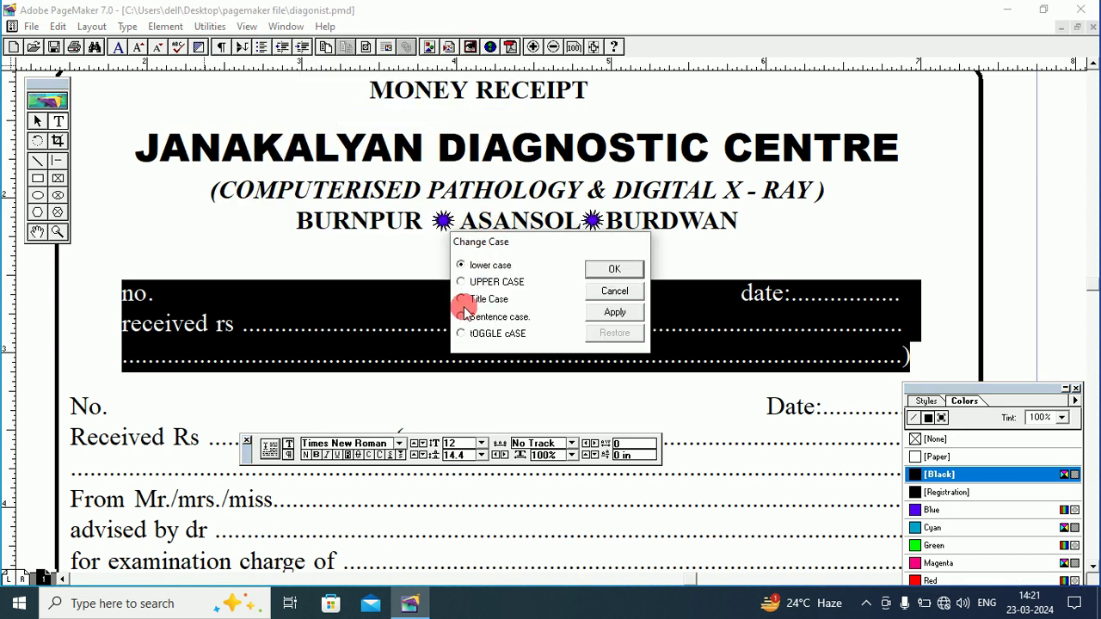
pyautogui.click(464, 311)
pyautogui.click(614, 313)
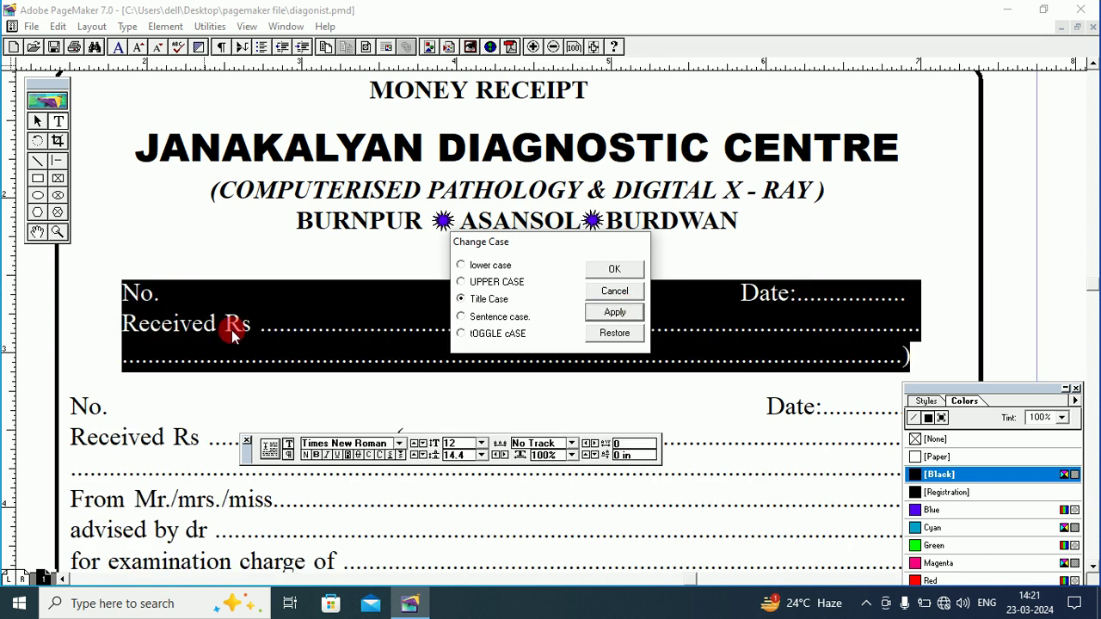
pyautogui.click(612, 270)
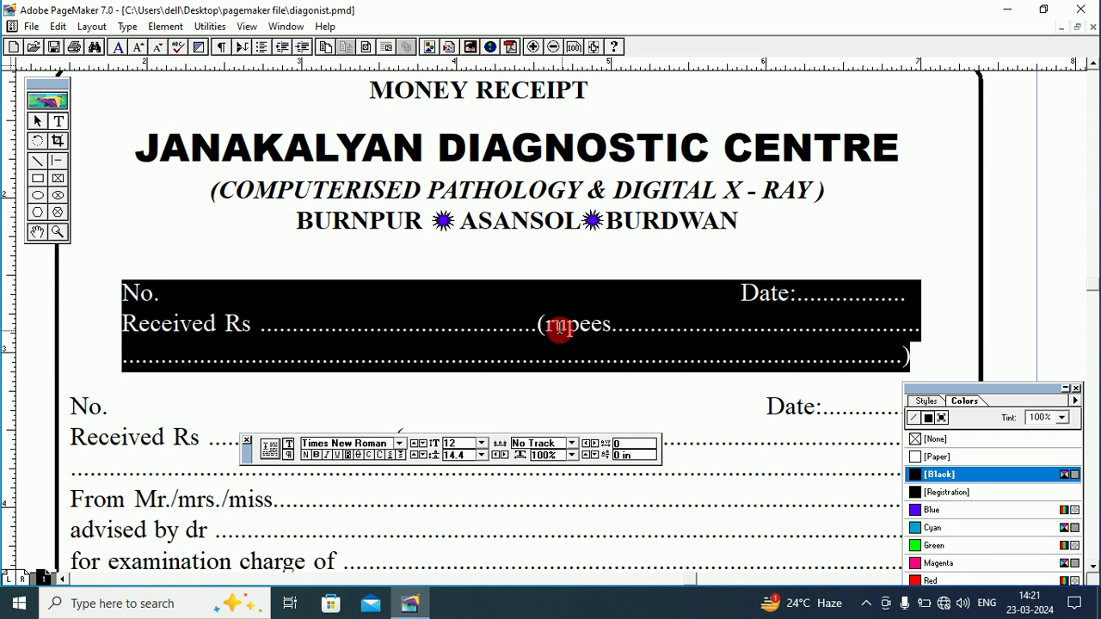
# Capitalise the r in rupees and remove the hyphen splitting the word.
pyautogui.click(550, 325)
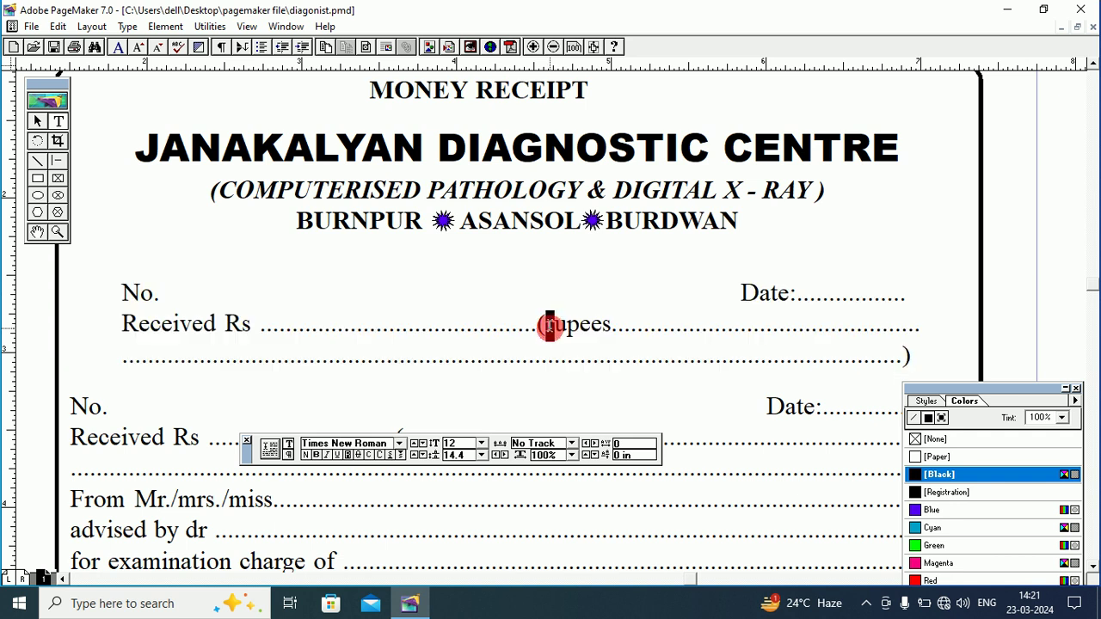
pyautogui.write('R')
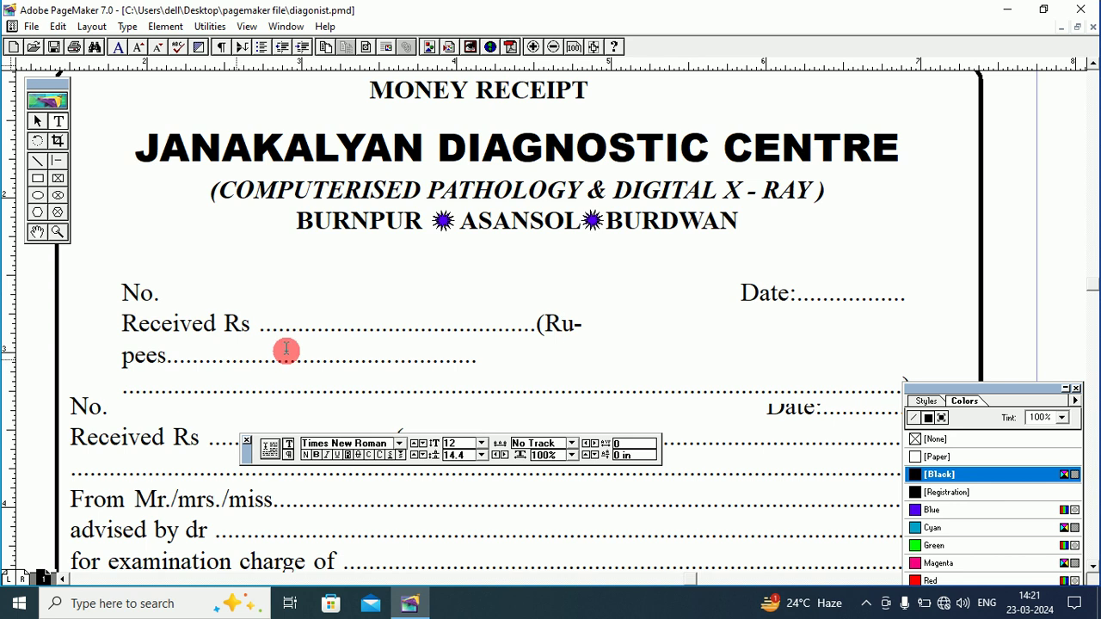
pyautogui.moveTo(573, 324); pyautogui.dragTo(597, 328)
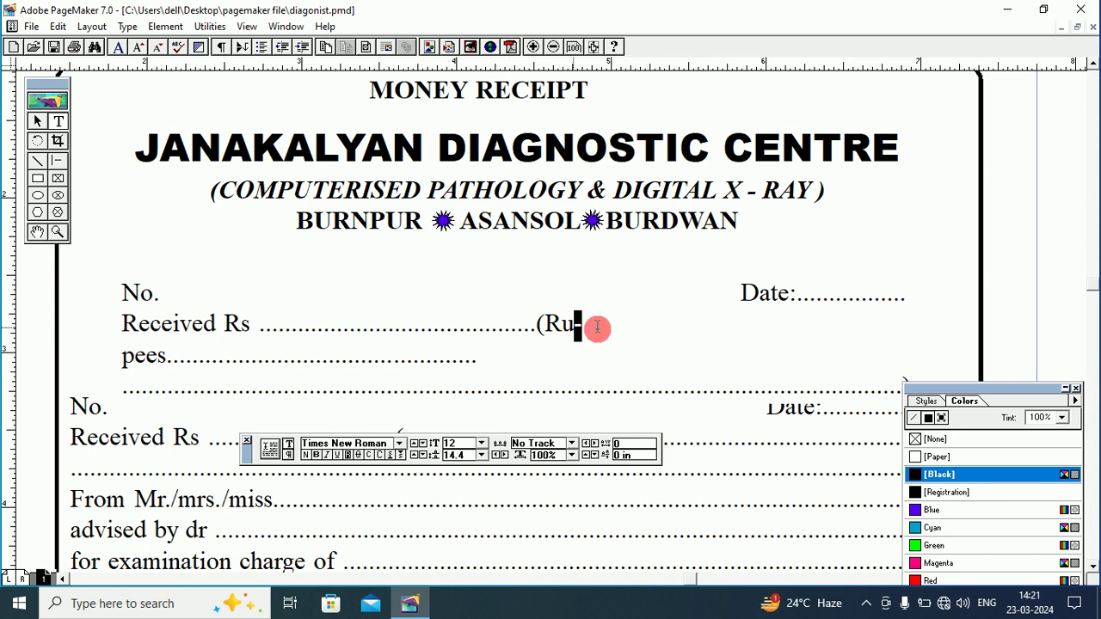
pyautogui.click(596, 327)
pyautogui.click(122, 358)
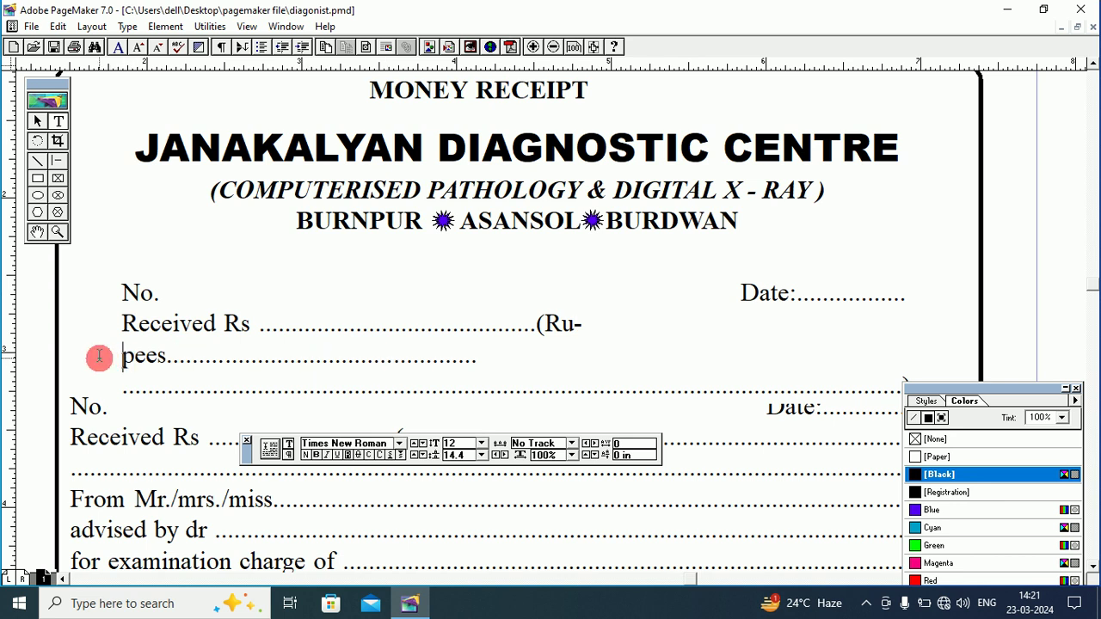
pyautogui.click(584, 324)
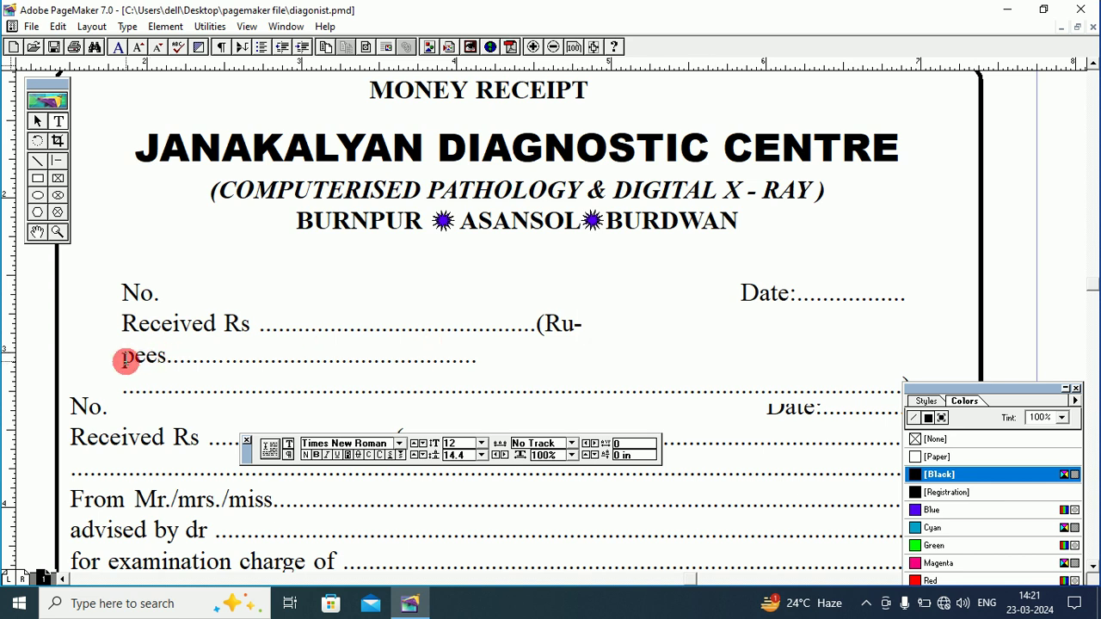
pyautogui.press('BackSpace')
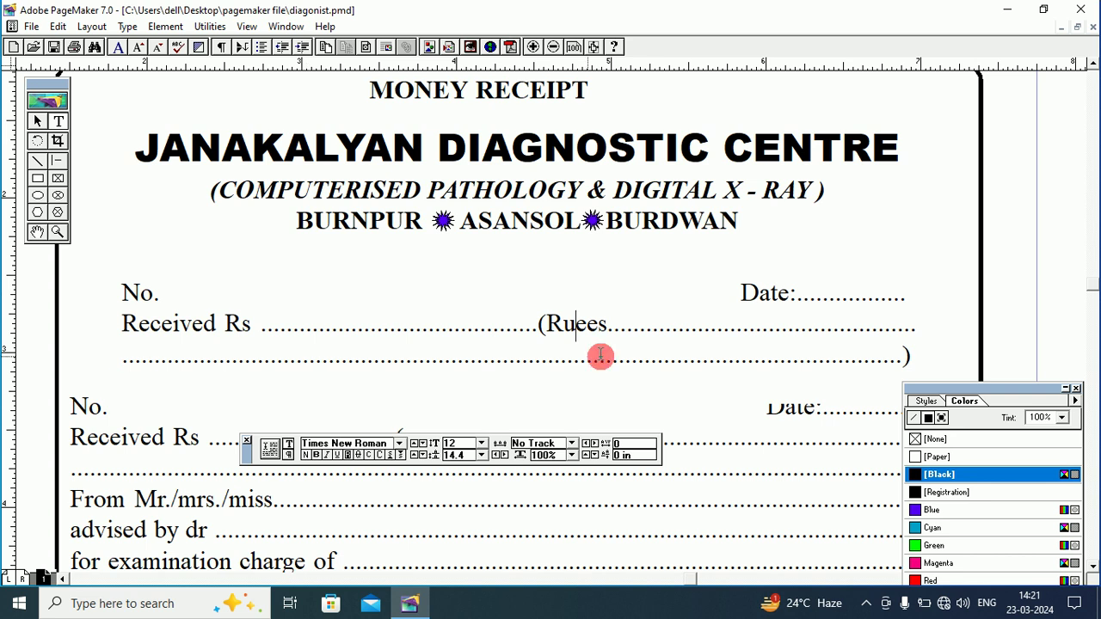
# Delete the extra trailing dots, correct '(Ruees' to '(Rupees', and select the text block.
pyautogui.moveTo(894, 331); pyautogui.dragTo(925, 334)
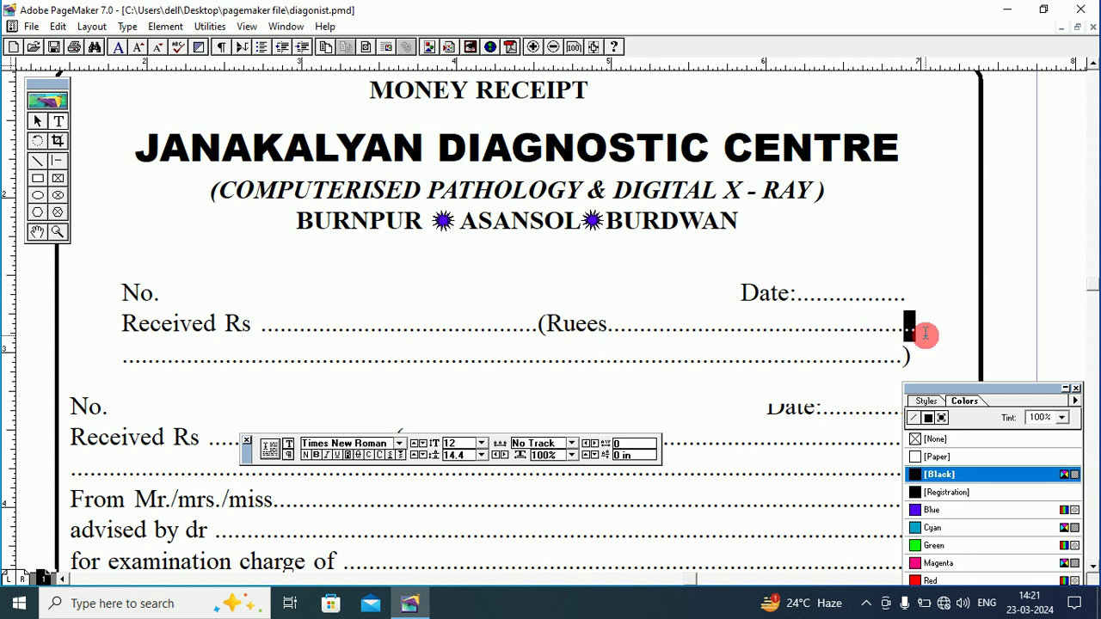
pyautogui.press('BackSpace')
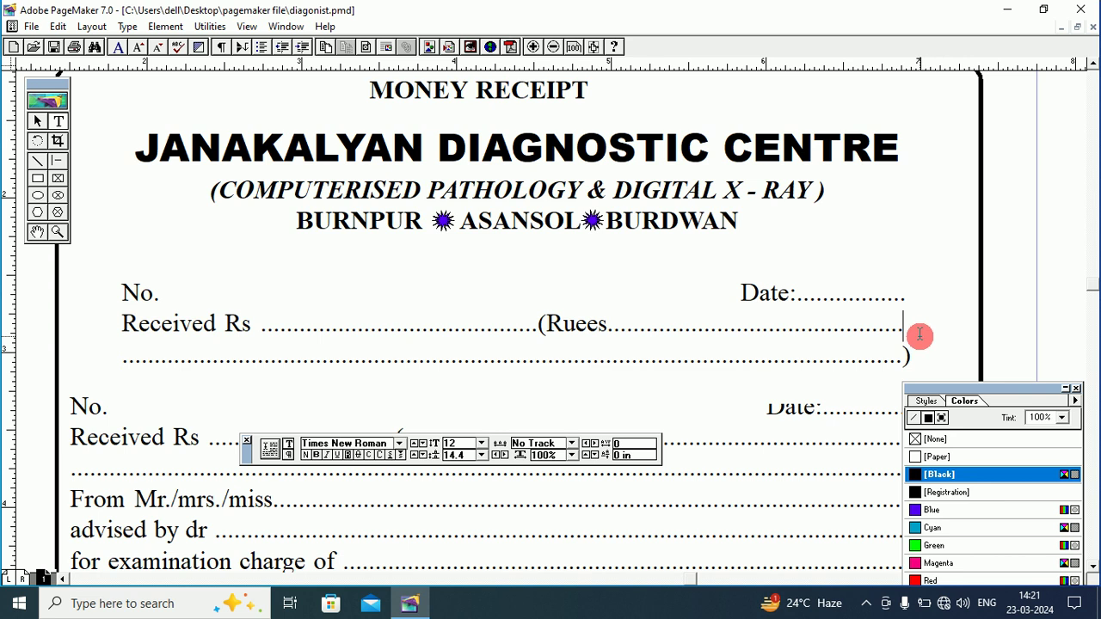
pyautogui.click(576, 331)
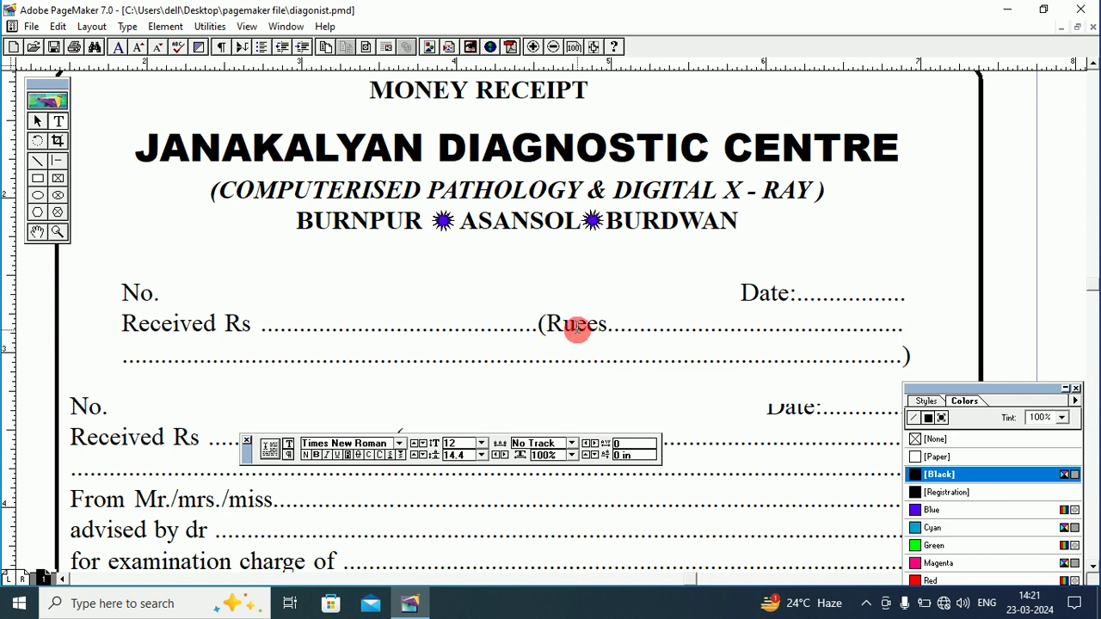
pyautogui.write('p')
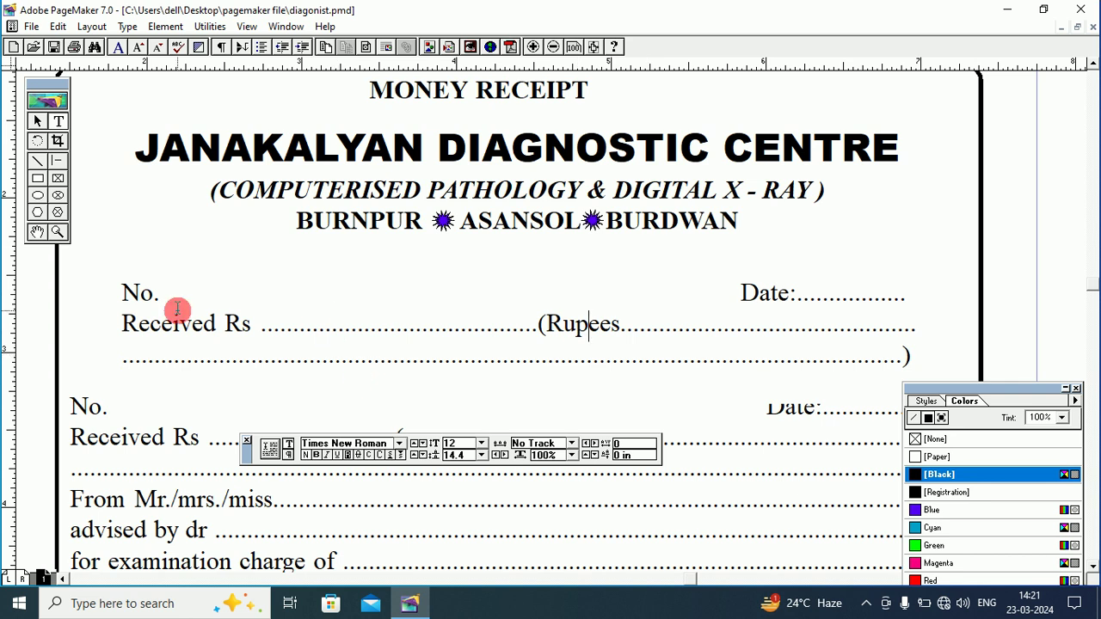
pyautogui.click(39, 123)
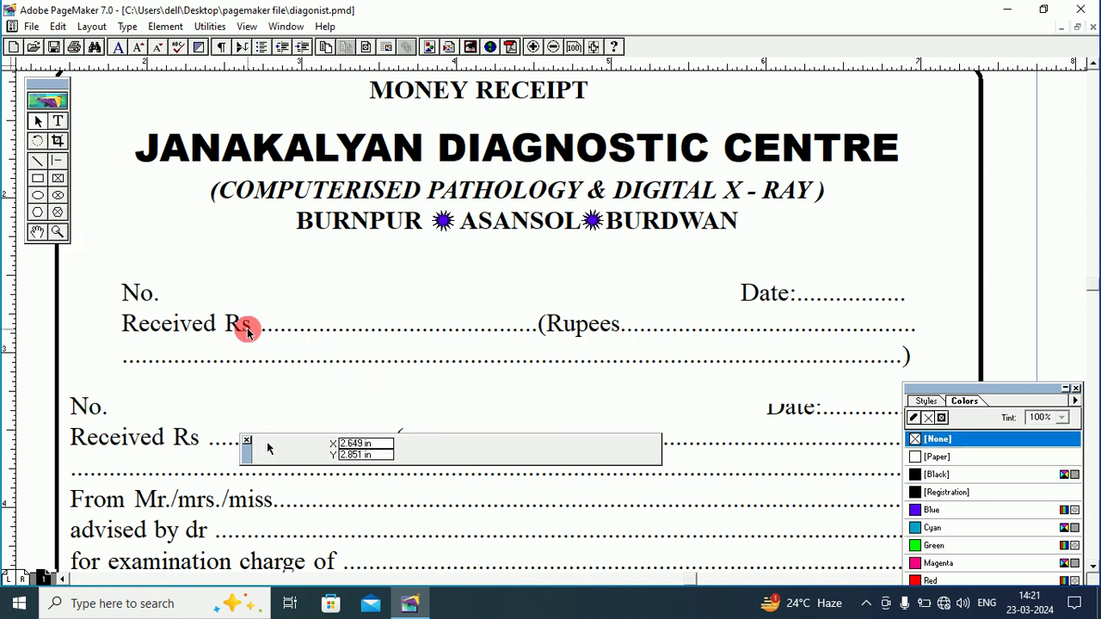
pyautogui.click(247, 331)
# Delete the top text block and move the fuller form block up into its place.
pyautogui.press('Delete')
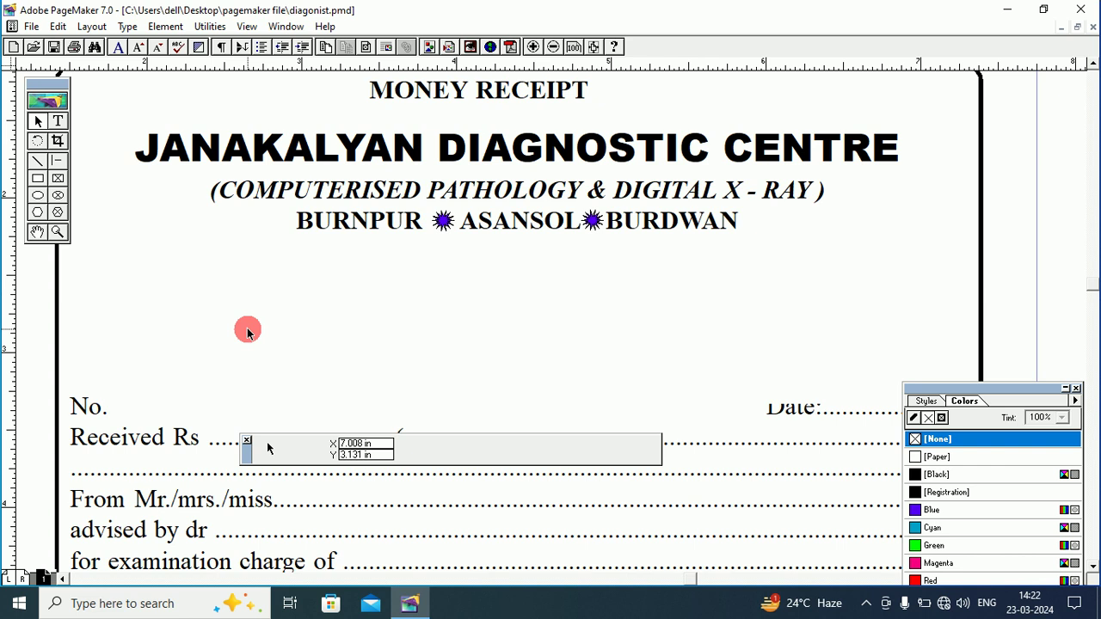
pyautogui.click(159, 436)
pyautogui.moveTo(159, 437); pyautogui.dragTo(151, 325)
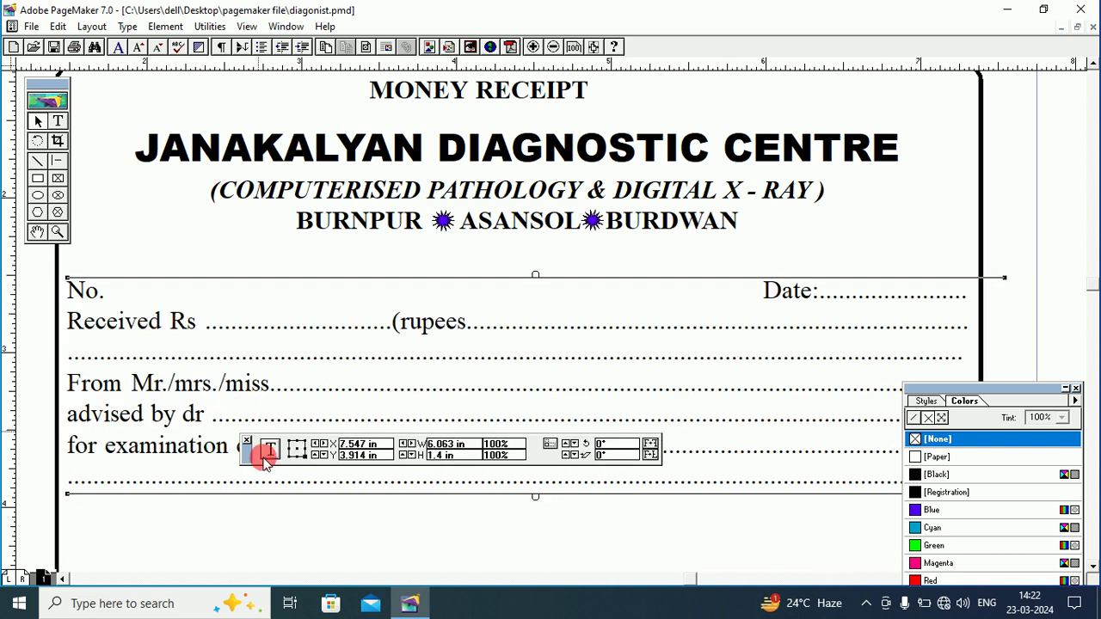
pyautogui.moveTo(244, 452); pyautogui.dragTo(247, 532)
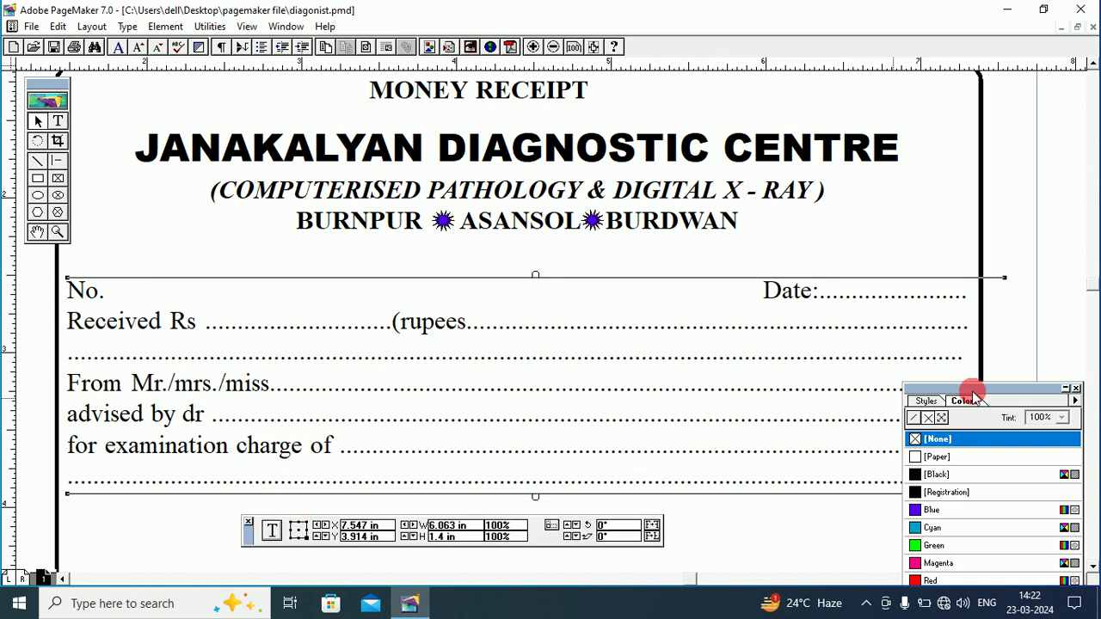
pyautogui.moveTo(973, 395); pyautogui.dragTo(1042, 451)
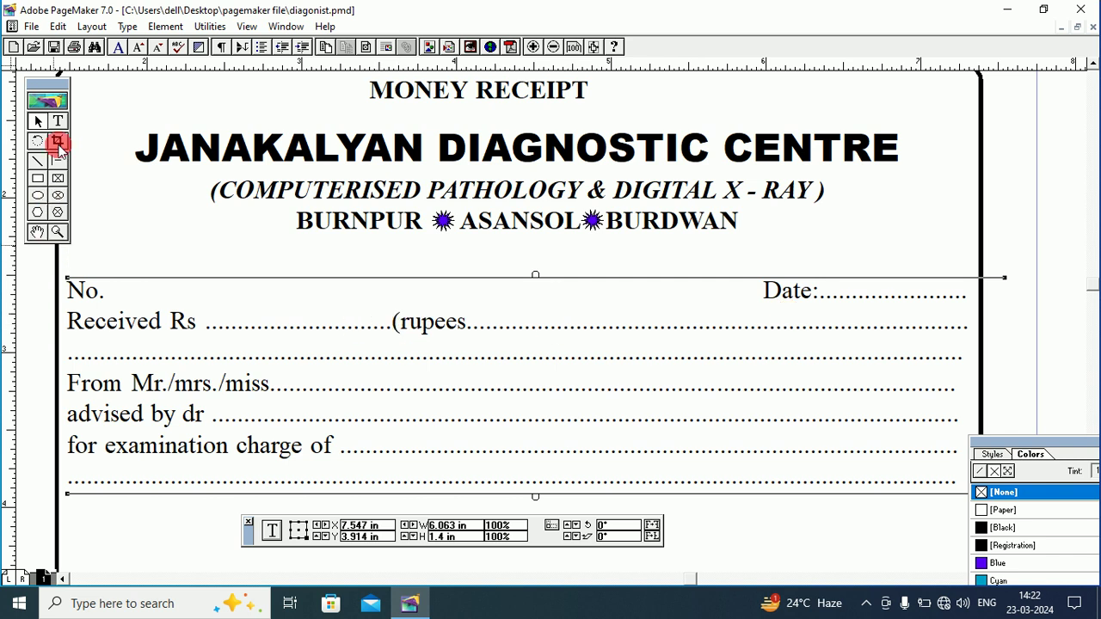
# Capitalise the r so the line reads '(Rupees'.
pyautogui.click(57, 121)
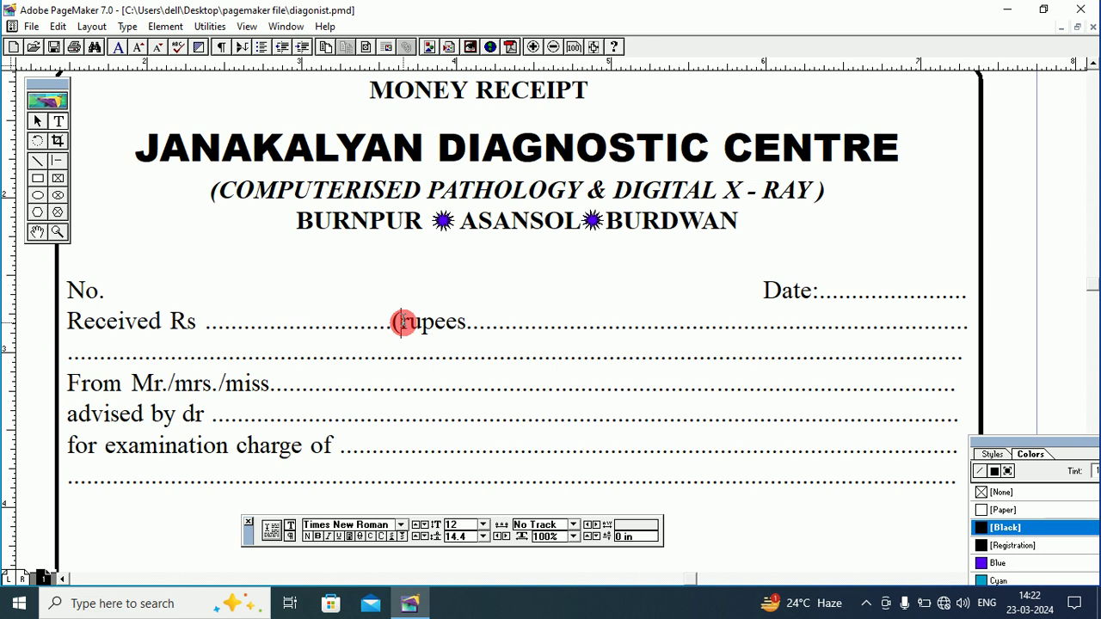
pyautogui.click(402, 322)
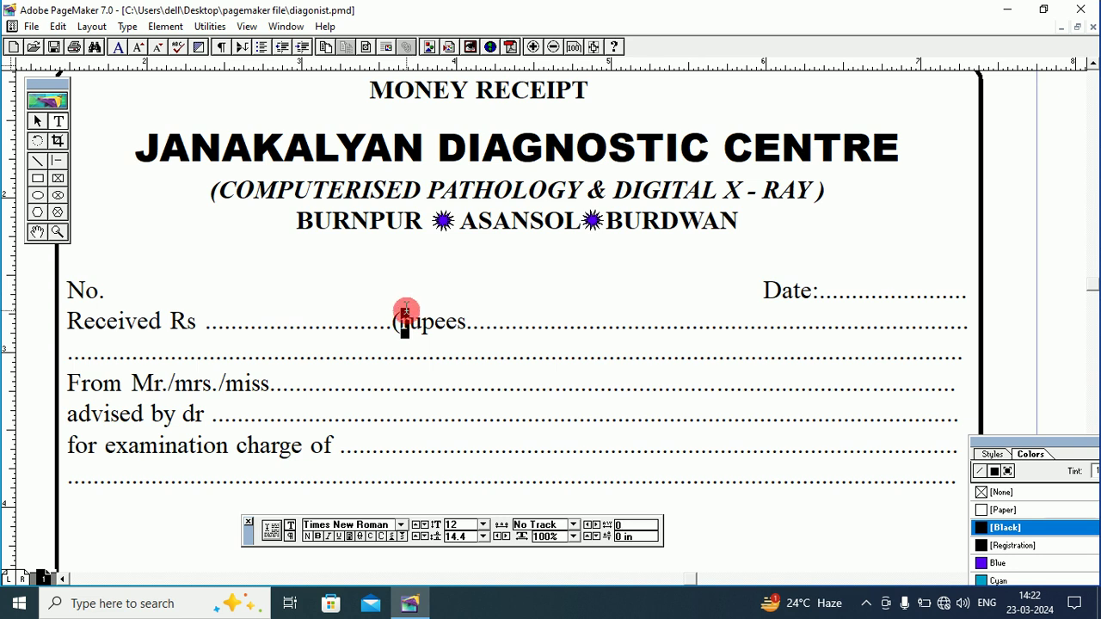
pyautogui.press('Delete')
pyautogui.write('R')
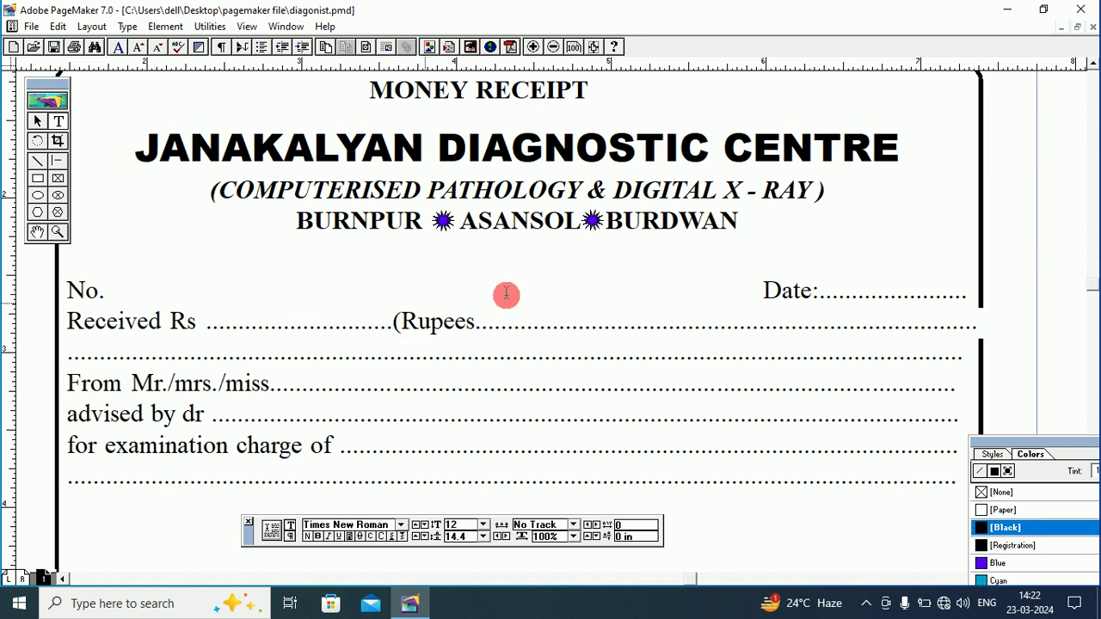
pyautogui.click(968, 326)
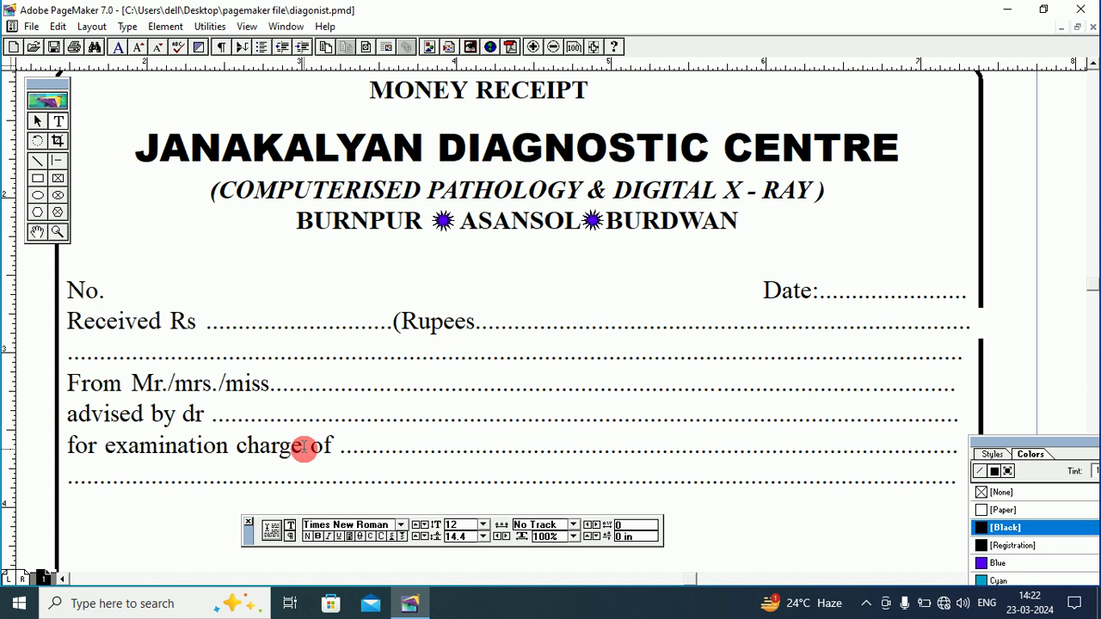
# Select all the receipt form lines and apply Title Case to them.
pyautogui.moveTo(66, 290); pyautogui.dragTo(980, 476)
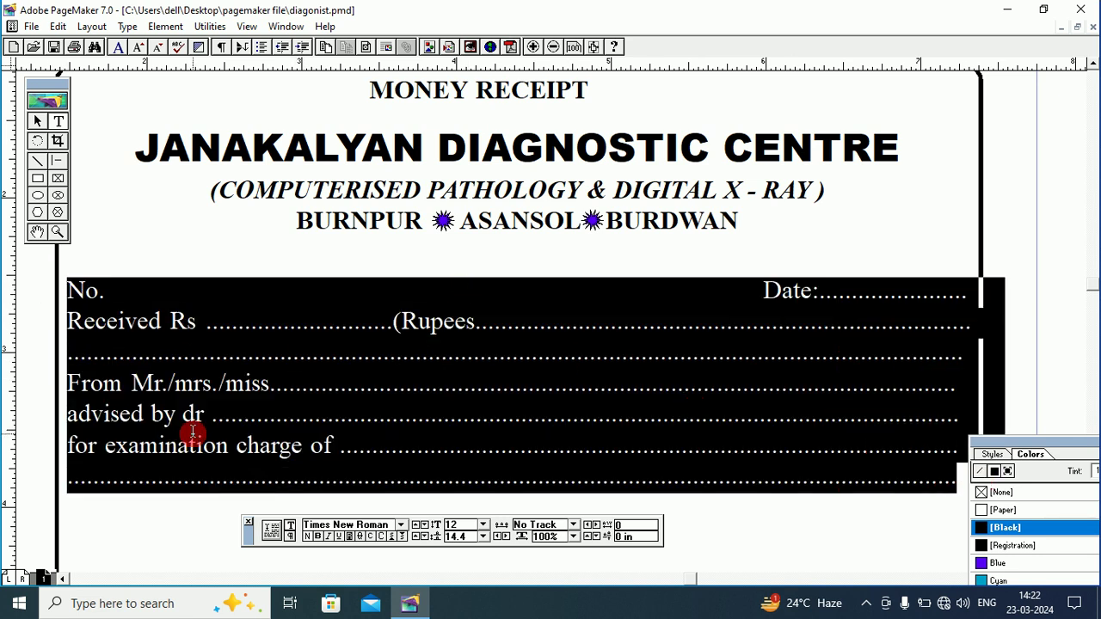
pyautogui.click(128, 27)
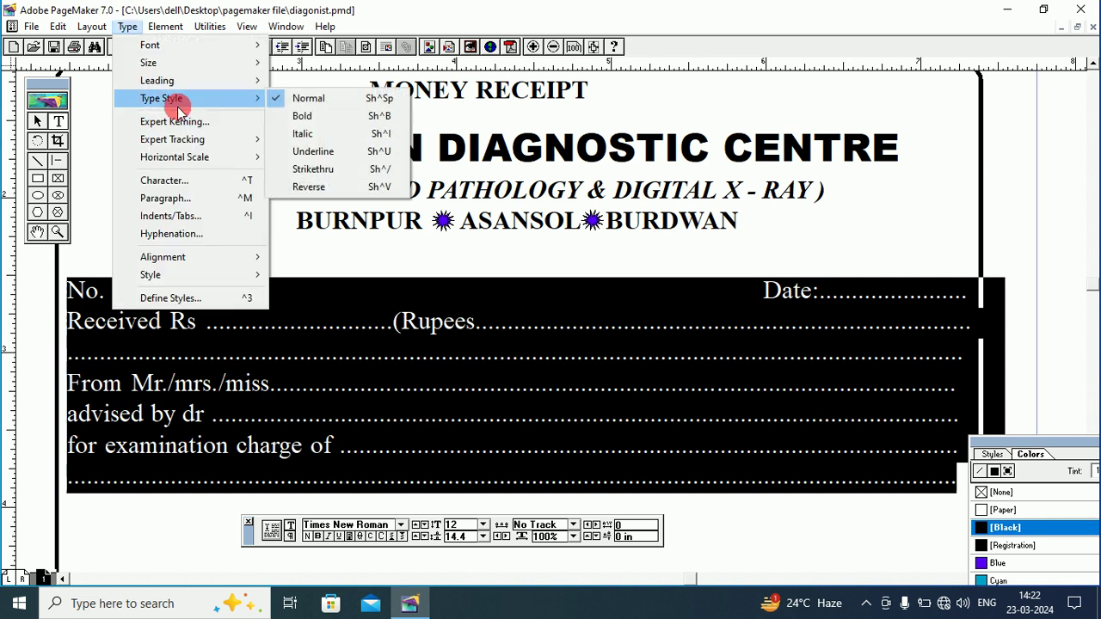
pyautogui.moveTo(219, 30)
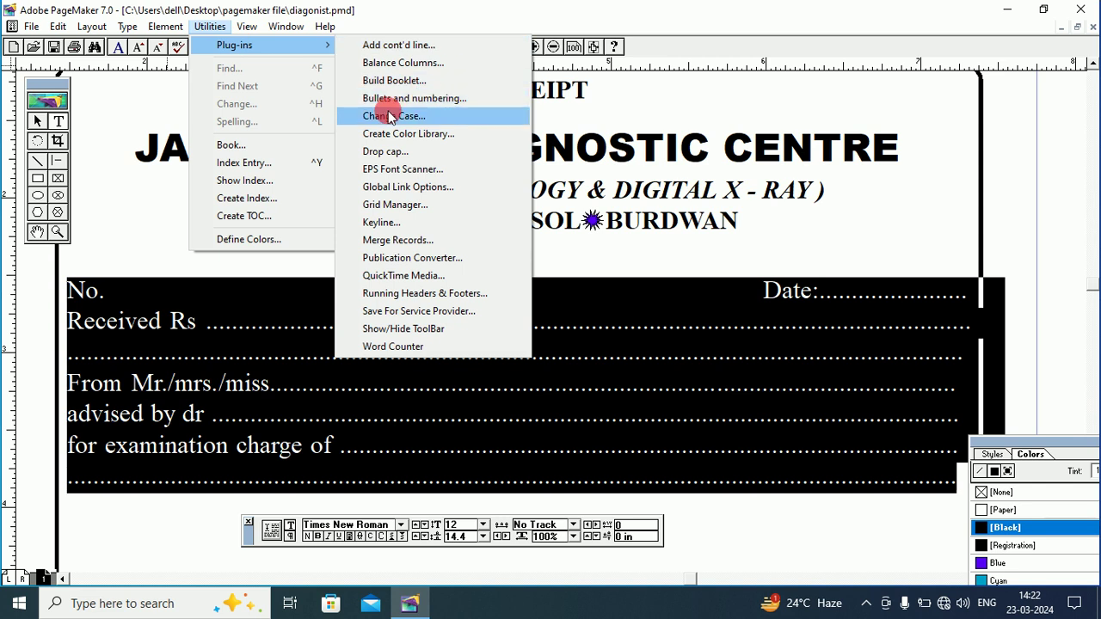
pyautogui.click(391, 115)
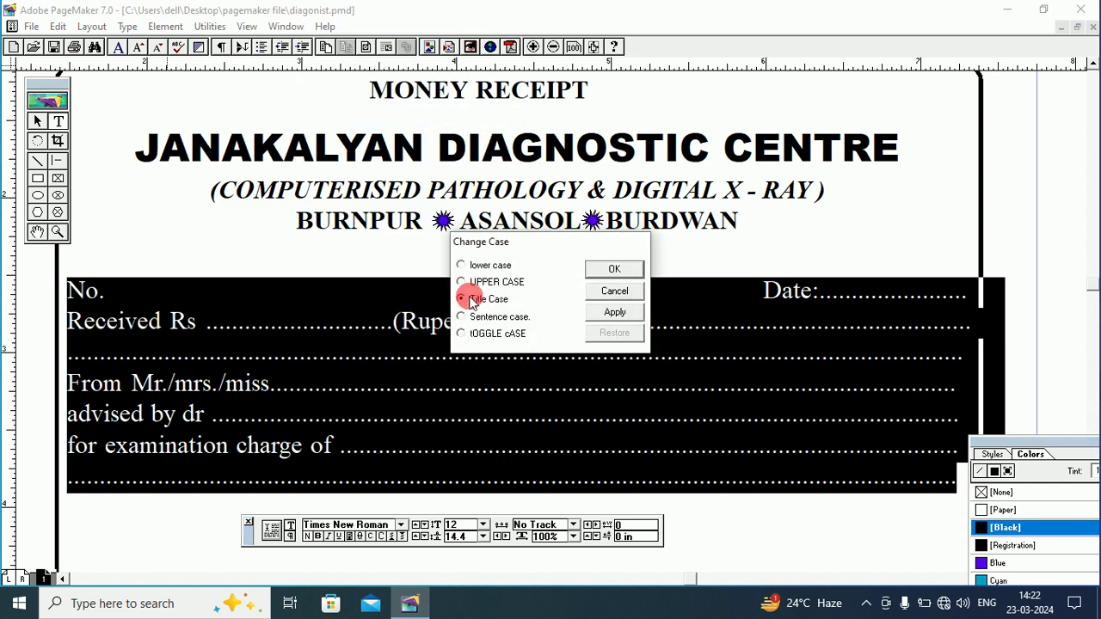
pyautogui.click(614, 270)
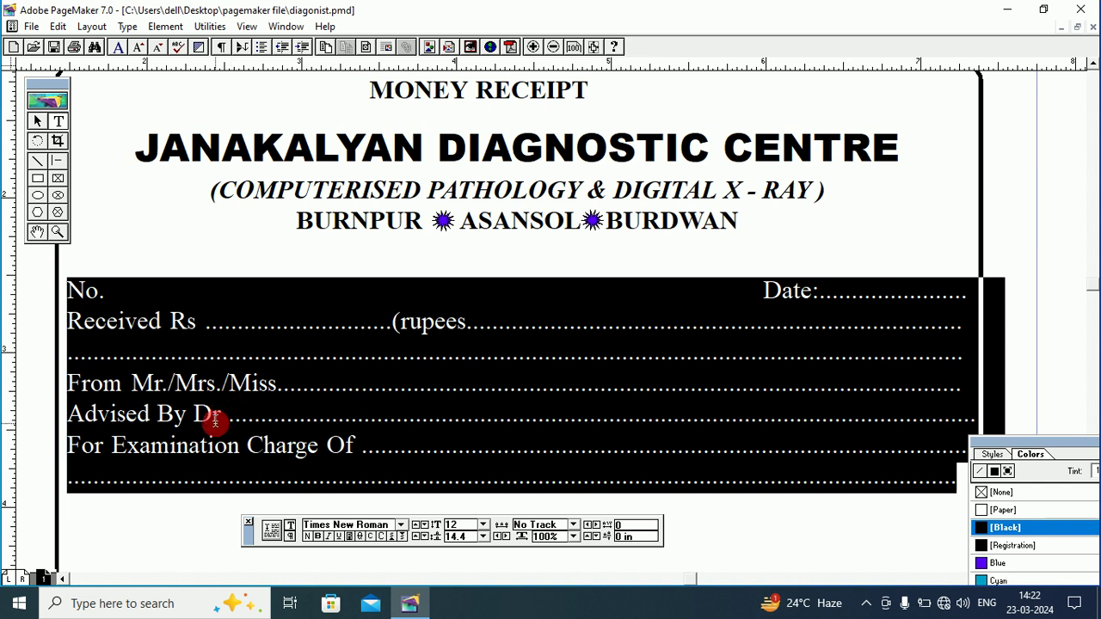
# Restore the capital R in '(Rupees' and reselect the form lines from No. to the last dotted line.
pyautogui.click(410, 325)
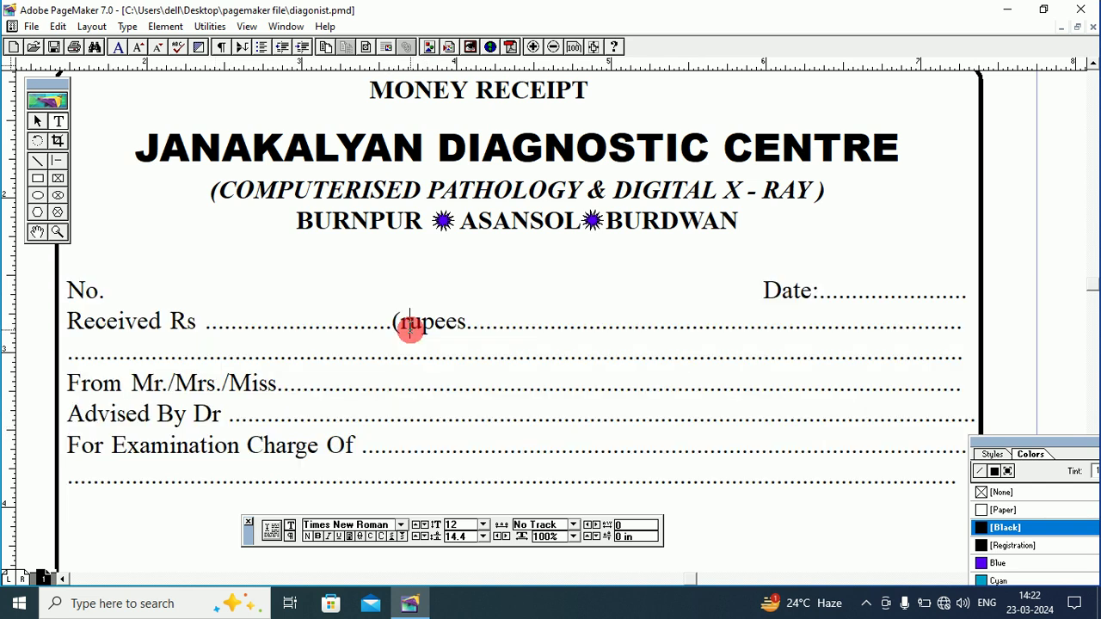
pyautogui.moveTo(404, 323); pyautogui.dragTo(404, 337)
pyautogui.write('R')
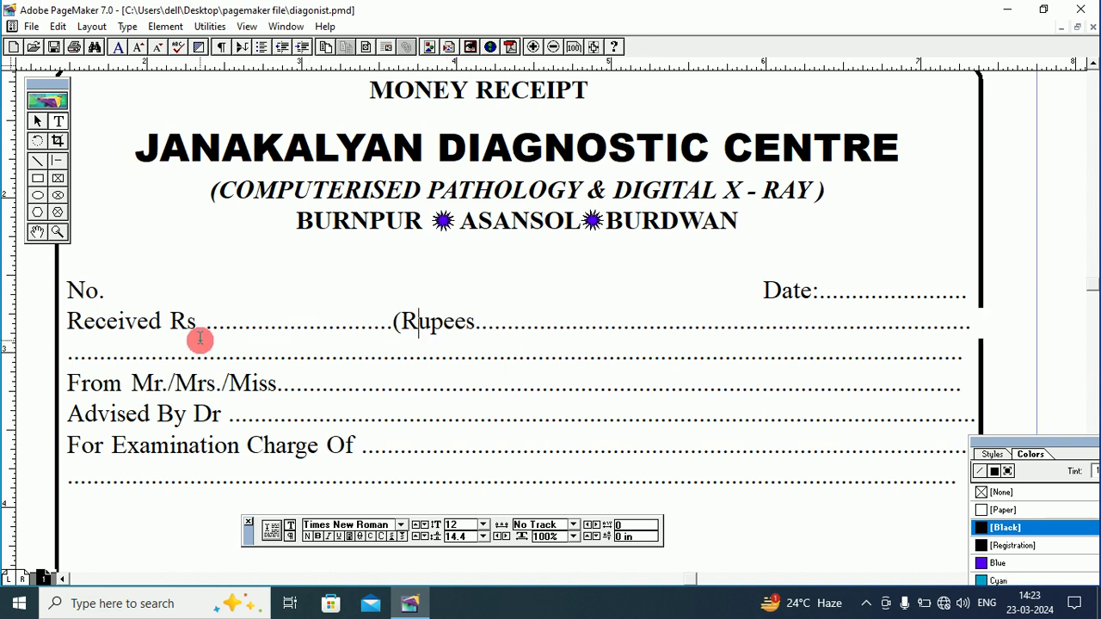
pyautogui.moveTo(68, 288); pyautogui.dragTo(966, 474)
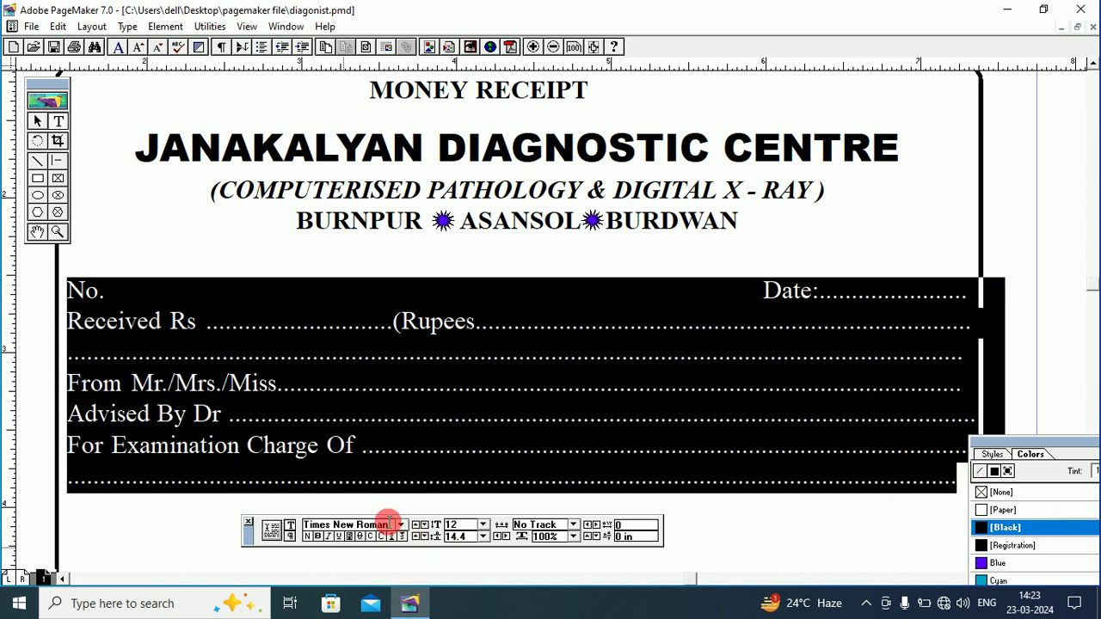
# Change the selected form lines' font from Times New Roman to Cambria.
pyautogui.moveTo(389, 524); pyautogui.dragTo(290, 523)
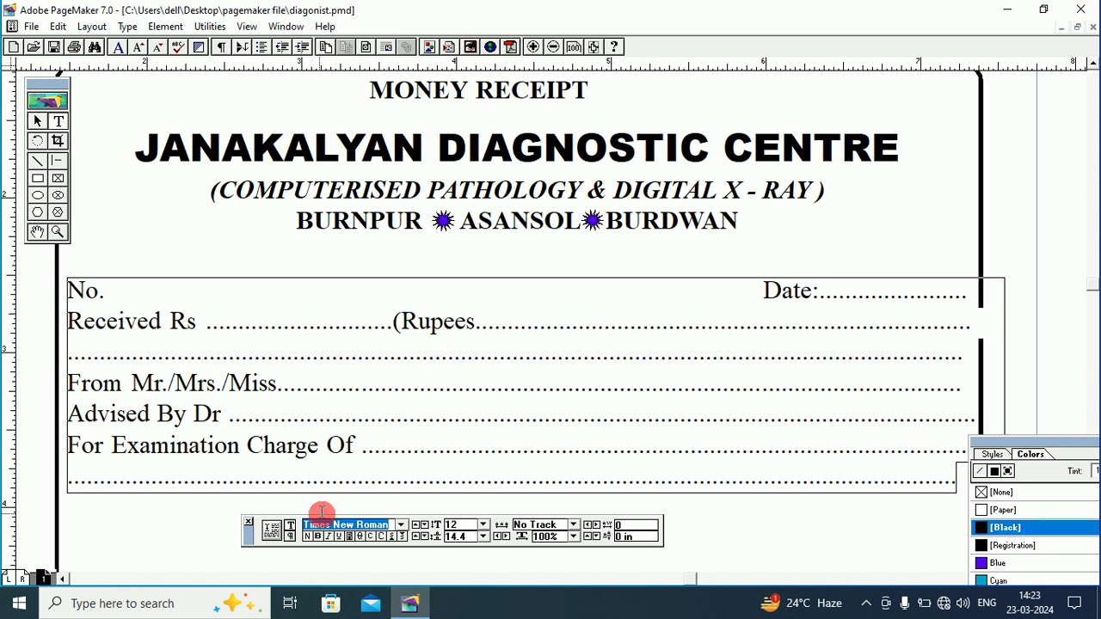
pyautogui.write('Calibri')
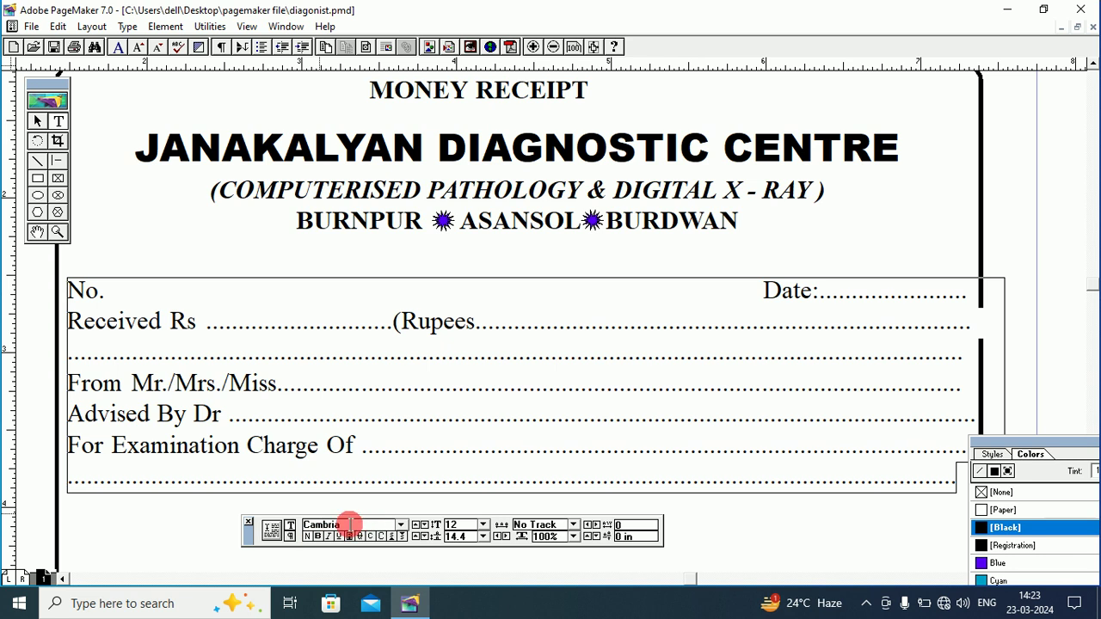
pyautogui.press('Return')
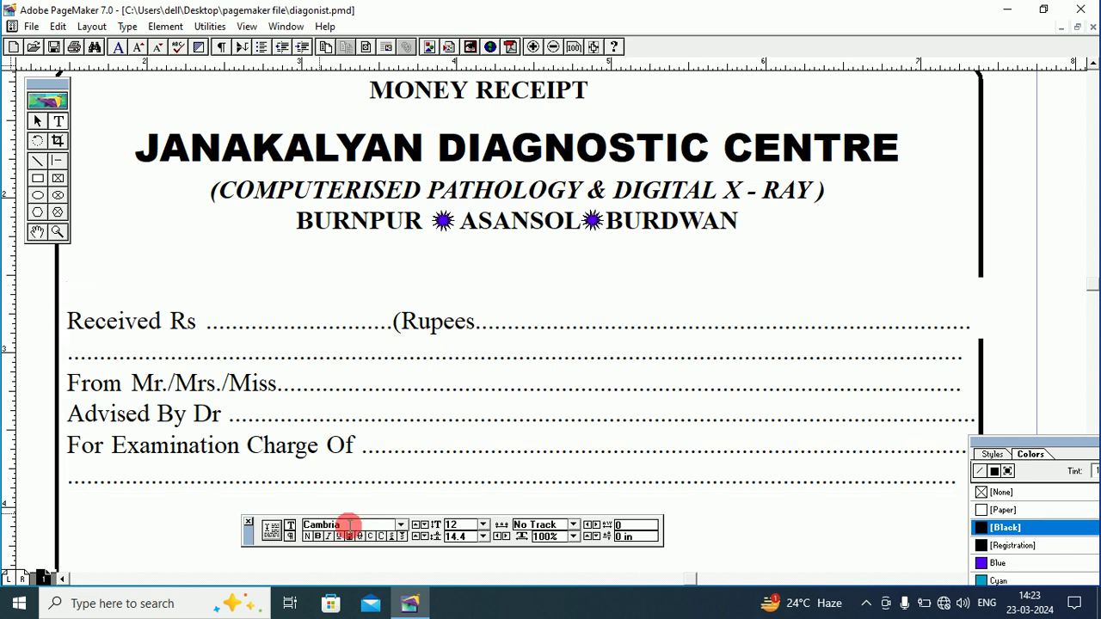
pyautogui.click(415, 348)
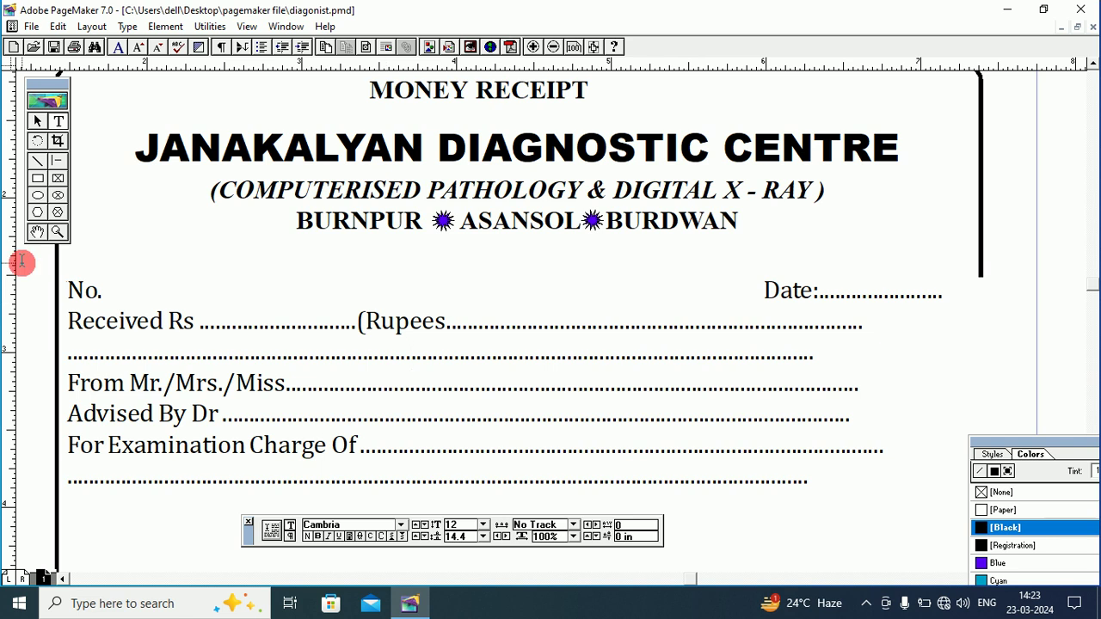
pyautogui.click(38, 232)
# Drag the FOR NEW JANAKALYAN DIAGNOSTIC CENTRE / AUTHORISED SIGNATURE block left and up onto the receipt's lower-right border.
pyautogui.moveTo(513, 365); pyautogui.dragTo(516, 260)
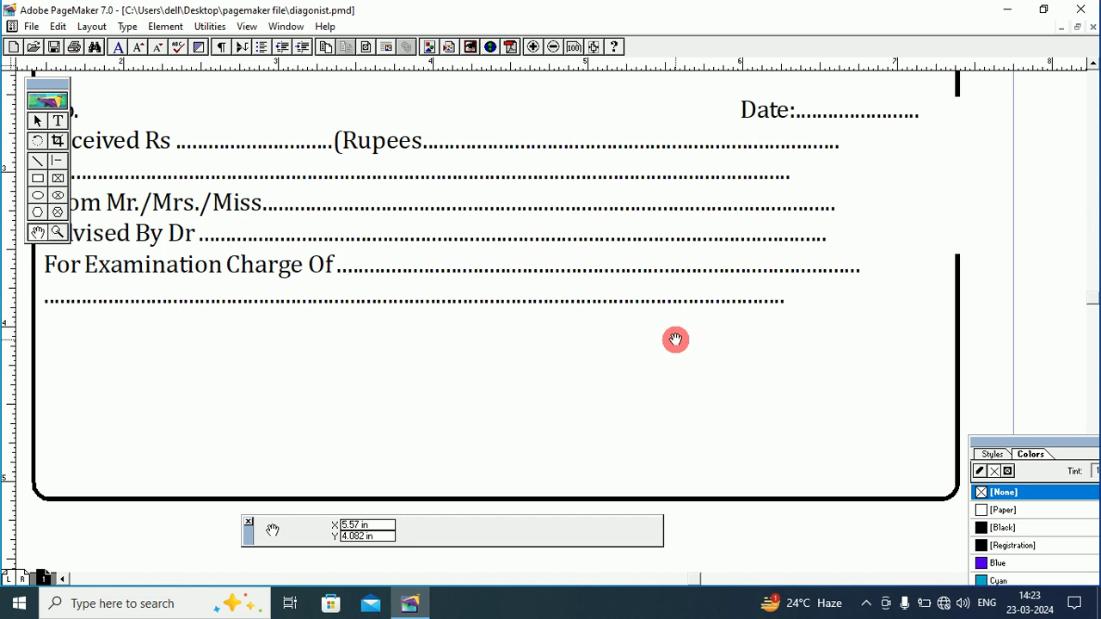
pyautogui.moveTo(954, 341); pyautogui.dragTo(638, 341)
pyautogui.moveTo(1020, 343); pyautogui.dragTo(753, 336)
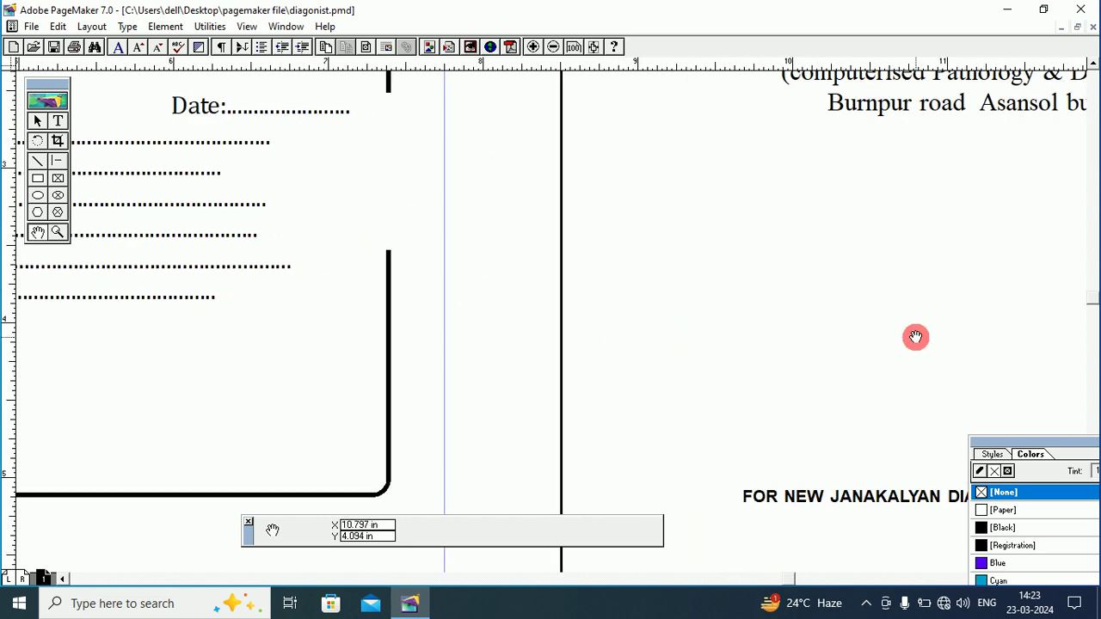
pyautogui.moveTo(914, 336); pyautogui.dragTo(727, 250)
pyautogui.moveTo(728, 310); pyautogui.dragTo(740, 265)
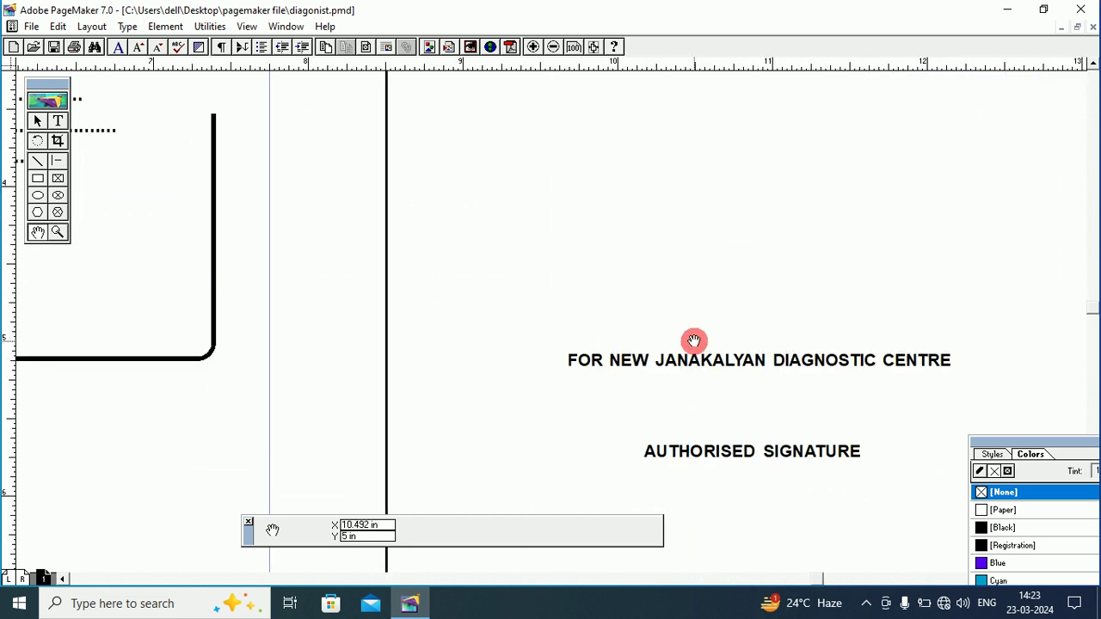
pyautogui.click(38, 123)
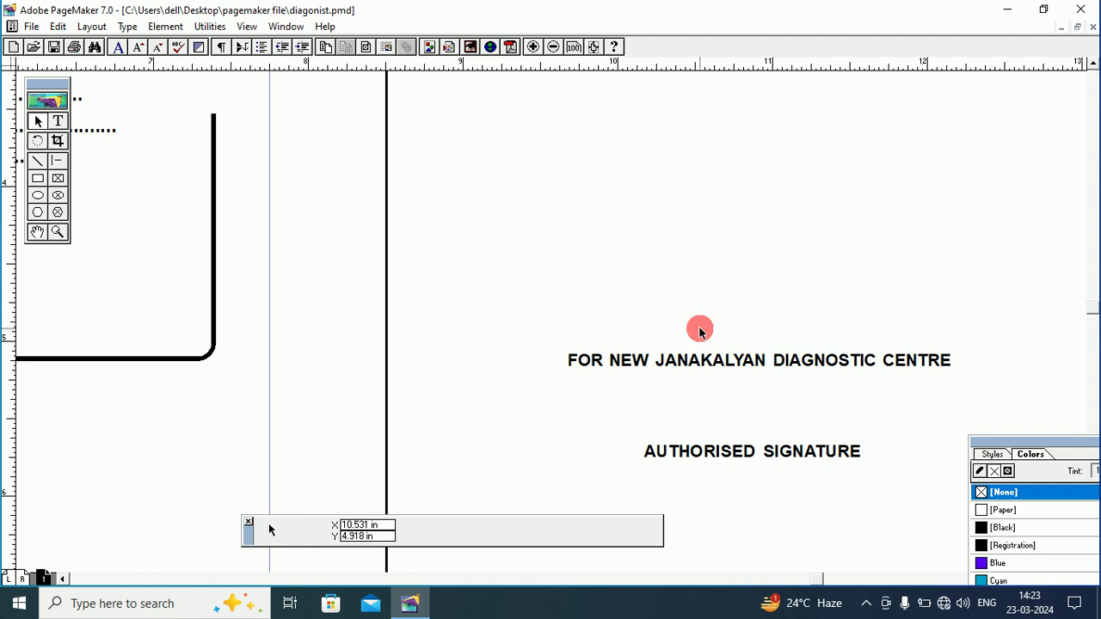
pyautogui.moveTo(684, 361); pyautogui.dragTo(269, 293)
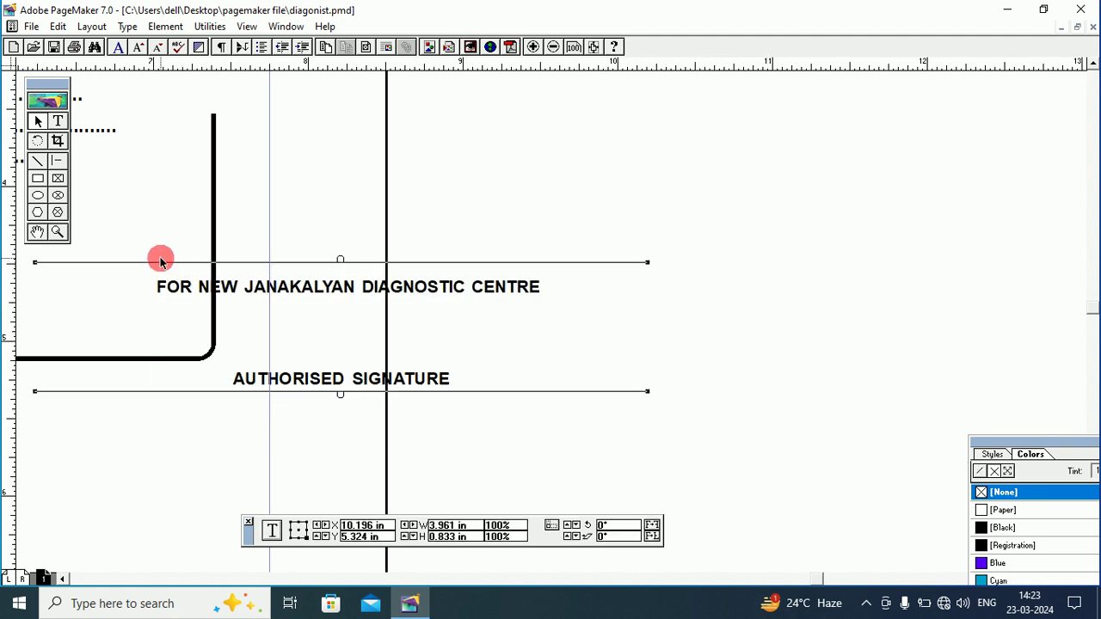
pyautogui.click(37, 232)
pyautogui.click(39, 232)
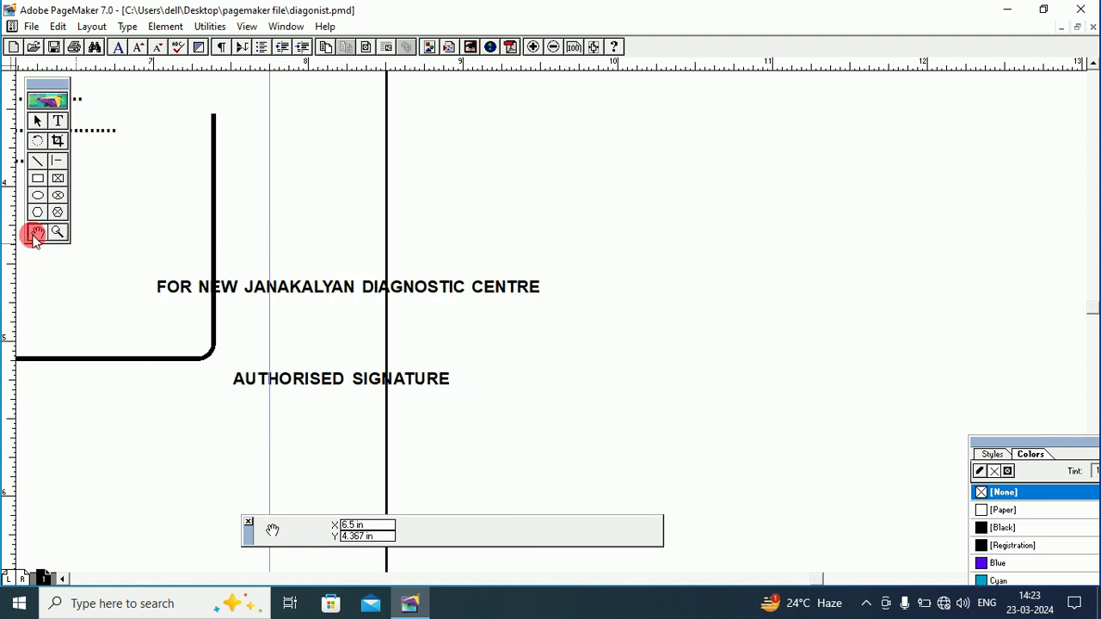
pyautogui.moveTo(119, 239); pyautogui.dragTo(570, 238)
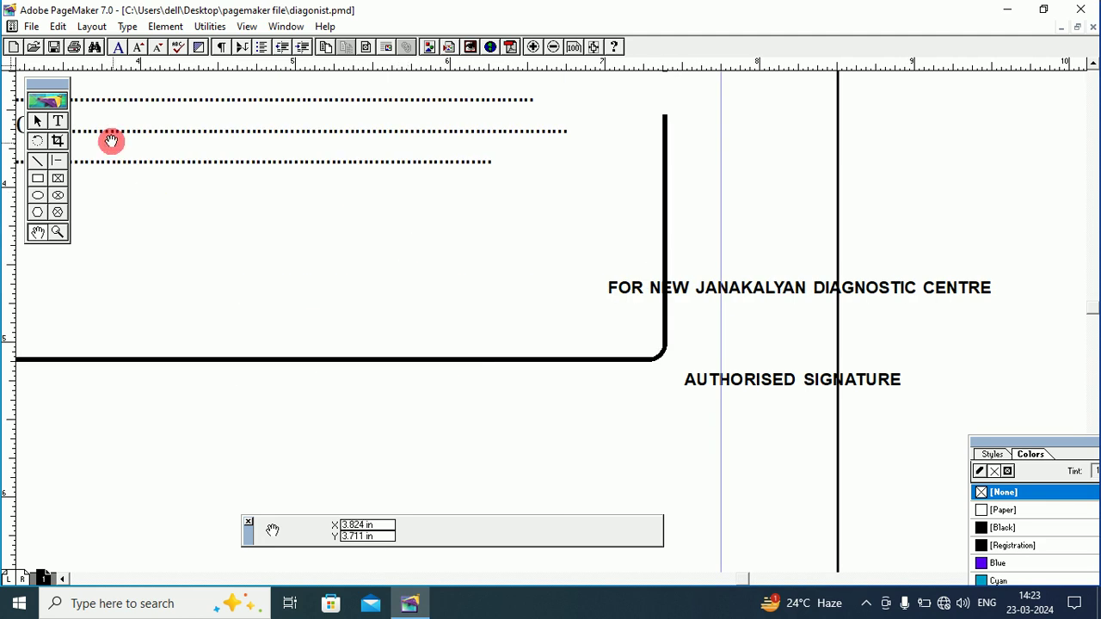
pyautogui.click(58, 121)
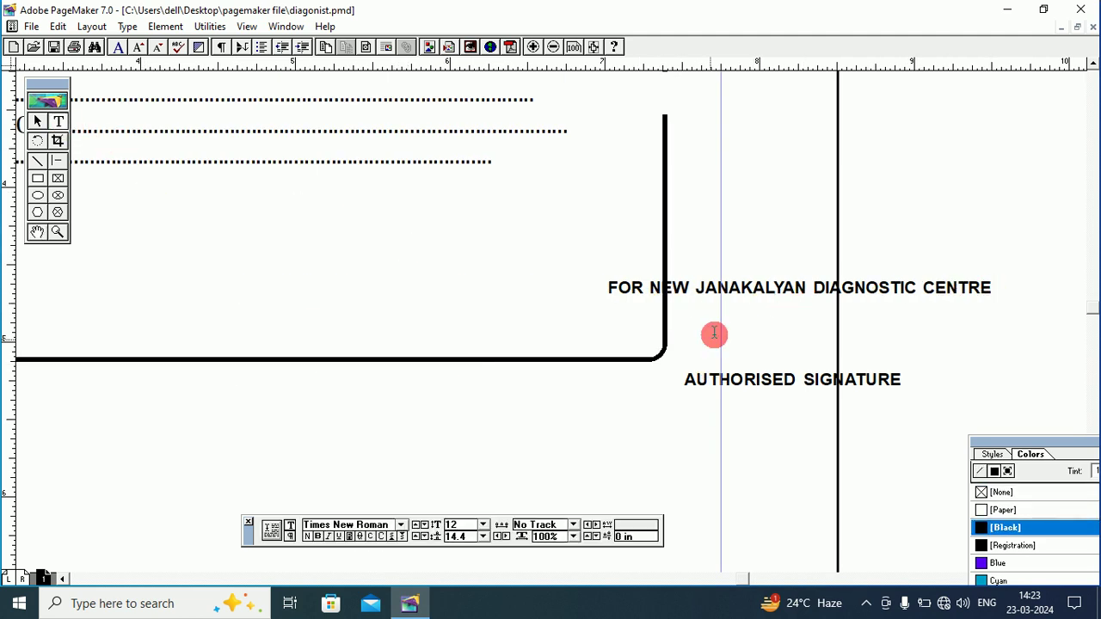
# Draw a text frame below the dotted lines and type 'for new janakalyan diagnostic cen'.
pyautogui.moveTo(162, 189); pyautogui.dragTo(633, 325)
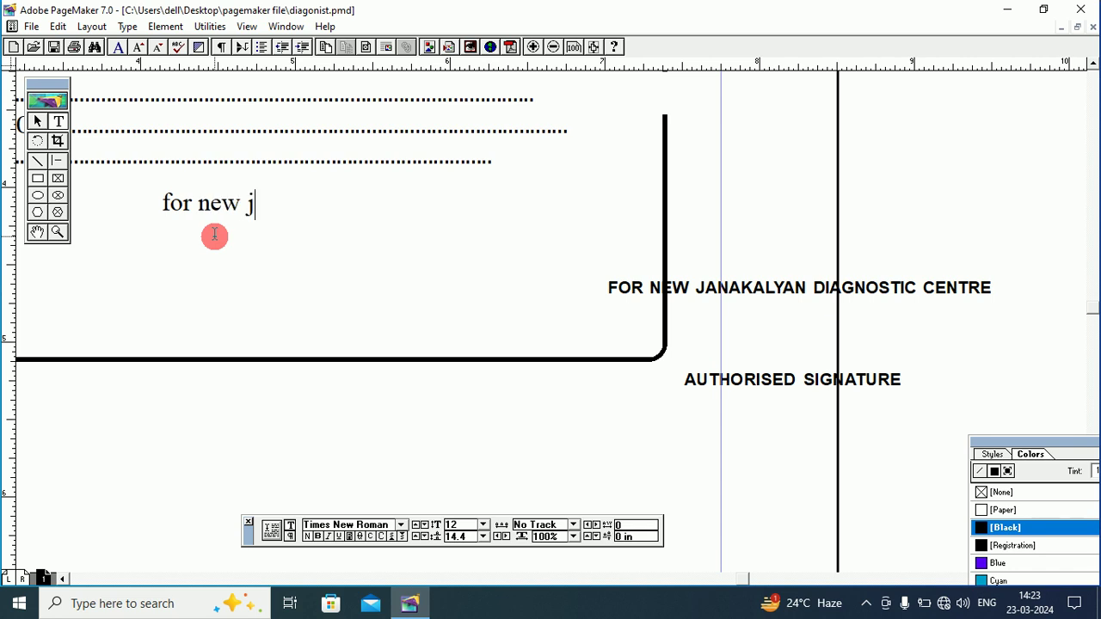
pyautogui.write('for new jana')
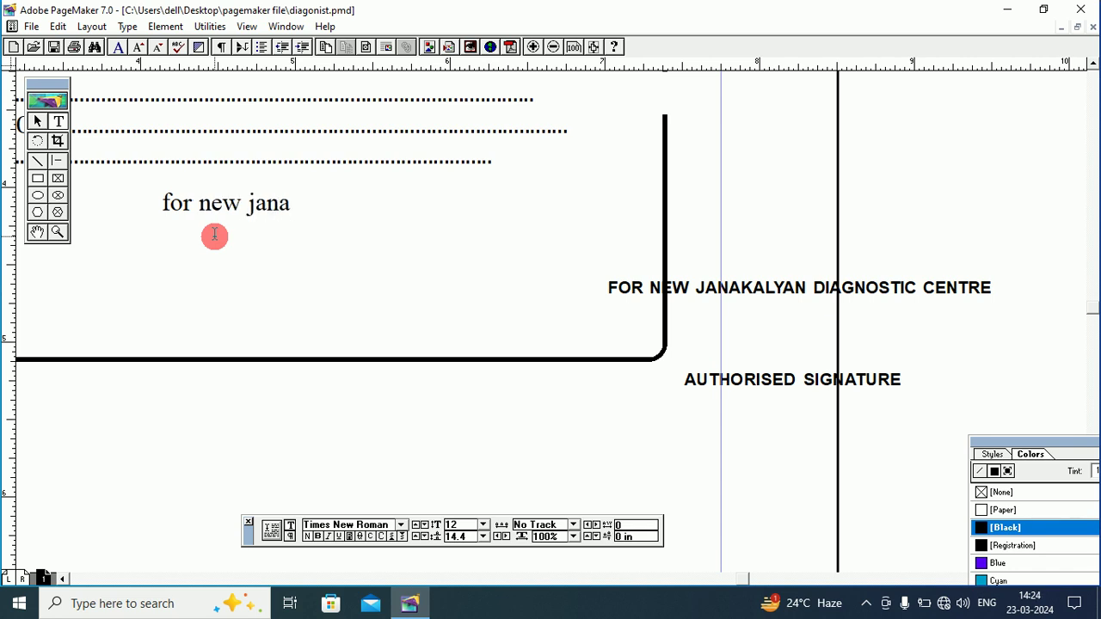
pyautogui.write('kal')
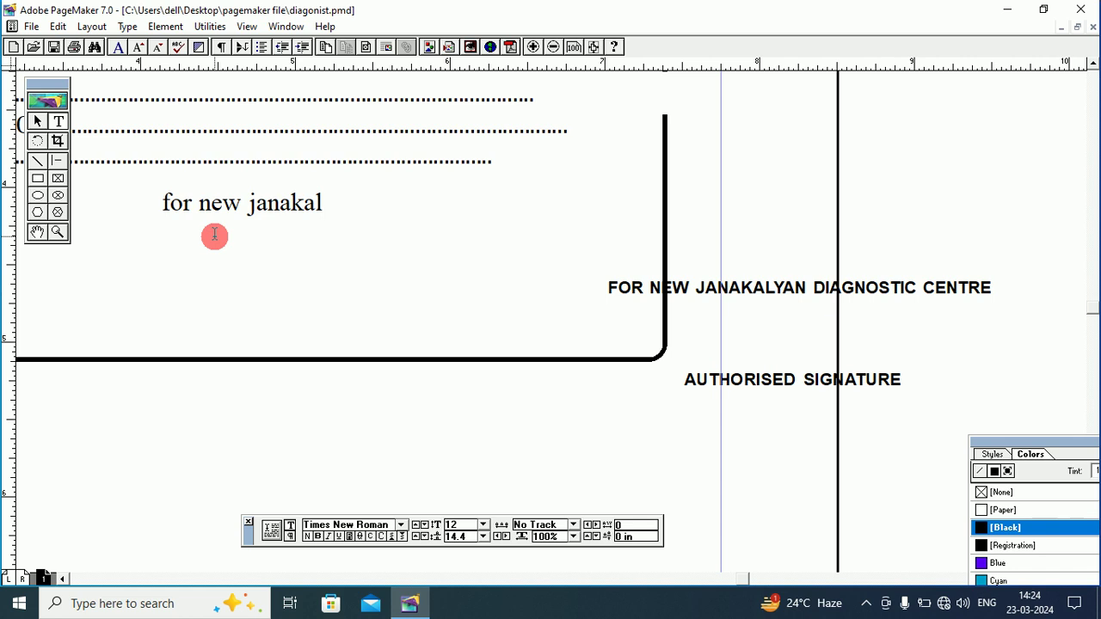
pyautogui.write('yan')
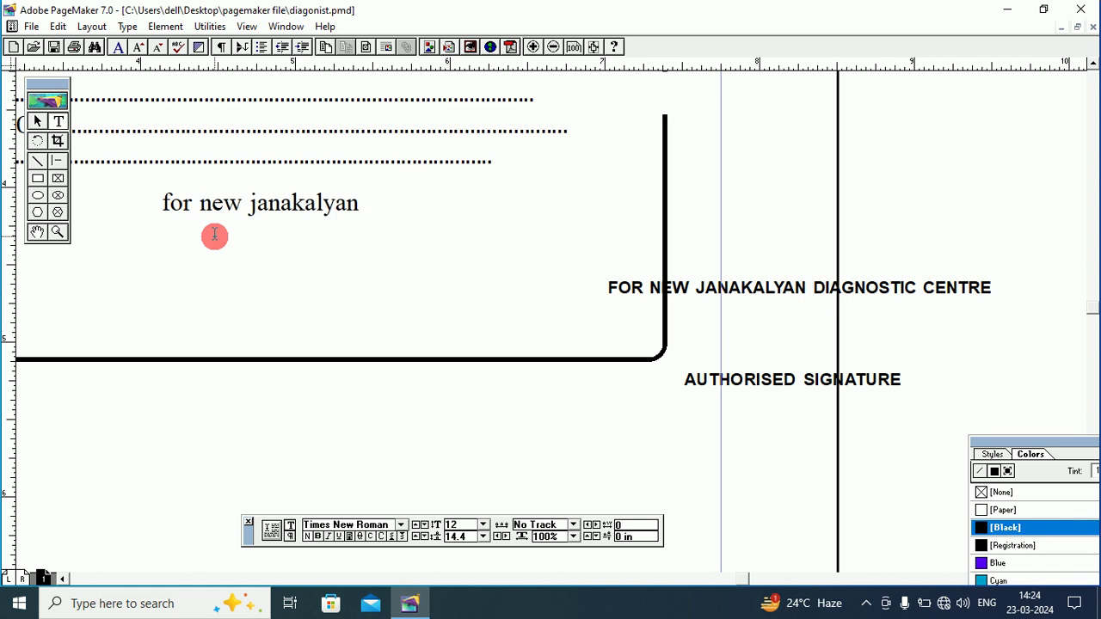
pyautogui.write(' dia')
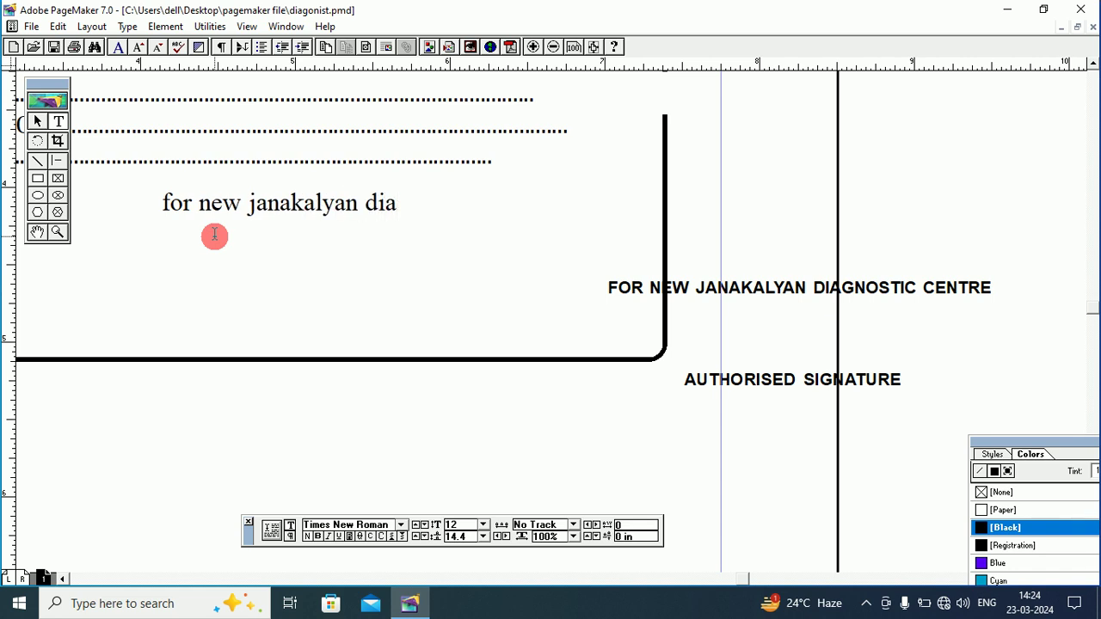
pyautogui.write('gno')
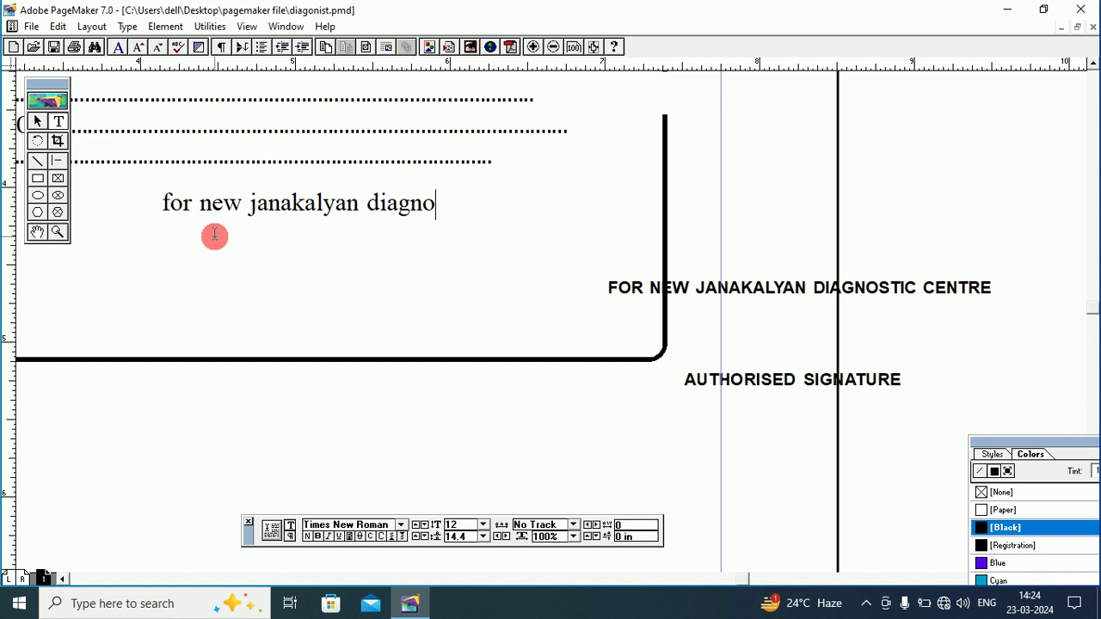
pyautogui.write('stic')
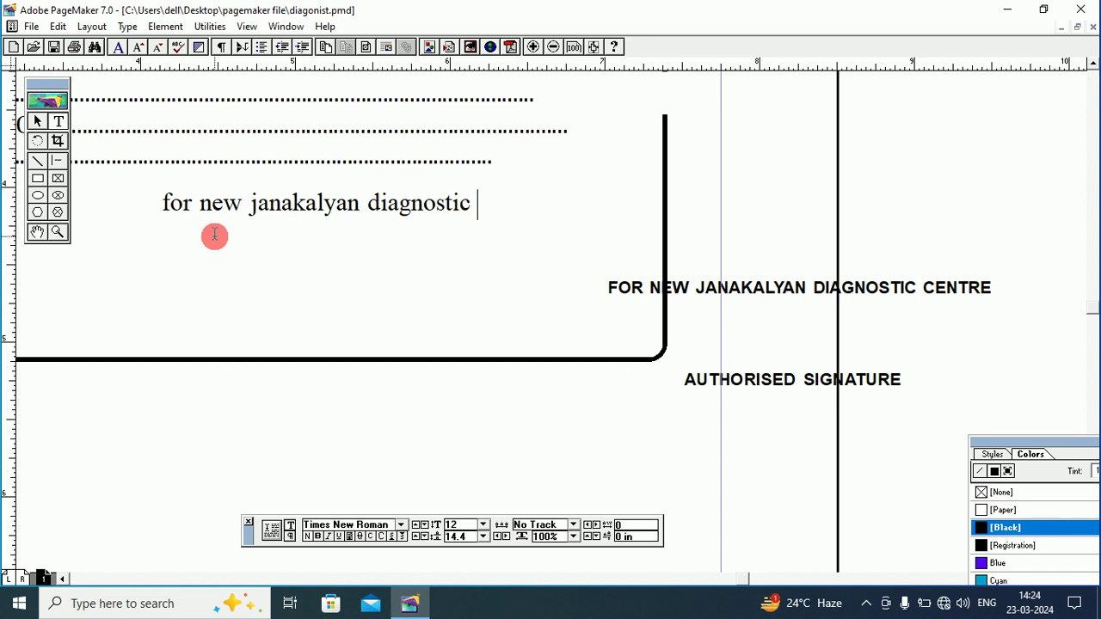
pyautogui.write(' ce')
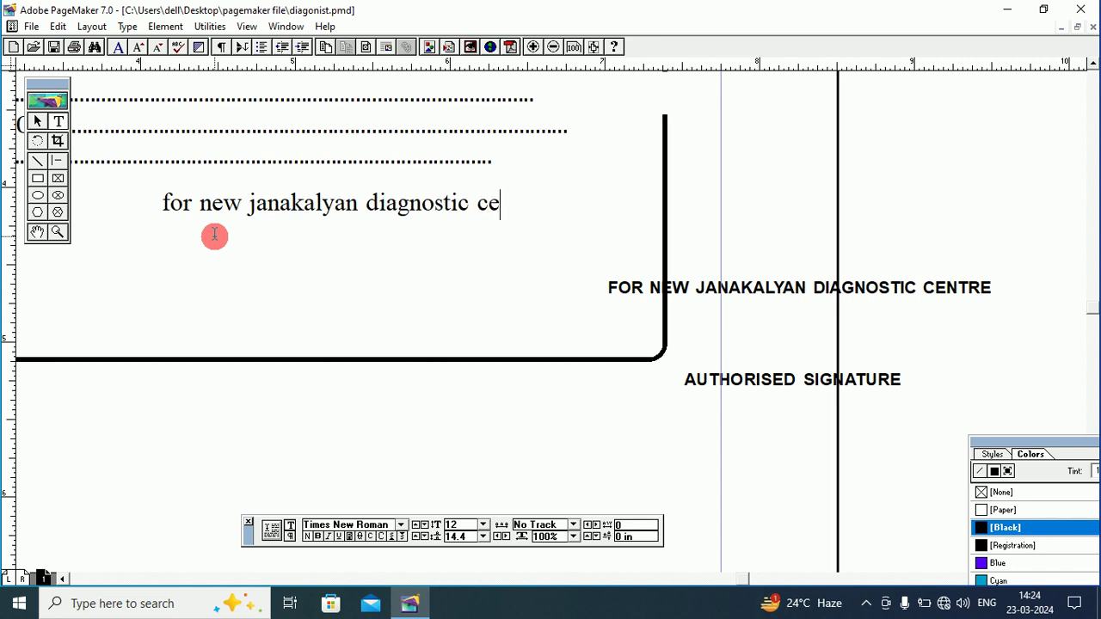
pyautogui.write('ntre')
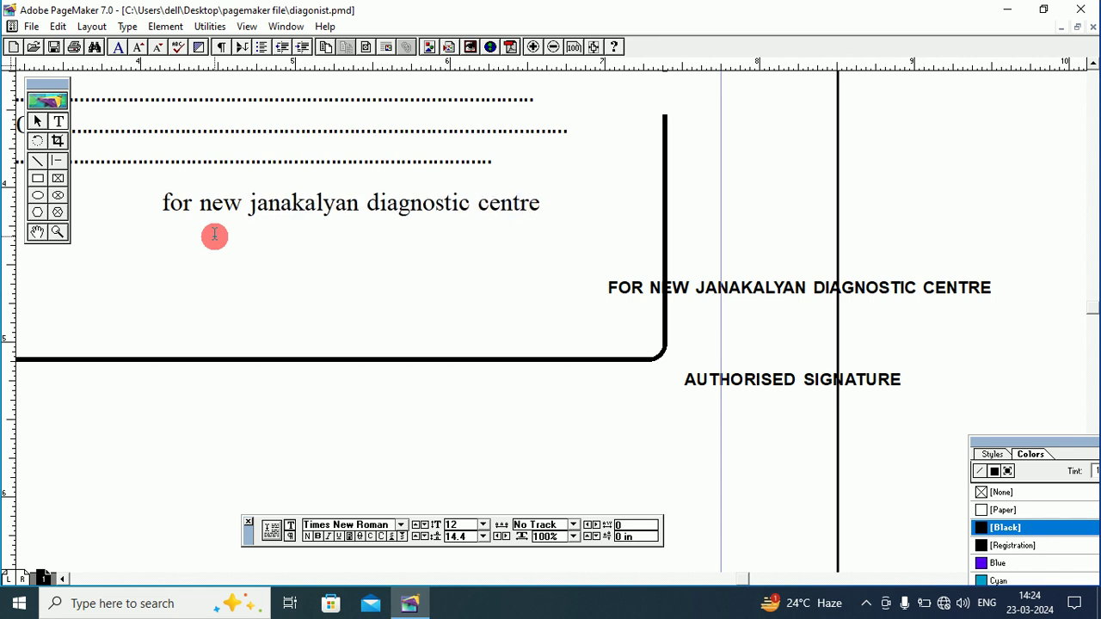
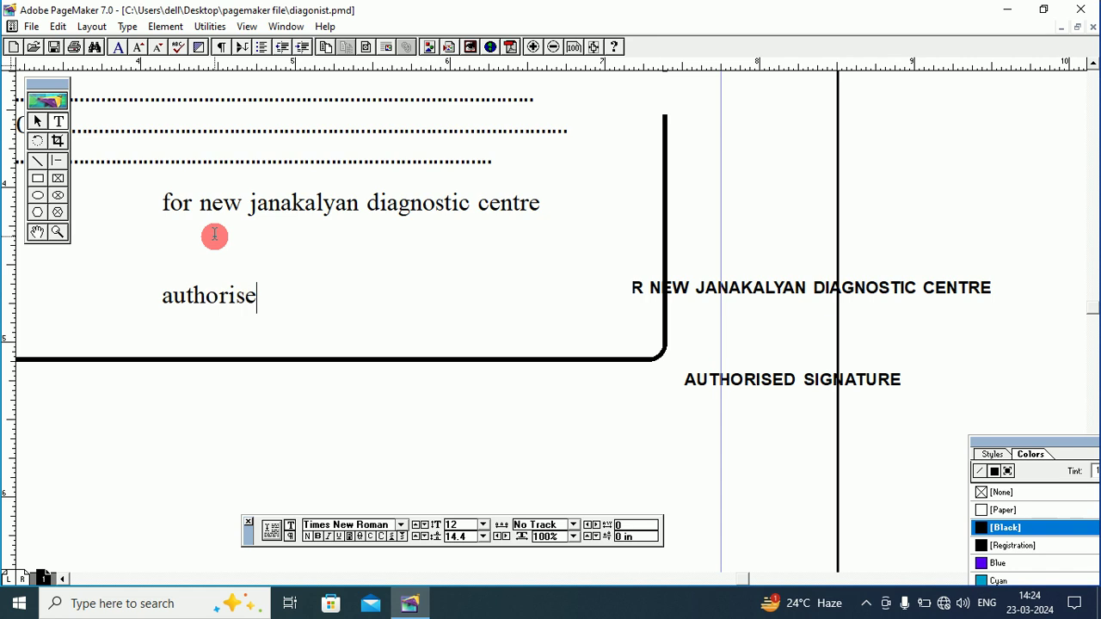
# Complete the second line as 'authorised signature' and select both signature lines.
pyautogui.write('s')
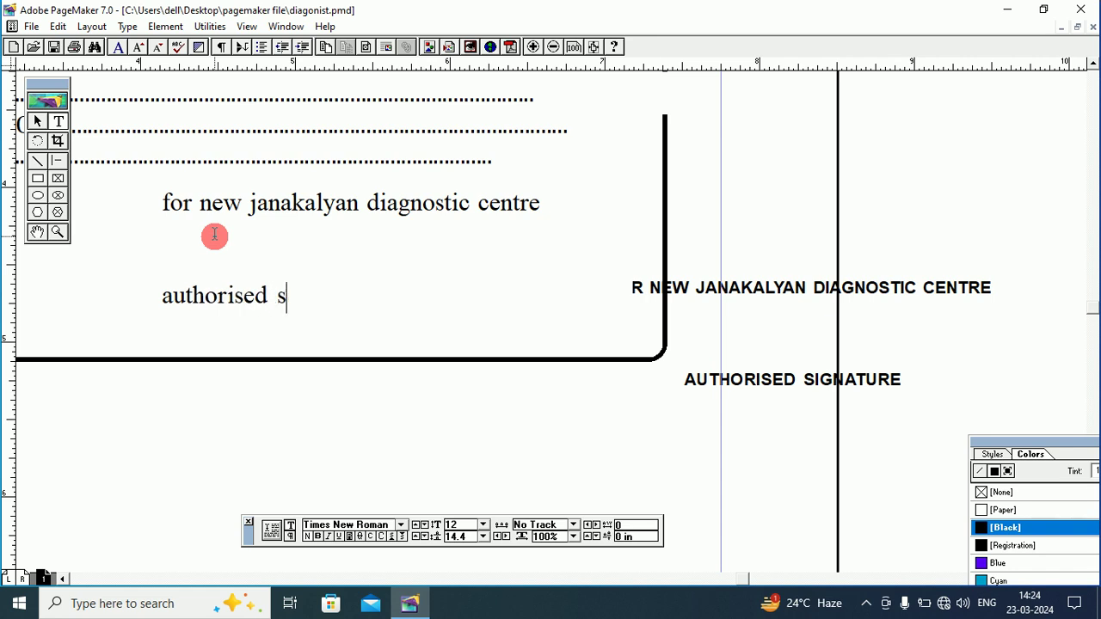
pyautogui.write('igna')
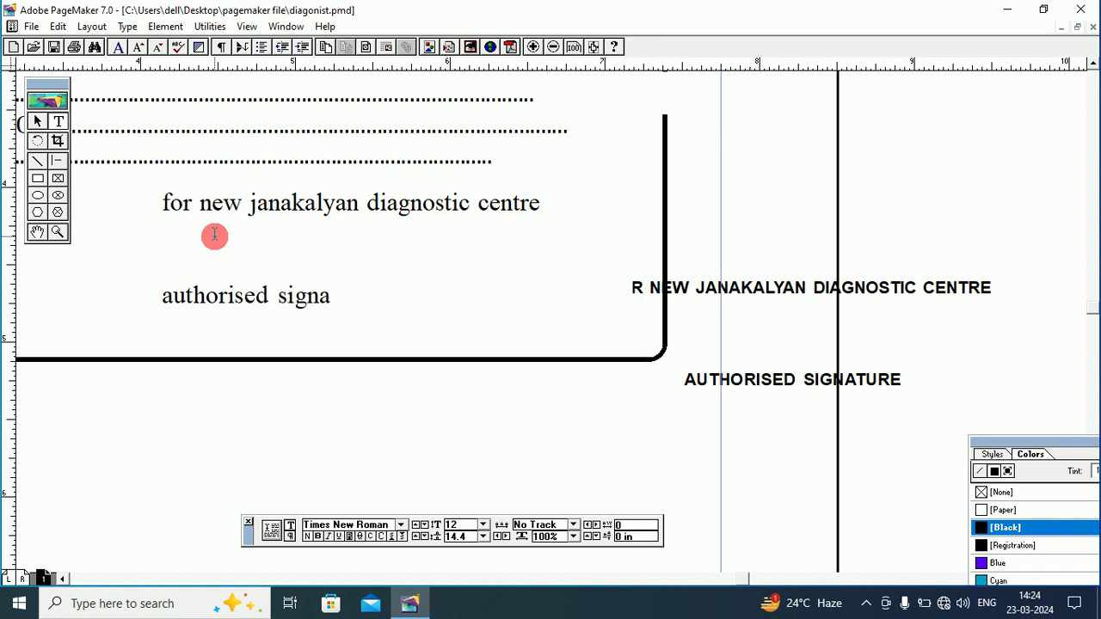
pyautogui.write('ture')
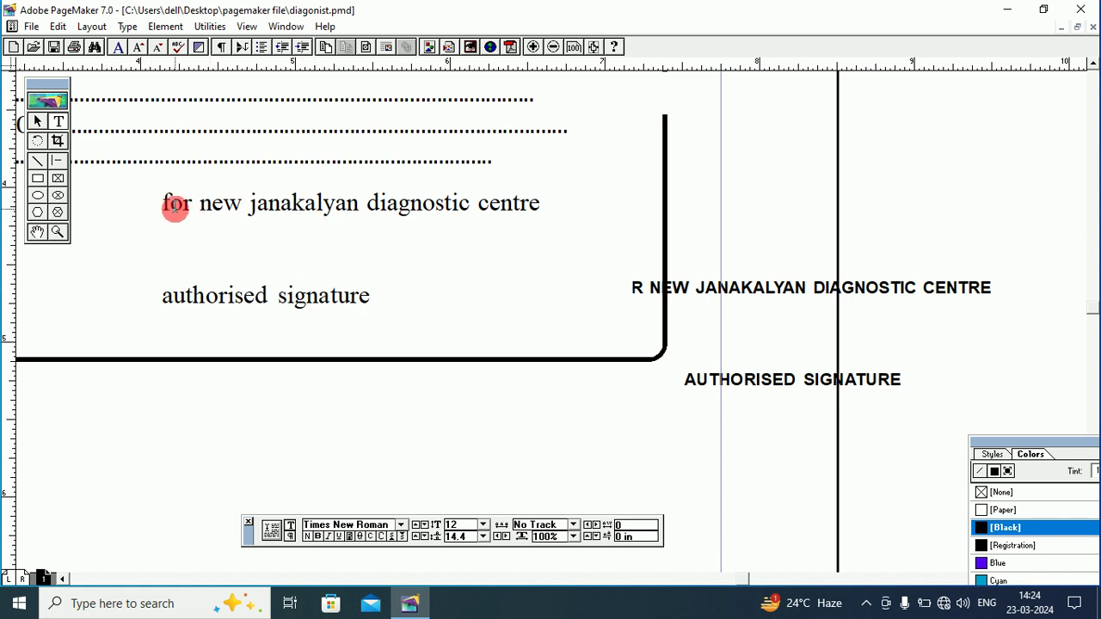
pyautogui.moveTo(160, 204)
pyautogui.mouseDown()
pyautogui.moveTo(405, 214)
pyautogui.moveTo(442, 313)
pyautogui.mouseUp()
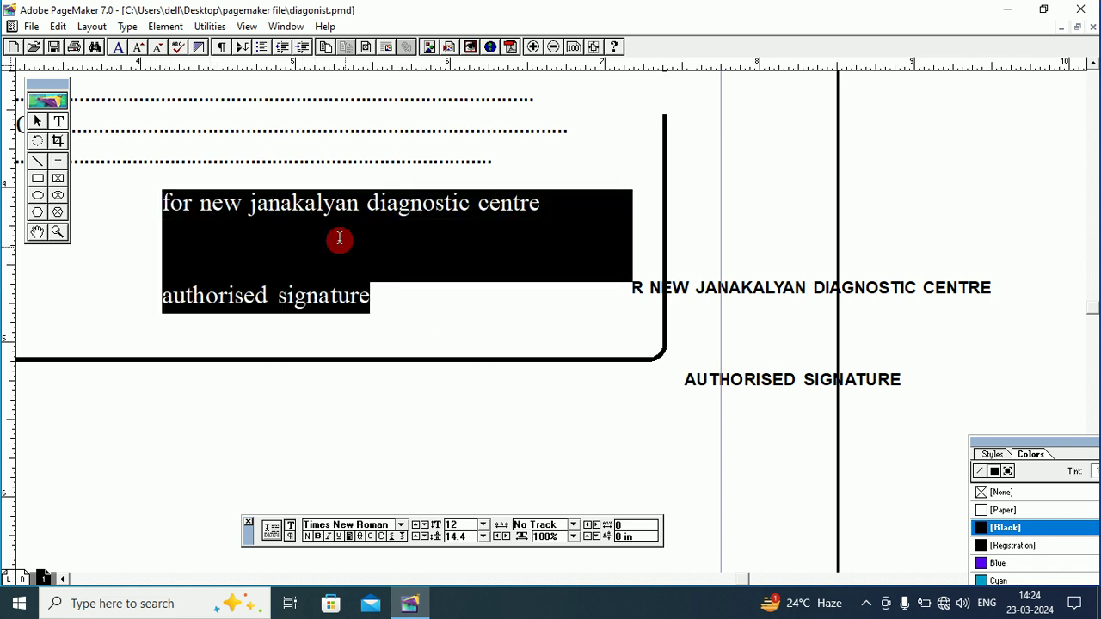
# Centre-align the two signature lines with Type > Alignment > Align Center.
pyautogui.click(127, 27)
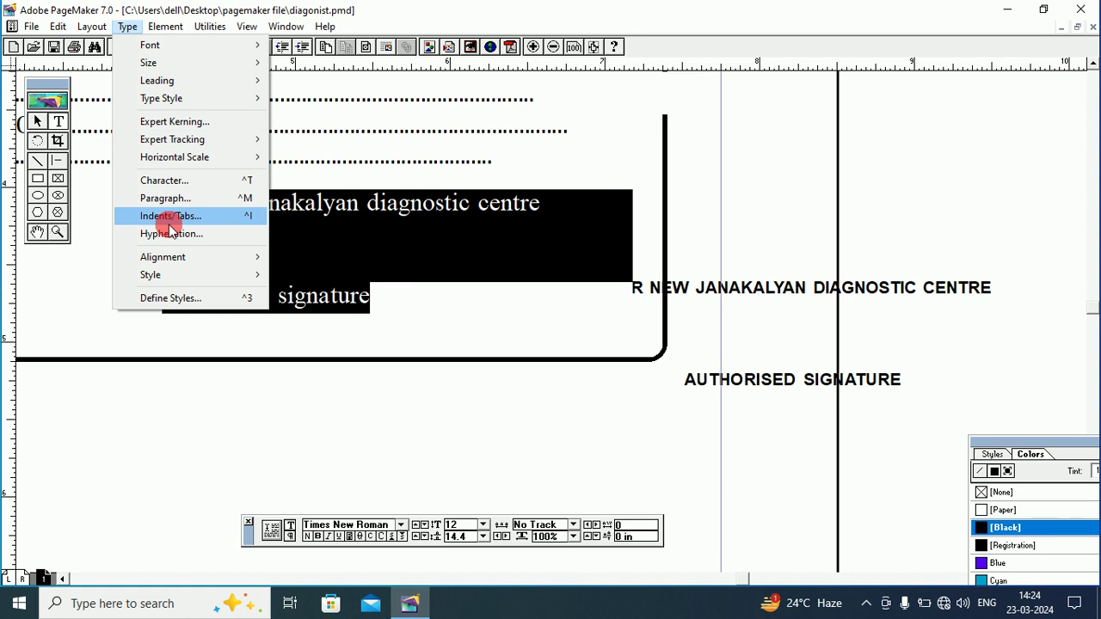
pyautogui.click(177, 251)
pyautogui.click(358, 275)
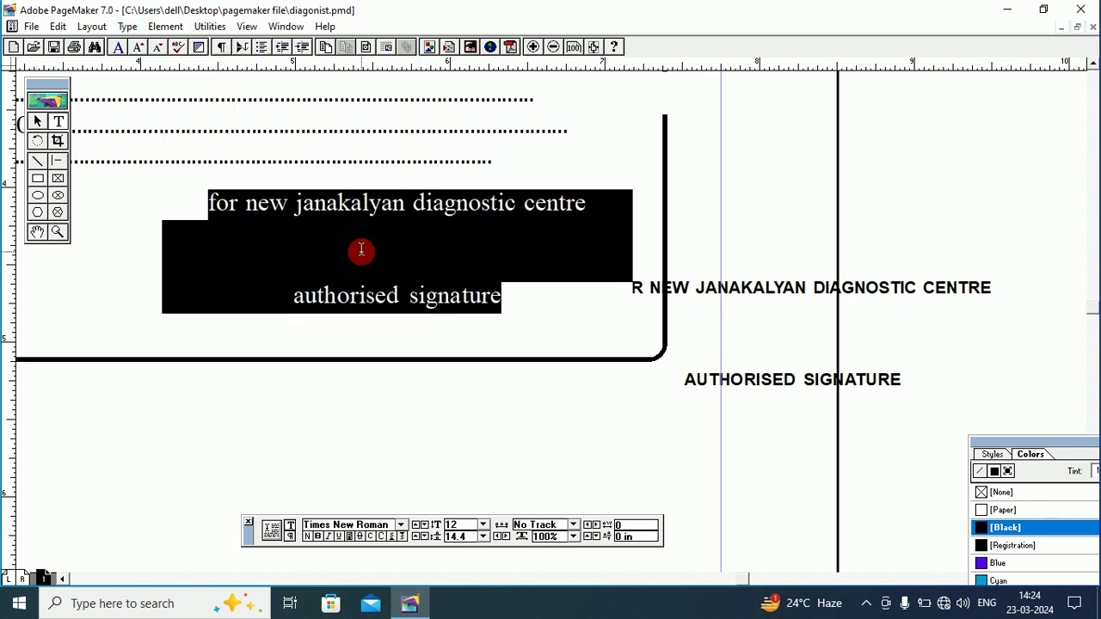
pyautogui.click(233, 203)
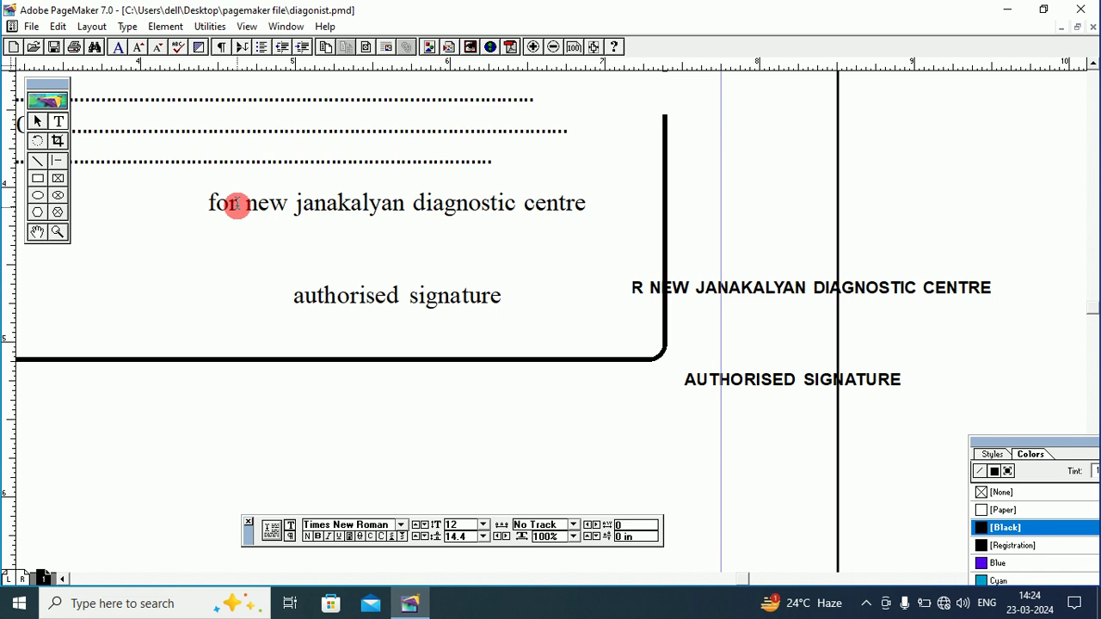
# Convert the signature lines to all capitals and set them to 9 pt.
pyautogui.moveTo(207, 207); pyautogui.dragTo(521, 298)
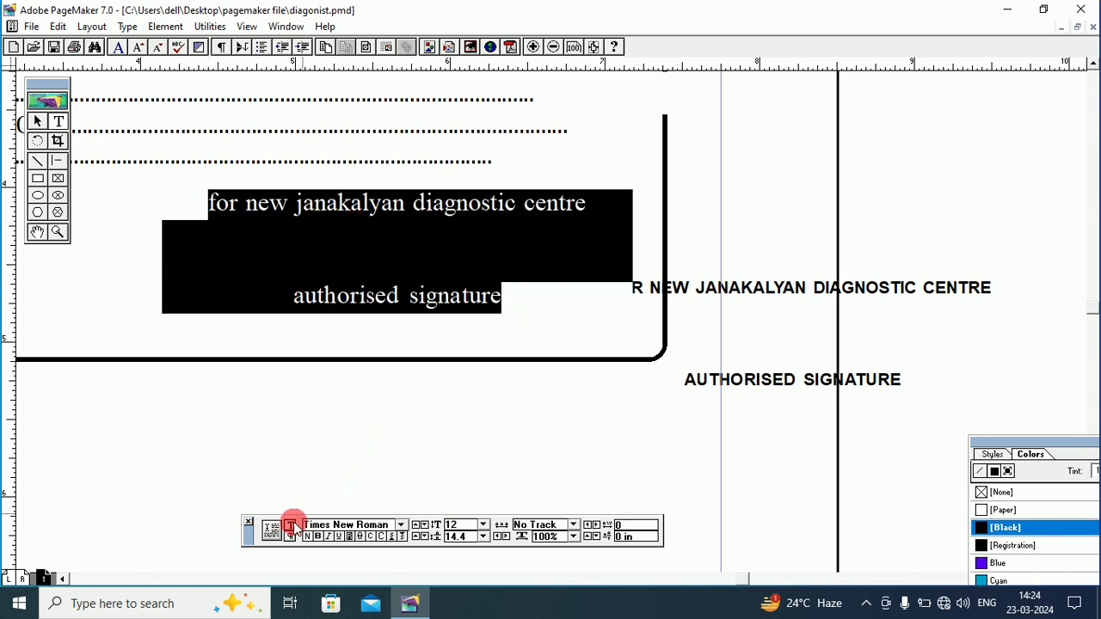
pyautogui.click(382, 537)
pyautogui.click(383, 257)
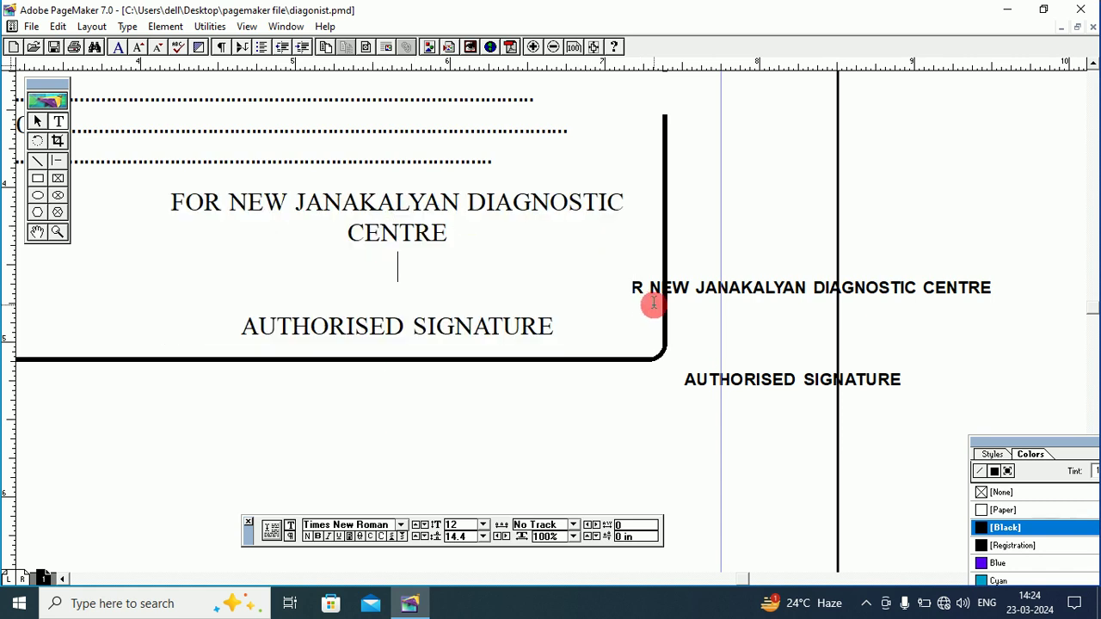
pyautogui.moveTo(174, 209)
pyautogui.mouseDown()
pyautogui.moveTo(536, 280)
pyautogui.moveTo(569, 325)
pyautogui.mouseUp()
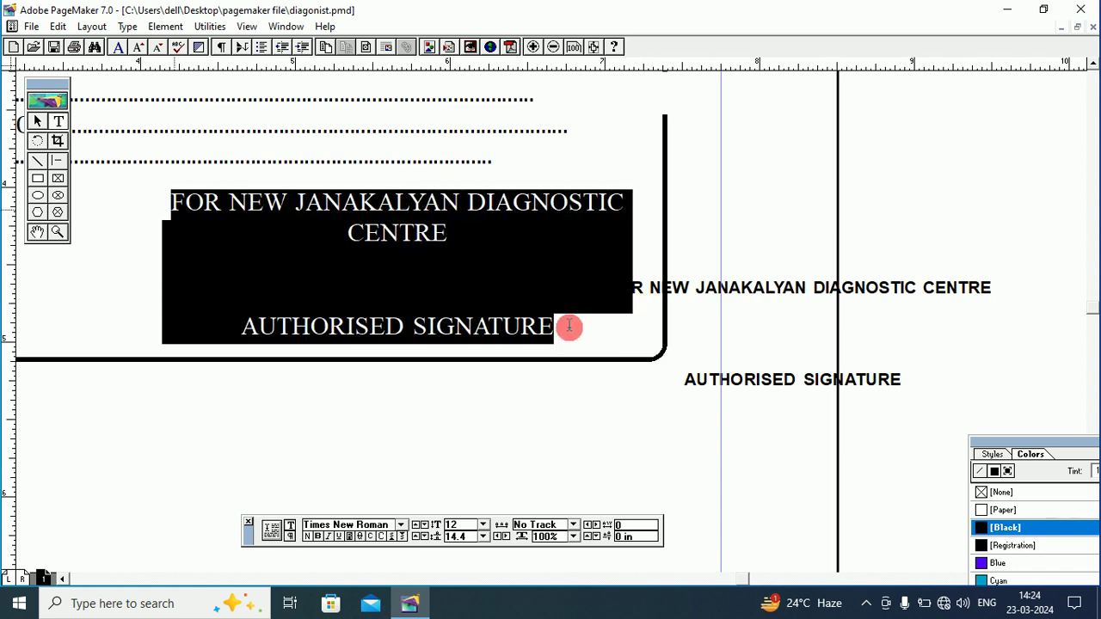
pyautogui.click(484, 525)
pyautogui.click(482, 460)
pyautogui.click(483, 460)
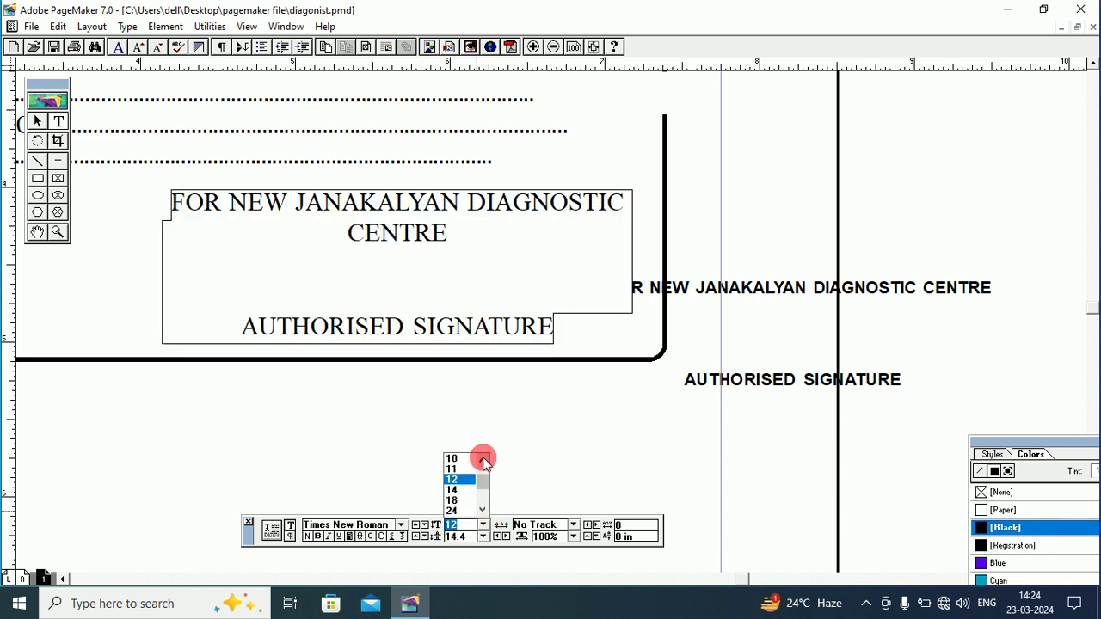
pyautogui.click(483, 460)
pyautogui.click(455, 458)
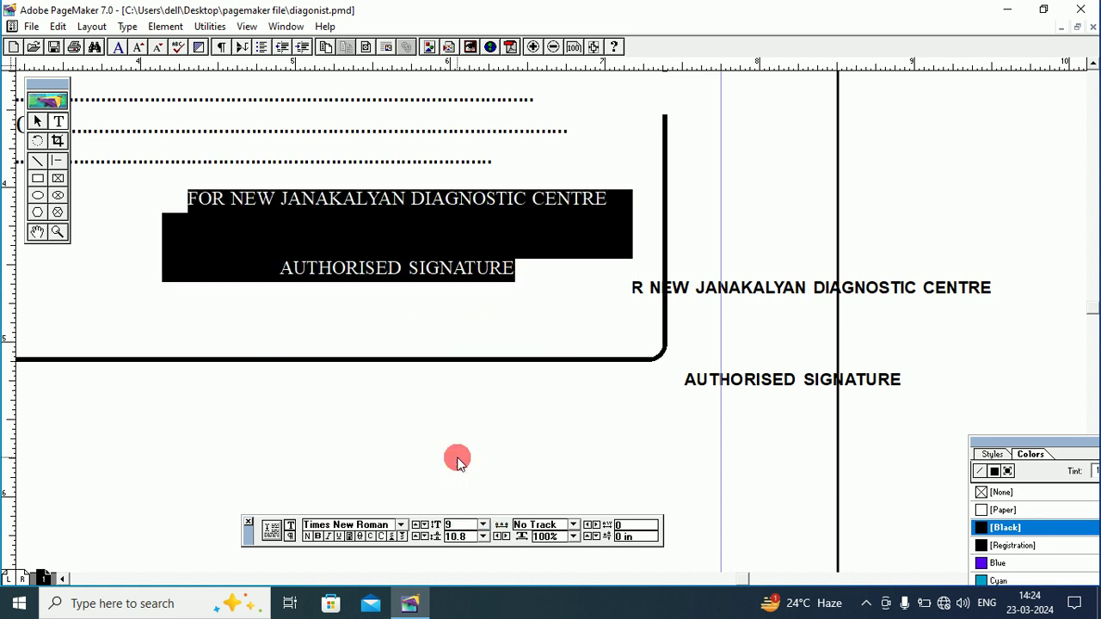
pyautogui.click(508, 255)
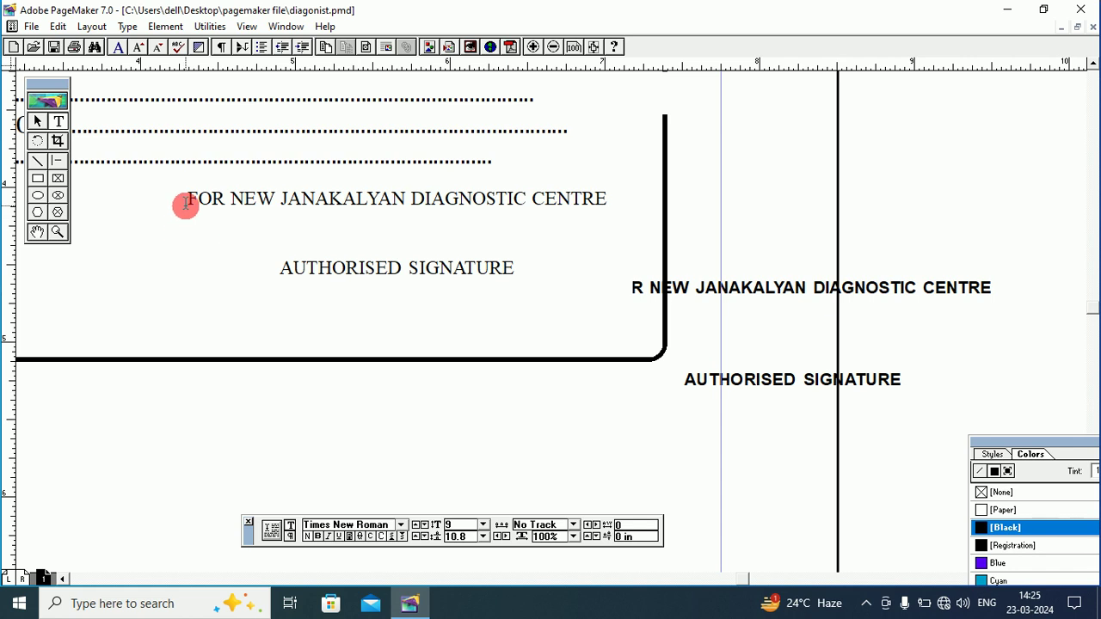
# Make the signature text bold at 8 pt and move its block lower inside the border.
pyautogui.moveTo(186, 202)
pyautogui.mouseDown()
pyautogui.moveTo(361, 216)
pyautogui.moveTo(514, 272)
pyautogui.mouseUp()
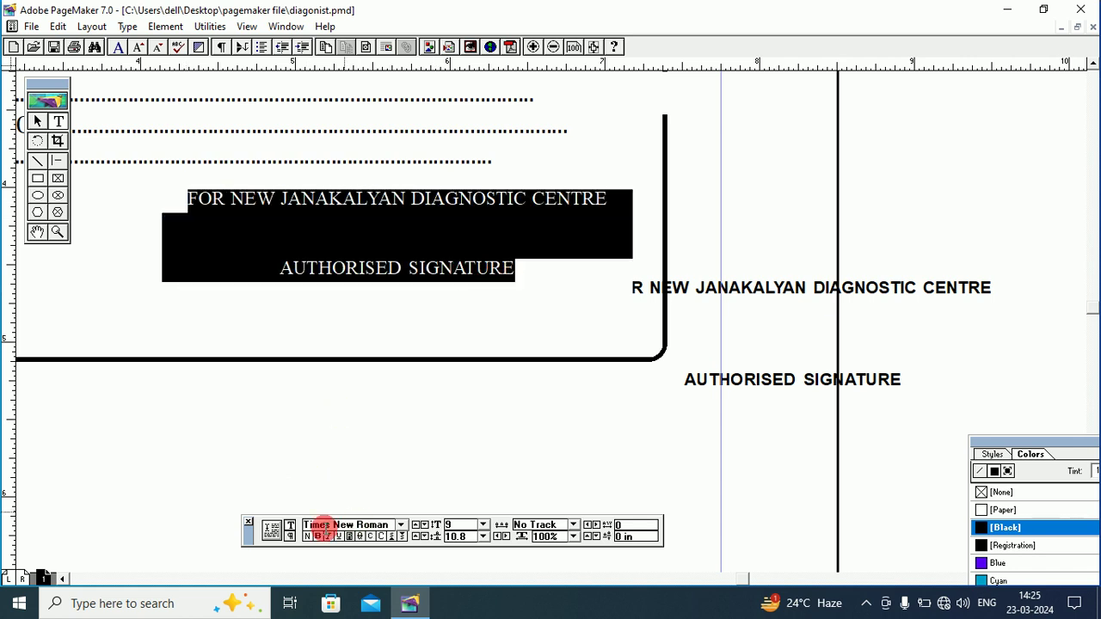
pyautogui.click(317, 538)
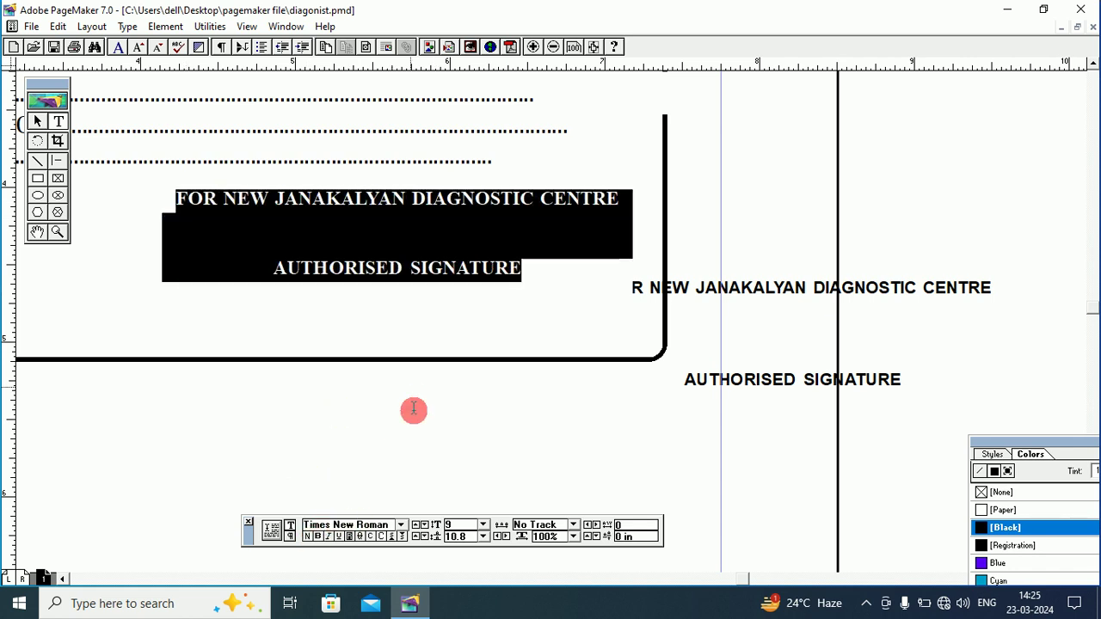
pyautogui.click(484, 527)
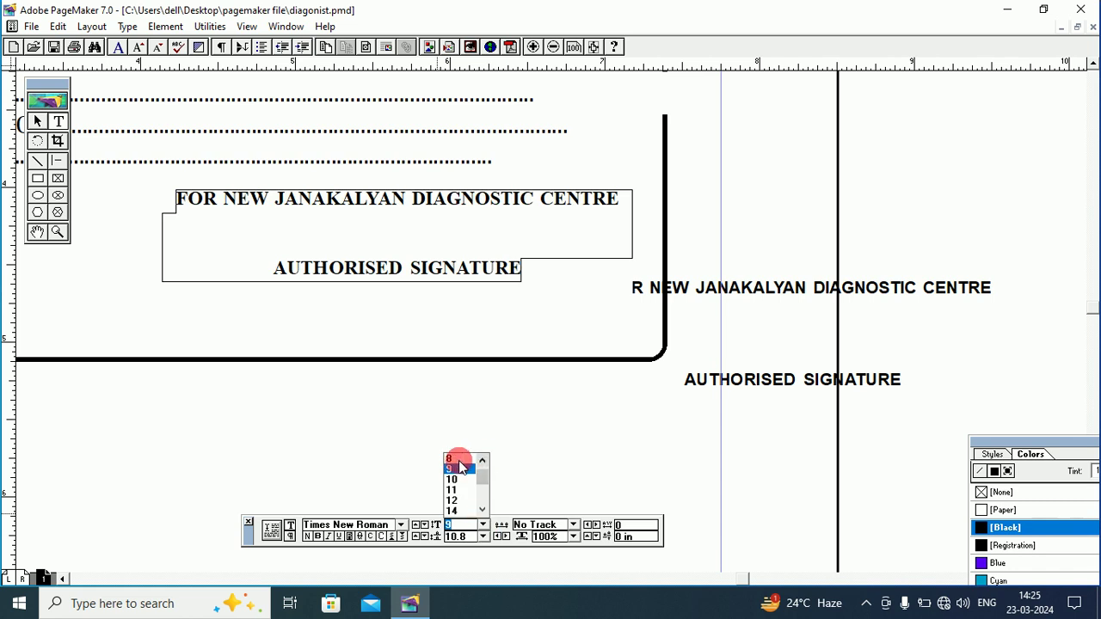
pyautogui.click(453, 460)
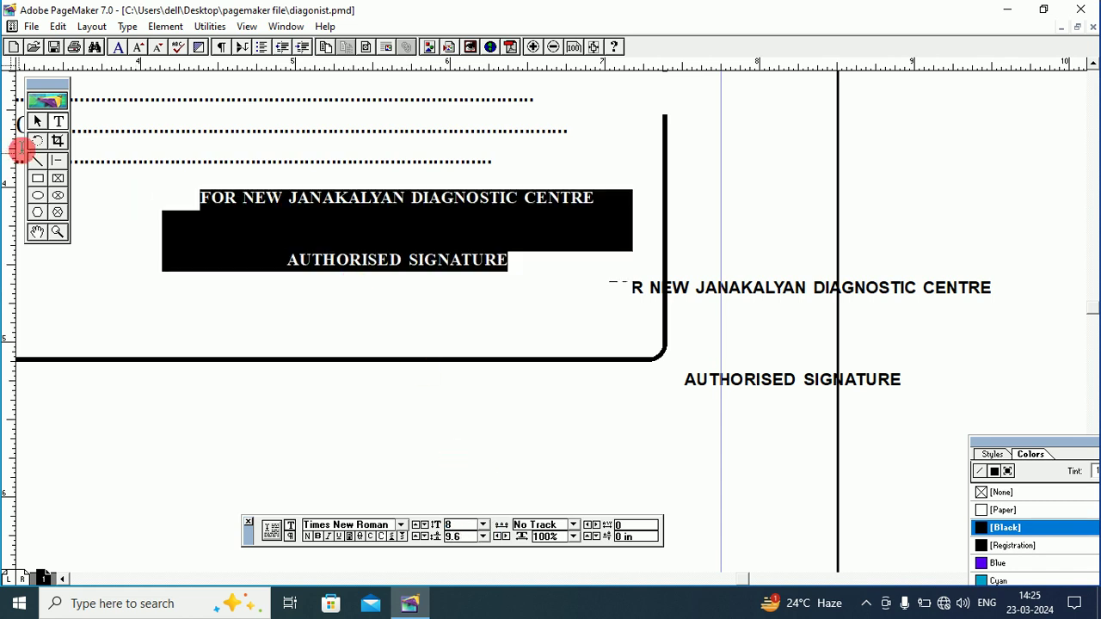
pyautogui.click(37, 122)
pyautogui.moveTo(355, 199); pyautogui.dragTo(376, 256)
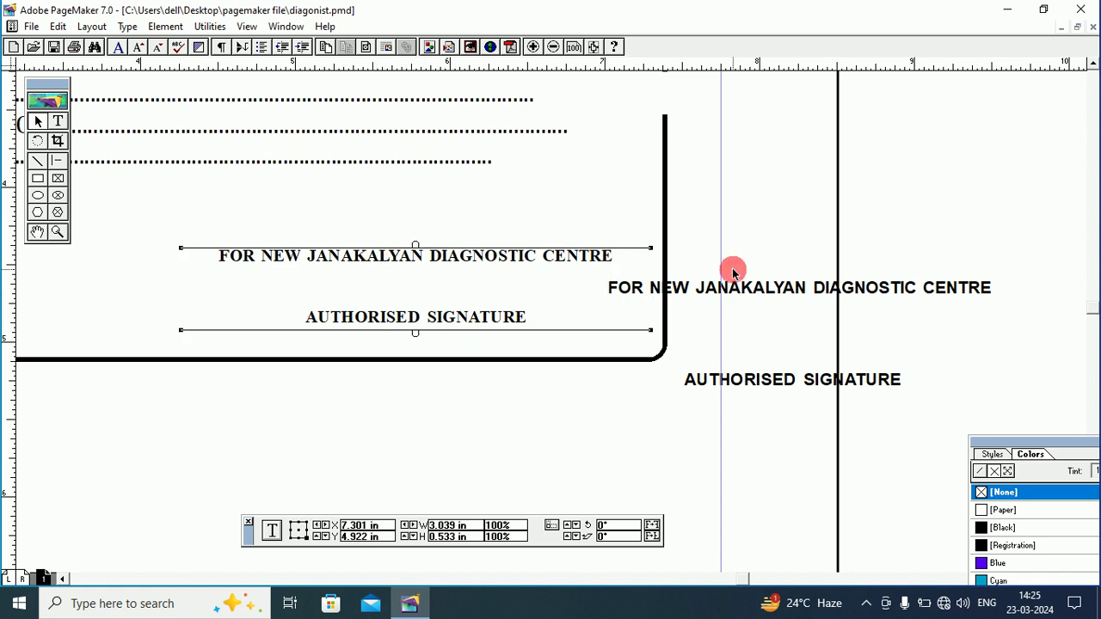
# Shift the second receipt's signature text block slightly to the right.
pyautogui.click(789, 285)
pyautogui.moveTo(1029, 294); pyautogui.dragTo(1042, 290)
pyautogui.click(547, 264)
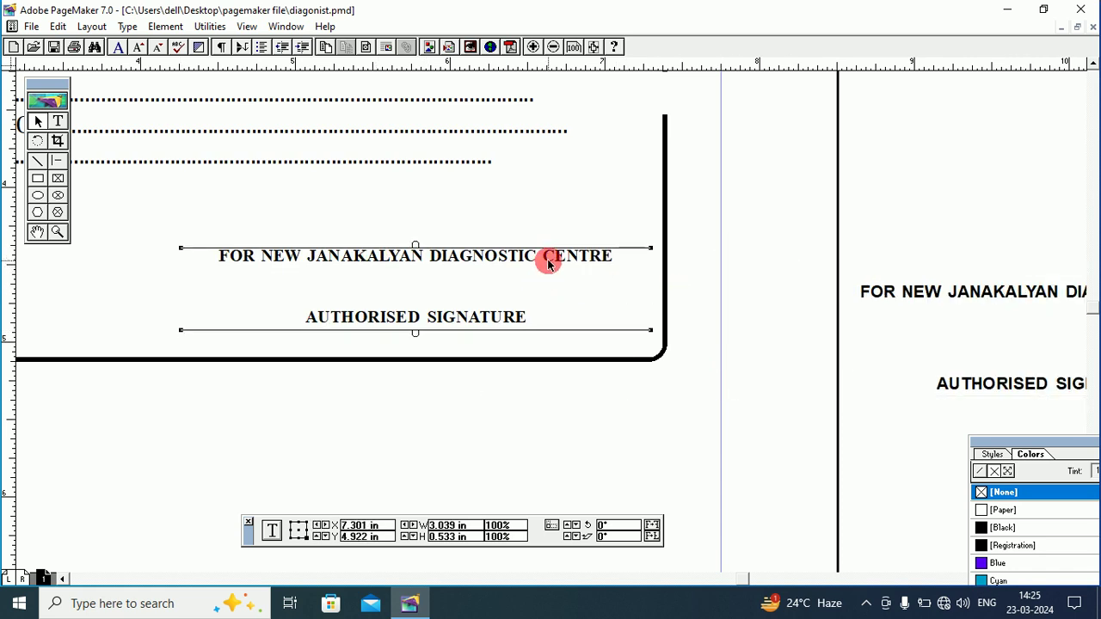
# Copy the MONEY RECEIPT heading and paste a duplicate to its right on the same line.
pyautogui.click(38, 233)
pyautogui.moveTo(275, 246); pyautogui.dragTo(448, 294)
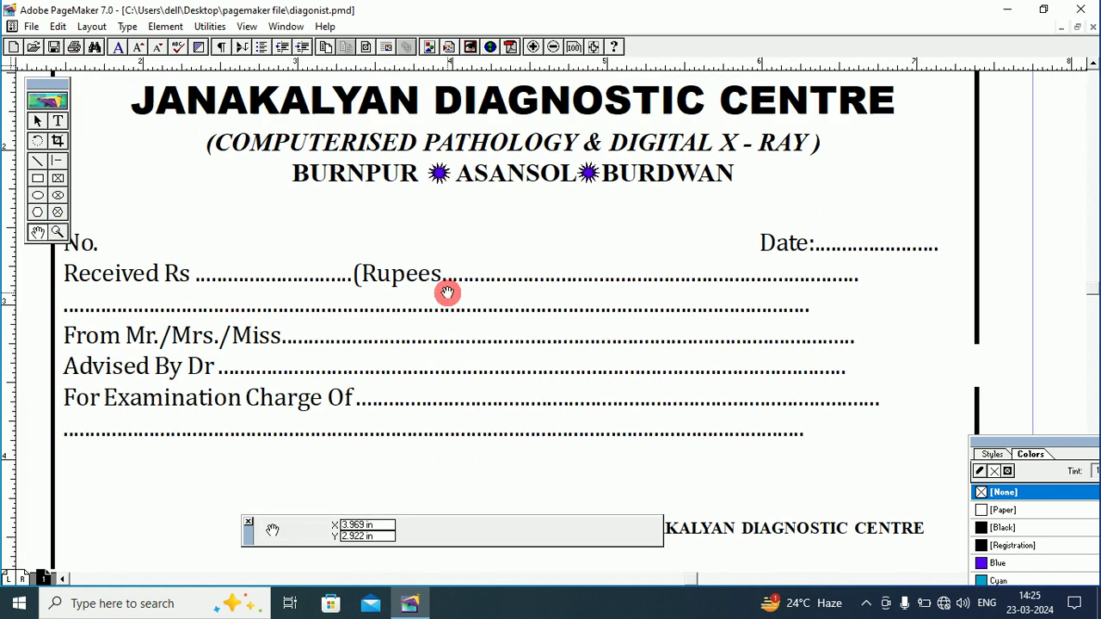
pyautogui.moveTo(474, 226); pyautogui.dragTo(467, 265)
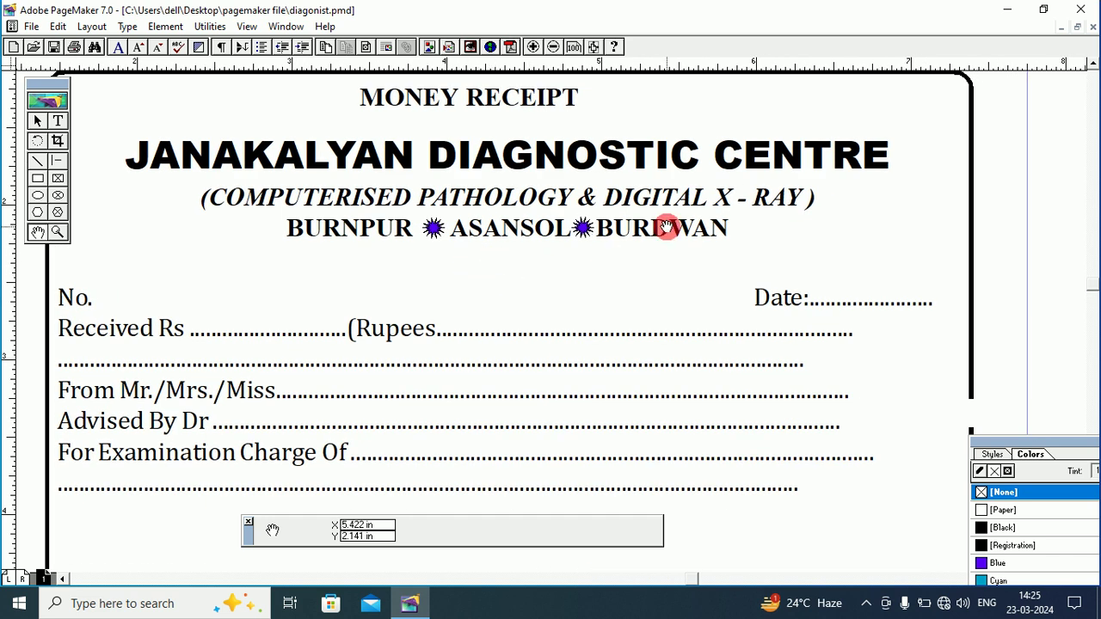
pyautogui.moveTo(667, 228); pyautogui.dragTo(545, 209)
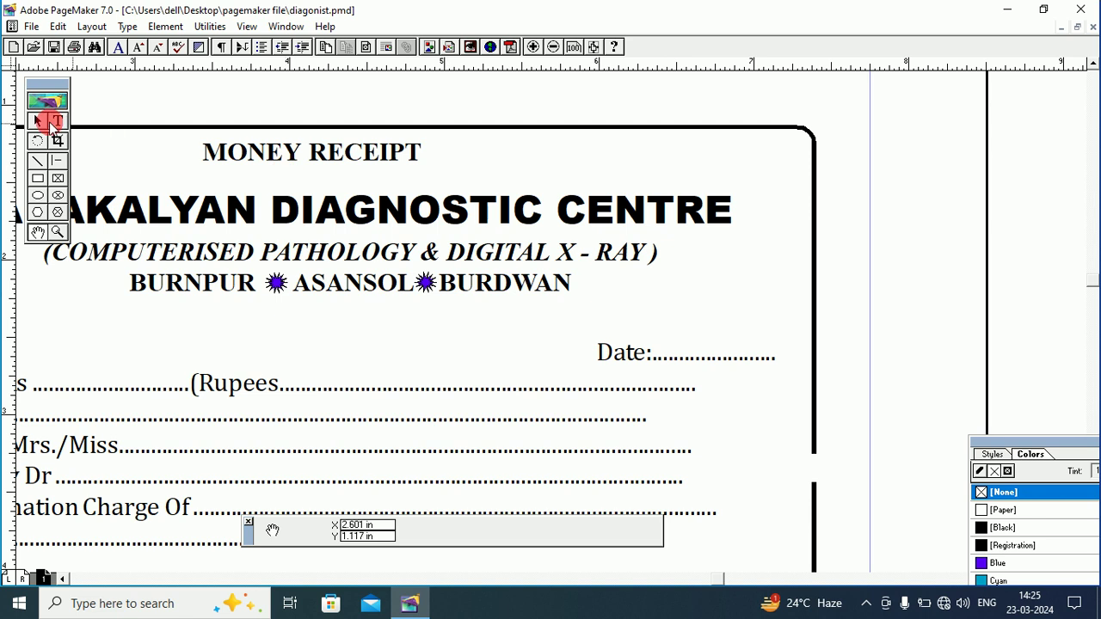
pyautogui.click(47, 121)
pyautogui.click(284, 152)
pyautogui.click(59, 26)
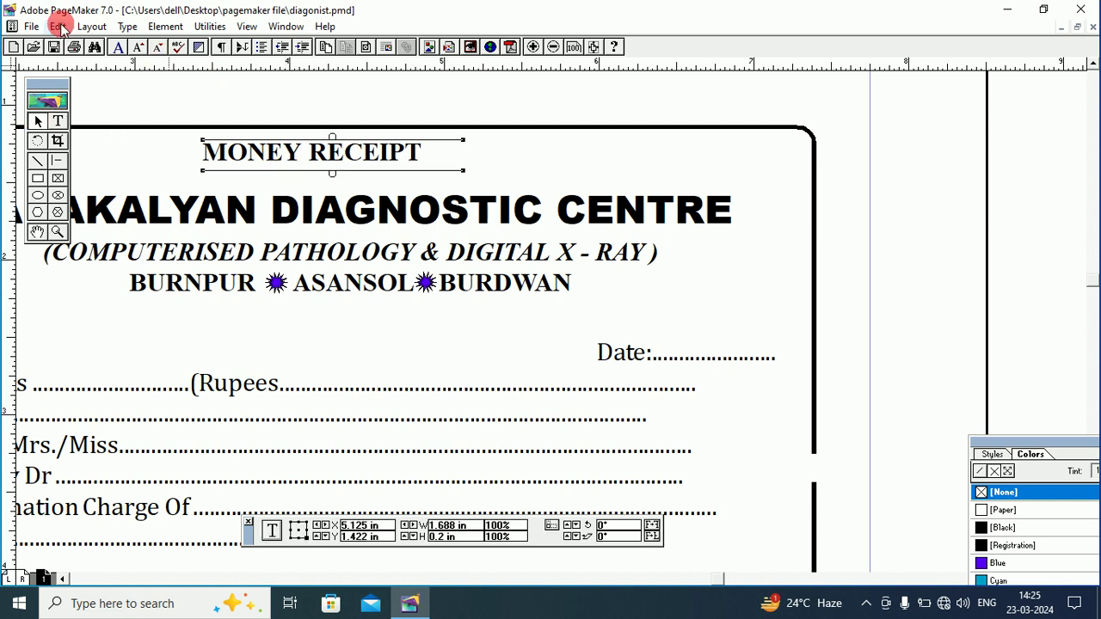
pyautogui.click(83, 86)
pyautogui.click(57, 26)
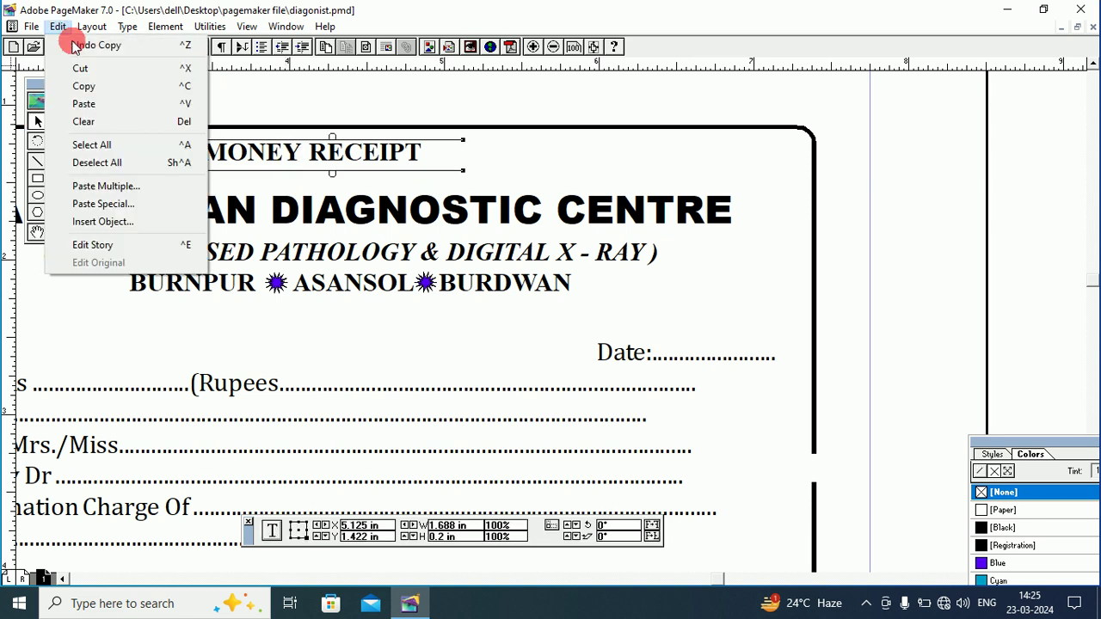
pyautogui.click(84, 103)
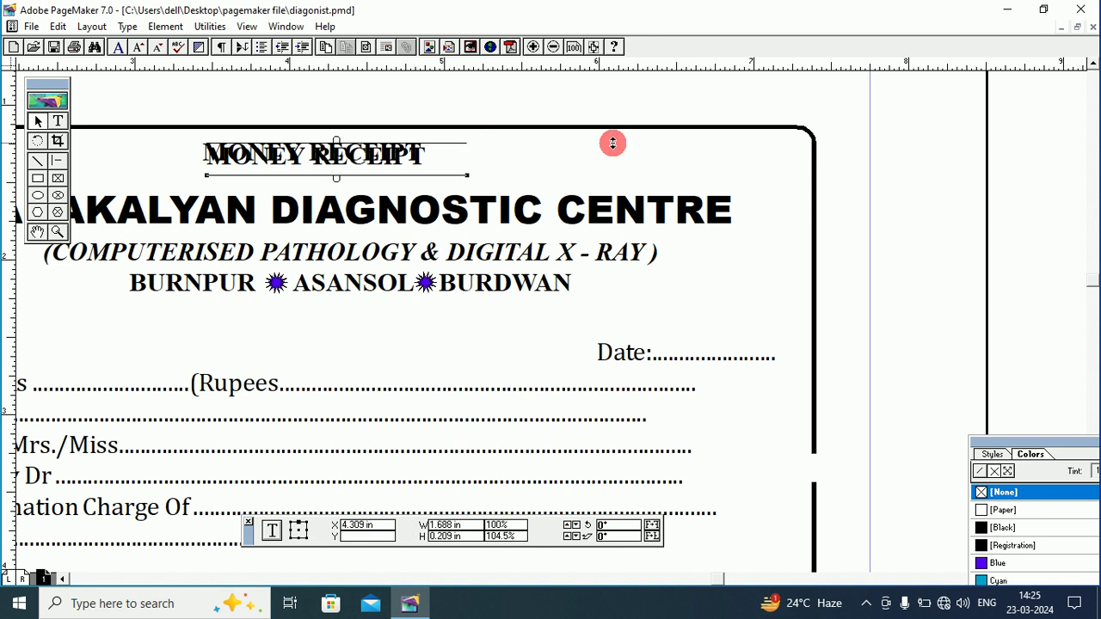
pyautogui.moveTo(350, 159); pyautogui.dragTo(675, 157)
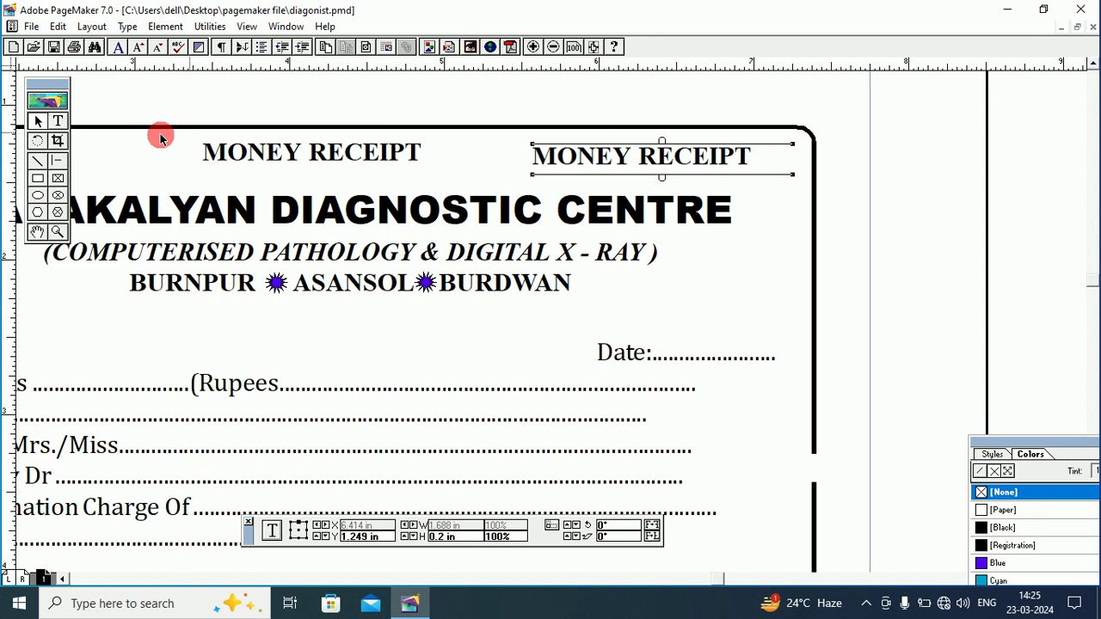
# Replace the duplicate heading's text with the MOB:- mobile-number line and select the 'MOB:-' label.
pyautogui.click(57, 120)
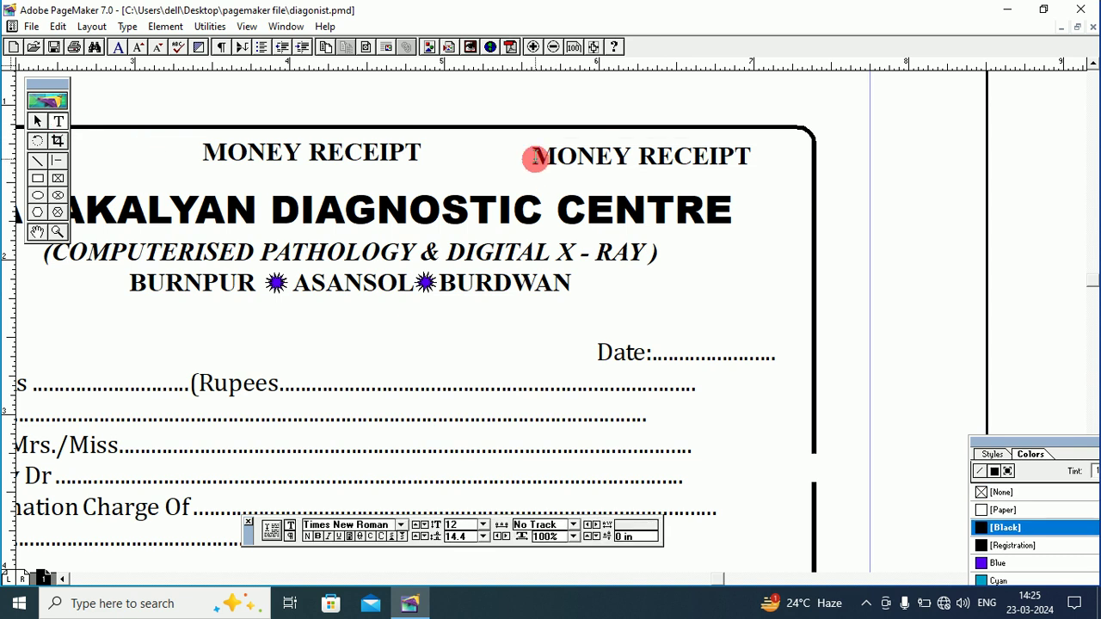
pyautogui.moveTo(534, 158); pyautogui.dragTo(752, 173)
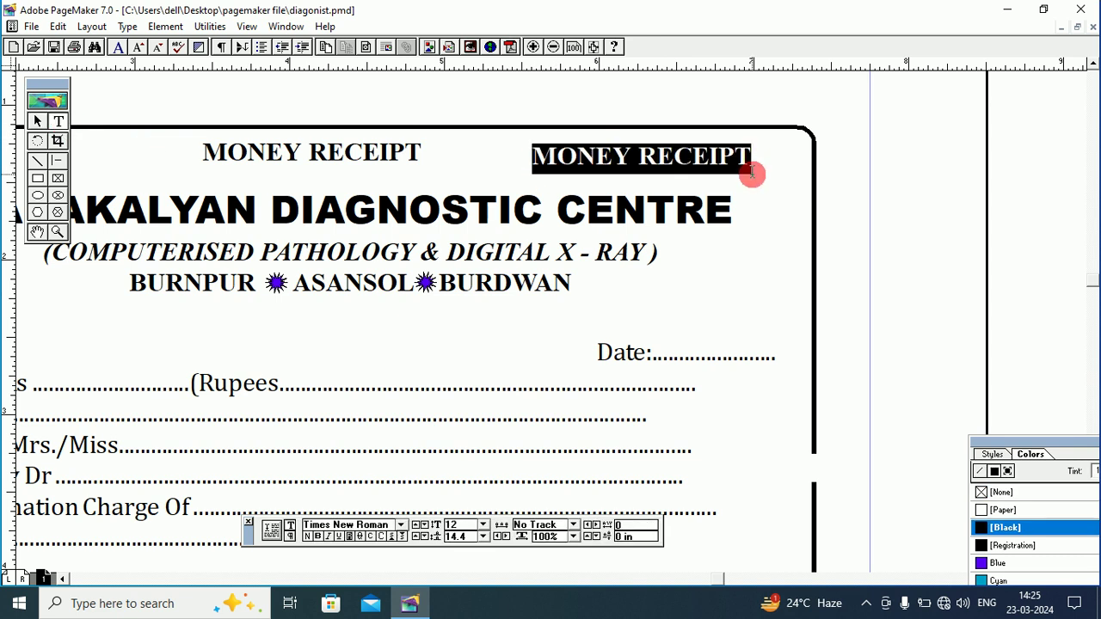
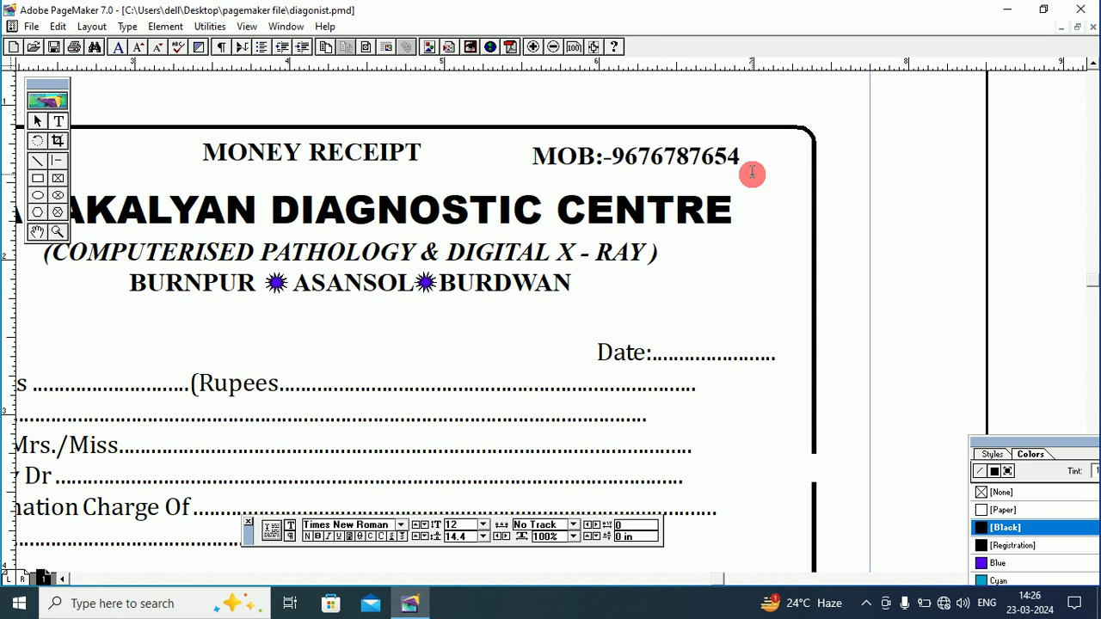
pyautogui.click(751, 173)
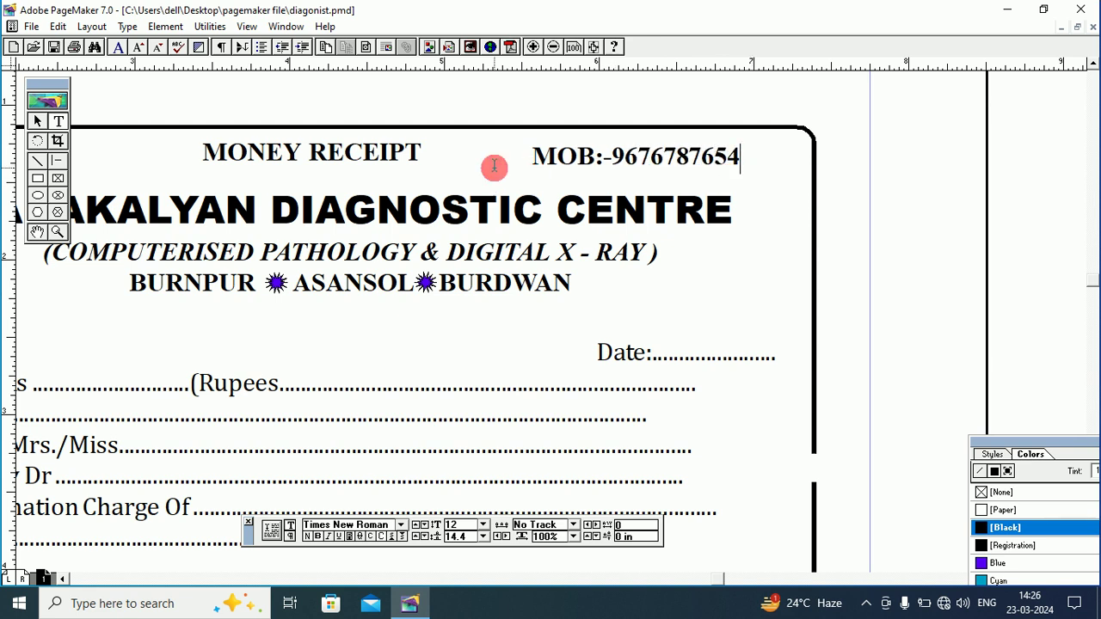
pyautogui.moveTo(533, 156); pyautogui.dragTo(590, 157)
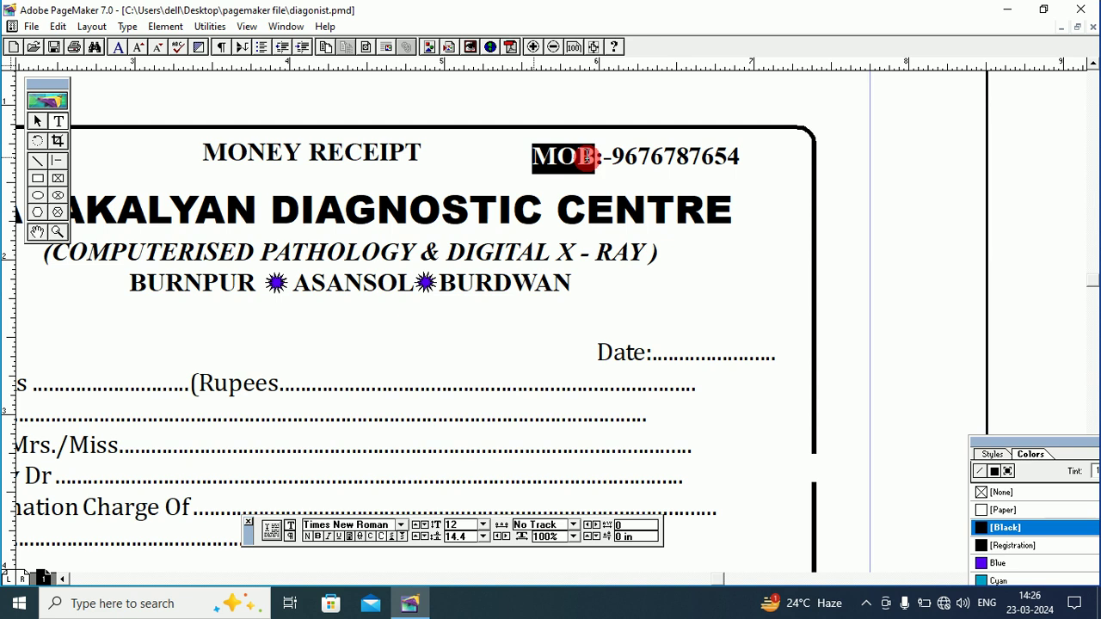
pyautogui.click(534, 158)
pyautogui.moveTo(533, 160); pyautogui.dragTo(611, 157)
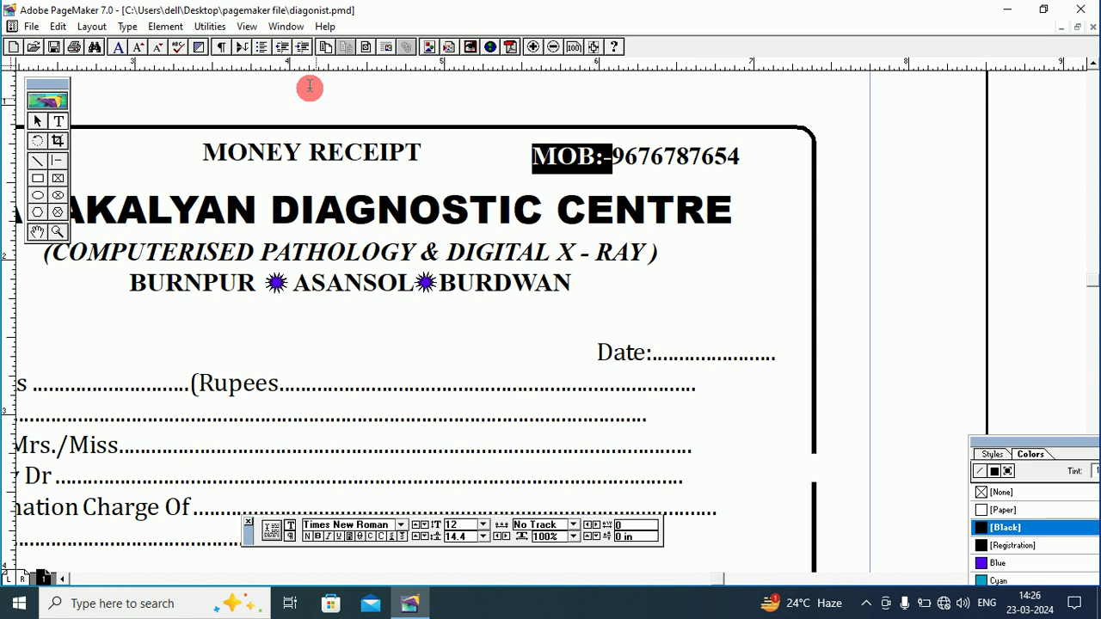
pyautogui.click(209, 27)
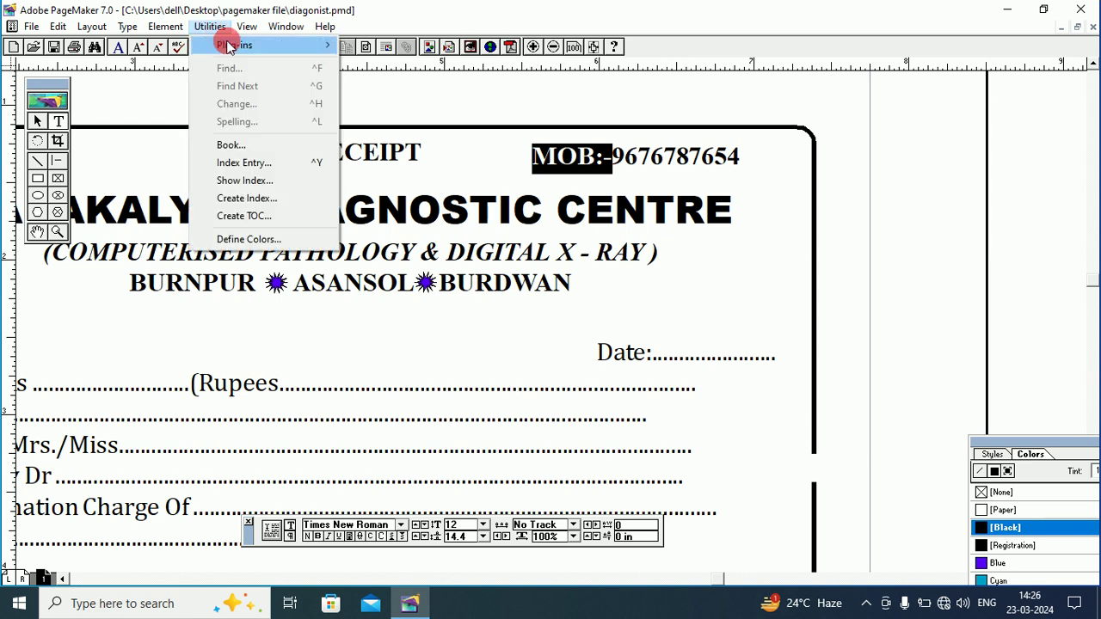
# Apply title case, then lower case, to the MOB label through Utilities Change Case.
pyautogui.moveTo(229, 43)
pyautogui.click(397, 115)
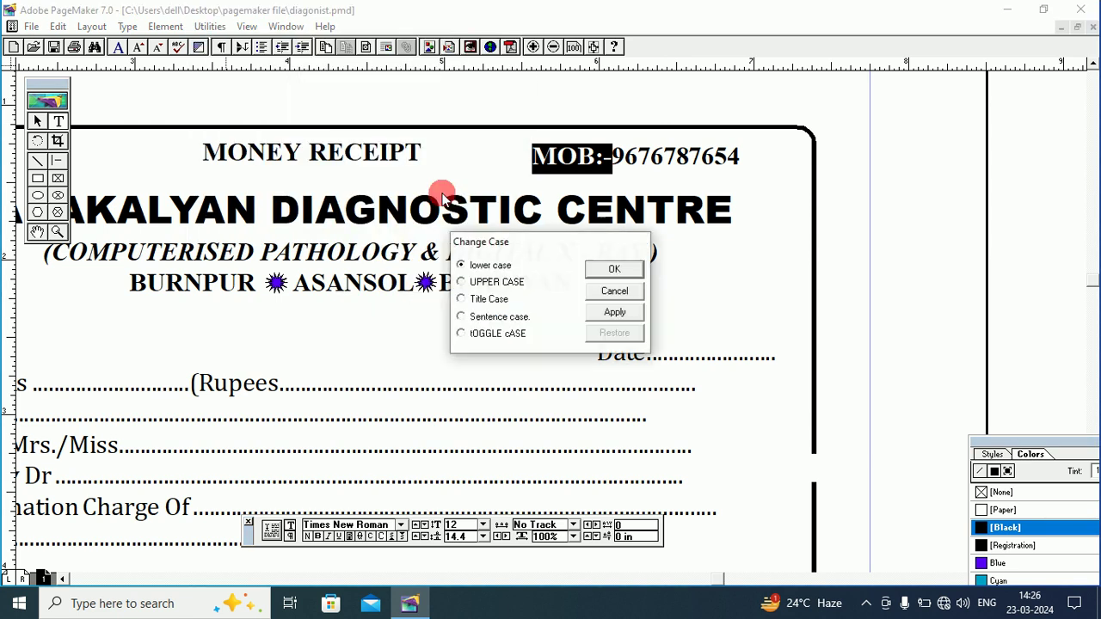
pyautogui.click(461, 301)
pyautogui.click(613, 270)
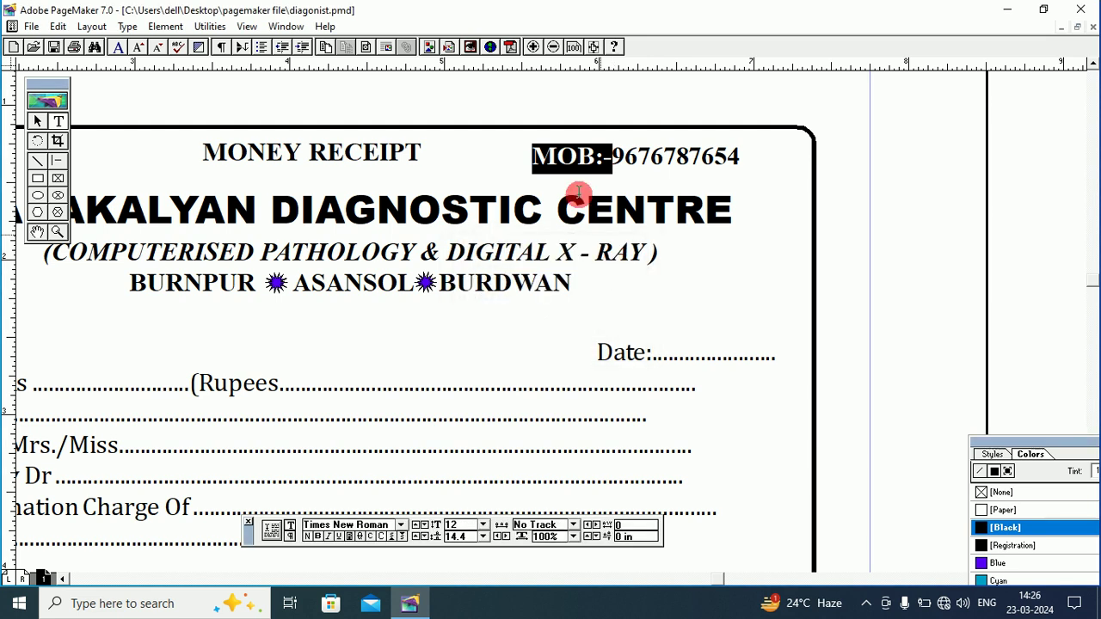
pyautogui.click(209, 27)
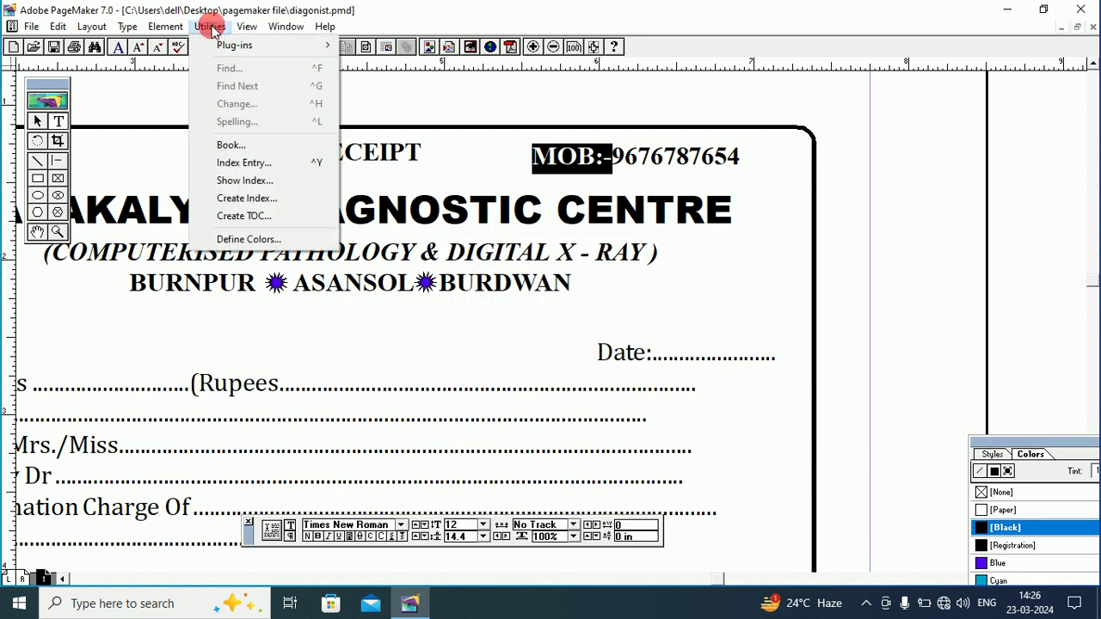
pyautogui.moveTo(250, 42)
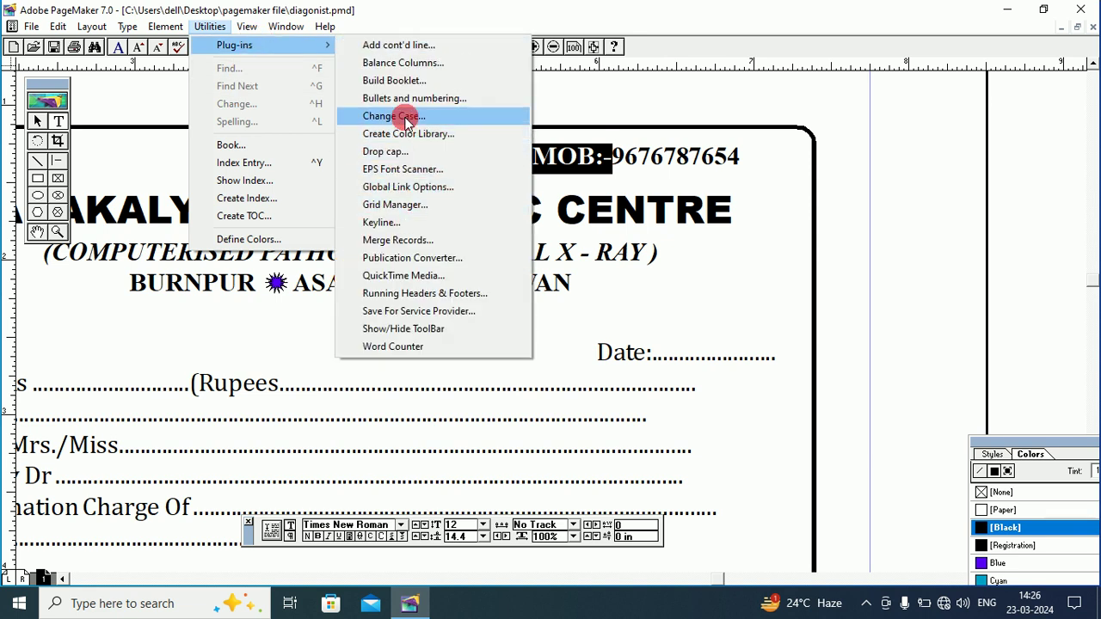
pyautogui.click(408, 118)
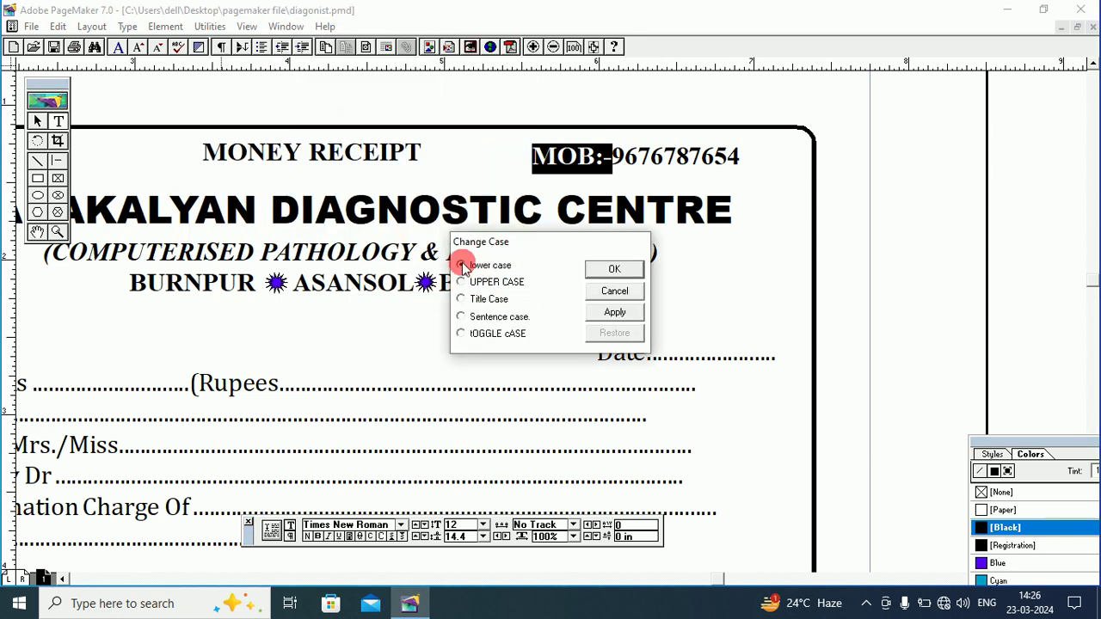
pyautogui.click(463, 268)
pyautogui.click(613, 270)
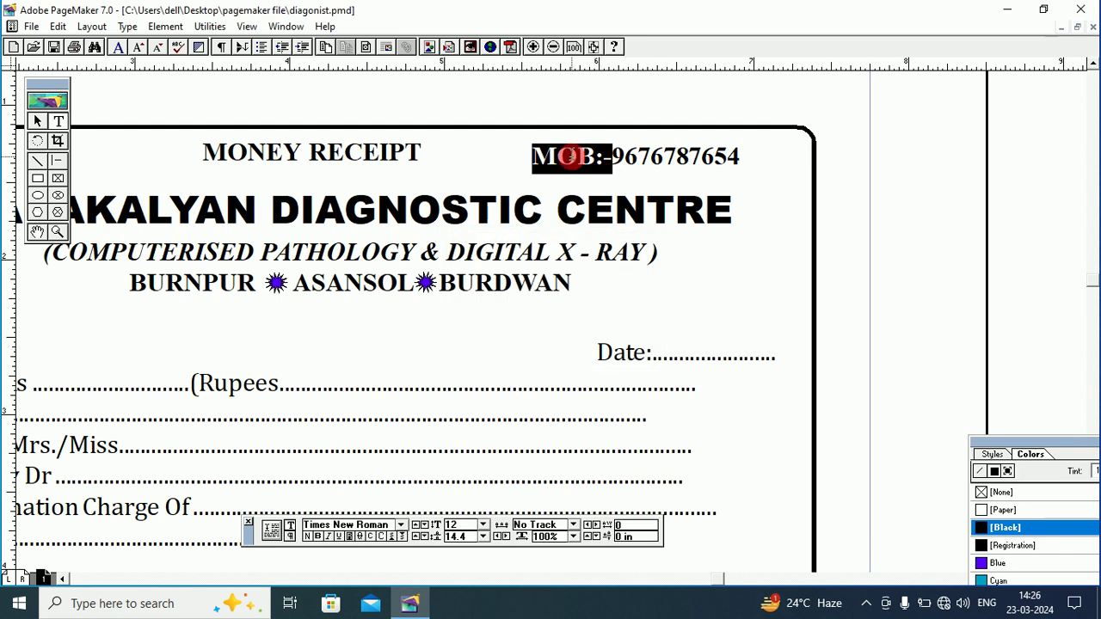
# Turn off All Caps on the mobile line and retype the label as 'Mob'.
pyautogui.click(563, 156)
pyautogui.moveTo(561, 156); pyautogui.dragTo(599, 156)
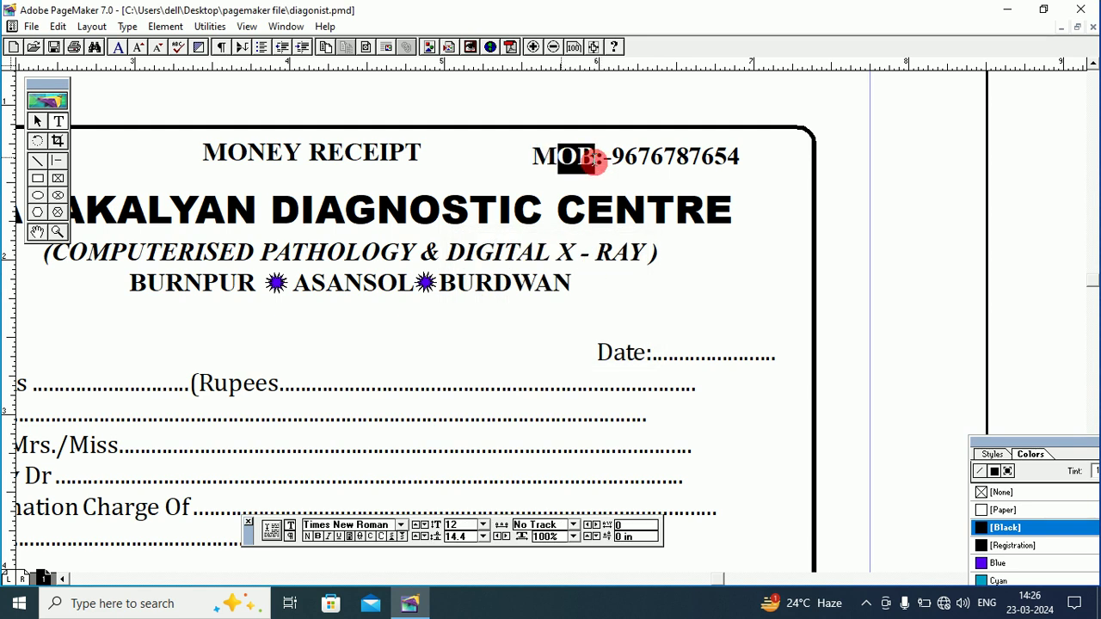
pyautogui.write('O')
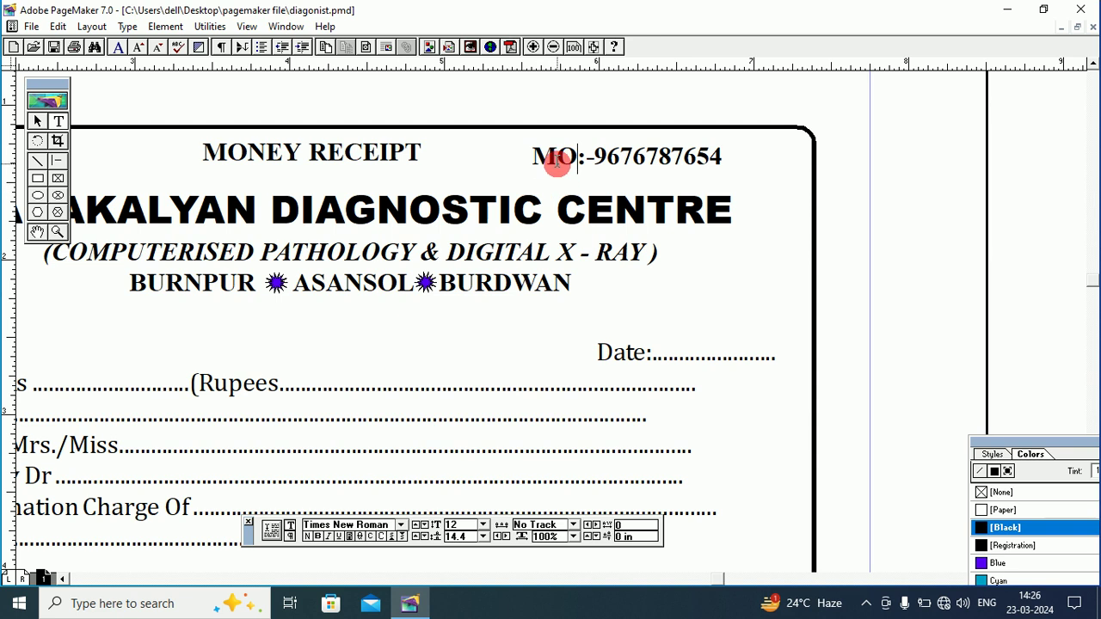
pyautogui.moveTo(560, 163); pyautogui.dragTo(568, 161)
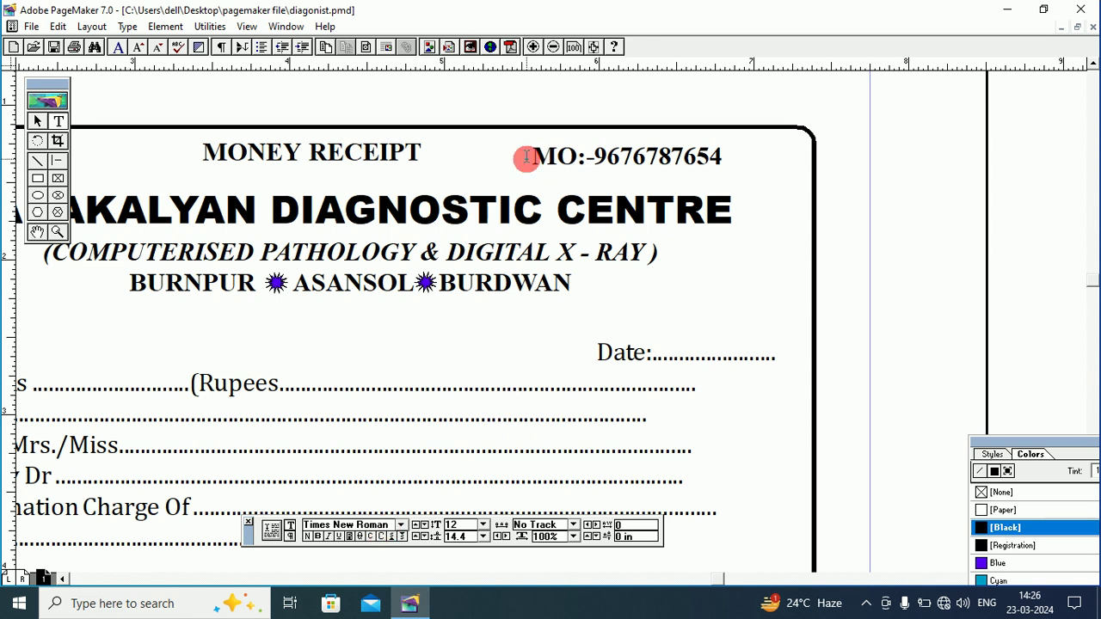
pyautogui.moveTo(526, 157); pyautogui.dragTo(739, 157)
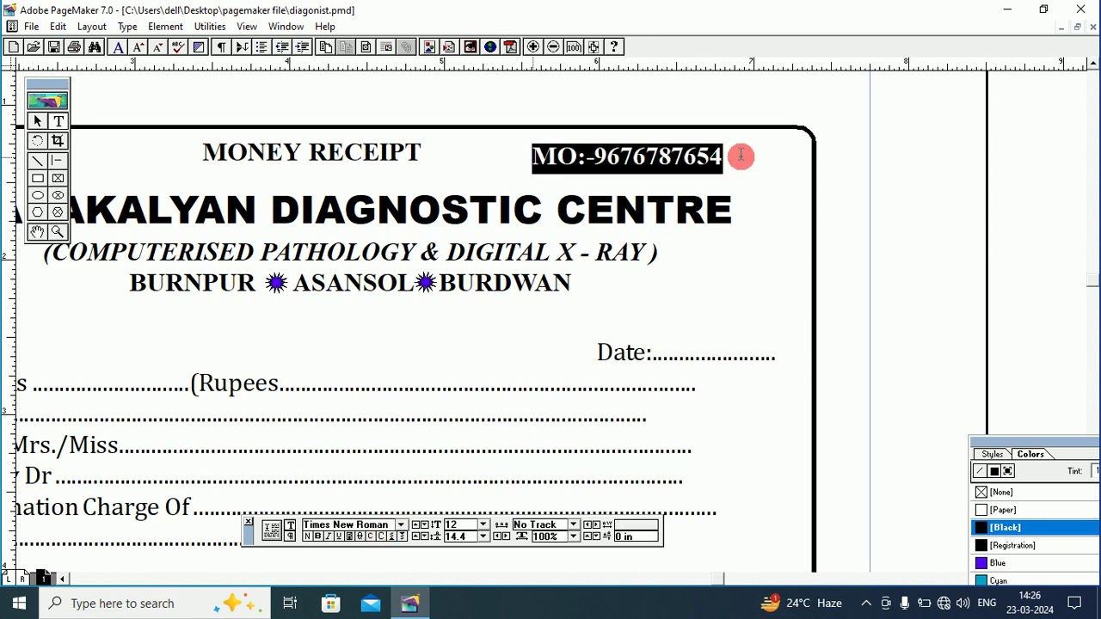
pyautogui.click(381, 536)
pyautogui.click(543, 157)
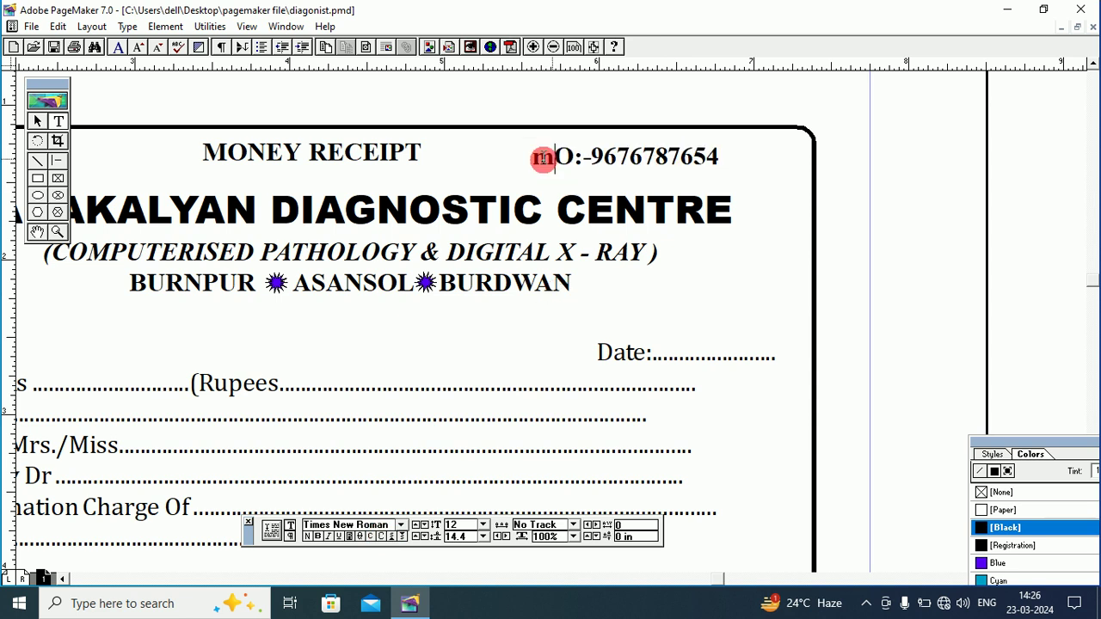
pyautogui.moveTo(534, 158); pyautogui.dragTo(574, 157)
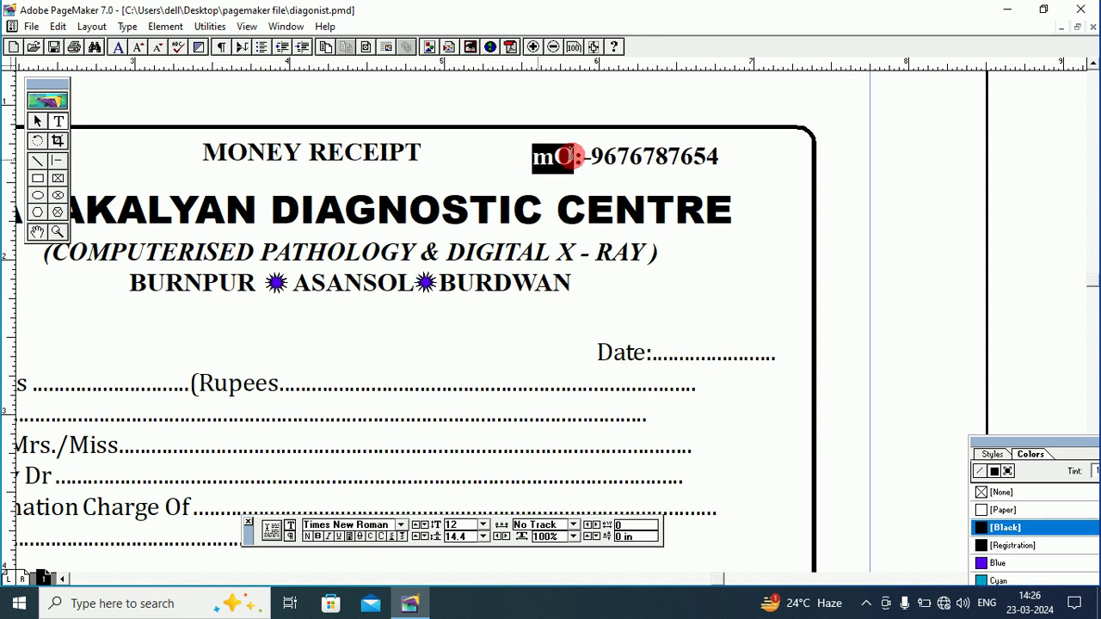
pyautogui.write('m')
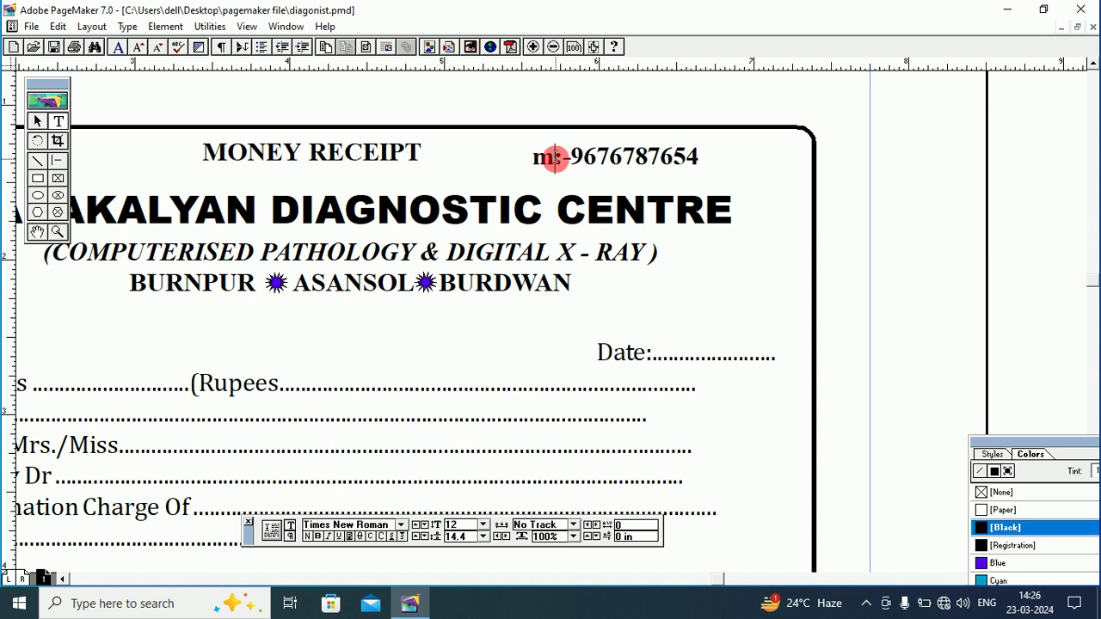
pyautogui.moveTo(556, 156); pyautogui.dragTo(532, 159)
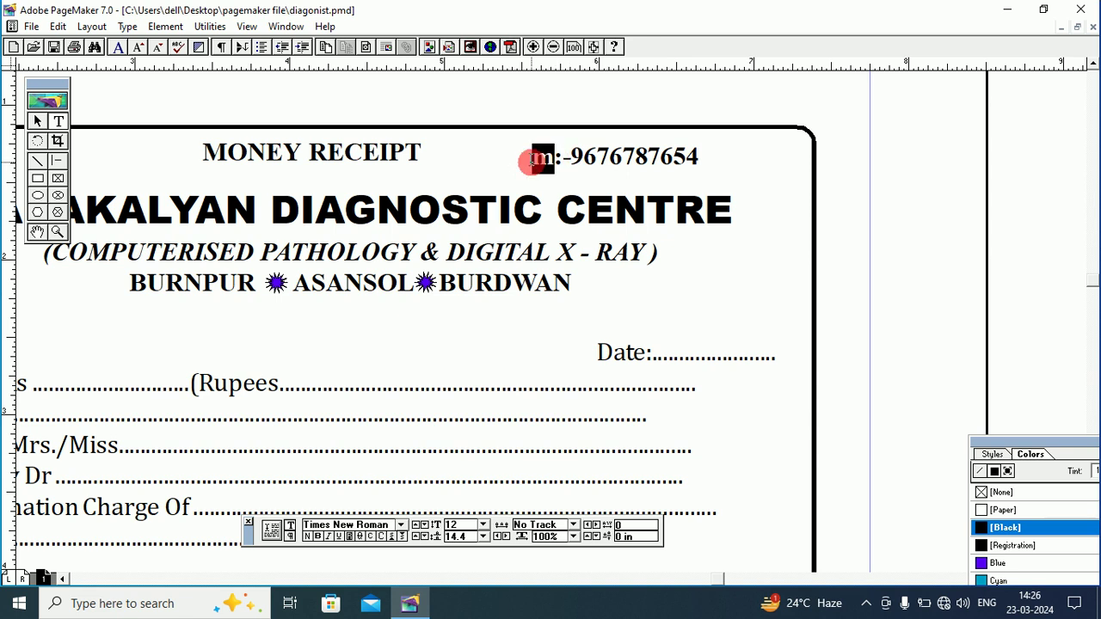
pyautogui.write('M')
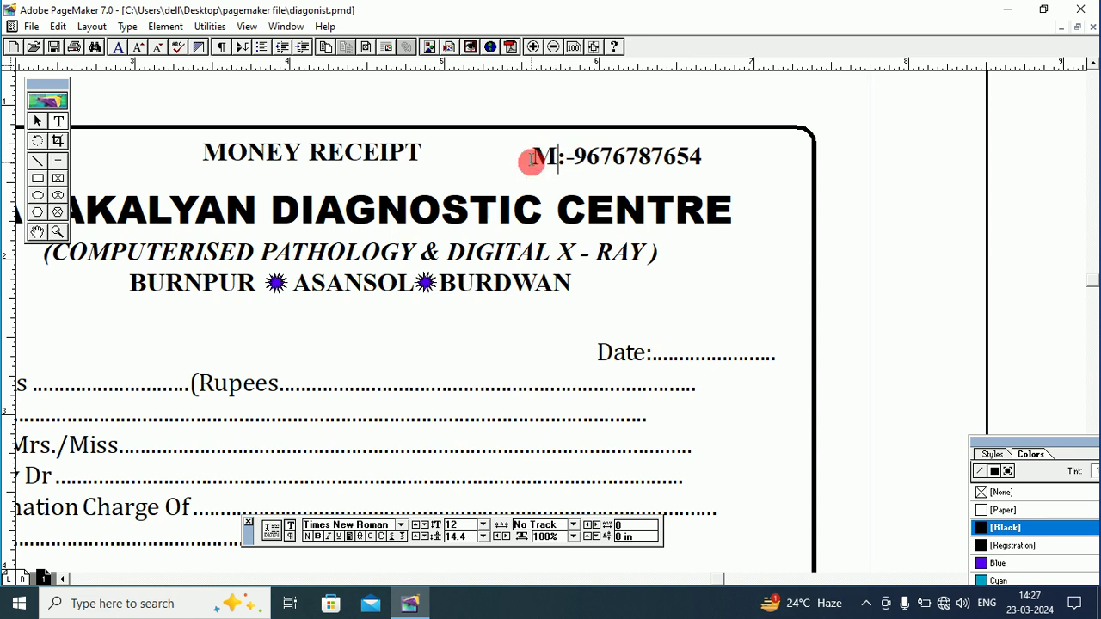
pyautogui.write('ob')
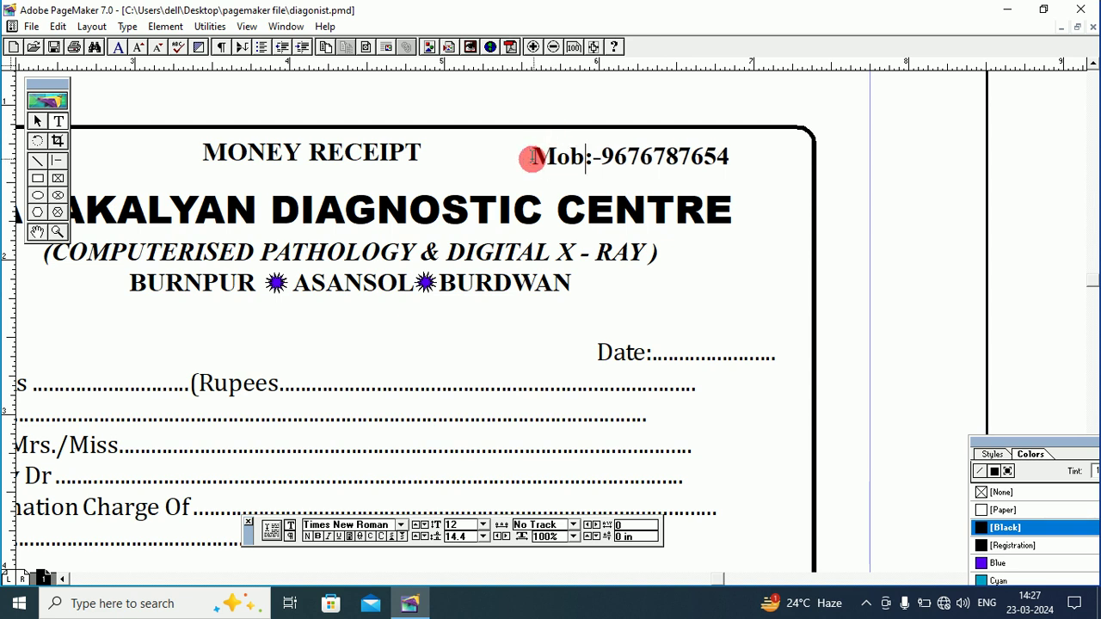
# Set the Mob line to 10 pt and fit its 1.25 in block into the top-right corner.
pyautogui.moveTo(534, 159); pyautogui.dragTo(750, 164)
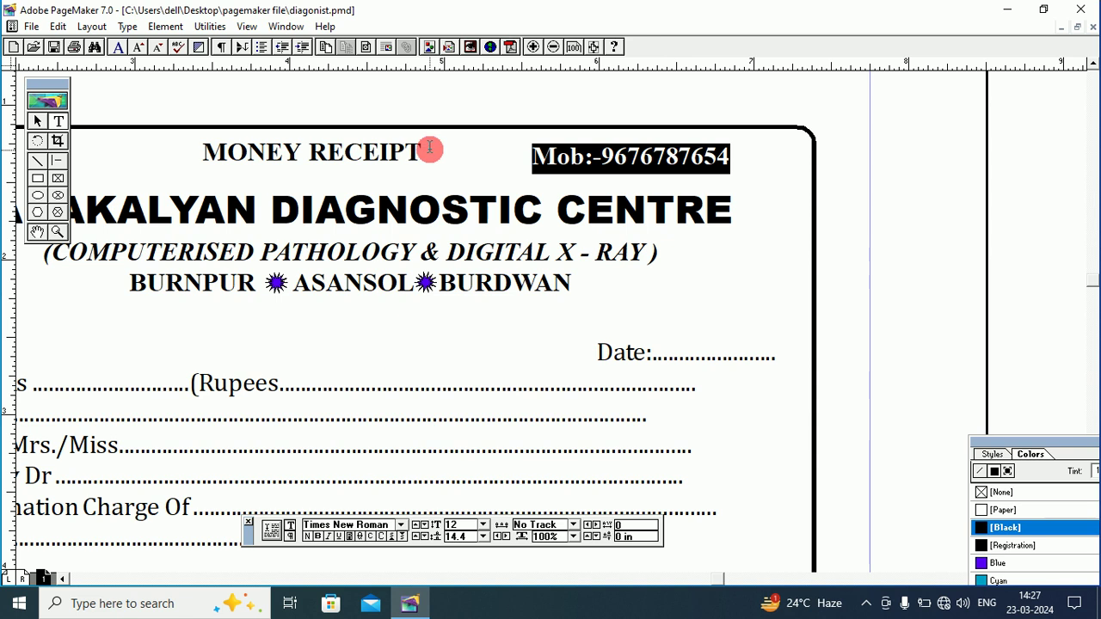
pyautogui.click(484, 525)
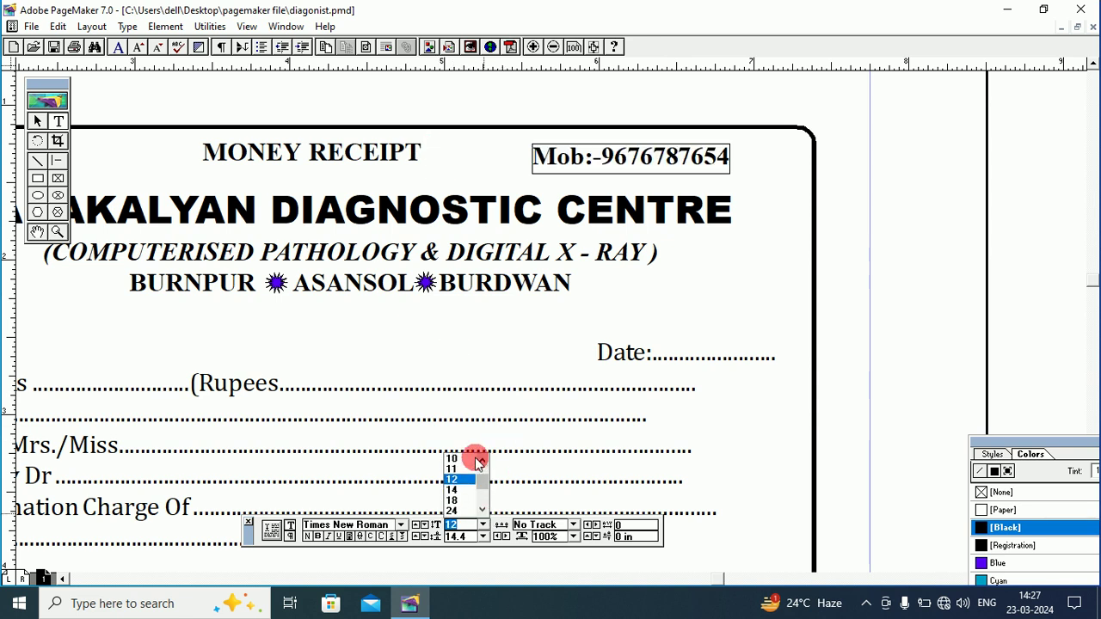
pyautogui.click(455, 457)
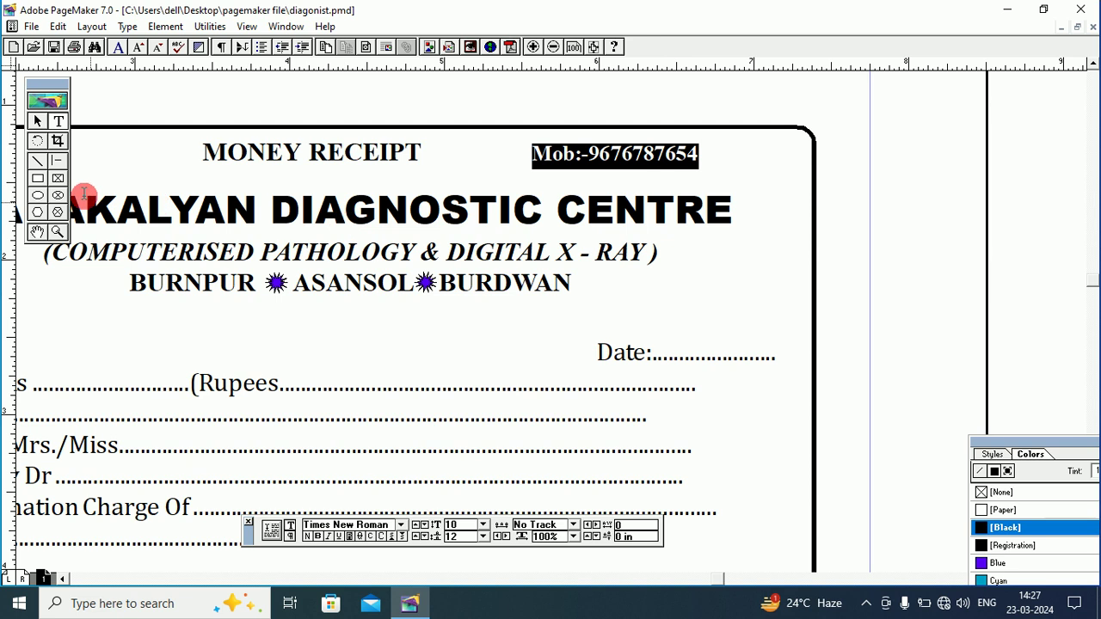
pyautogui.click(37, 121)
pyautogui.moveTo(601, 153); pyautogui.dragTo(656, 149)
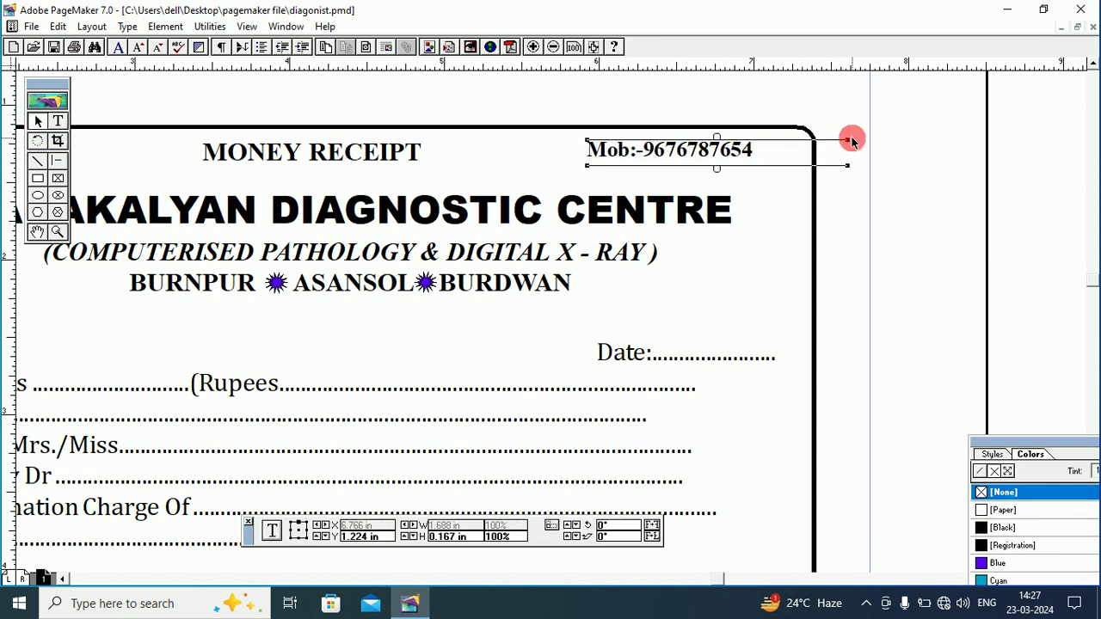
pyautogui.moveTo(848, 140); pyautogui.dragTo(781, 139)
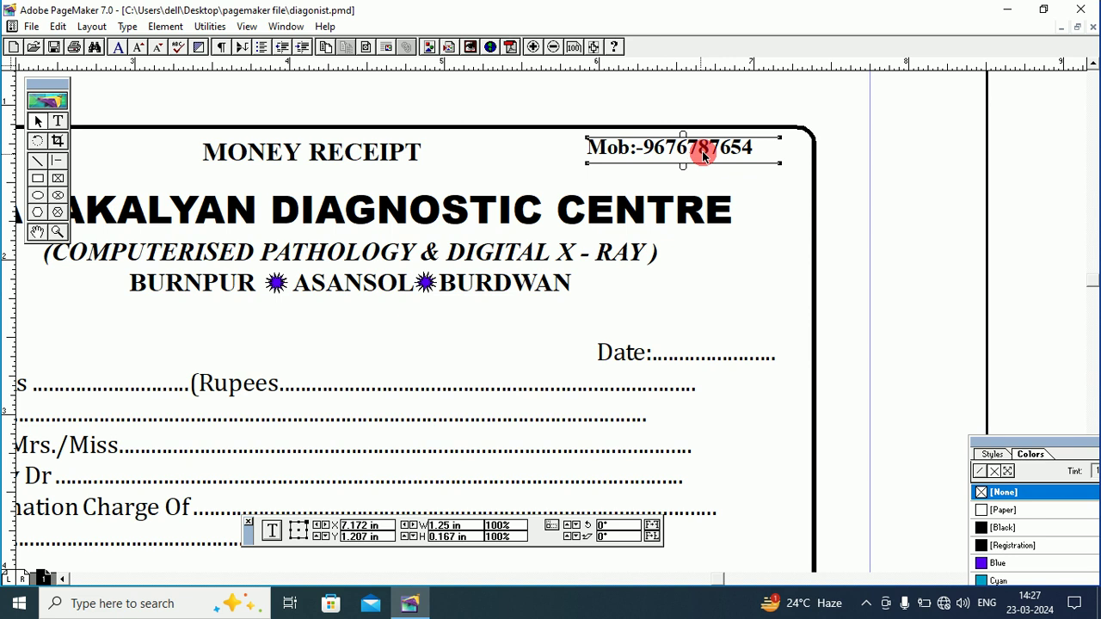
pyautogui.moveTo(705, 151); pyautogui.dragTo(717, 152)
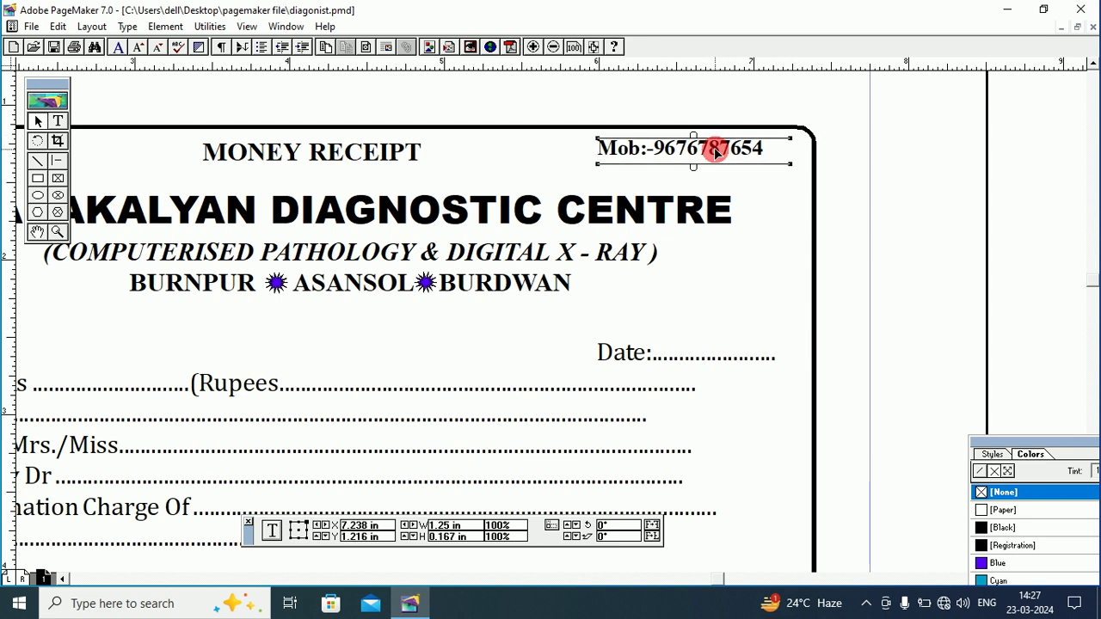
pyautogui.click(865, 149)
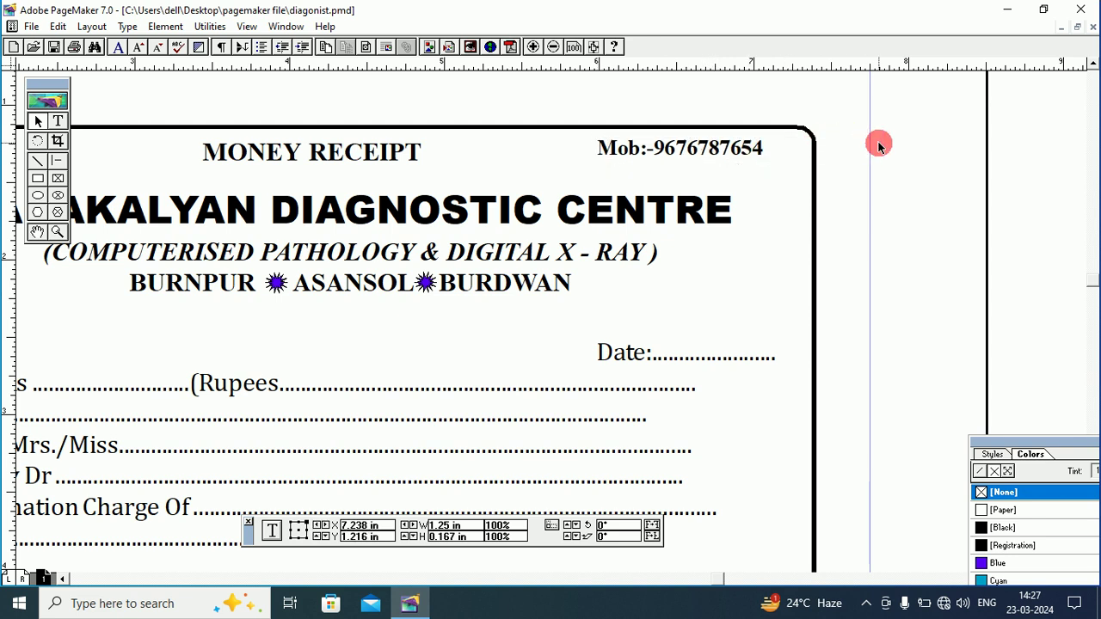
# Nudge MONEY RECEIPT slightly and draw a rectangle around it.
pyautogui.click(368, 154)
pyautogui.moveTo(368, 154); pyautogui.dragTo(361, 151)
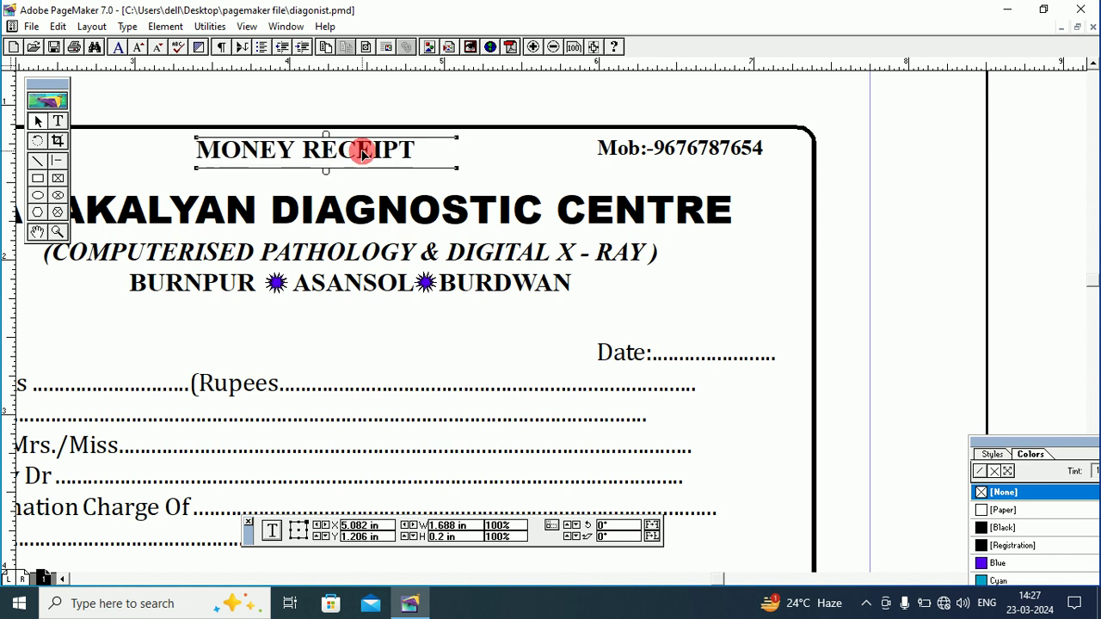
pyautogui.click(37, 176)
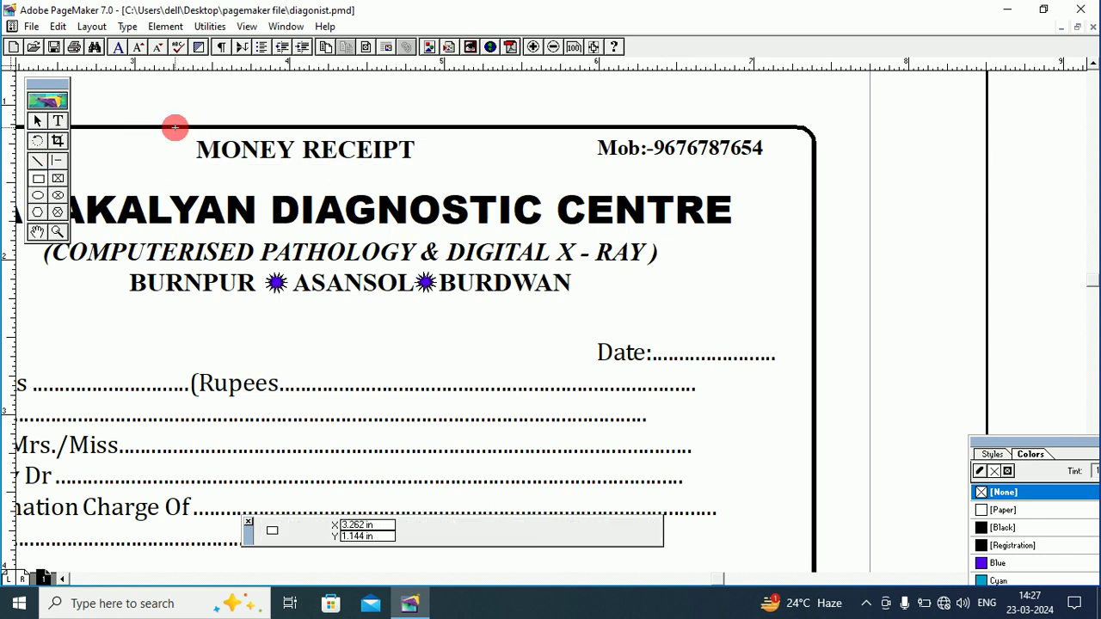
pyautogui.moveTo(175, 127)
pyautogui.mouseDown()
pyautogui.moveTo(430, 150)
pyautogui.moveTo(446, 171)
pyautogui.mouseUp()
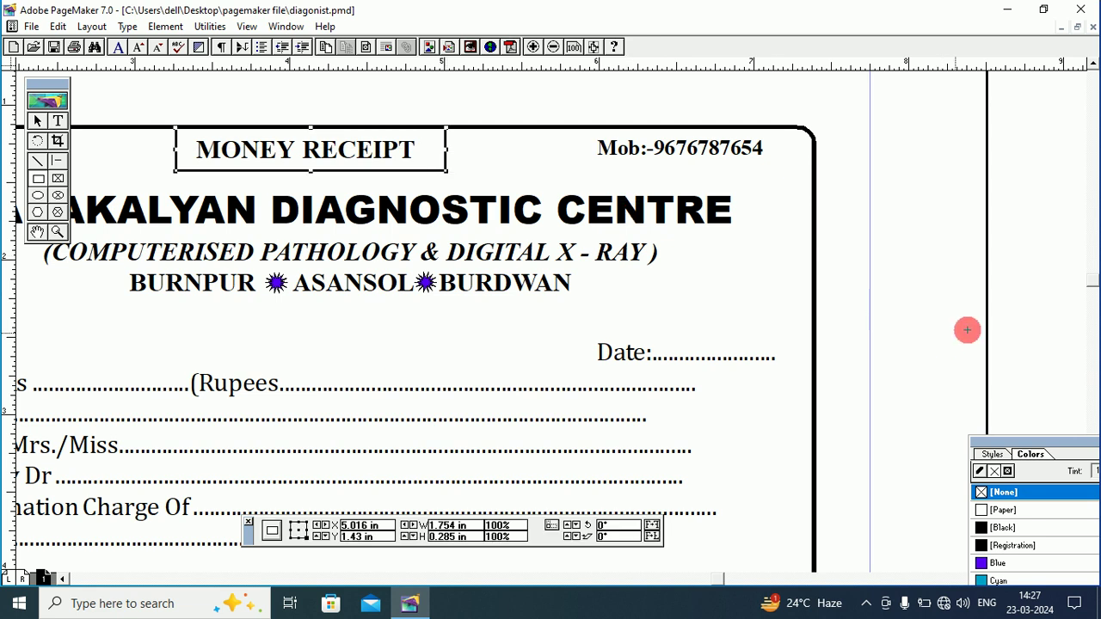
# Fill the rectangle with Blue at 50% tint and remove its black border.
pyautogui.moveTo(1015, 442); pyautogui.dragTo(872, 172)
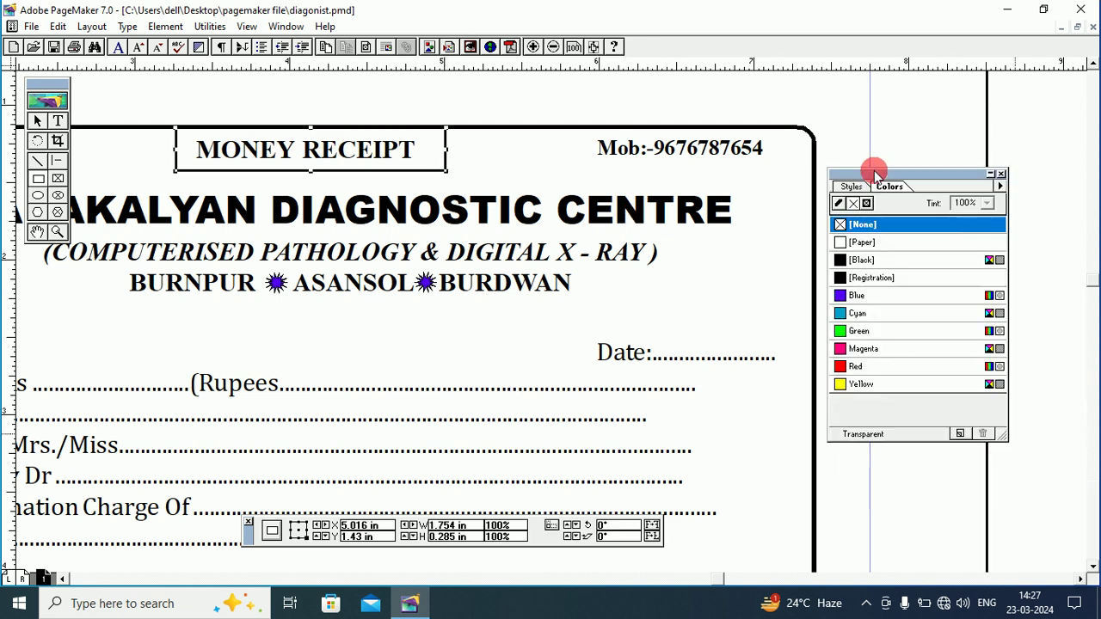
pyautogui.click(842, 297)
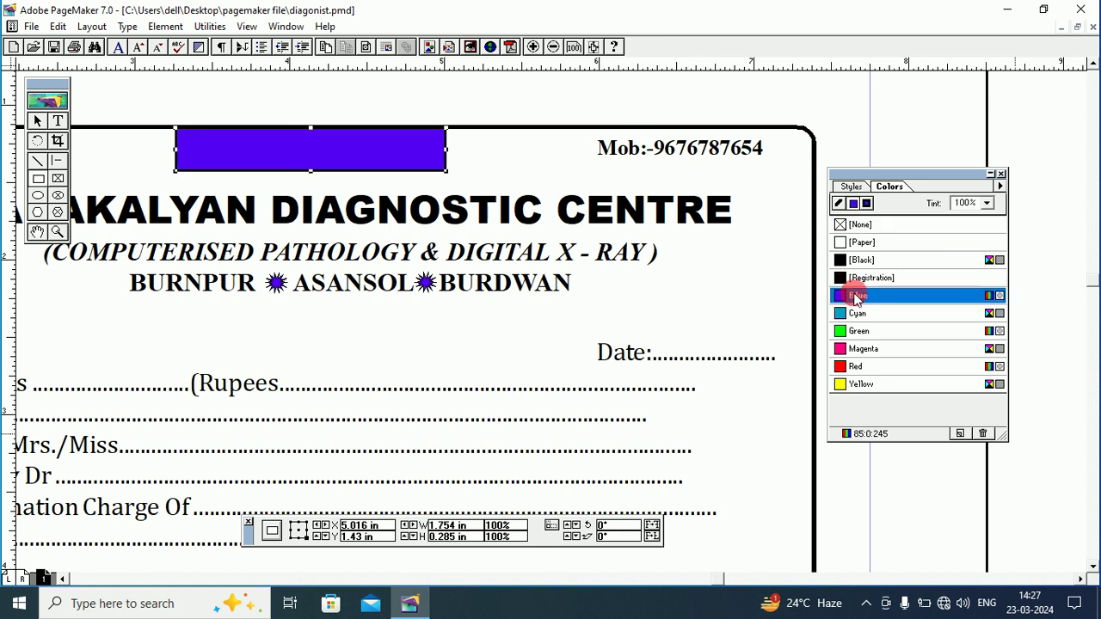
pyautogui.click(985, 203)
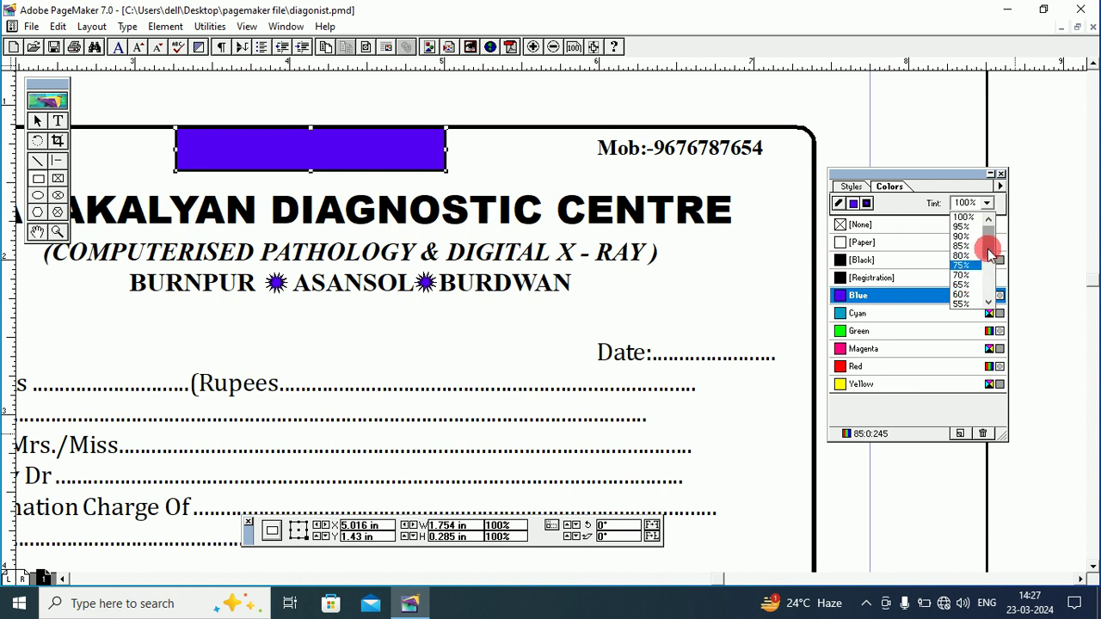
pyautogui.moveTo(991, 248); pyautogui.dragTo(991, 260)
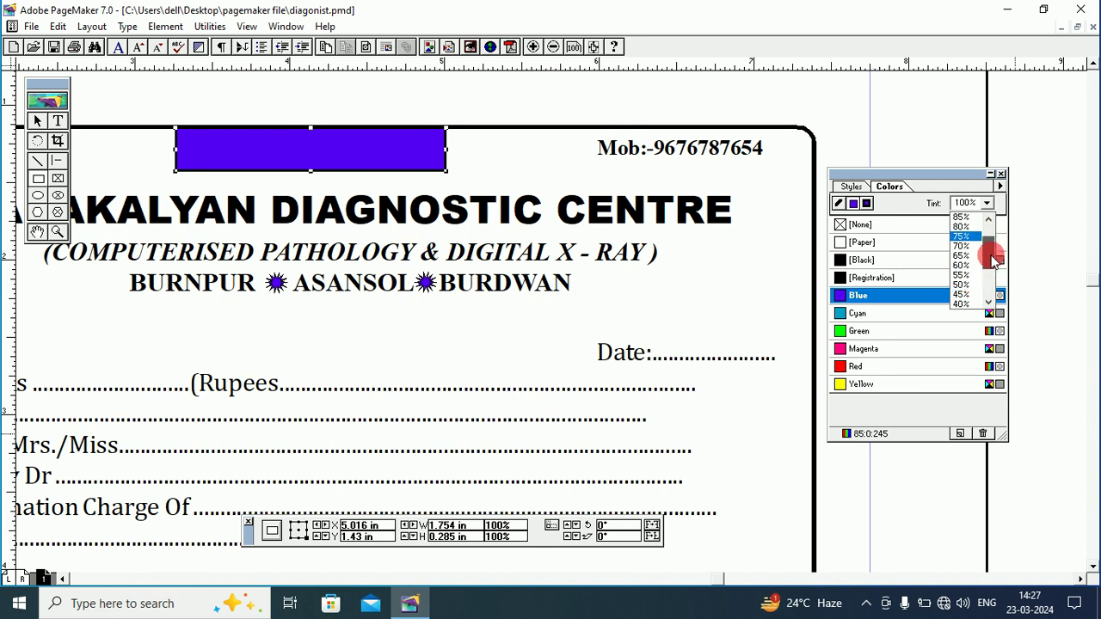
pyautogui.click(960, 284)
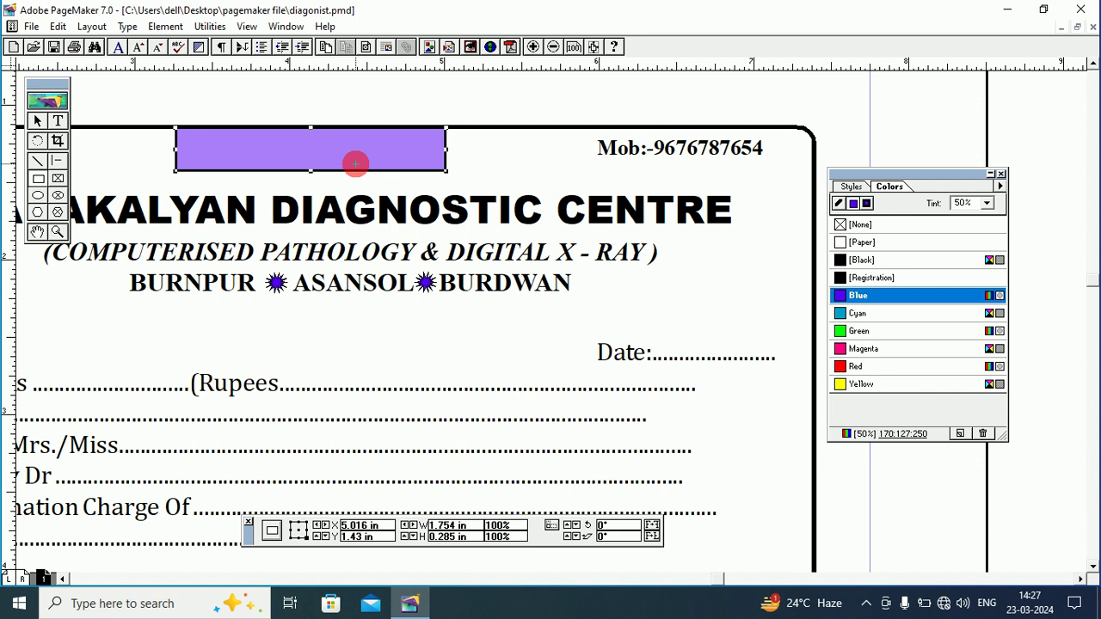
pyautogui.click(840, 203)
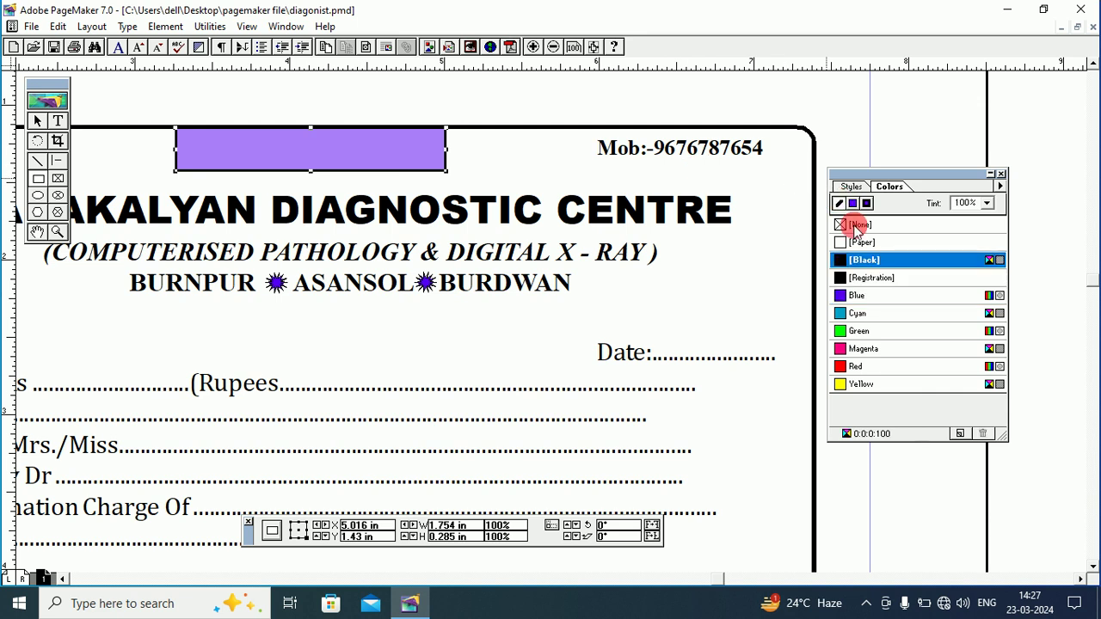
pyautogui.click(840, 225)
pyautogui.click(373, 153)
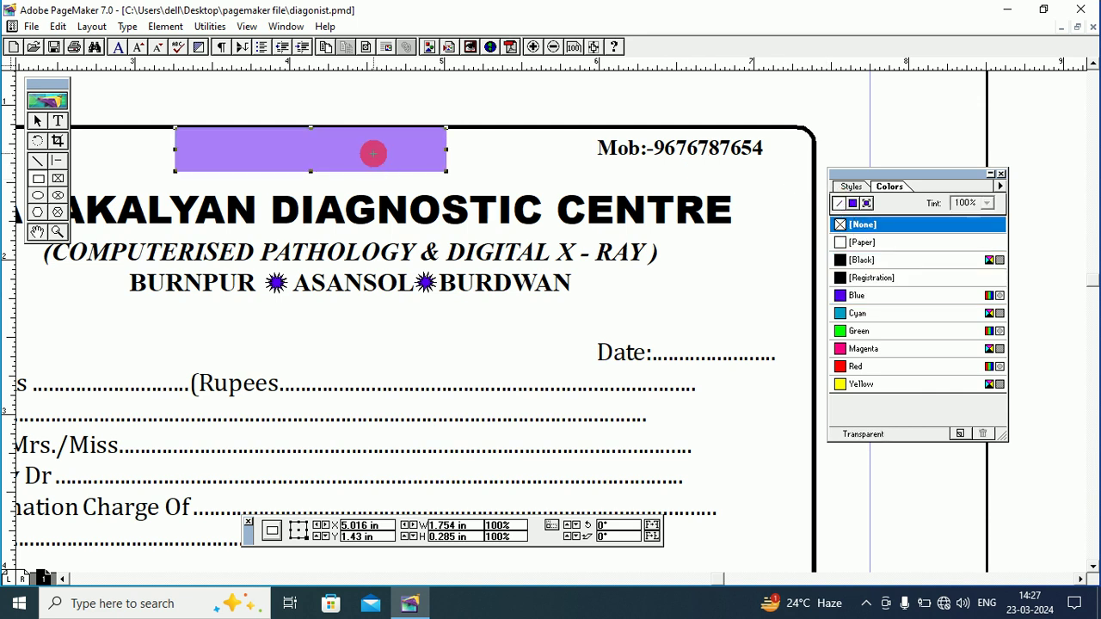
pyautogui.press('Down')
pyautogui.press('Down')
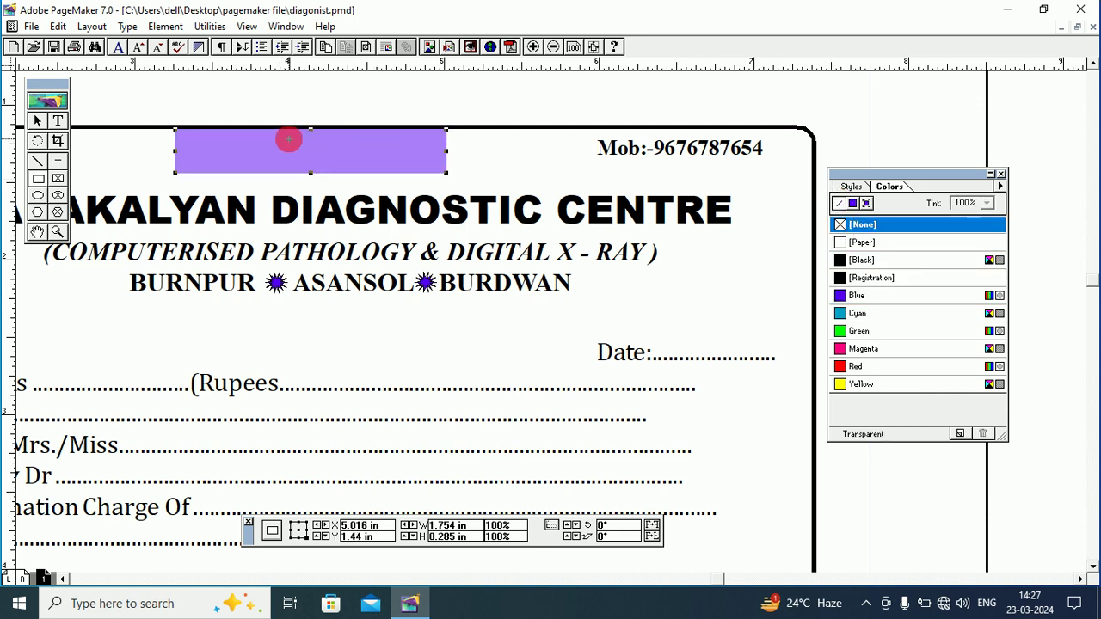
pyautogui.press('Up')
# Send the tinted rectangle behind the MONEY RECEIPT text.
pyautogui.click(158, 27)
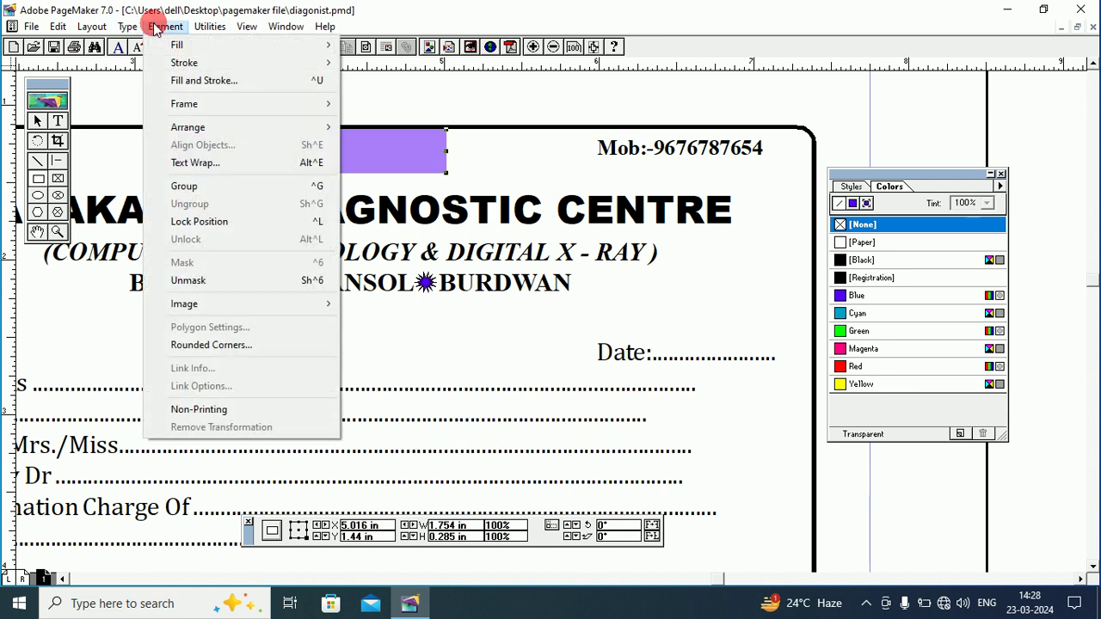
pyautogui.moveTo(197, 128)
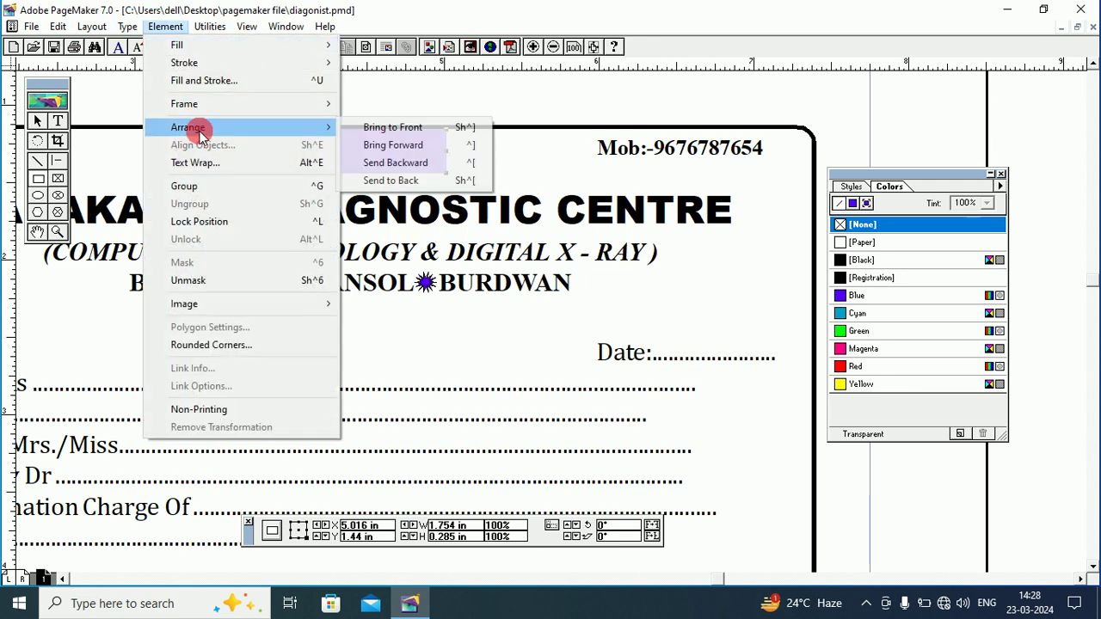
pyautogui.click(364, 181)
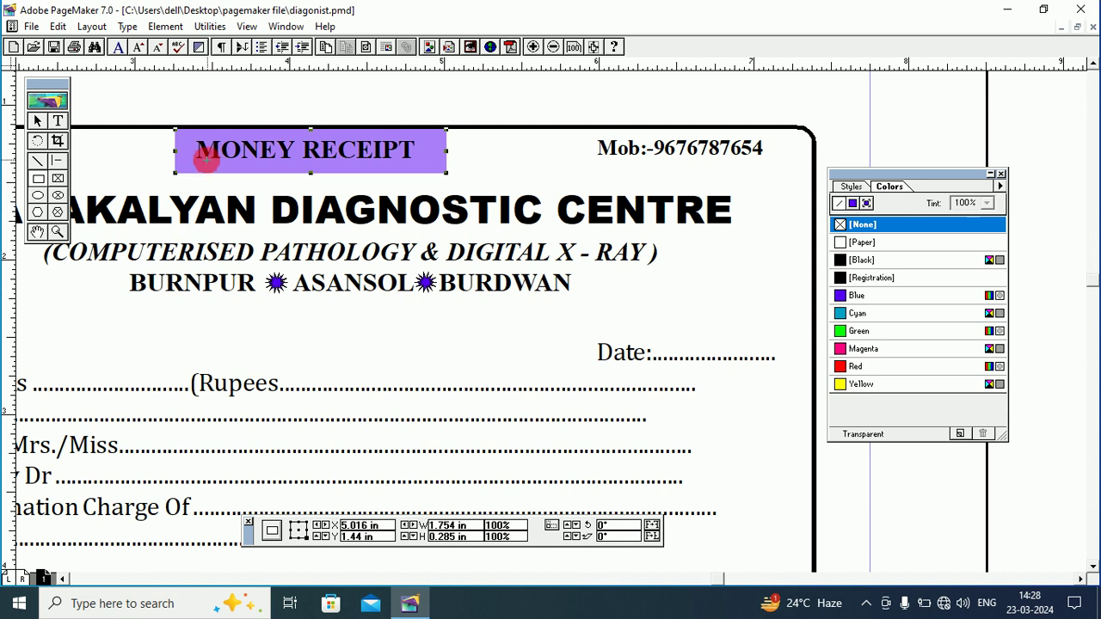
# Make the MONEY RECEIPT lettering white with the [Paper] colour.
pyautogui.click(58, 122)
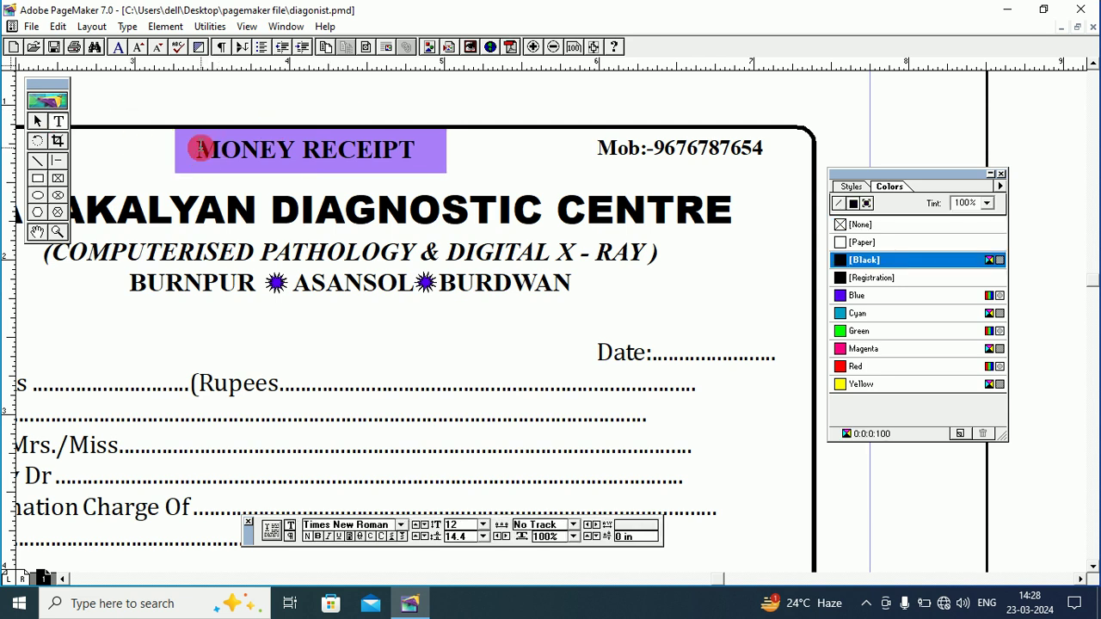
pyautogui.moveTo(197, 148); pyautogui.dragTo(420, 149)
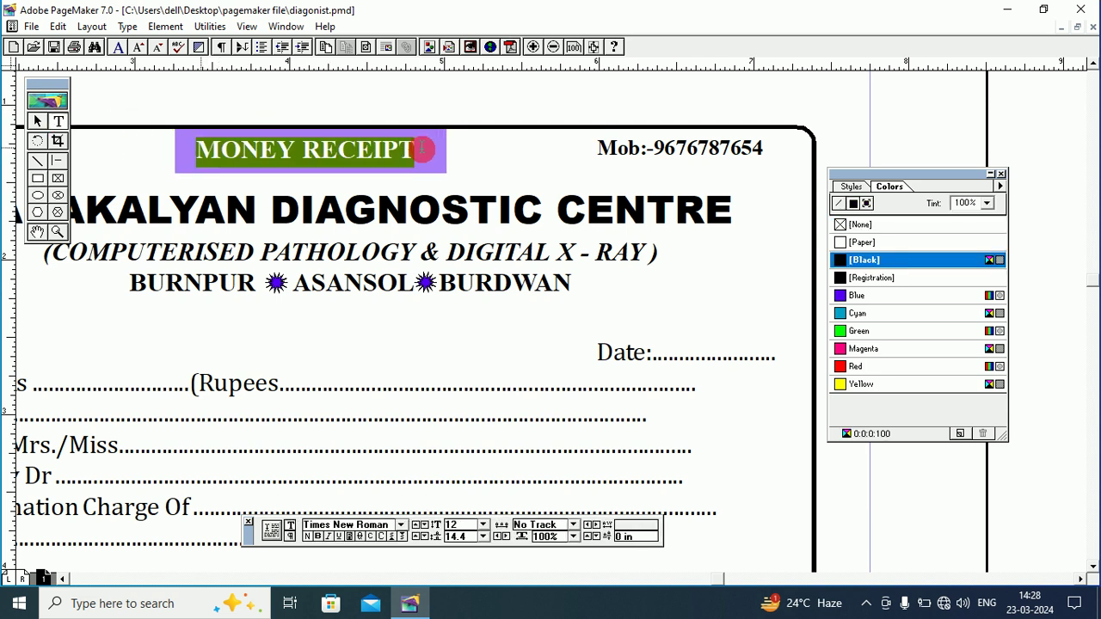
pyautogui.click(838, 241)
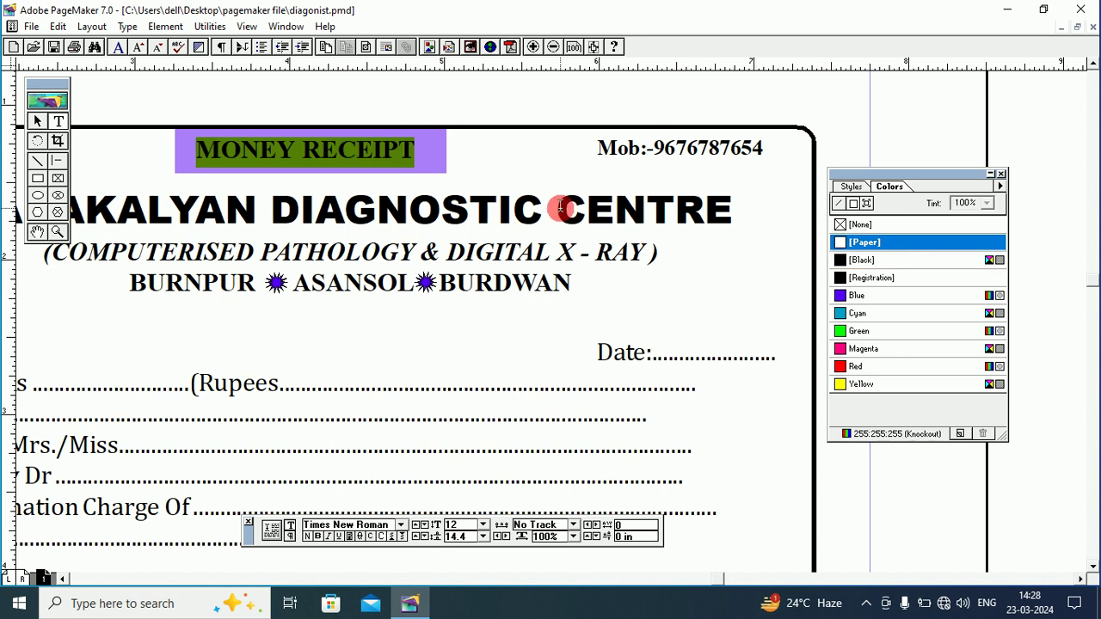
pyautogui.click(477, 152)
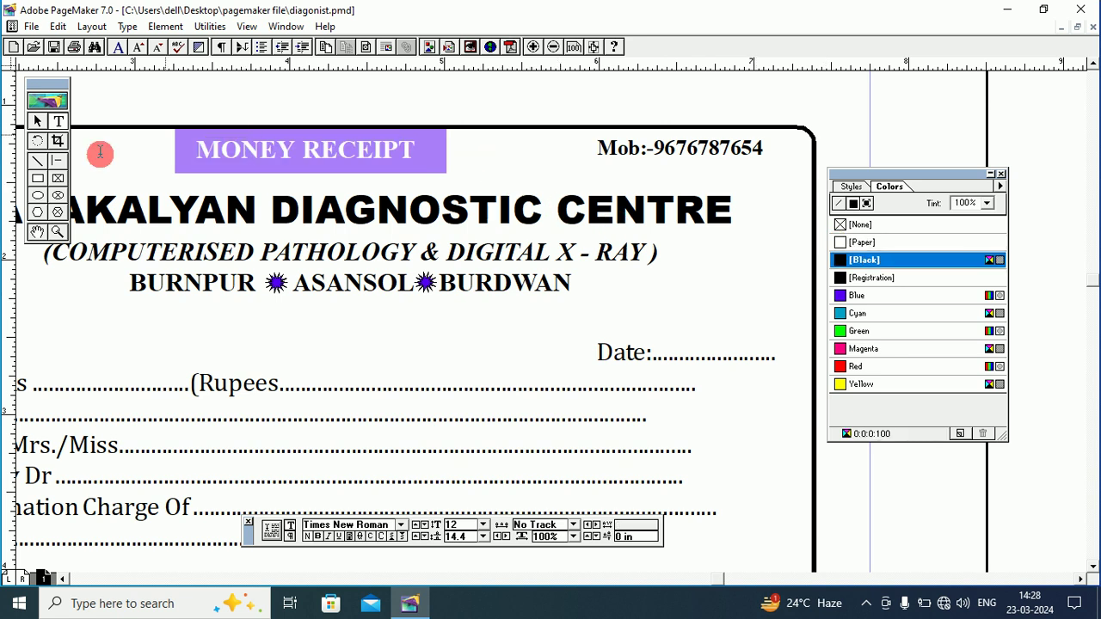
# Colour the centre name, subtitle and town lines Blue at 50% tint.
pyautogui.click(37, 232)
pyautogui.moveTo(228, 241); pyautogui.dragTo(422, 229)
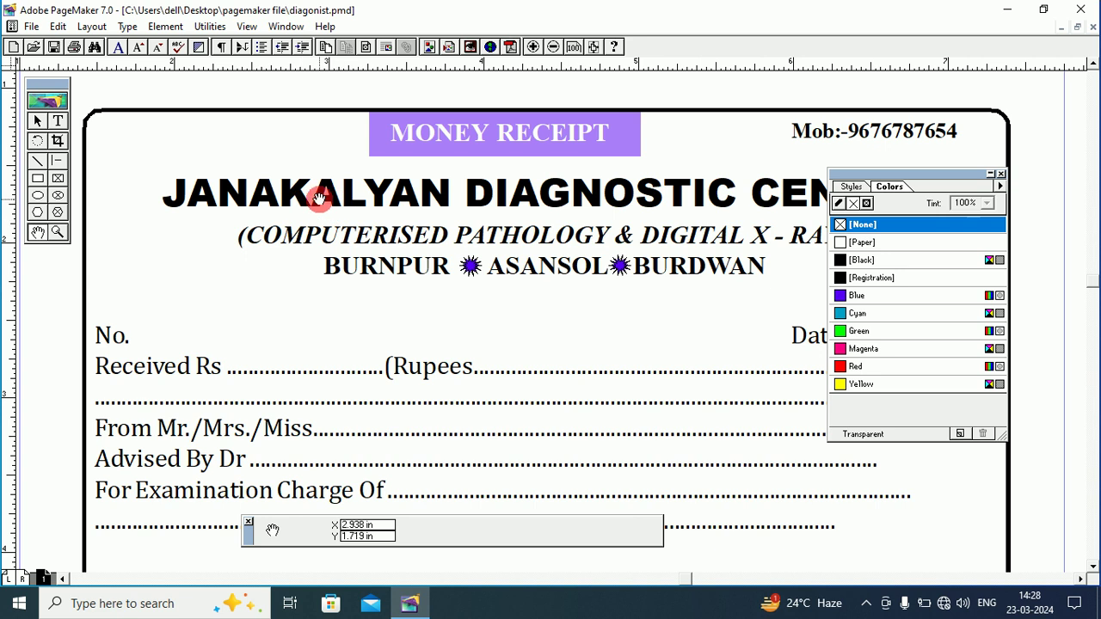
pyautogui.moveTo(318, 198); pyautogui.dragTo(102, 166)
pyautogui.click(60, 137)
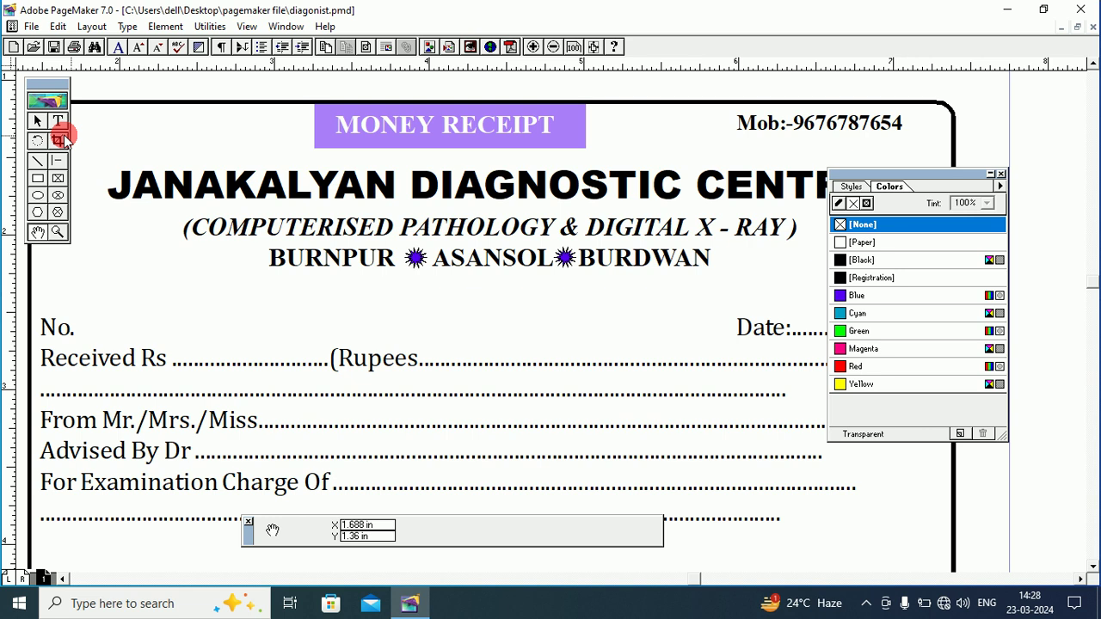
pyautogui.click(58, 120)
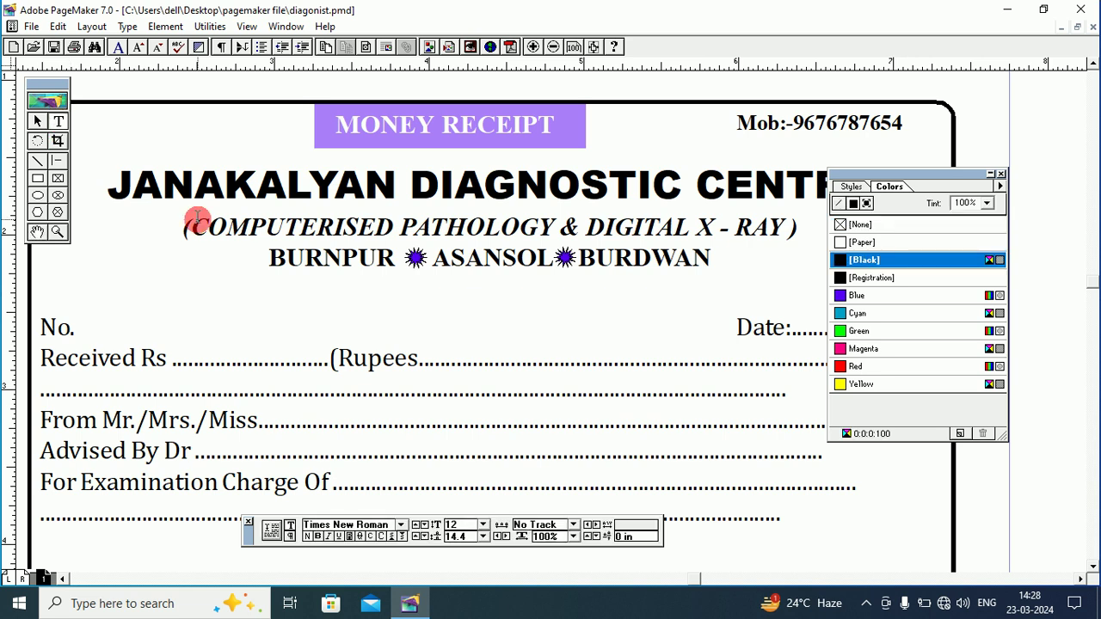
pyautogui.moveTo(131, 184); pyautogui.dragTo(800, 258)
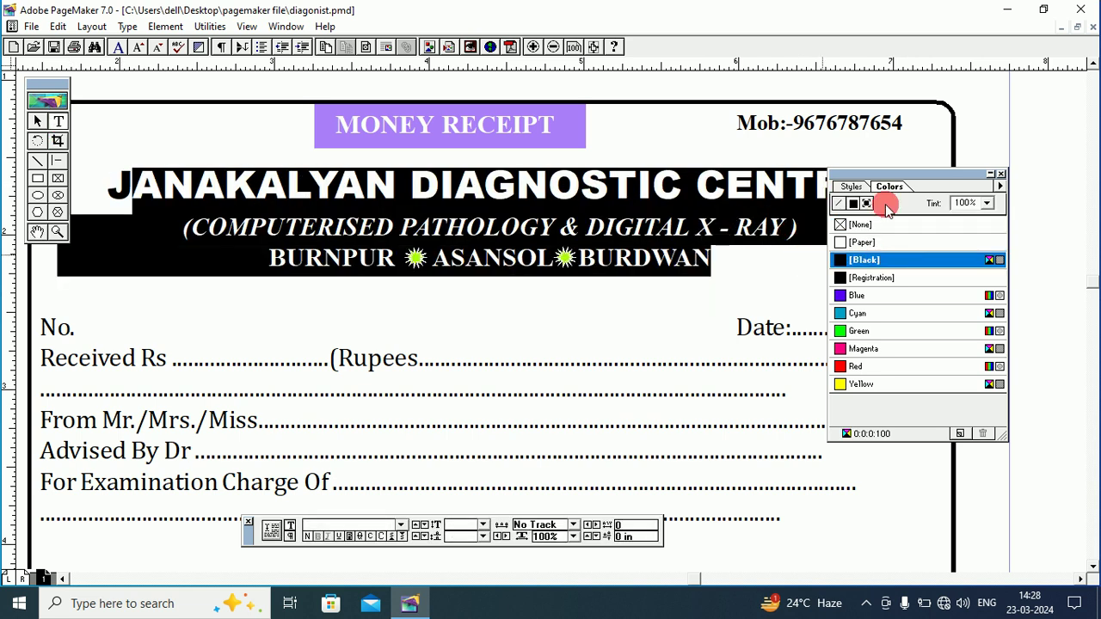
pyautogui.moveTo(885, 181); pyautogui.dragTo(891, 237)
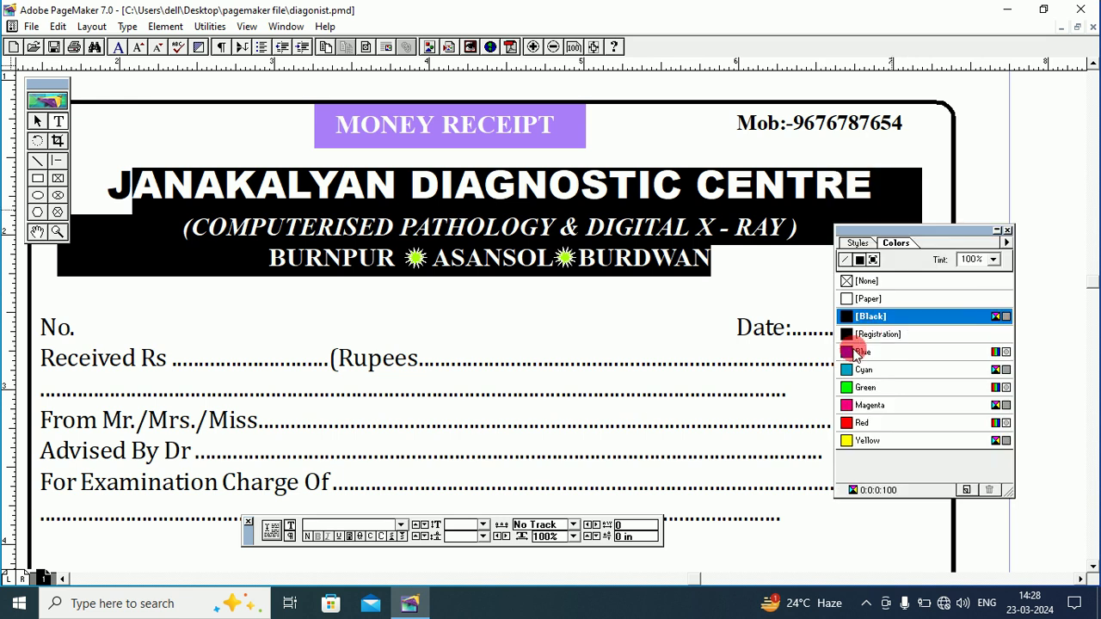
pyautogui.click(857, 352)
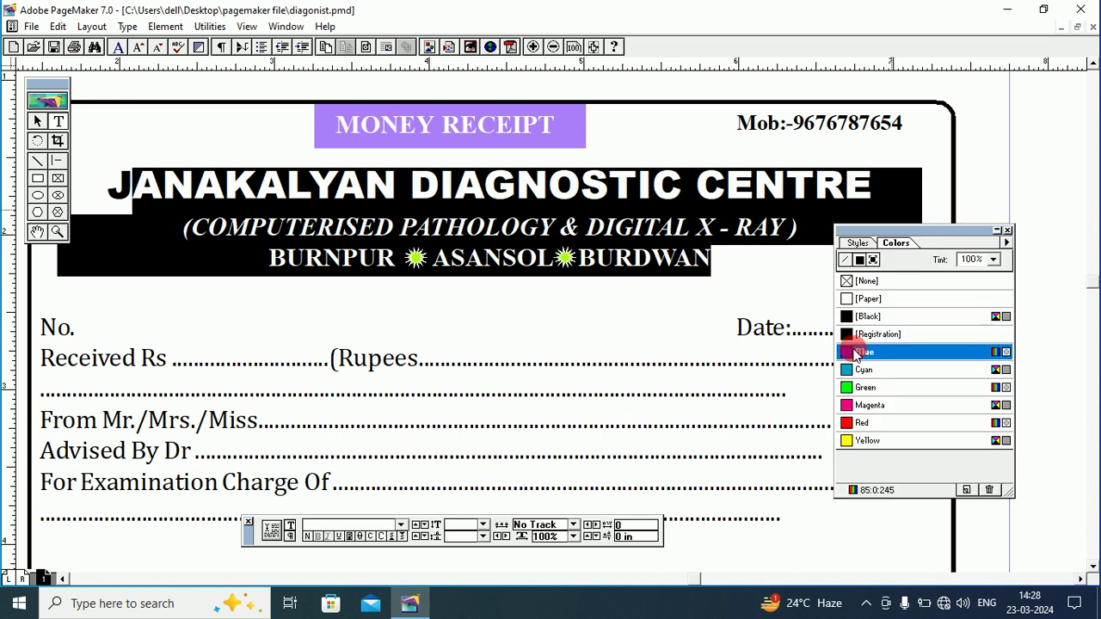
pyautogui.click(992, 260)
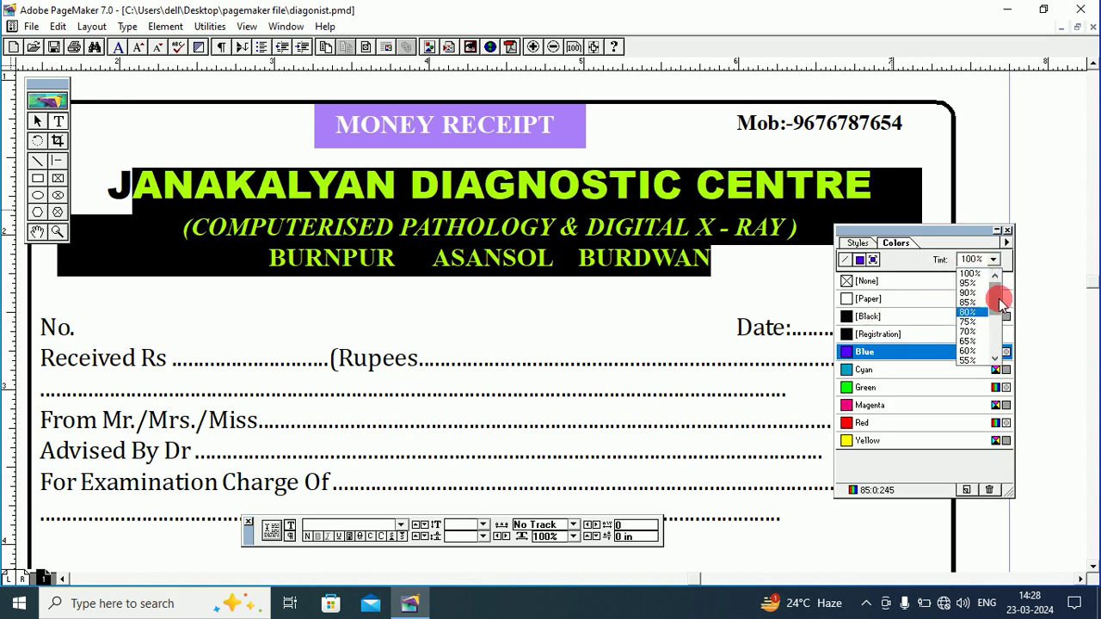
pyautogui.moveTo(1000, 295); pyautogui.dragTo(1002, 317)
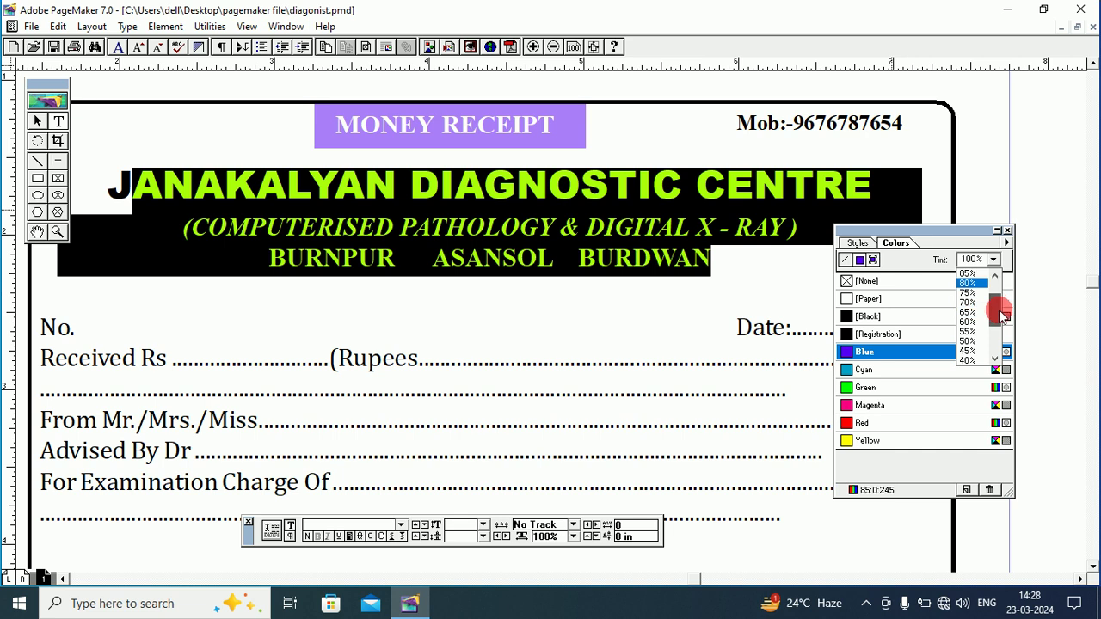
pyautogui.click(974, 343)
pyautogui.click(675, 259)
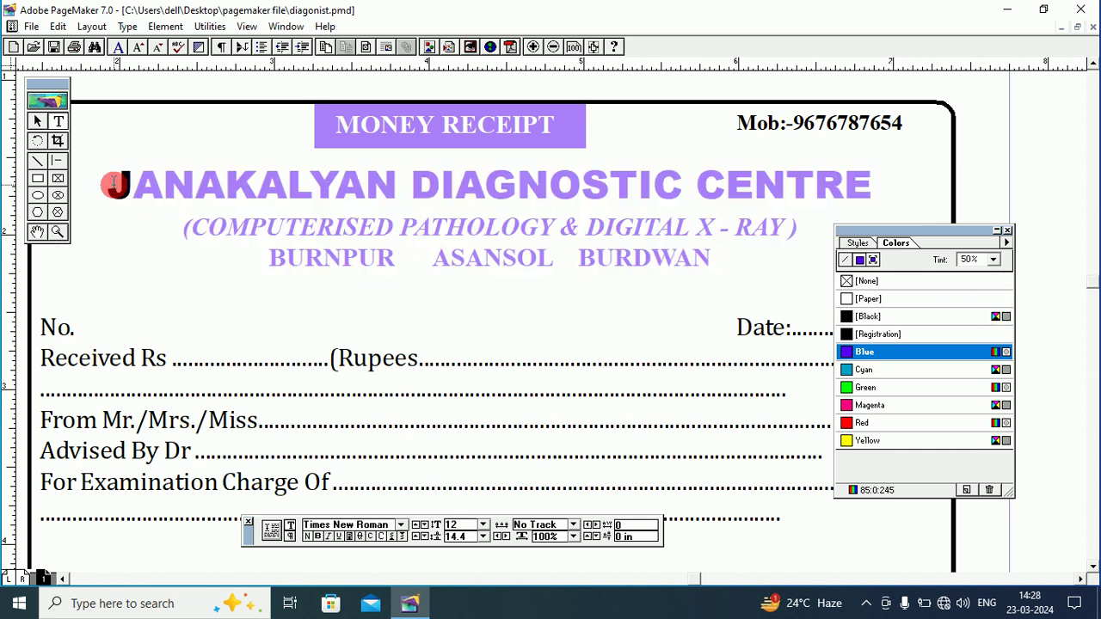
# Colour the large initial J Blue at 50% tint.
pyautogui.moveTo(116, 181); pyautogui.dragTo(133, 186)
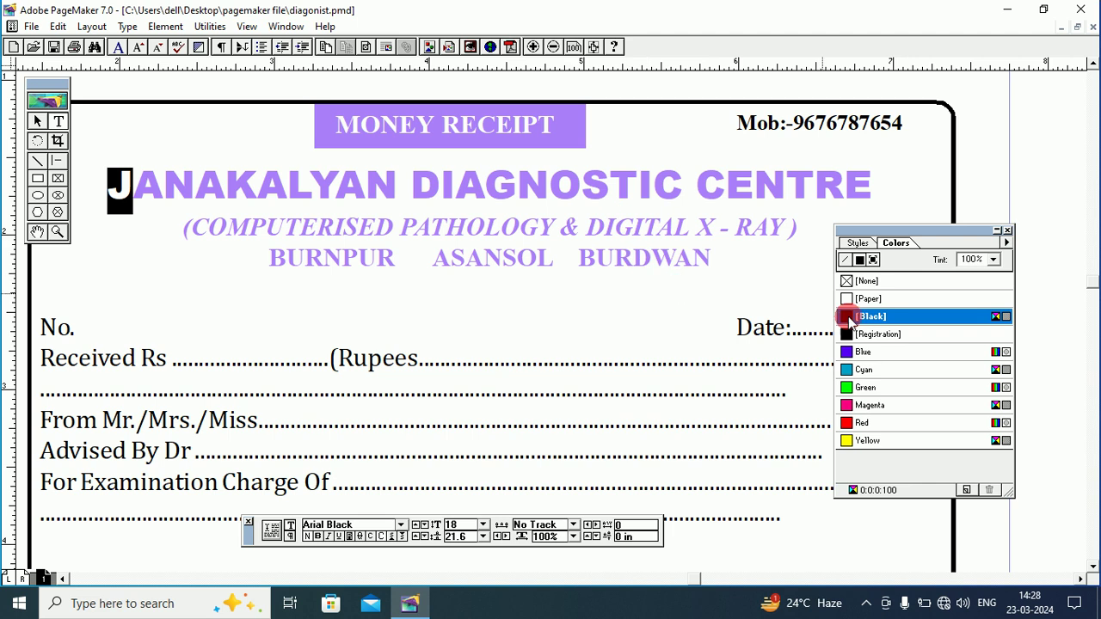
pyautogui.click(850, 357)
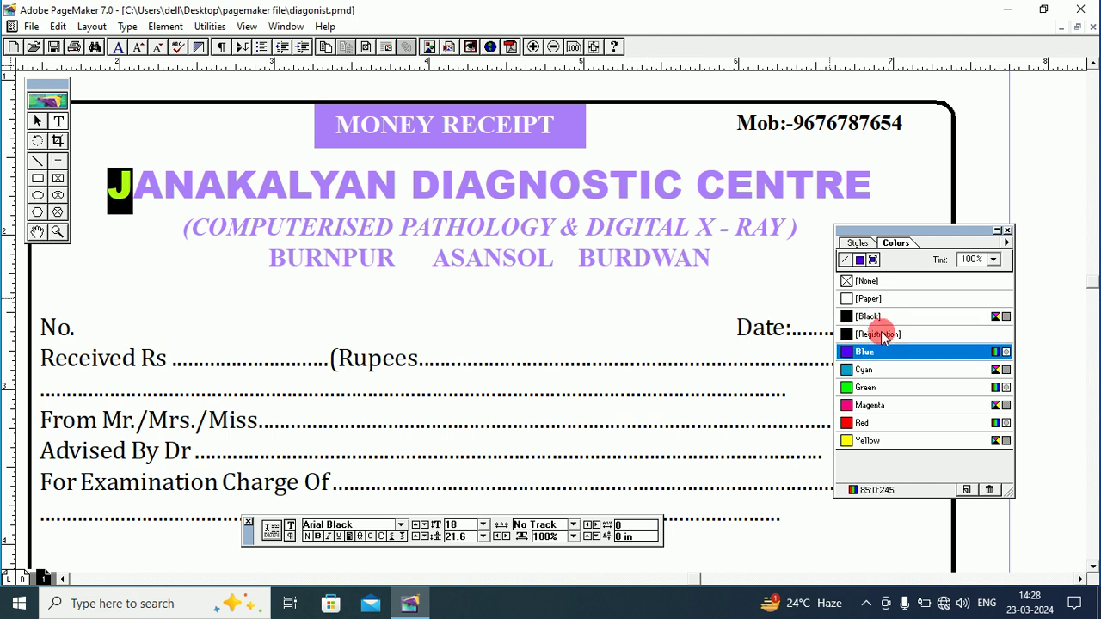
pyautogui.click(993, 260)
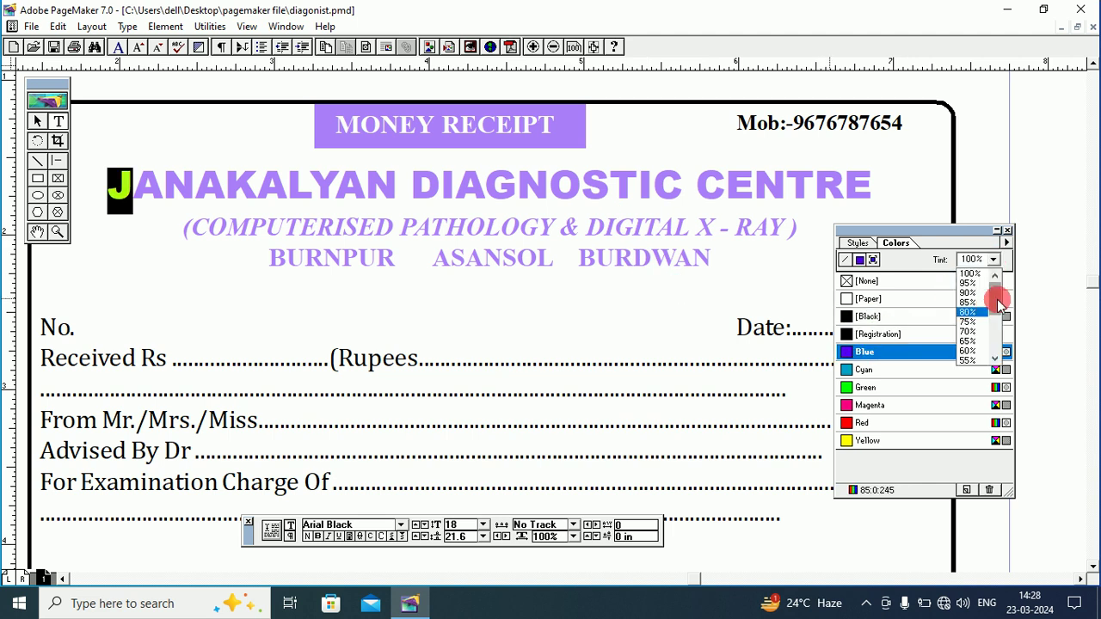
pyautogui.moveTo(998, 303); pyautogui.dragTo(997, 312)
pyautogui.click(966, 347)
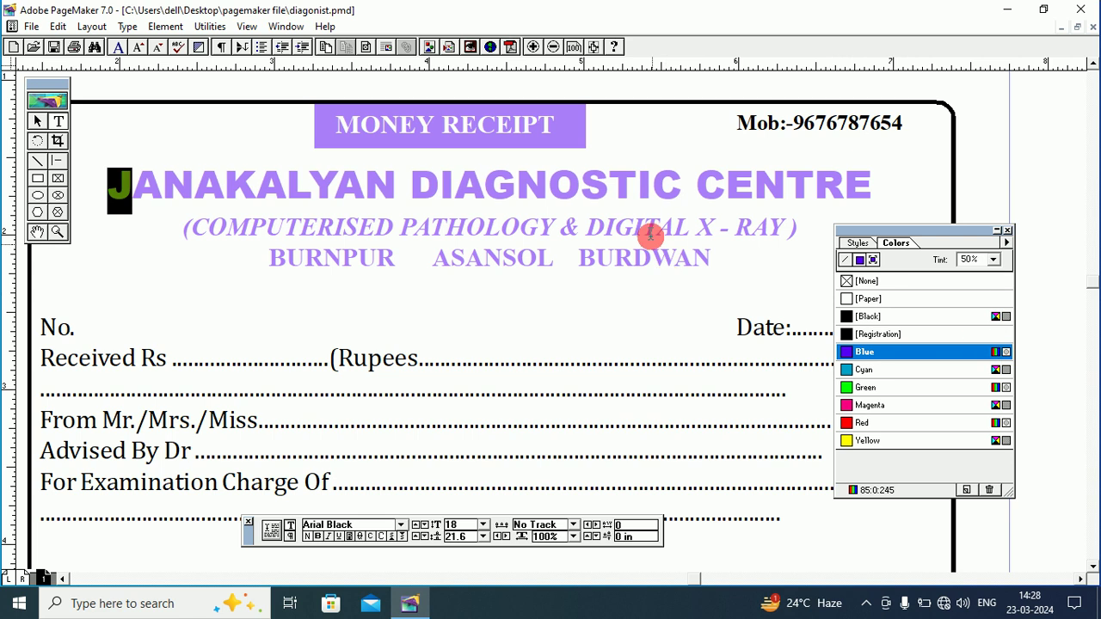
pyautogui.click(650, 236)
# Colour the mobile number line Blue at 50% tint.
pyautogui.moveTo(737, 123); pyautogui.dragTo(917, 167)
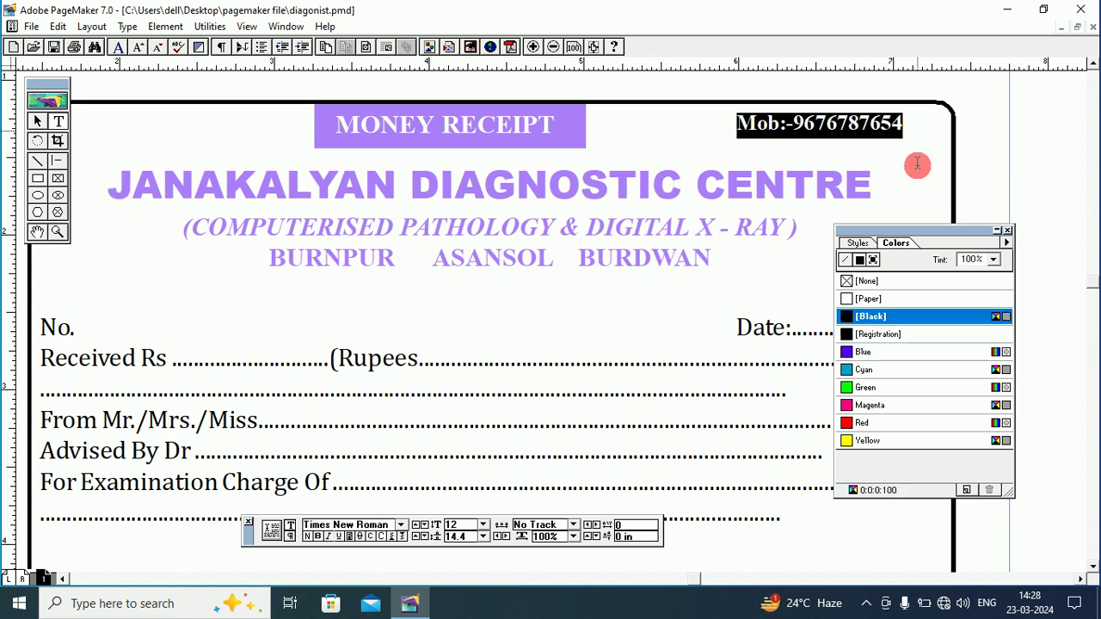
pyautogui.click(849, 352)
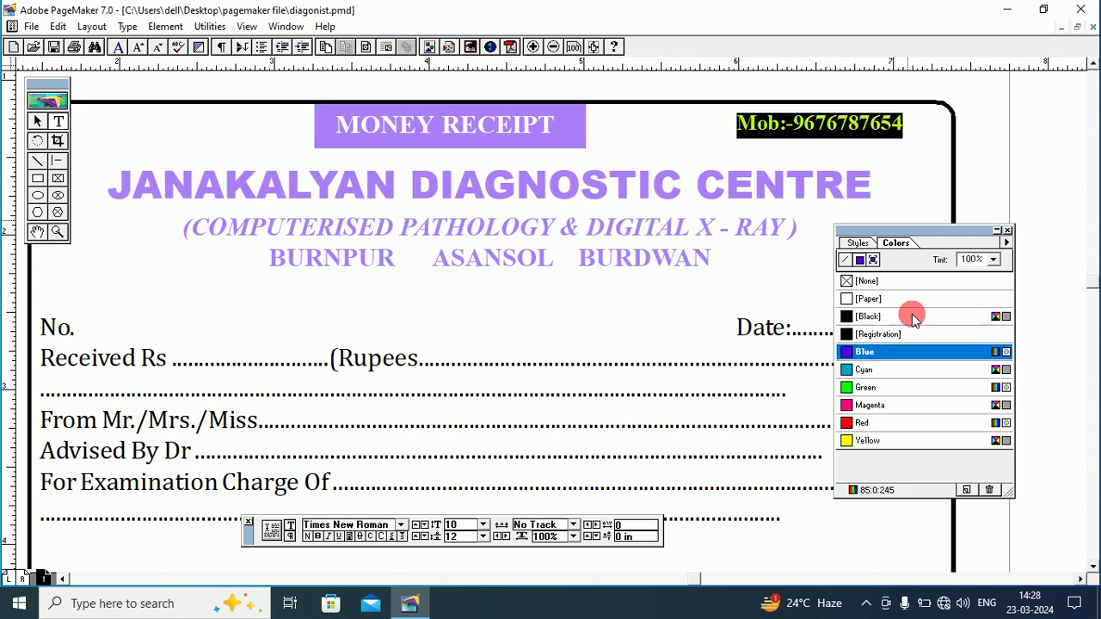
pyautogui.click(993, 259)
pyautogui.scroll(-1, 988, 311)
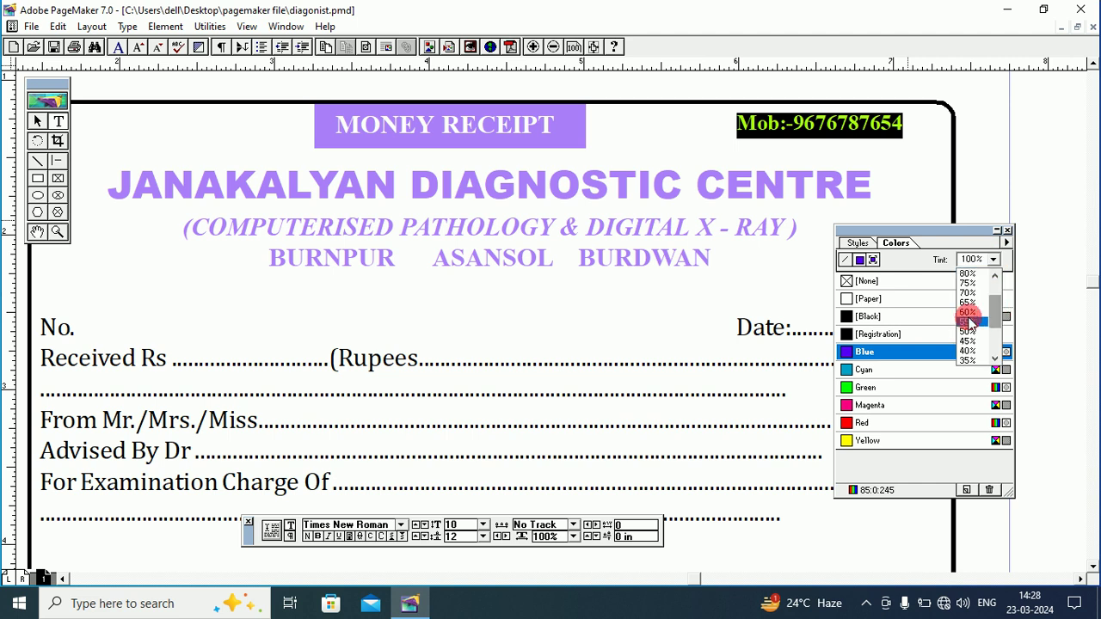
pyautogui.click(975, 322)
pyautogui.click(856, 188)
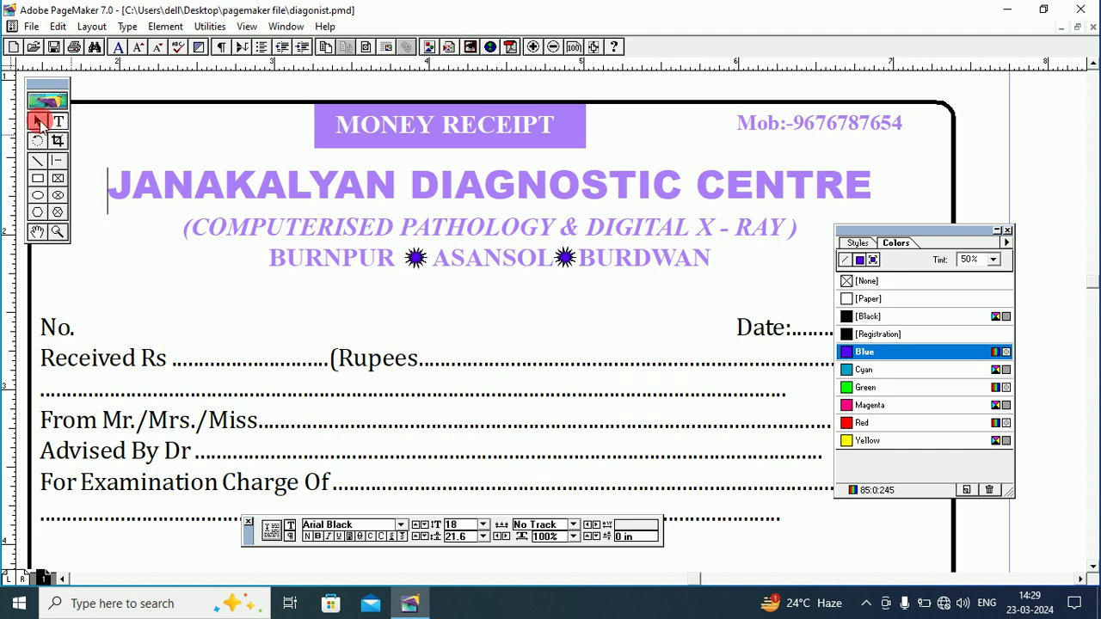
# Move the JANAKALYAN title block up off the star marks.
pyautogui.click(39, 123)
pyautogui.click(418, 256)
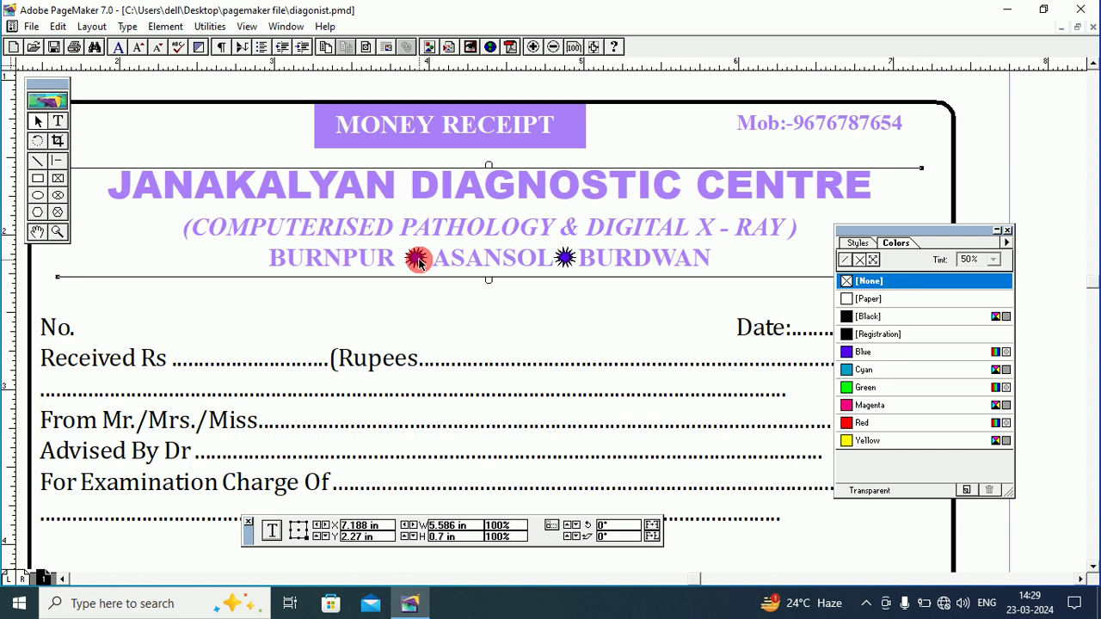
pyautogui.click(418, 291)
pyautogui.click(422, 184)
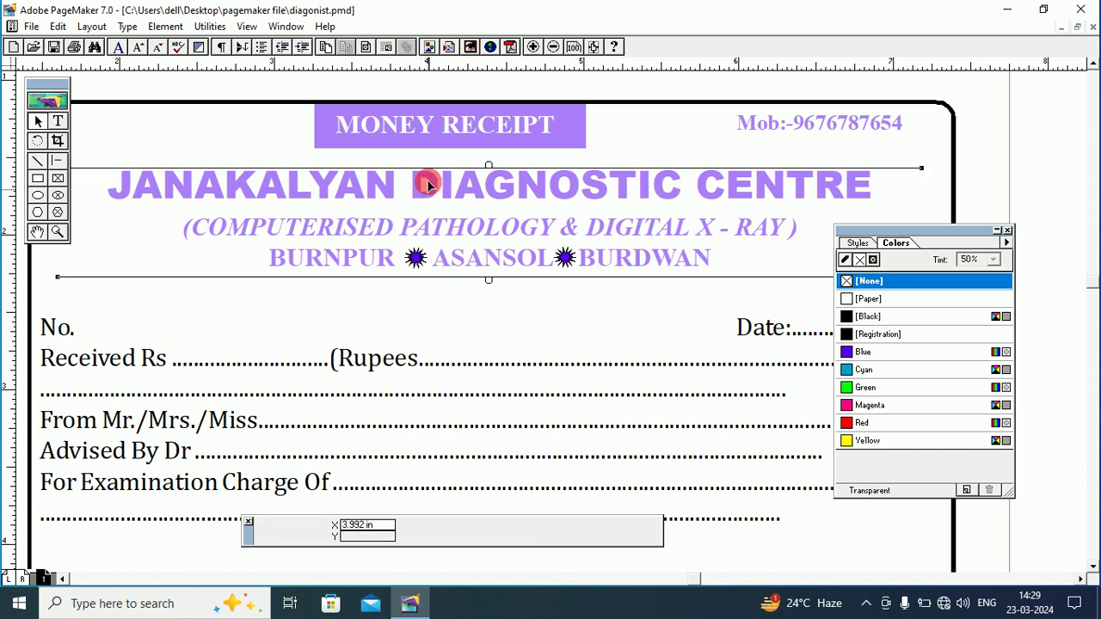
pyautogui.moveTo(428, 185); pyautogui.dragTo(422, 154)
# Set both star marks' outline to [None].
pyautogui.click(415, 258)
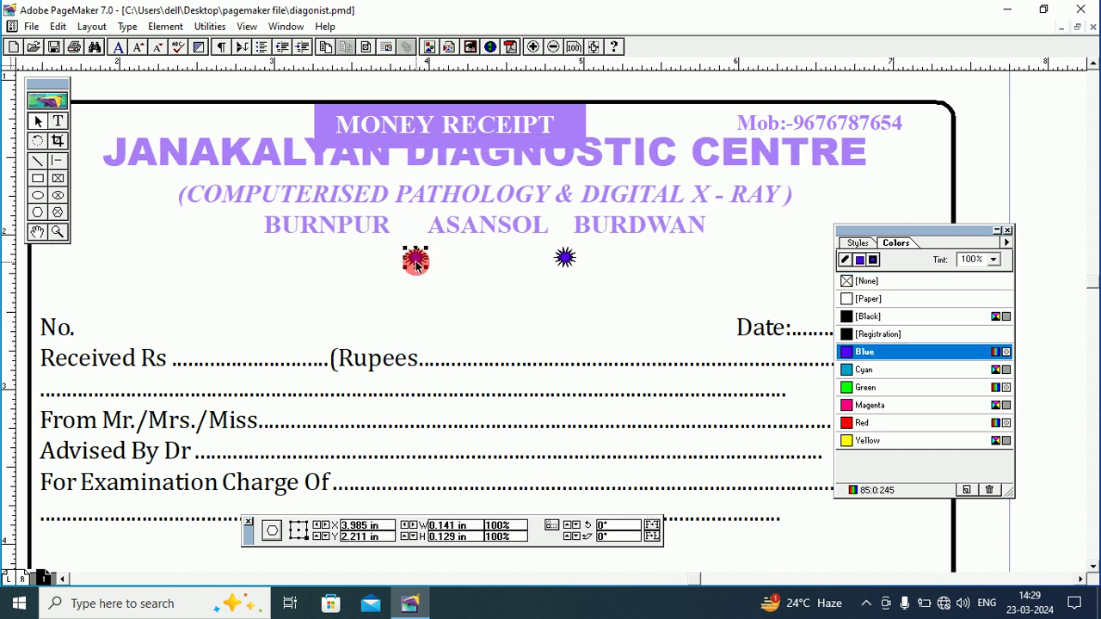
pyautogui.click(844, 258)
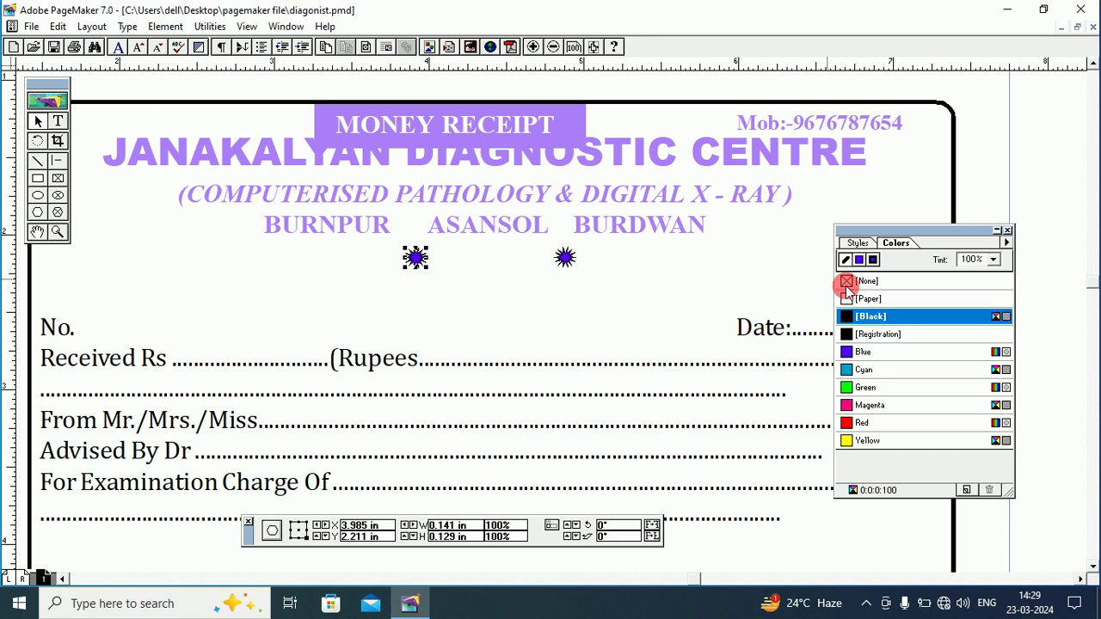
pyautogui.click(846, 286)
pyautogui.click(564, 257)
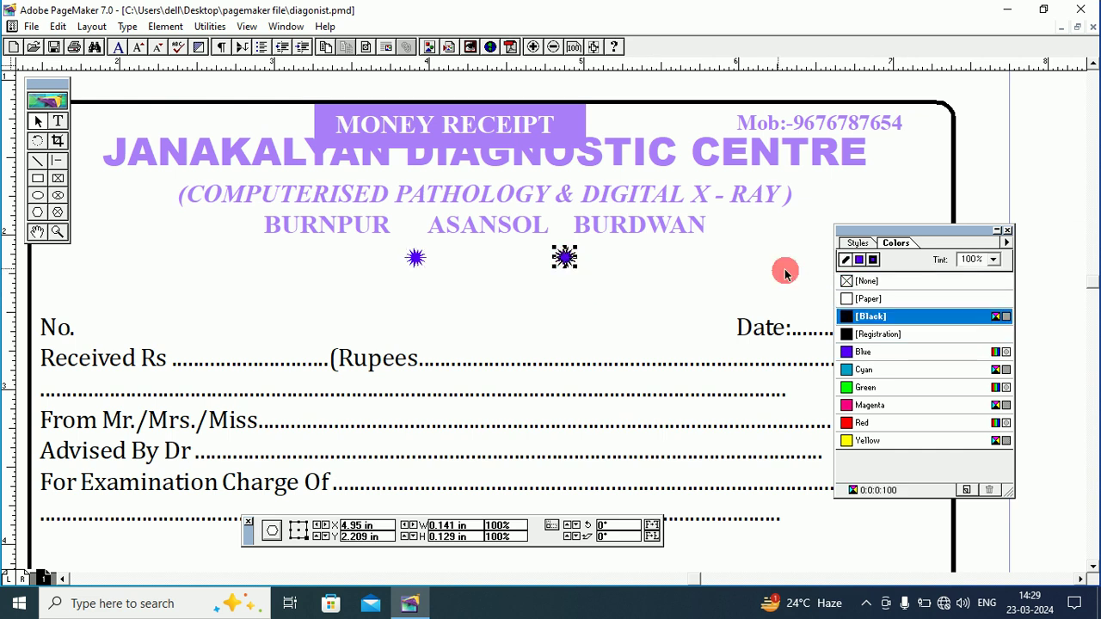
pyautogui.click(848, 282)
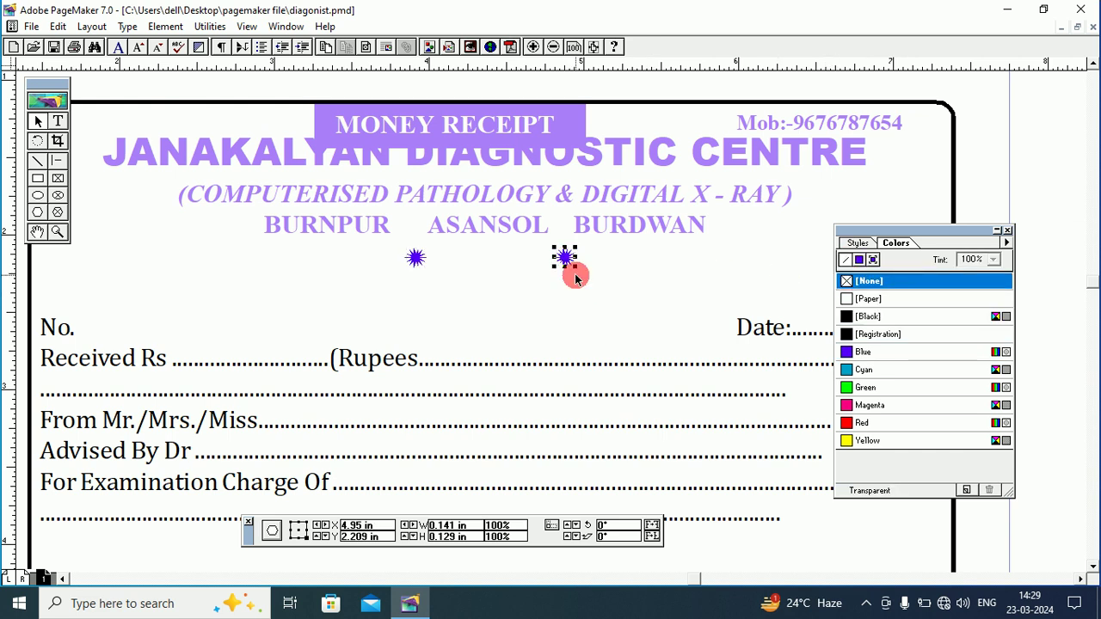
# Nudge the header text down and sideways so the stars sit between BURNPUR, ASANSOL and BURDWAN.
pyautogui.click(460, 194)
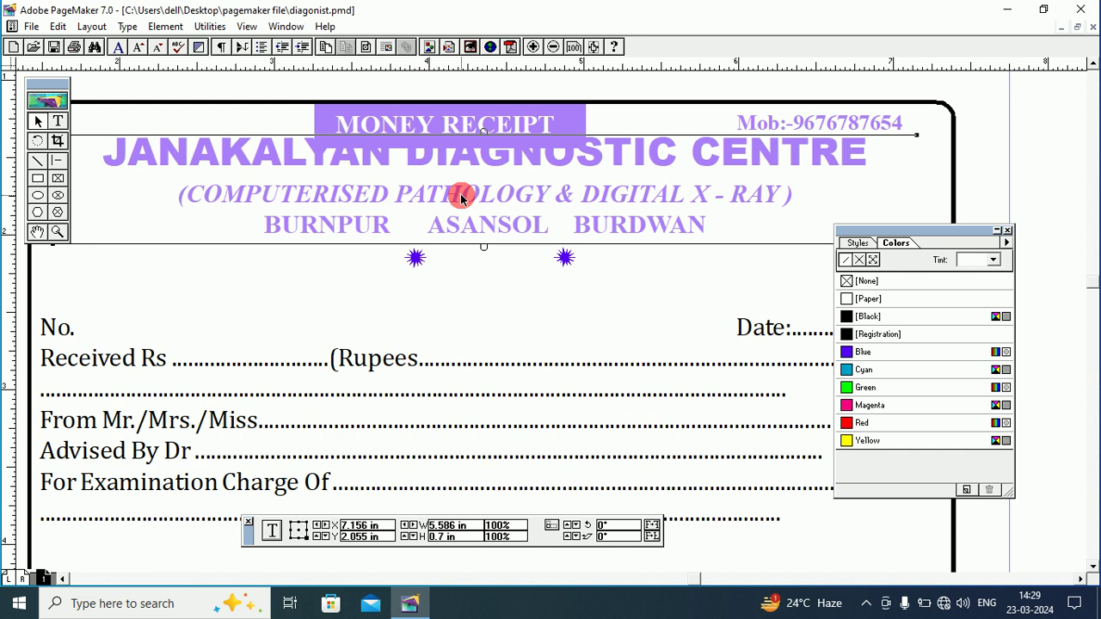
pyautogui.press('Down')
pyautogui.press('Down')
pyautogui.press('Down')
pyautogui.press('Down')
pyautogui.press('Down')
pyautogui.press('Down')
pyautogui.press('Down')
pyautogui.press('Down')
pyautogui.press('Down')
pyautogui.press('Down')
pyautogui.press('Down')
pyautogui.press('Down')
pyautogui.press('Down')
pyautogui.press('Down')
pyautogui.press('Down')
pyautogui.press('Down')
pyautogui.press('Down')
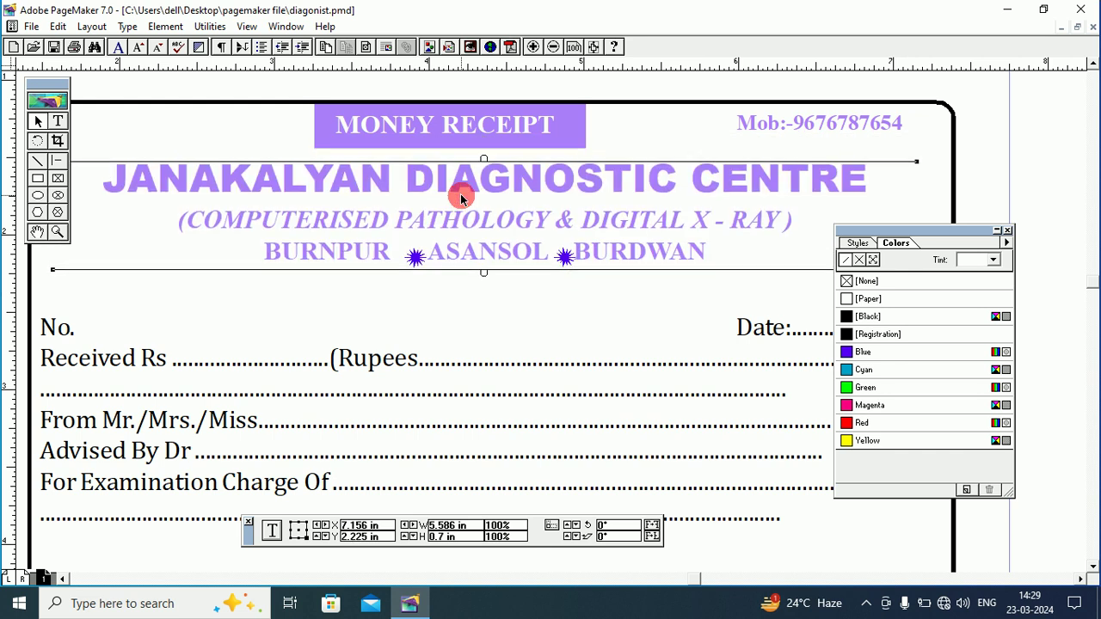
pyautogui.press('Down')
pyautogui.press('Down')
pyautogui.press('Down')
pyautogui.press('Down')
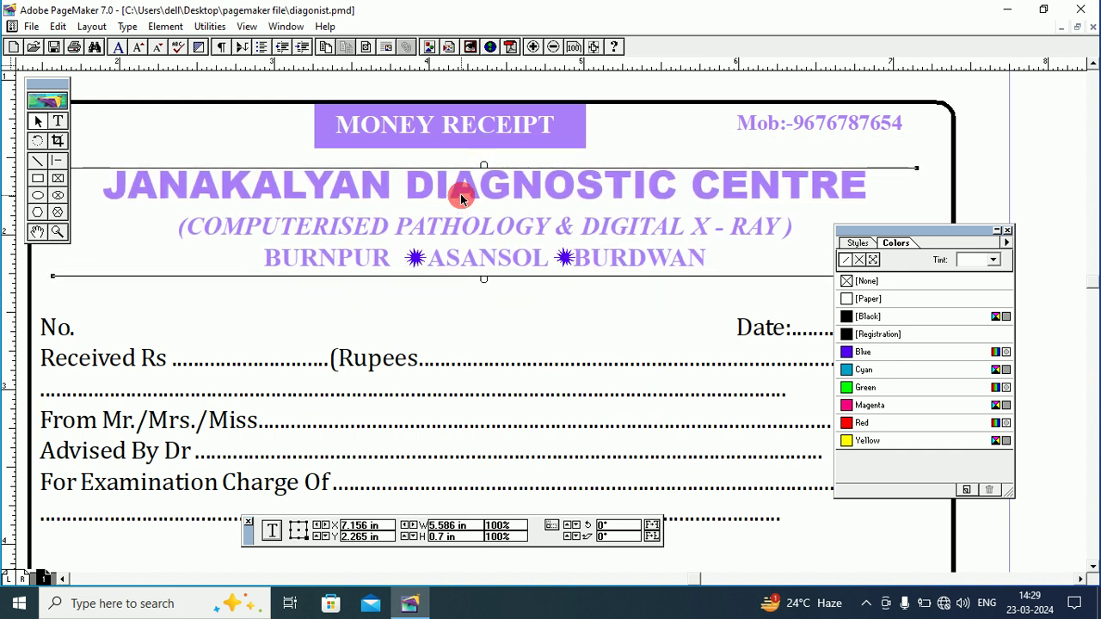
pyautogui.press('Left')
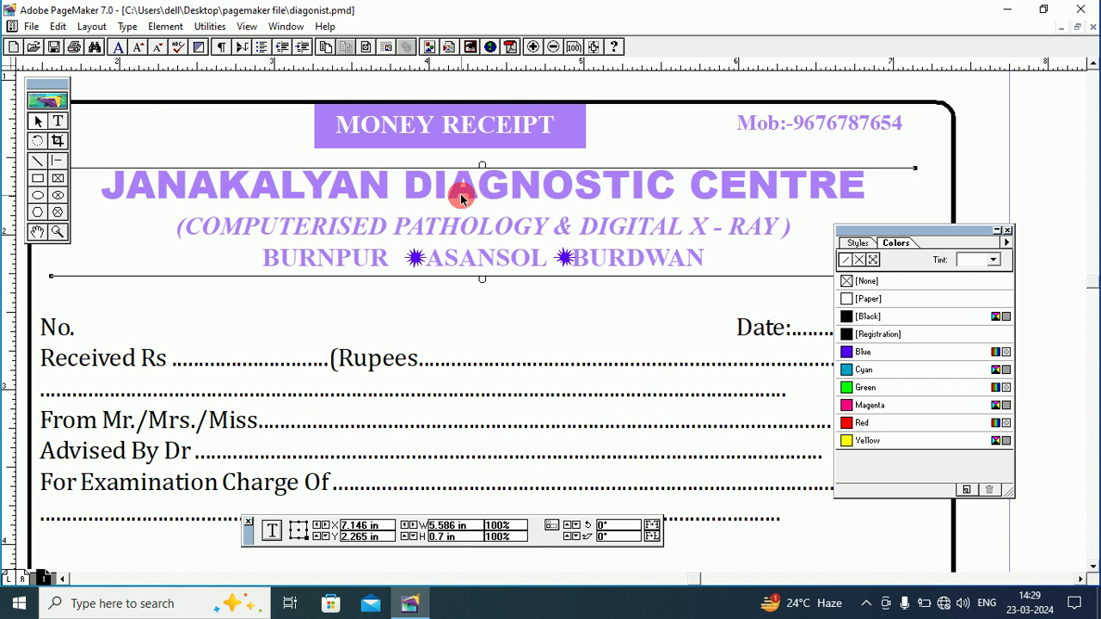
pyautogui.press('Right')
pyautogui.press('Right')
pyautogui.press('Right')
pyautogui.press('Right')
pyautogui.press('Right')
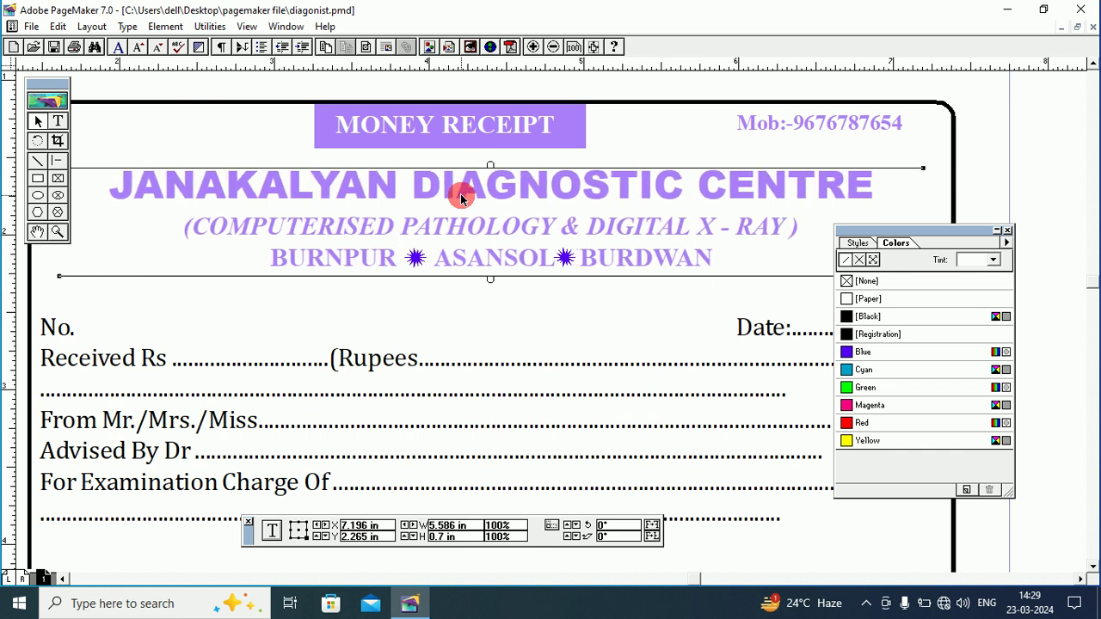
pyautogui.click(227, 349)
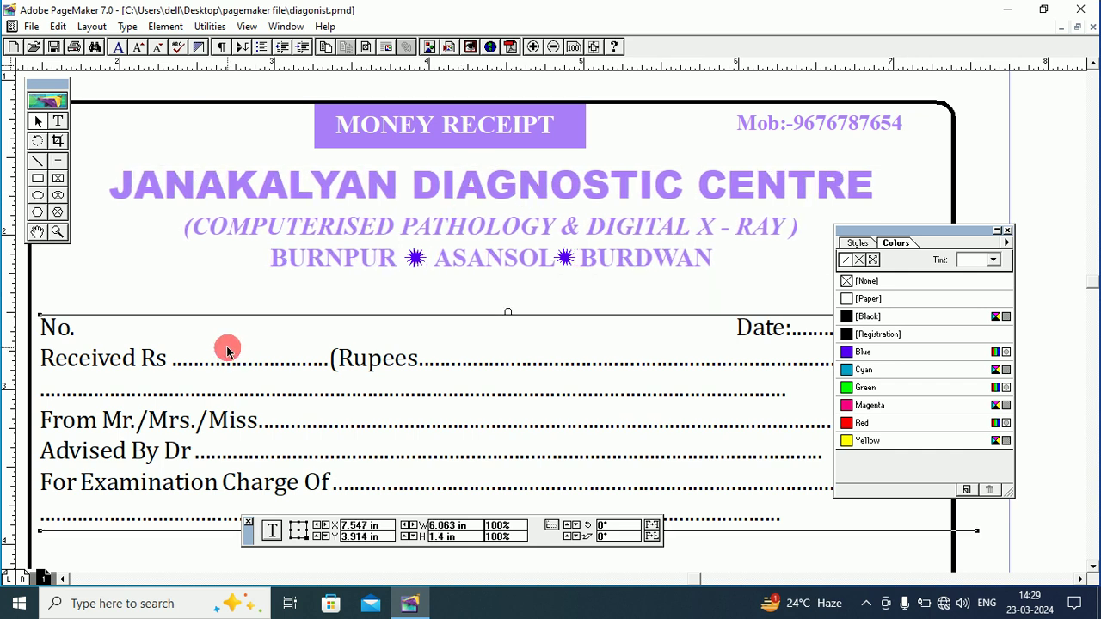
# Pan the page to show the whole form and move the Colors palette off the form text.
pyautogui.click(36, 233)
pyautogui.moveTo(369, 352); pyautogui.dragTo(361, 241)
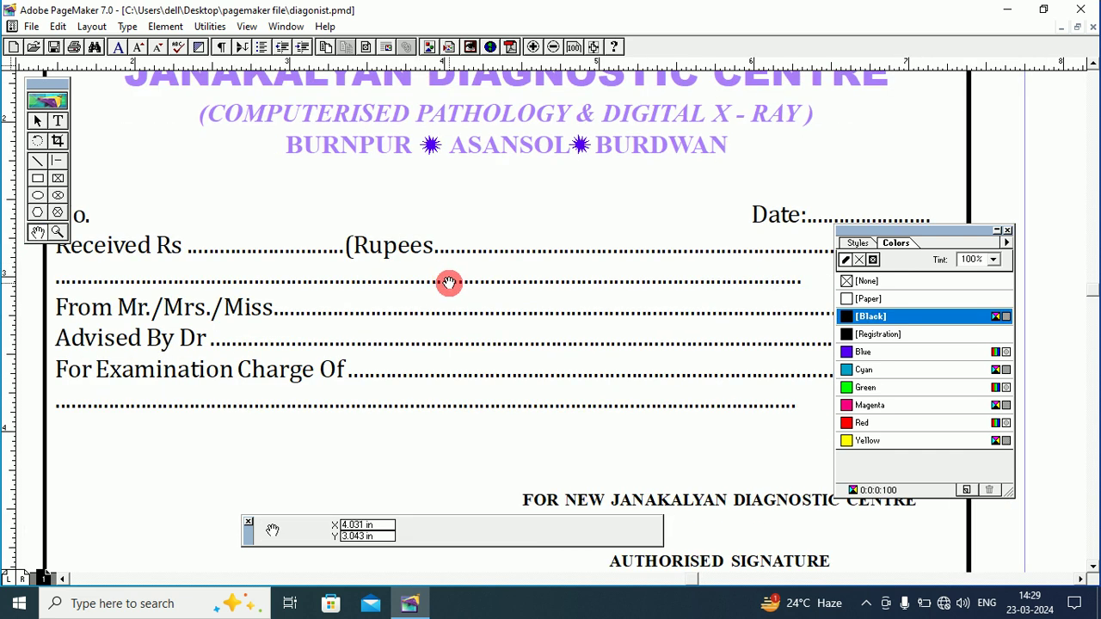
pyautogui.moveTo(450, 283); pyautogui.dragTo(451, 253)
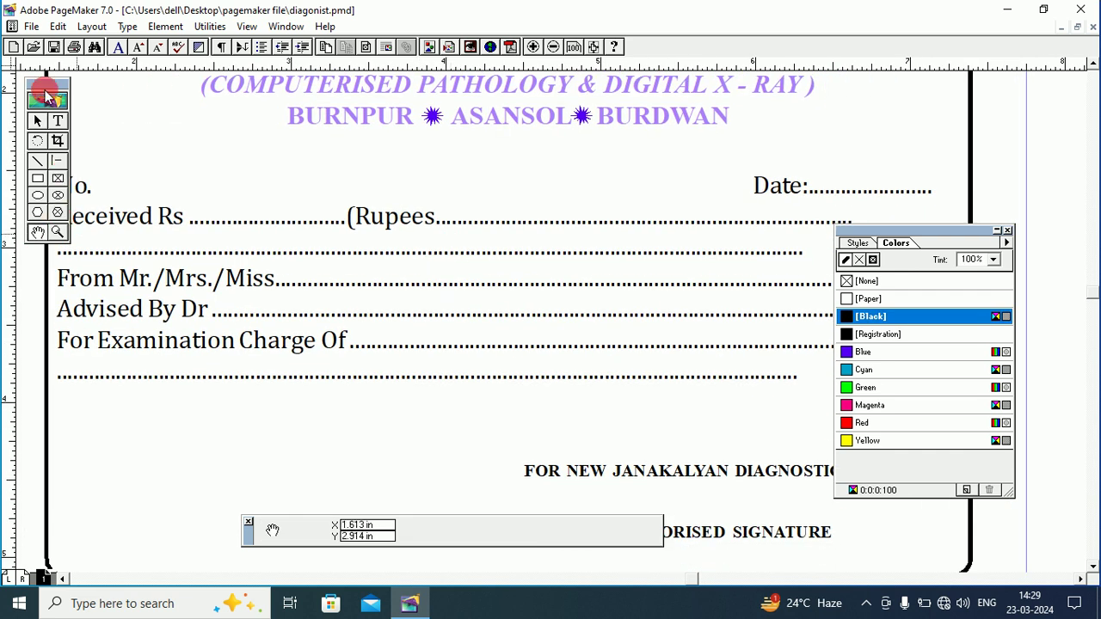
pyautogui.moveTo(300, 155); pyautogui.dragTo(349, 152)
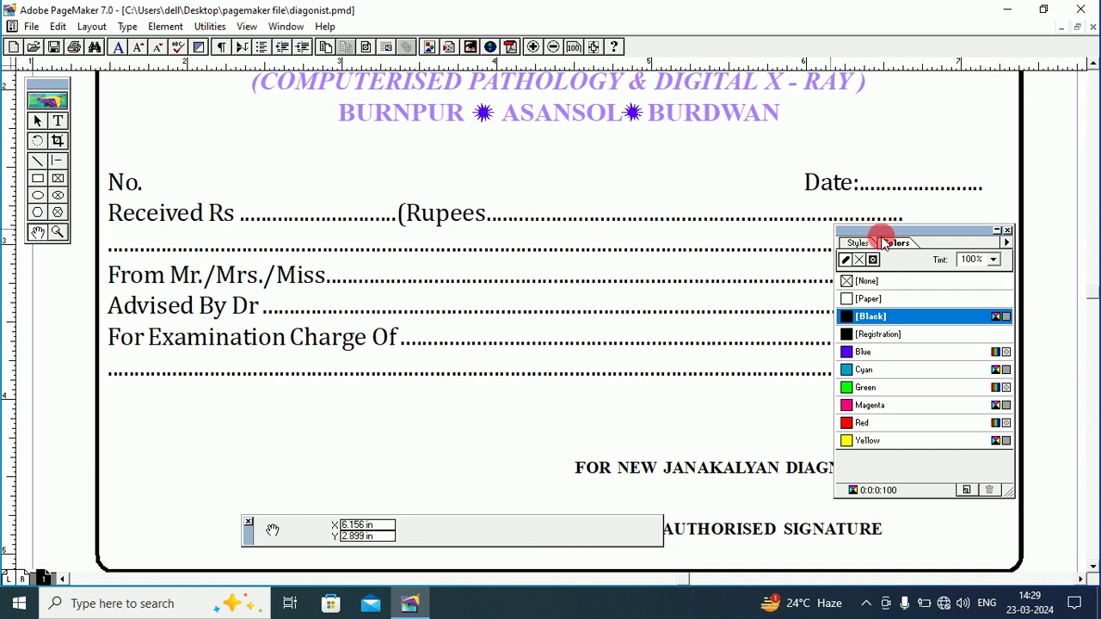
pyautogui.moveTo(882, 238); pyautogui.dragTo(840, 341)
pyautogui.click(60, 120)
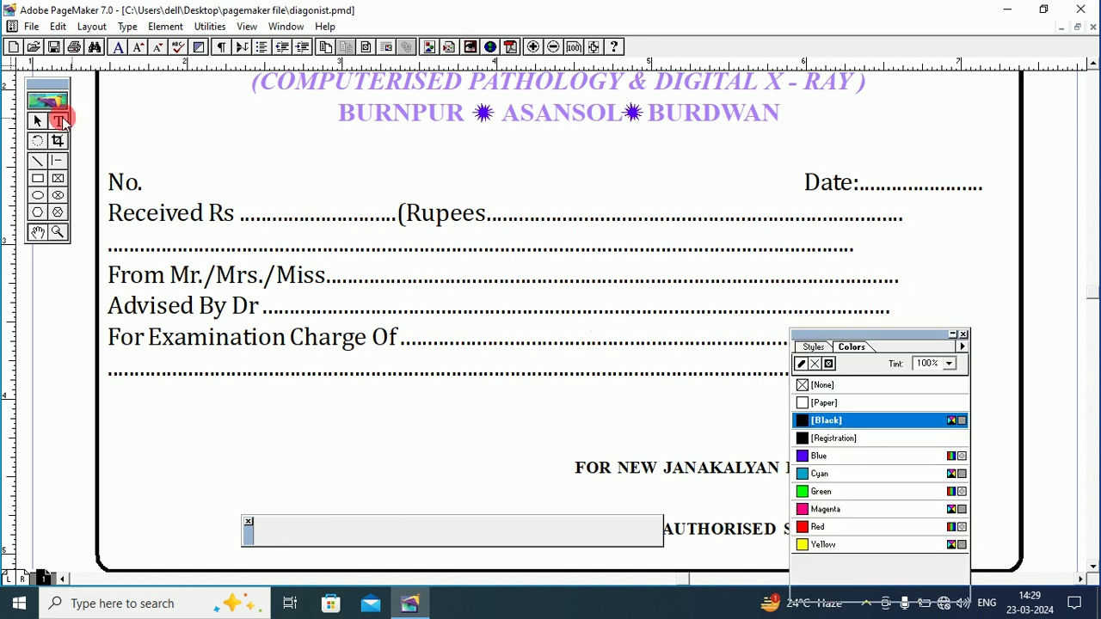
# Color the form text from No. to the last dotted line Blue at a 50% tint.
pyautogui.moveTo(109, 183); pyautogui.dragTo(1076, 373)
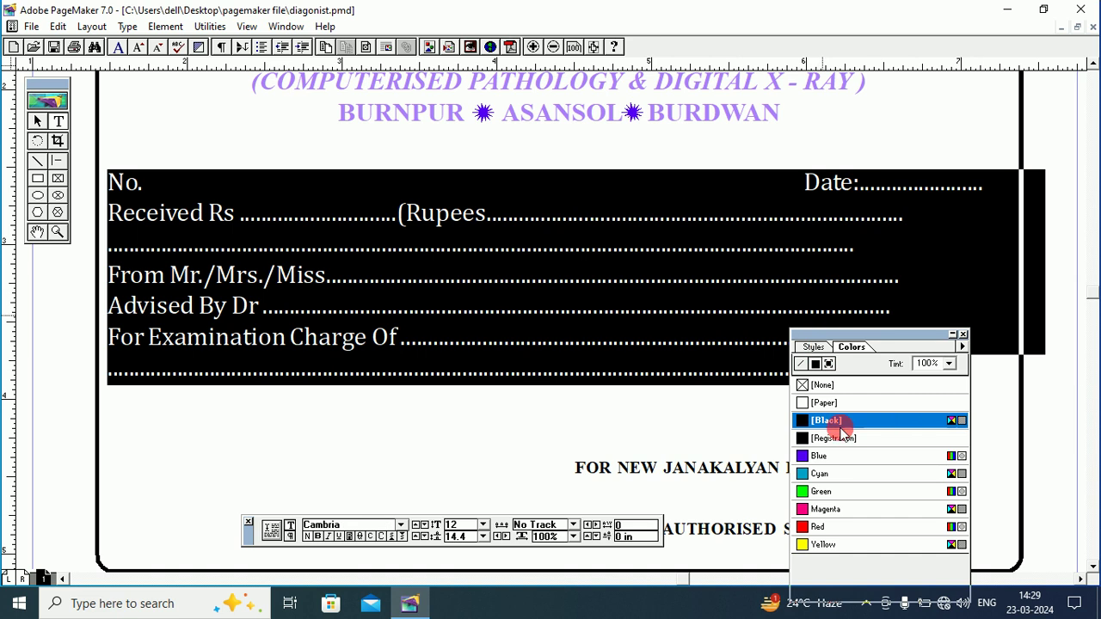
pyautogui.click(801, 458)
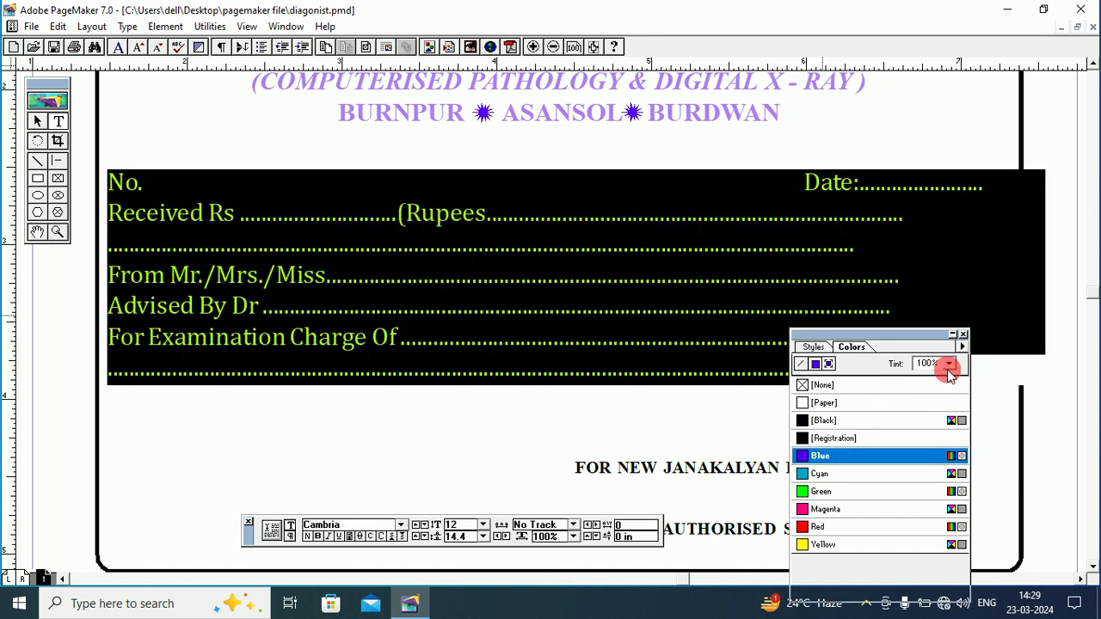
pyautogui.click(949, 364)
pyautogui.moveTo(949, 384); pyautogui.dragTo(949, 416)
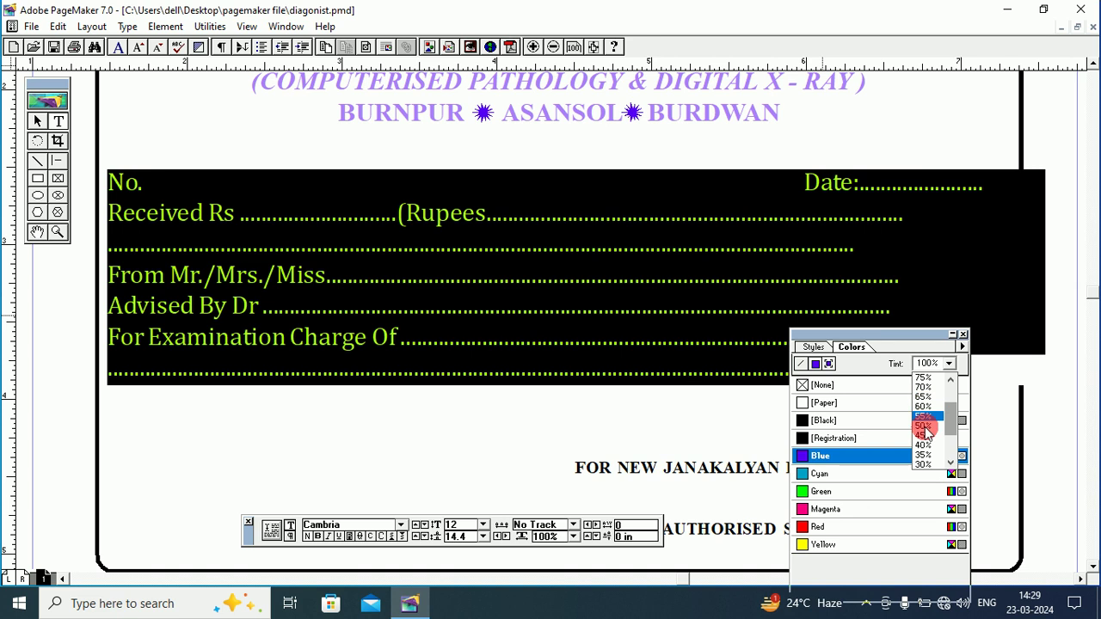
pyautogui.click(922, 424)
pyautogui.click(697, 288)
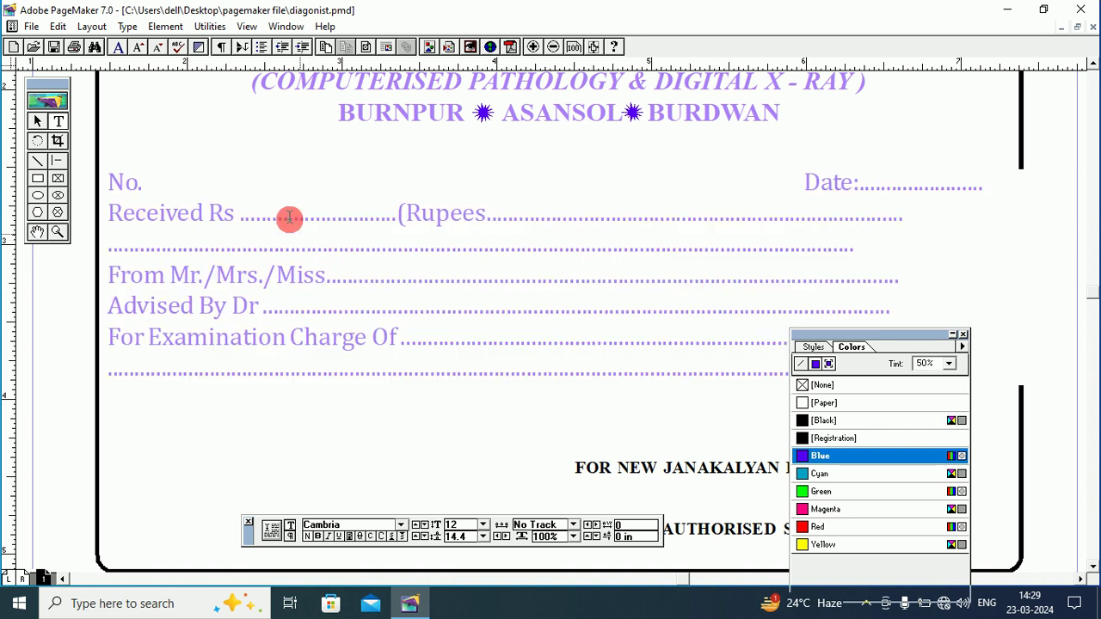
pyautogui.click(35, 232)
pyautogui.moveTo(307, 285); pyautogui.dragTo(231, 189)
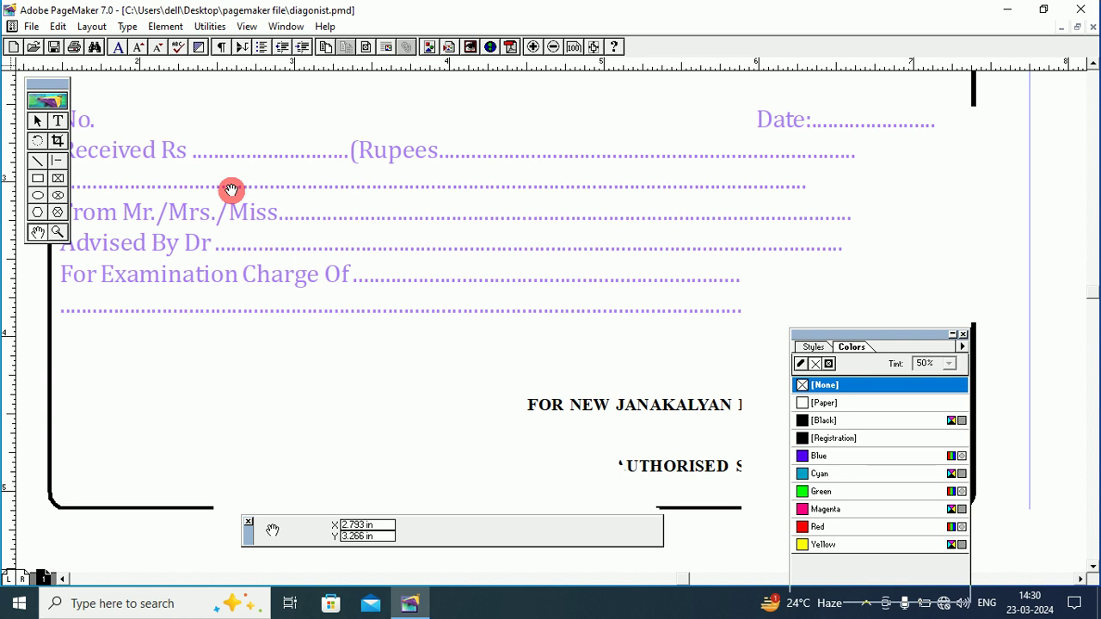
# Color the FOR NEW JANAKALYAN DIAGNOSTIC CENTRE and AUTHORISED SIGNATURE lines Blue at a 50% tint.
pyautogui.moveTo(572, 344); pyautogui.dragTo(389, 169)
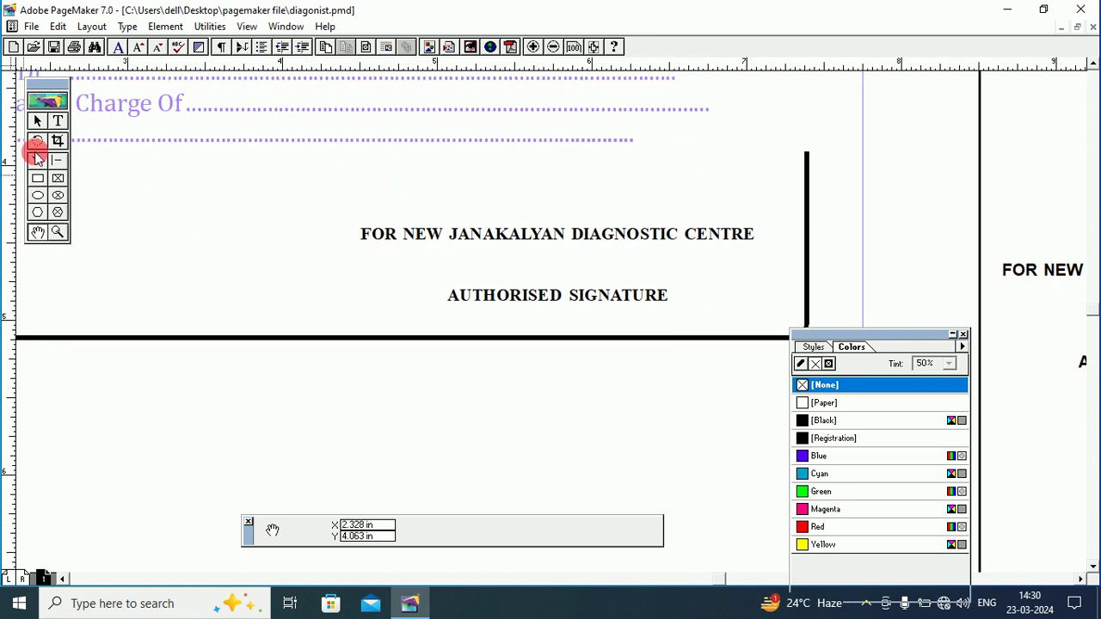
pyautogui.click(58, 121)
pyautogui.moveTo(359, 234)
pyautogui.mouseDown()
pyautogui.moveTo(720, 297)
pyautogui.moveTo(697, 291)
pyautogui.mouseUp()
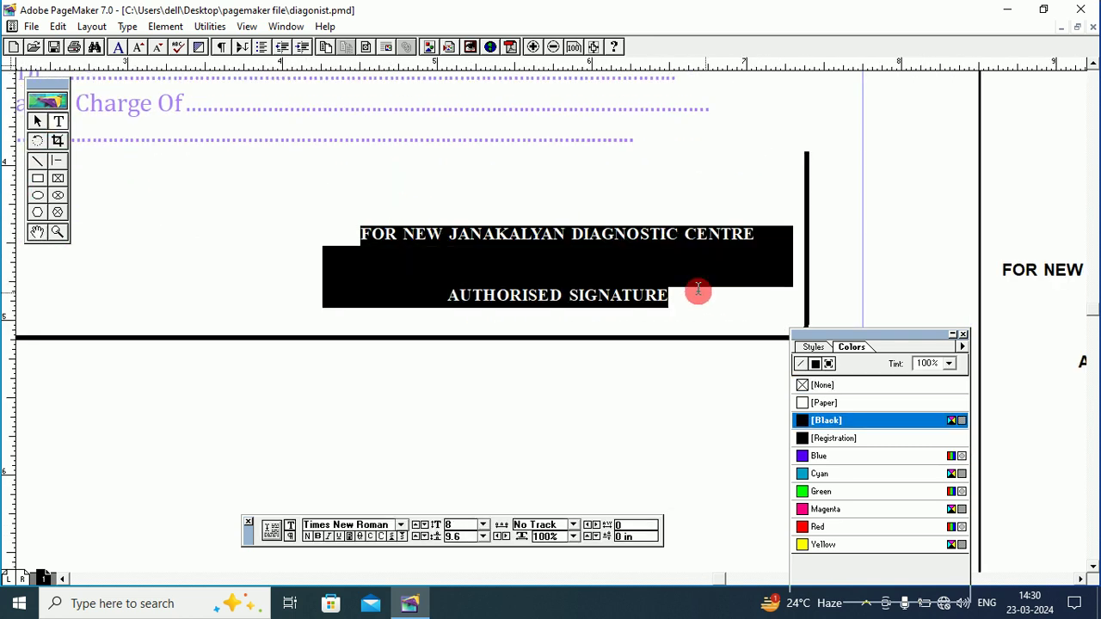
pyautogui.click(802, 456)
pyautogui.click(949, 363)
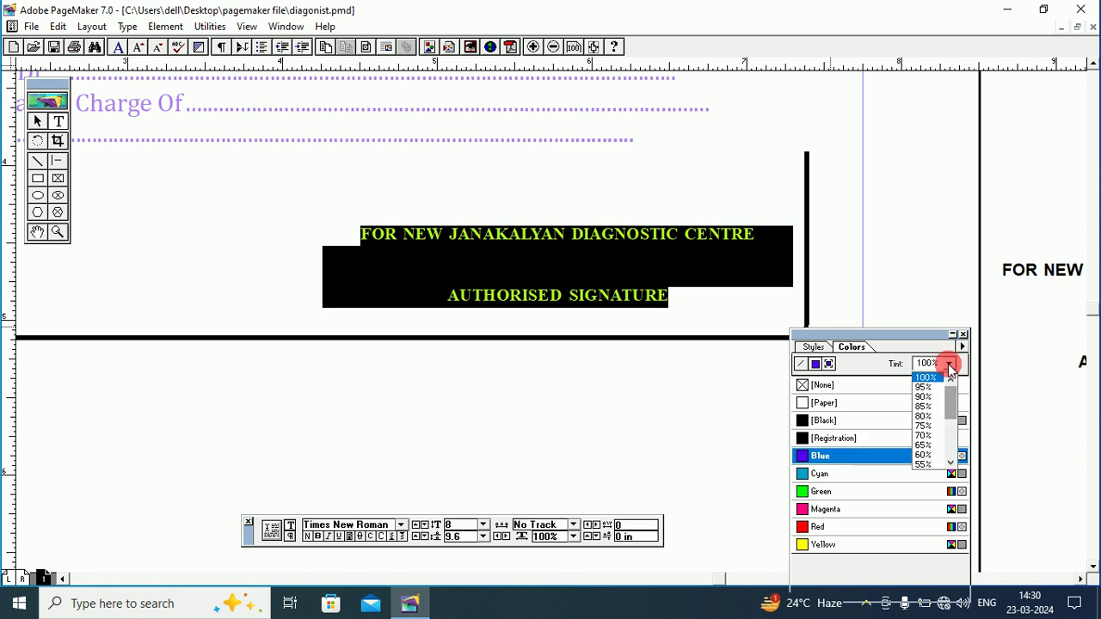
pyautogui.click(960, 417)
pyautogui.click(948, 363)
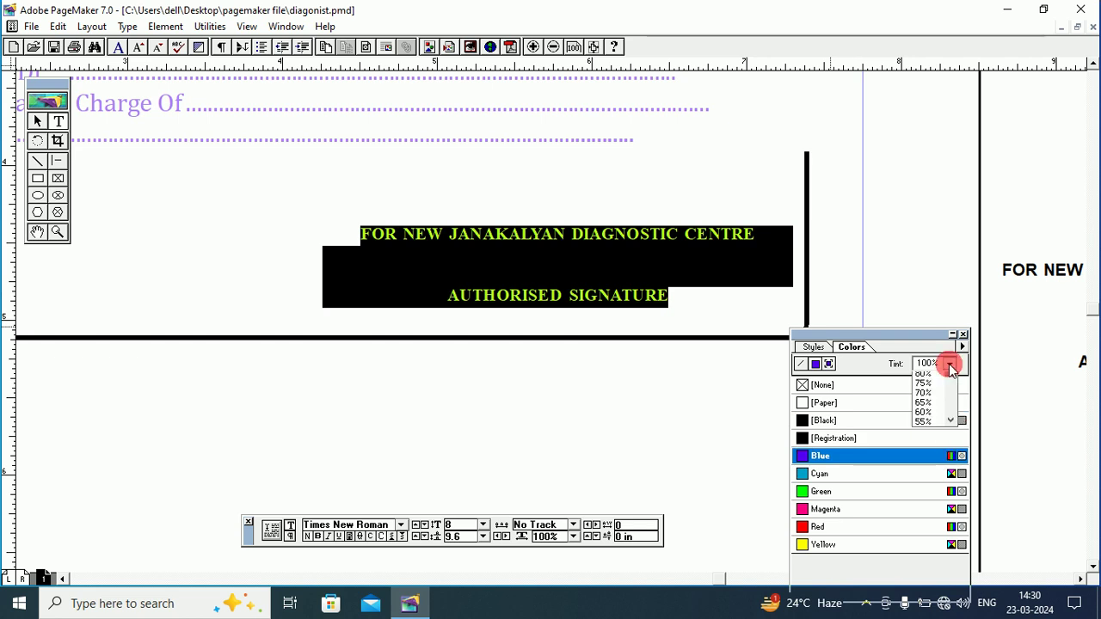
pyautogui.moveTo(953, 400); pyautogui.dragTo(951, 417)
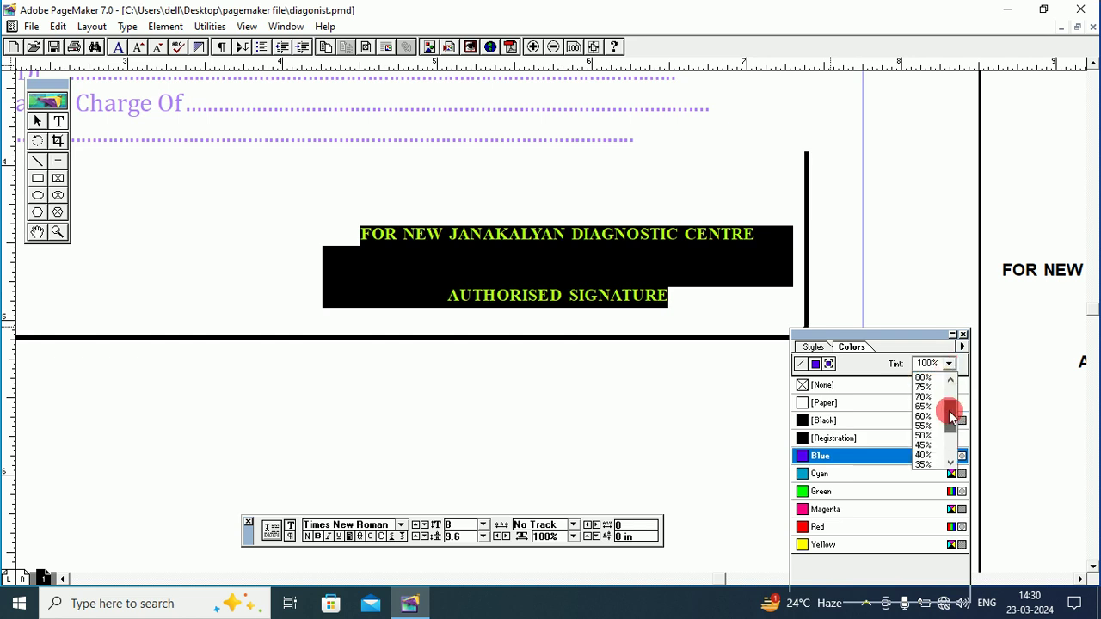
pyautogui.click(921, 428)
pyautogui.click(923, 434)
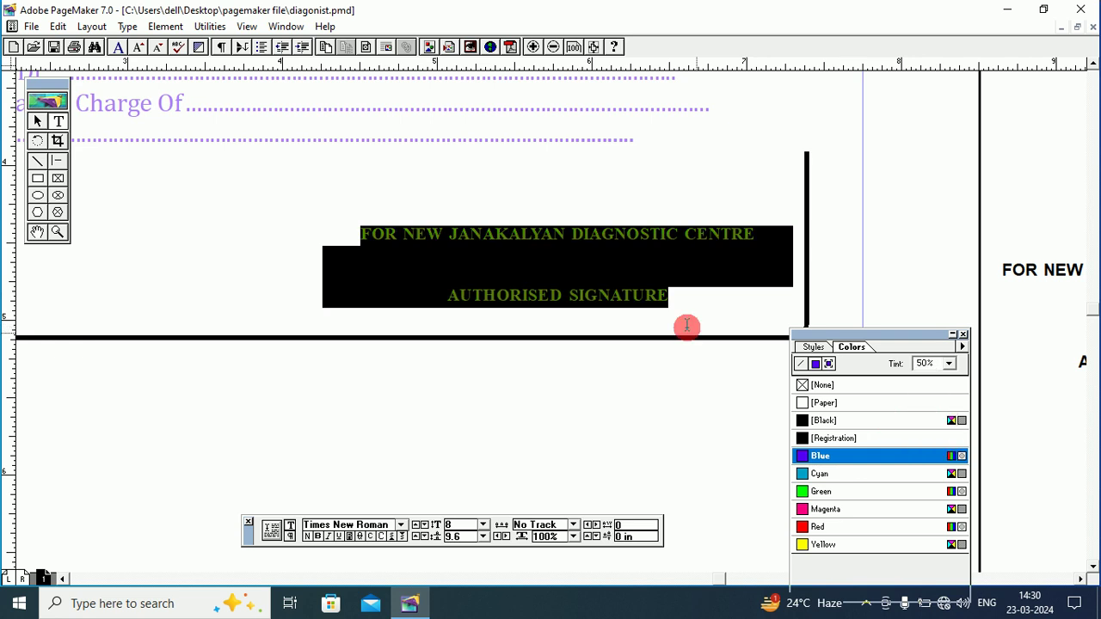
pyautogui.click(659, 289)
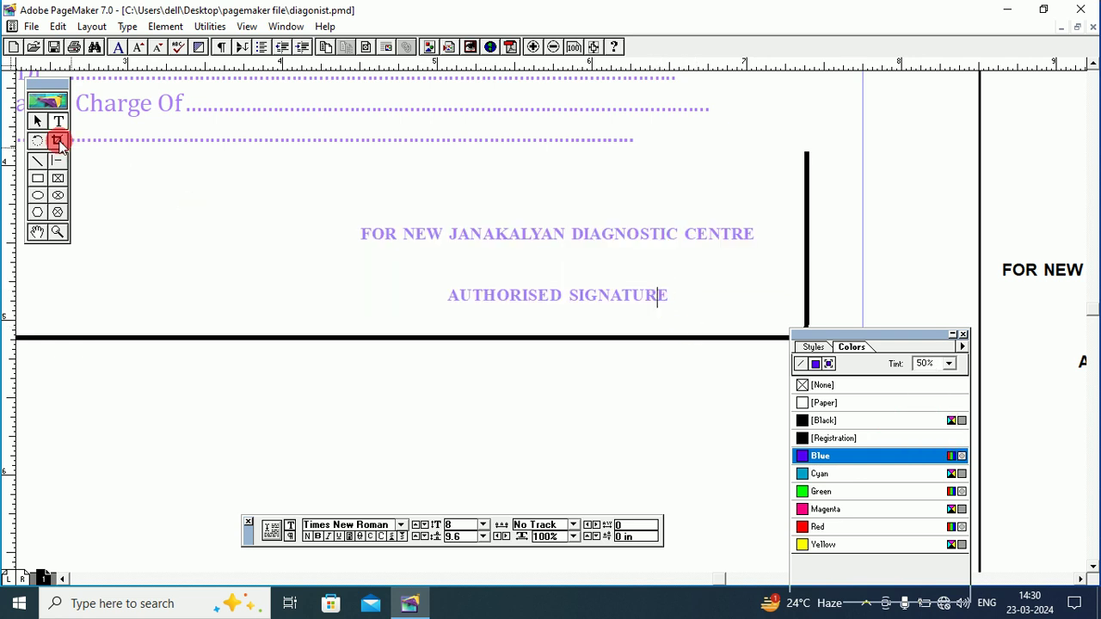
pyautogui.click(34, 120)
pyautogui.click(37, 232)
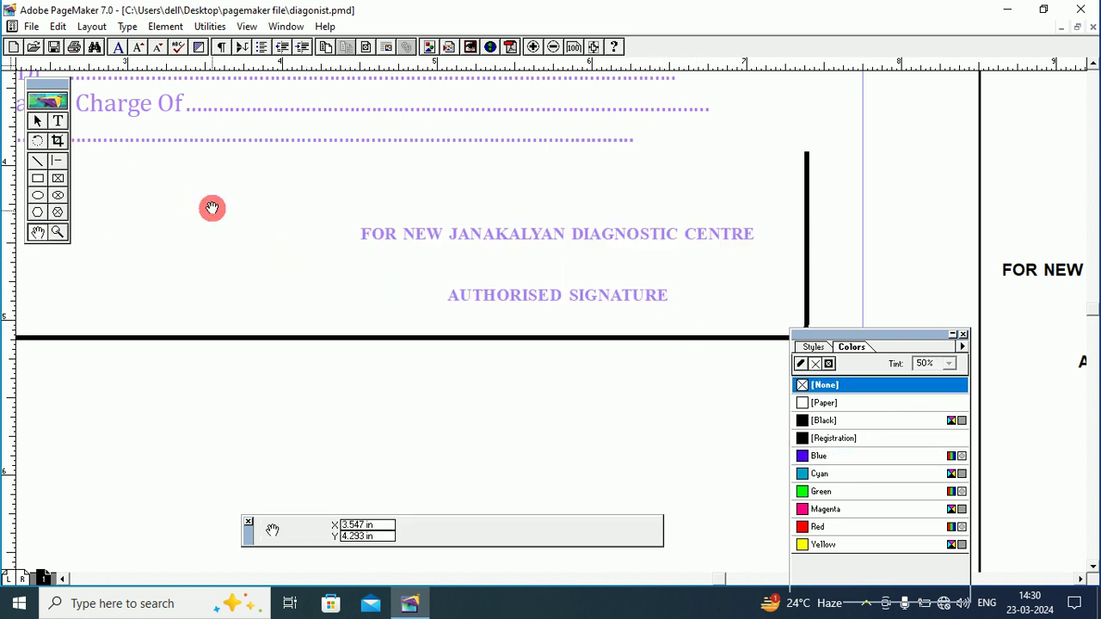
# Select the rounded border frame and give it a Blue stroke with no fill.
pyautogui.moveTo(212, 209); pyautogui.dragTo(484, 326)
pyautogui.moveTo(300, 177); pyautogui.dragTo(335, 236)
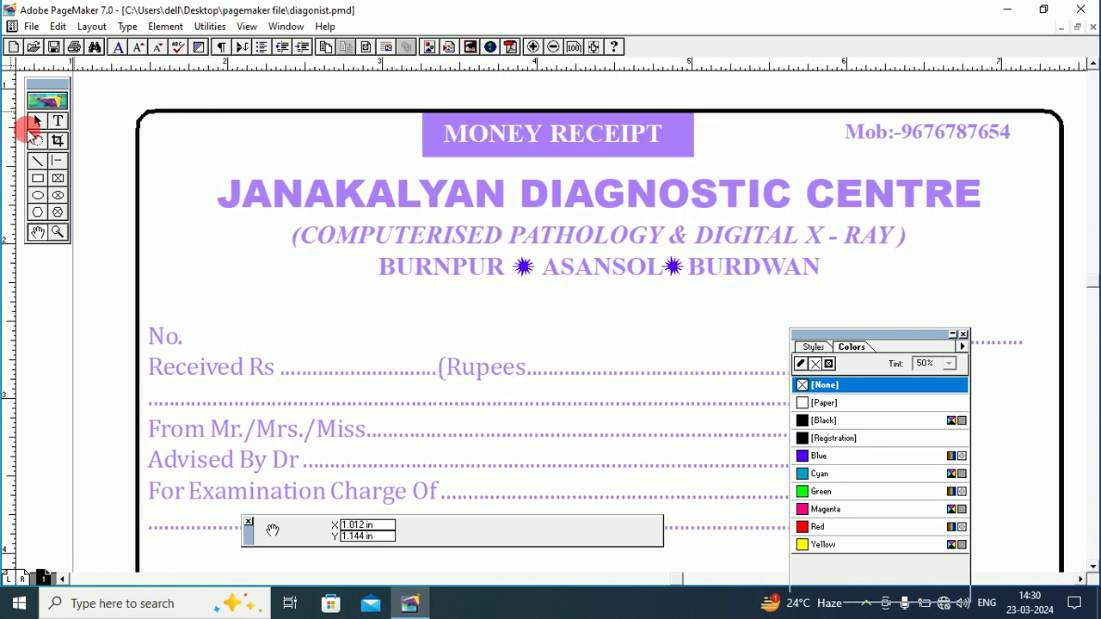
pyautogui.click(38, 121)
pyautogui.click(158, 111)
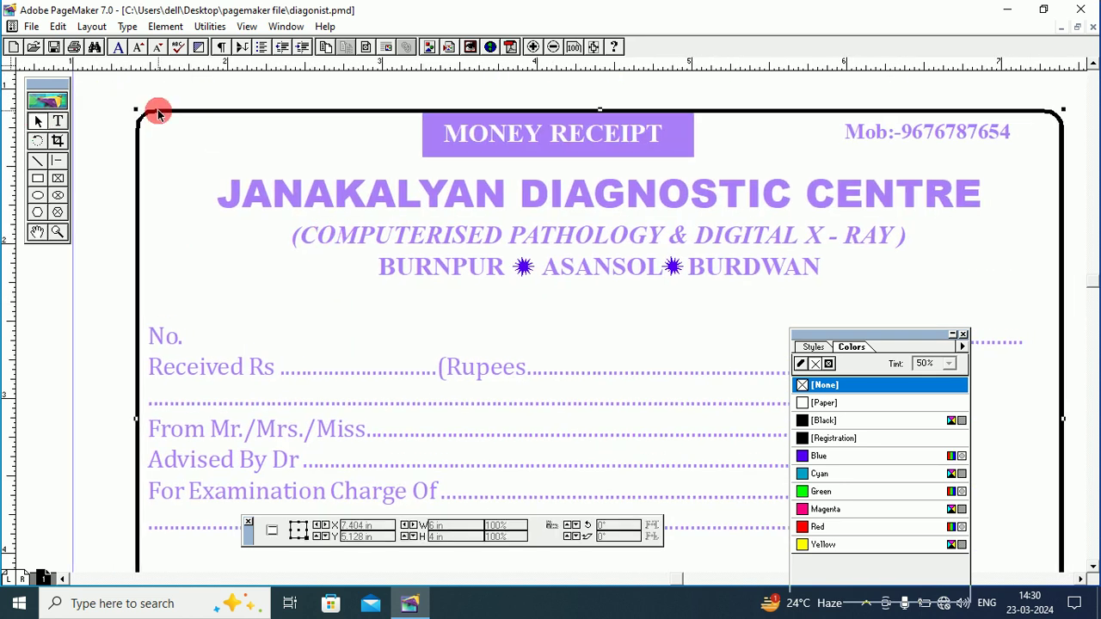
pyautogui.click(814, 385)
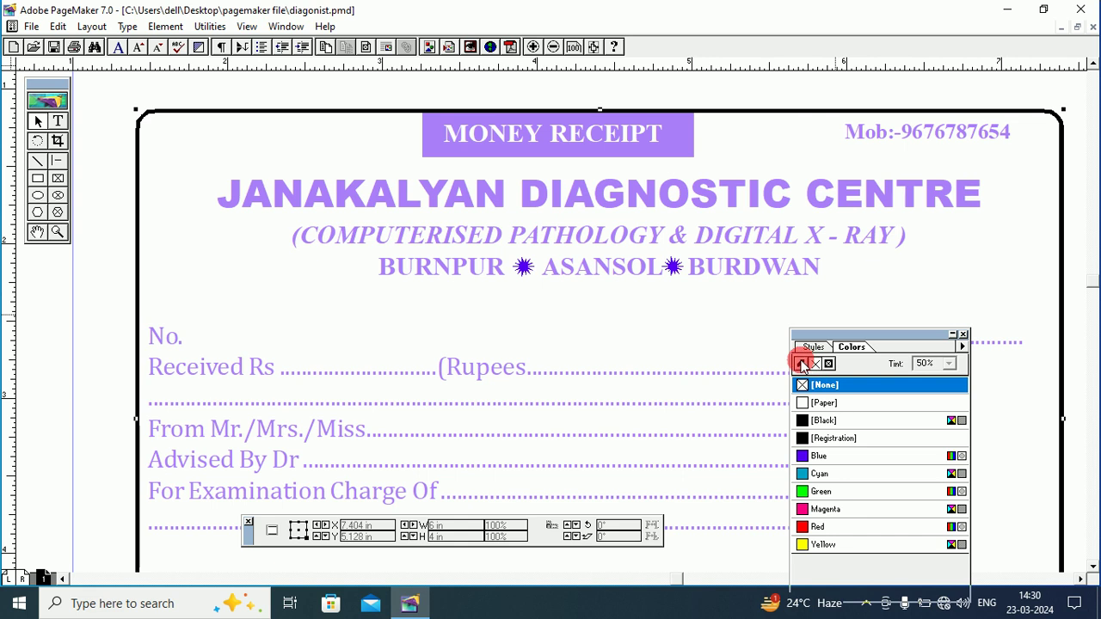
pyautogui.click(812, 421)
pyautogui.click(815, 457)
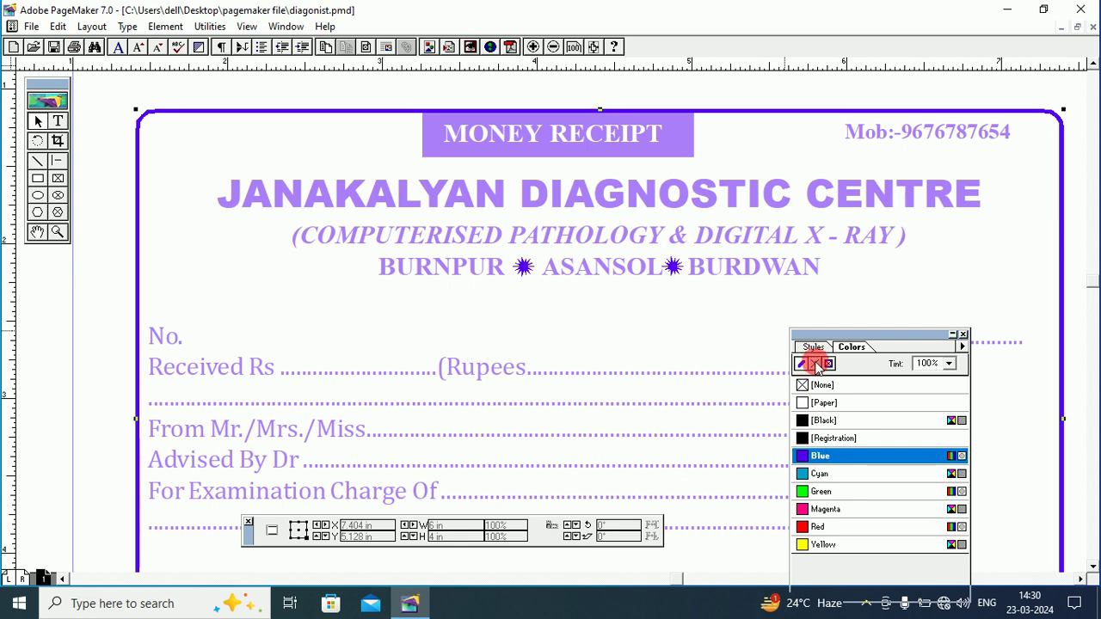
pyautogui.click(815, 364)
pyautogui.click(806, 457)
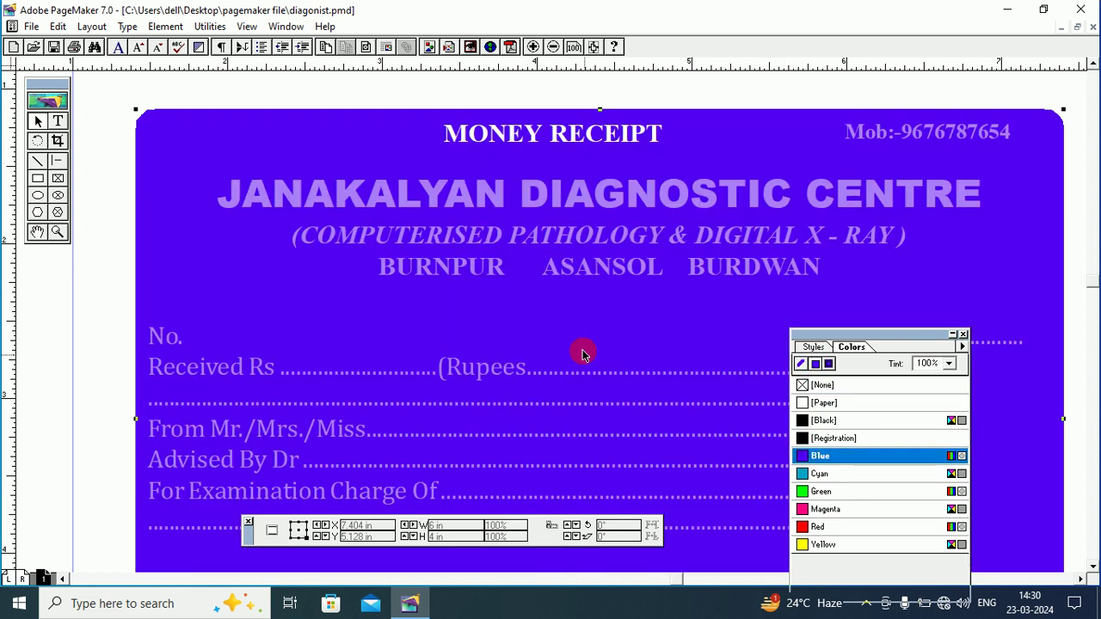
pyautogui.click(817, 386)
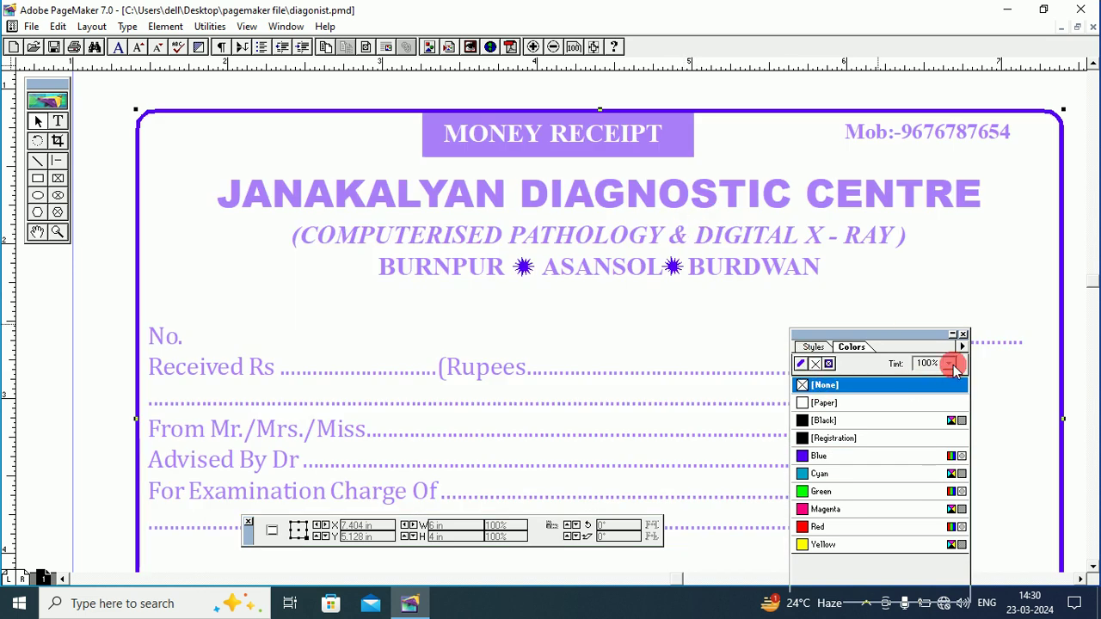
pyautogui.click(307, 86)
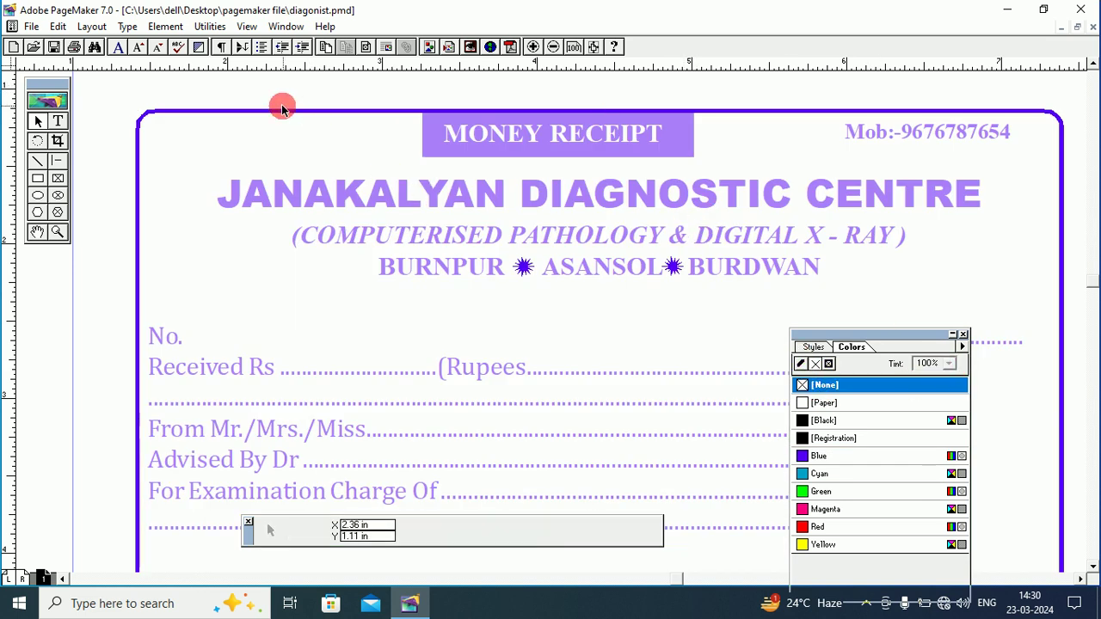
# Unlock the rounded border frame with Element > Unlock.
pyautogui.click(222, 112)
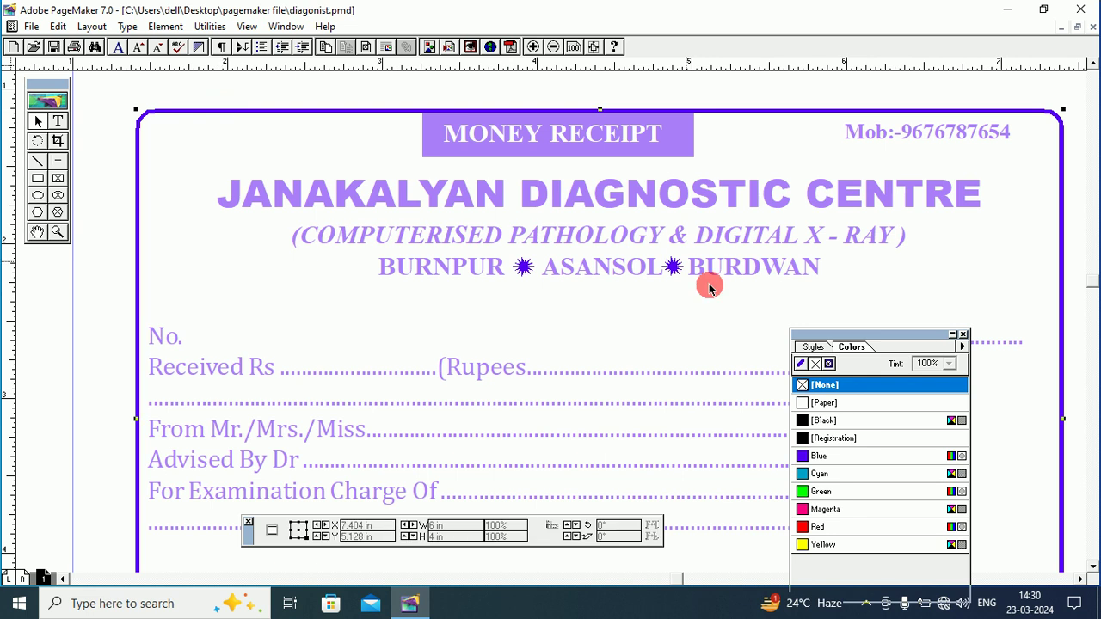
pyautogui.click(208, 27)
pyautogui.moveTo(180, 29)
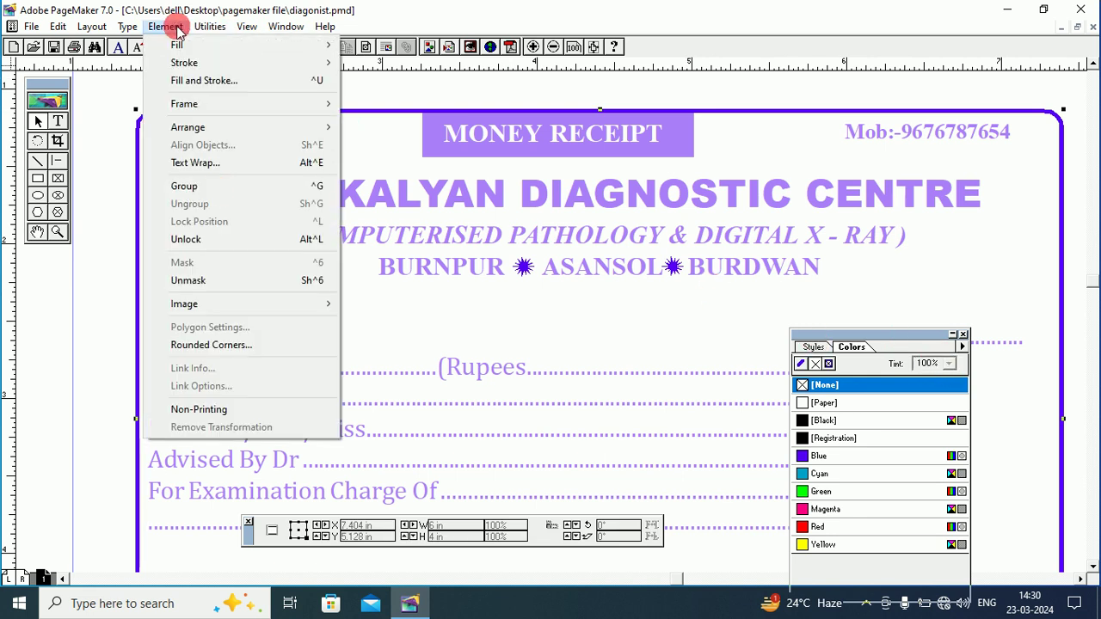
pyautogui.click(215, 238)
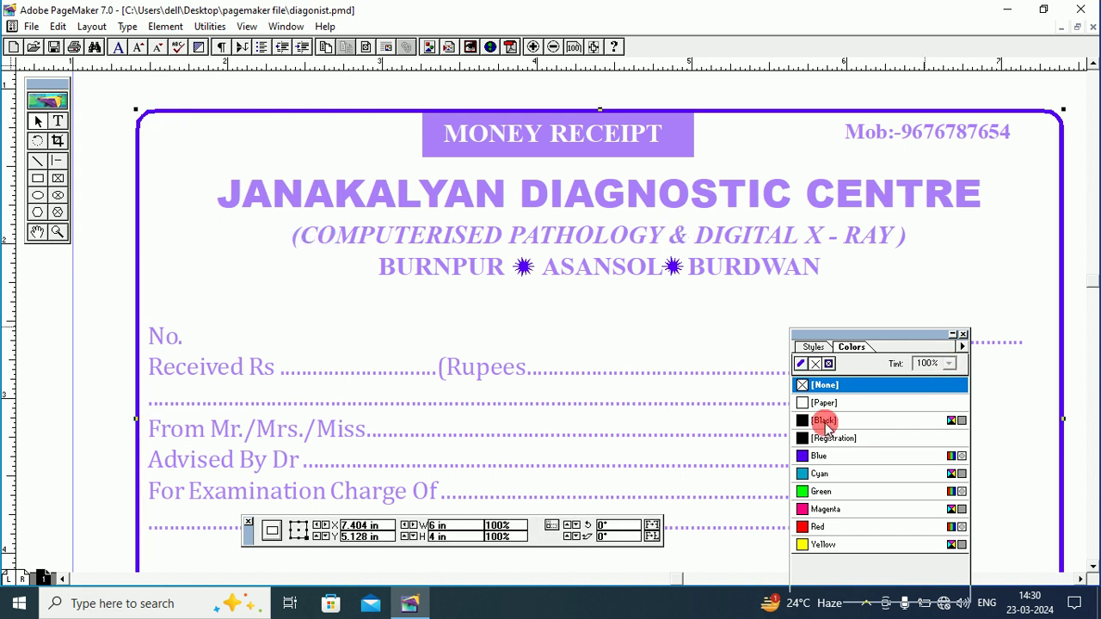
# Keep the frame's fill at None and lighten its Blue stroke to a 50% tint.
pyautogui.click(814, 460)
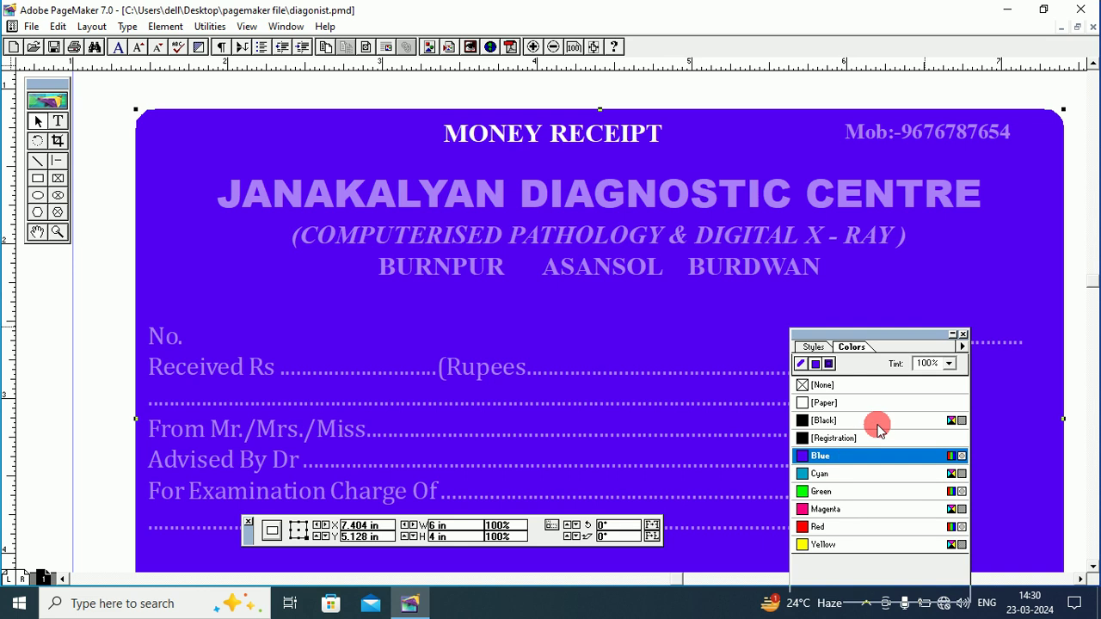
pyautogui.click(817, 385)
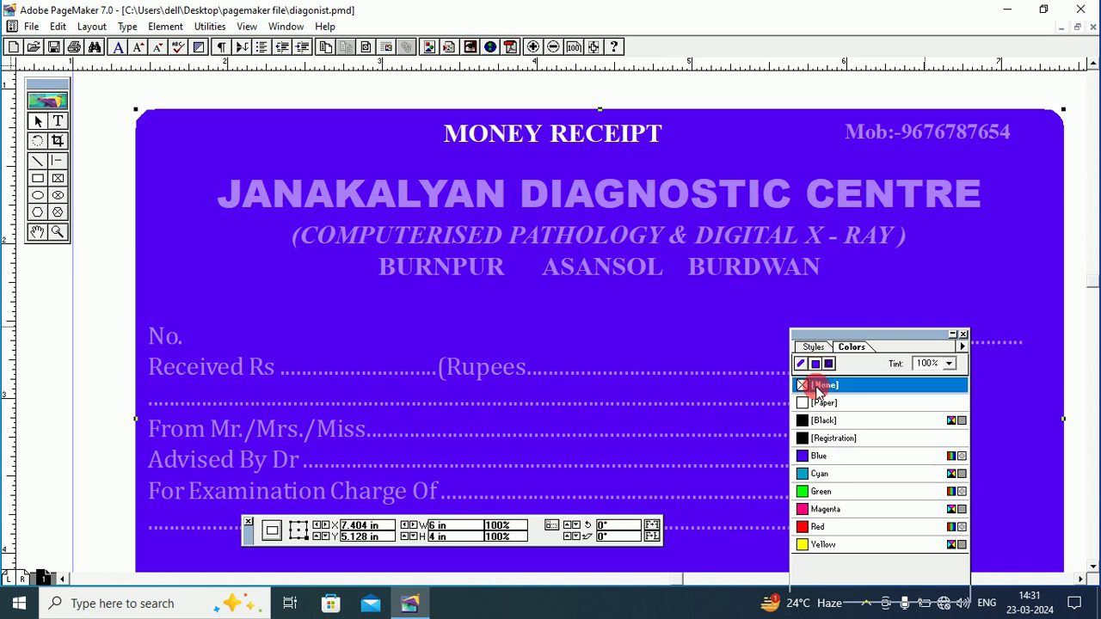
pyautogui.click(801, 365)
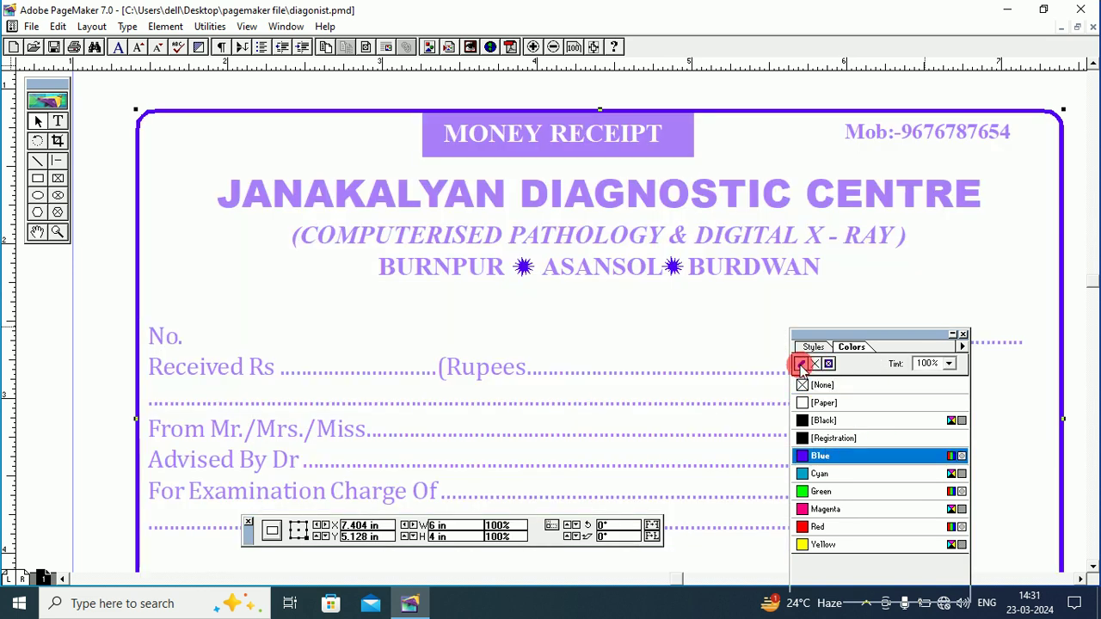
pyautogui.click(947, 363)
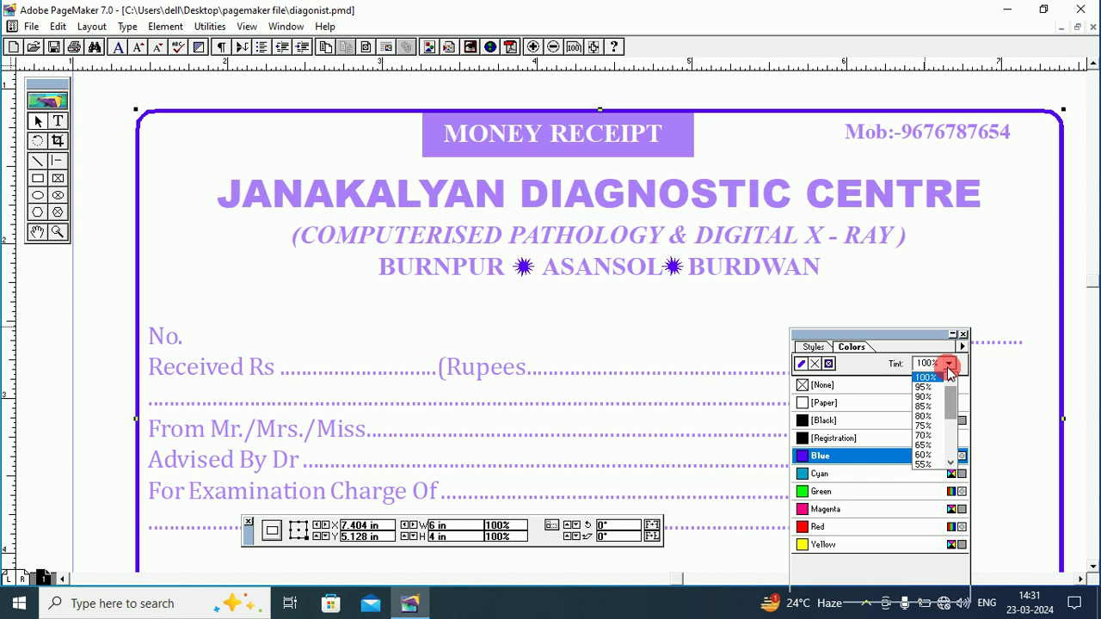
pyautogui.scroll(-2, 943, 430)
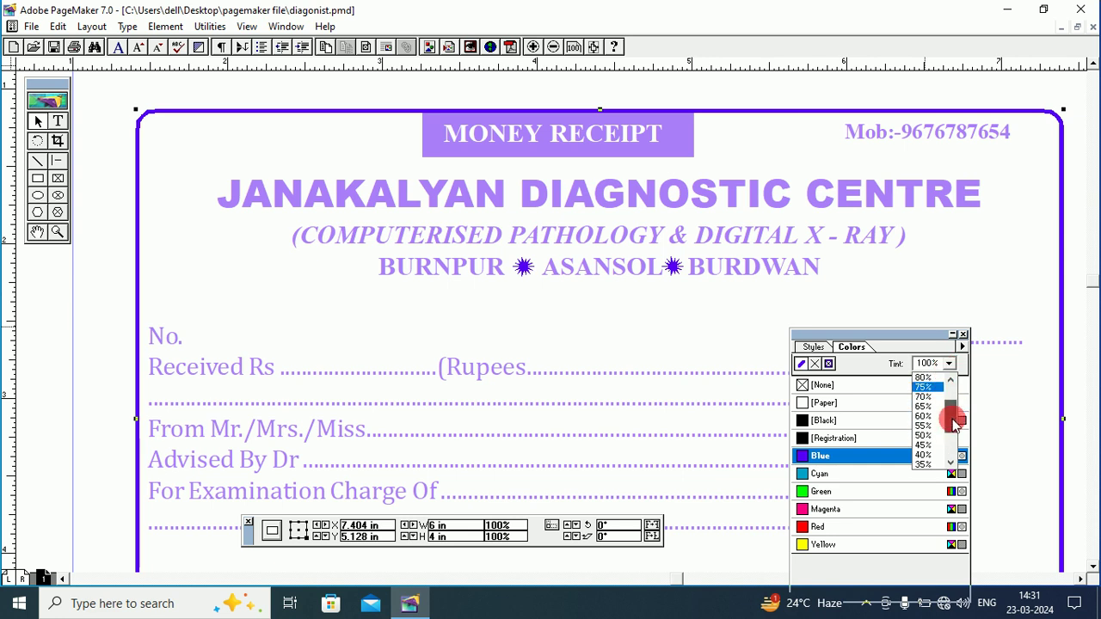
pyautogui.click(922, 436)
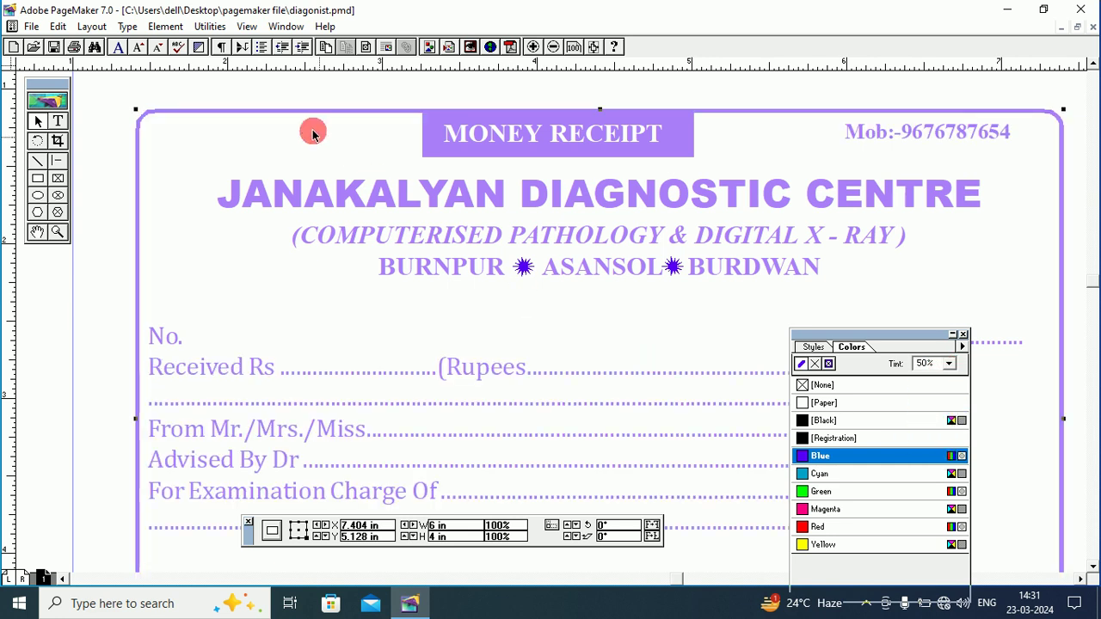
pyautogui.click(268, 104)
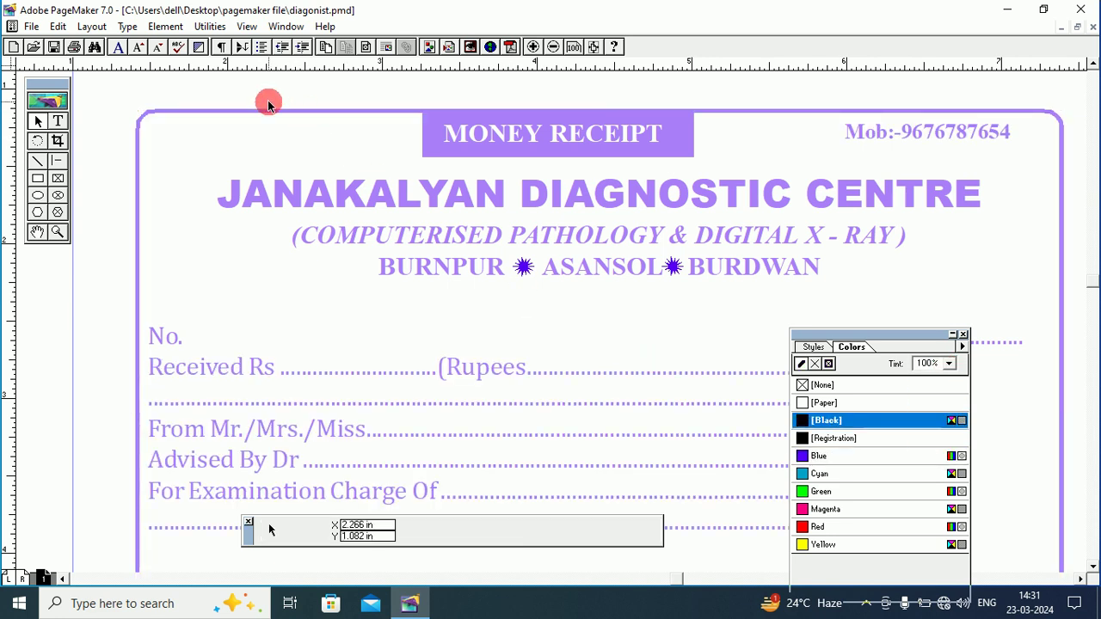
# Pan down to the dotted form lines and move the Colors palette off the page content.
pyautogui.click(295, 110)
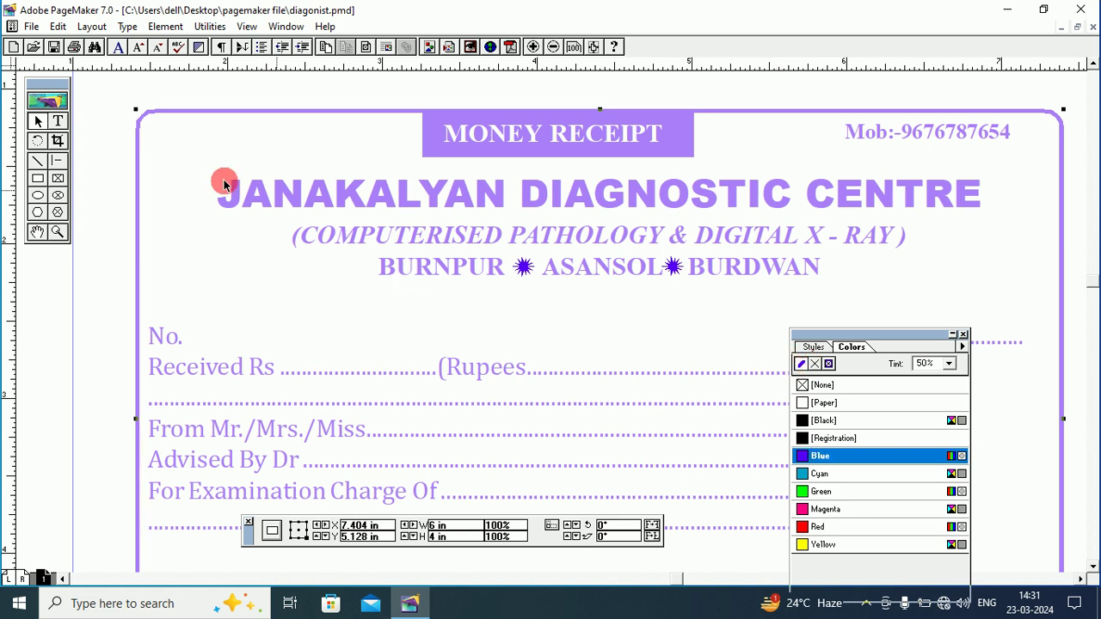
pyautogui.click(103, 105)
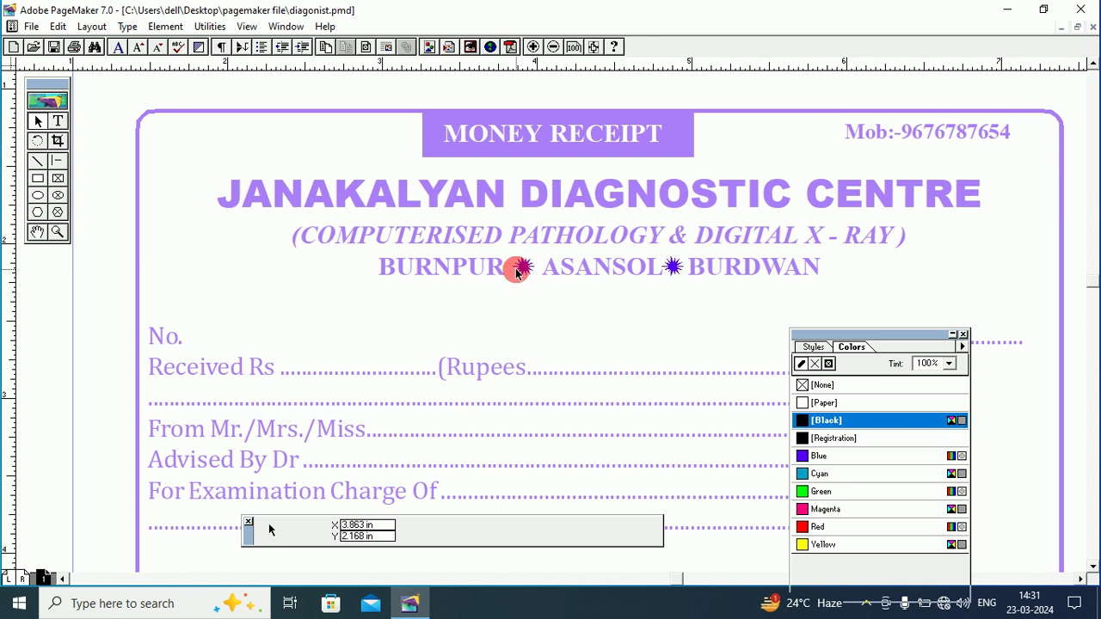
pyautogui.click(37, 232)
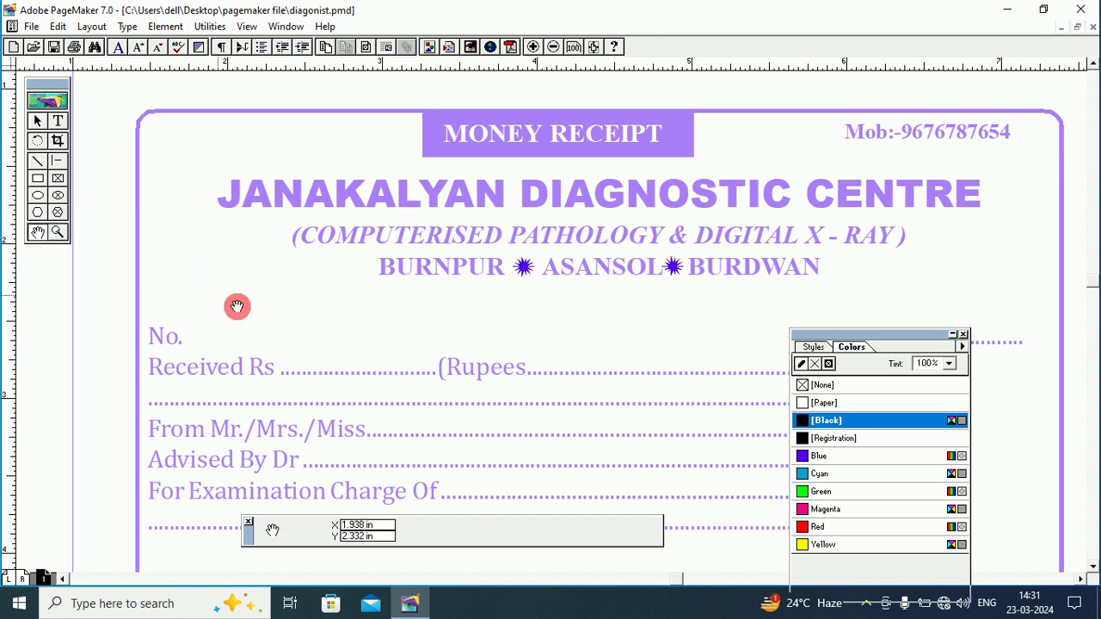
pyautogui.scroll(-5, 236, 306)
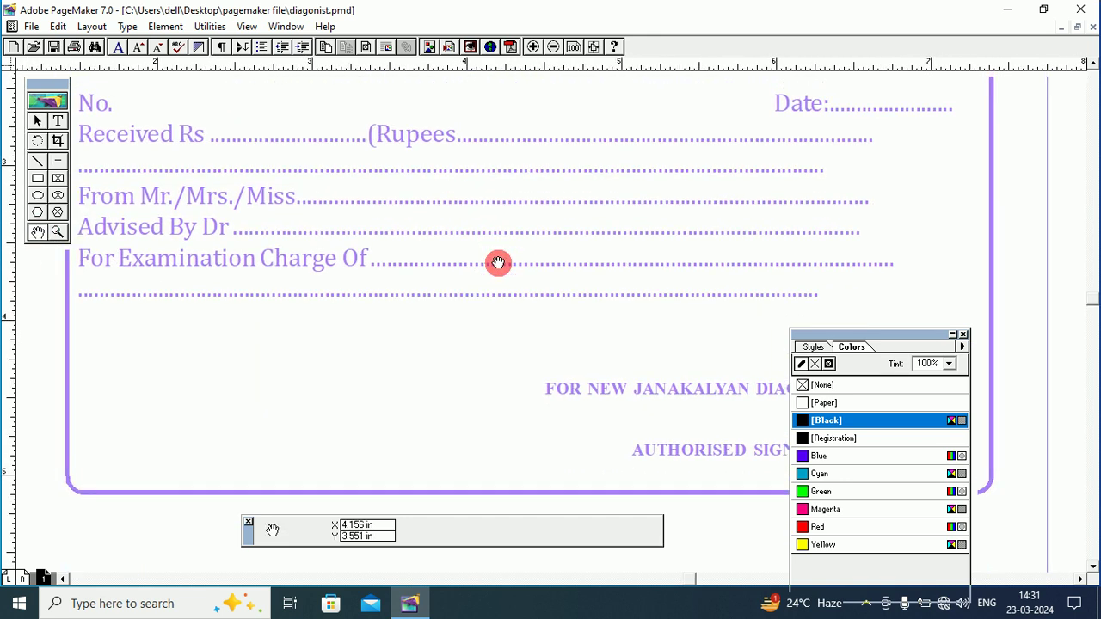
pyautogui.moveTo(438, 201); pyautogui.dragTo(464, 266)
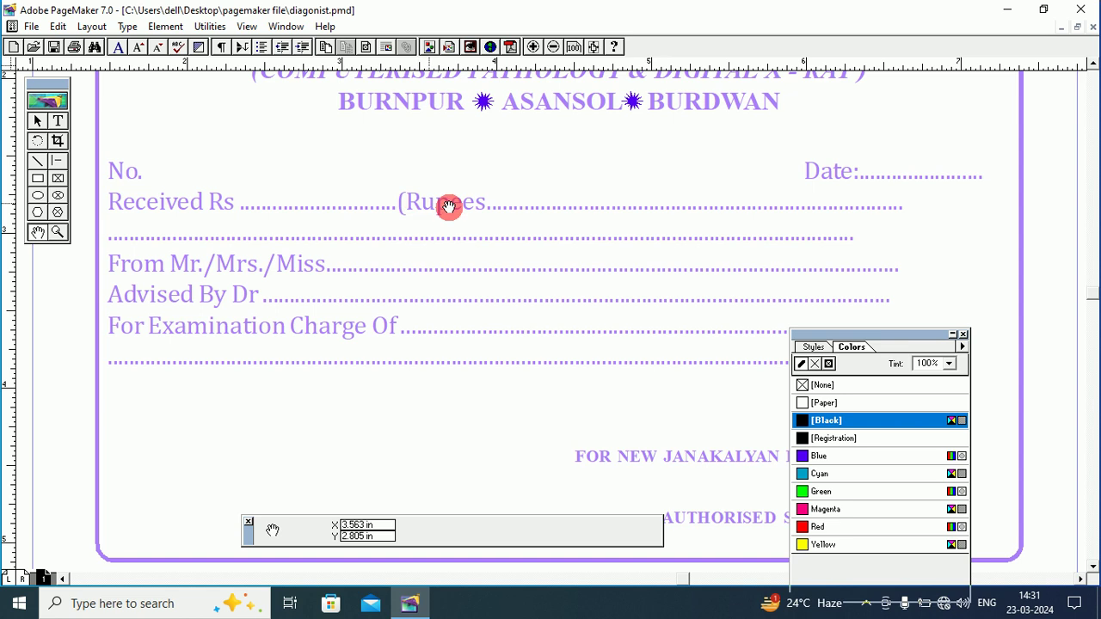
pyautogui.moveTo(881, 333); pyautogui.dragTo(909, 413)
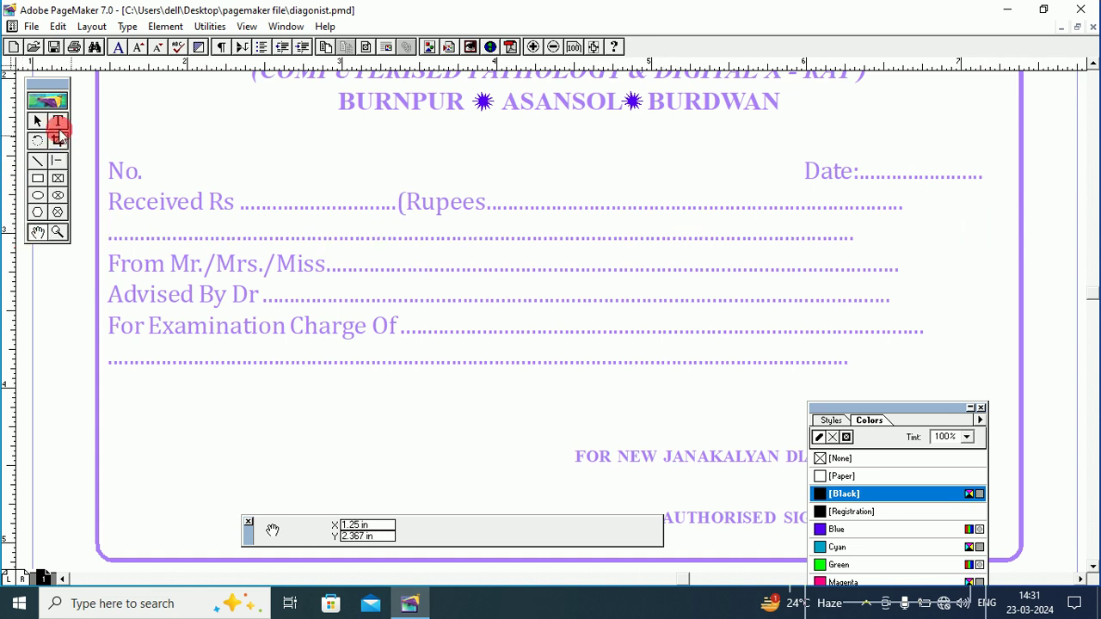
# Add periods to the Rupees, For Examination Charge Of and last blank dotted lines so they reach the right margin.
pyautogui.click(58, 123)
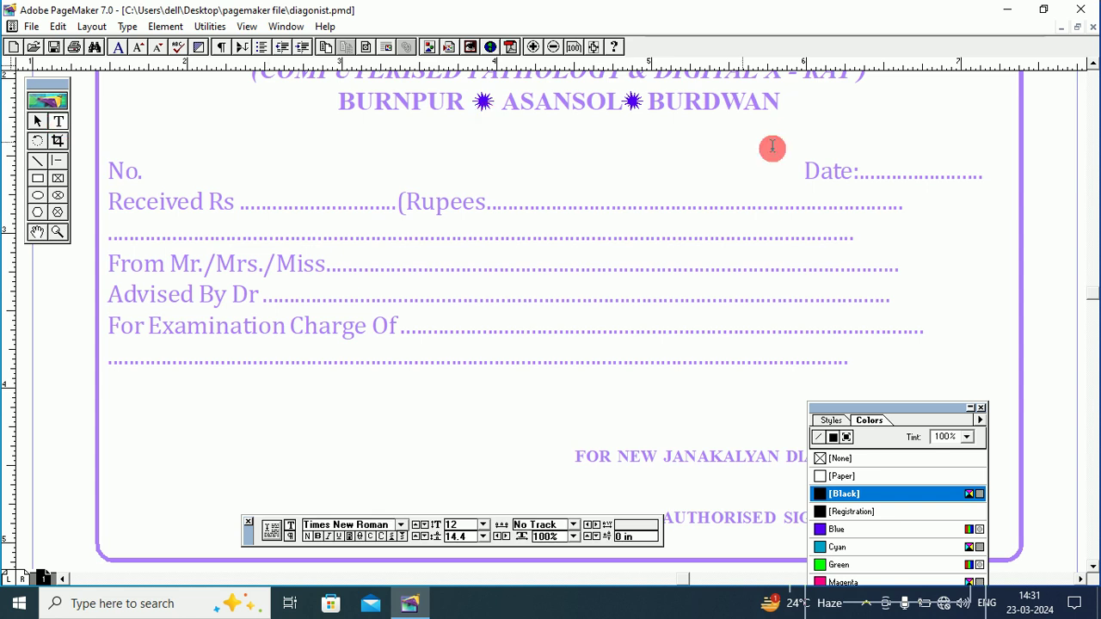
pyautogui.click(908, 208)
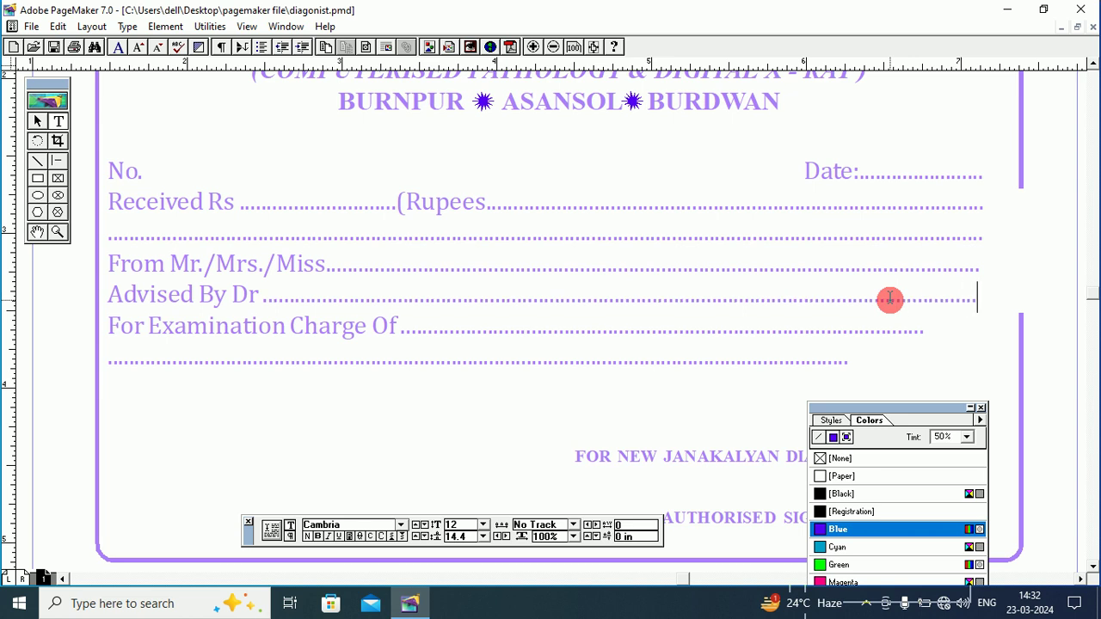
pyautogui.click(926, 336)
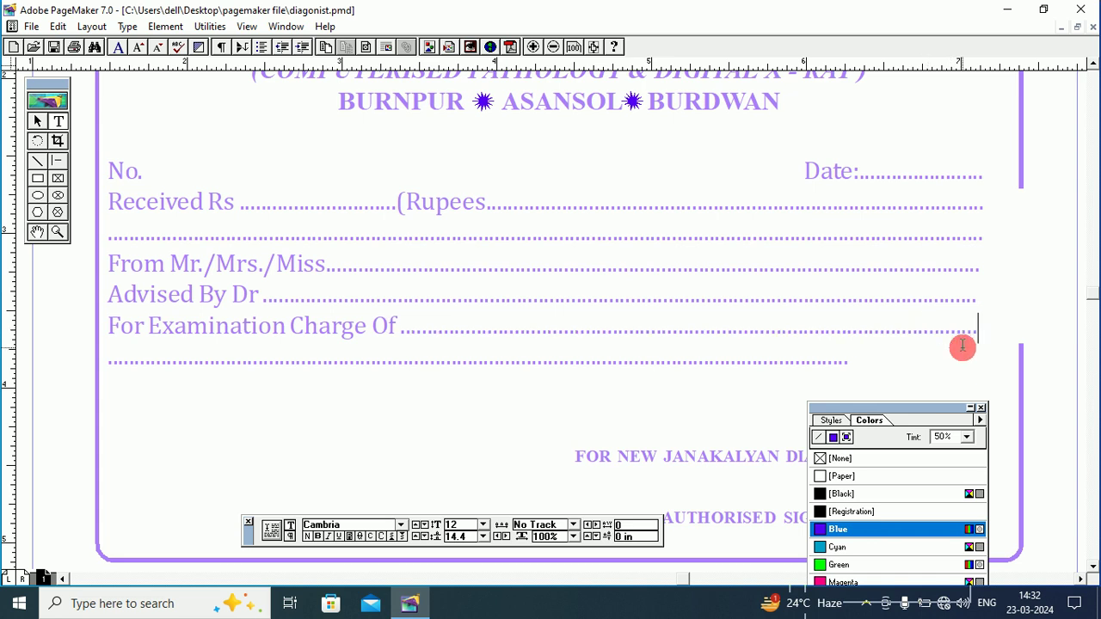
pyautogui.click(848, 362)
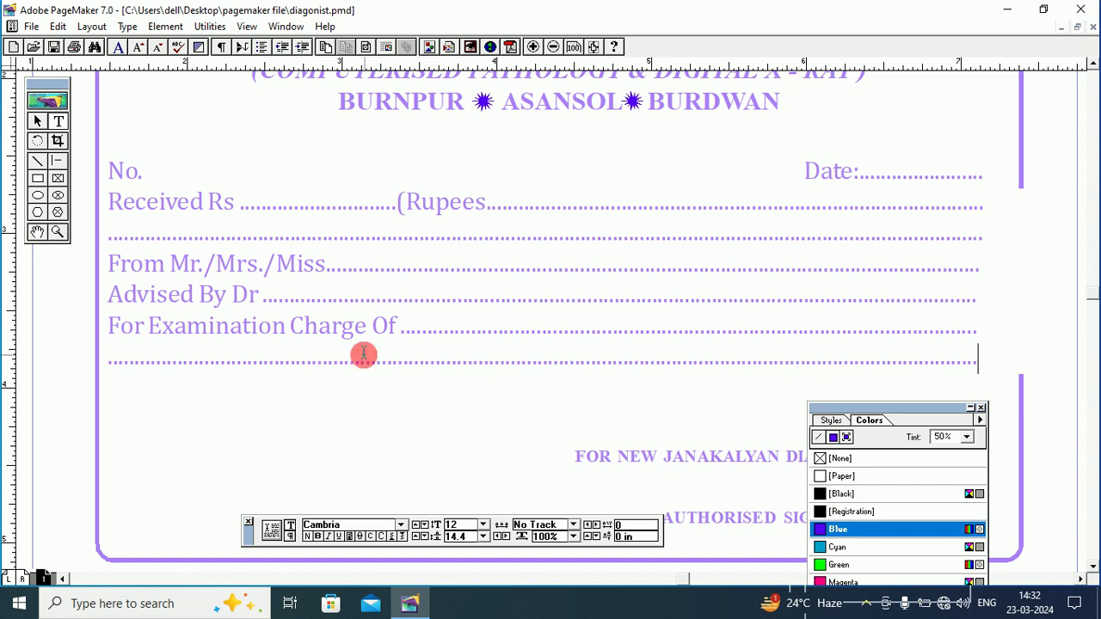
pyautogui.click(37, 231)
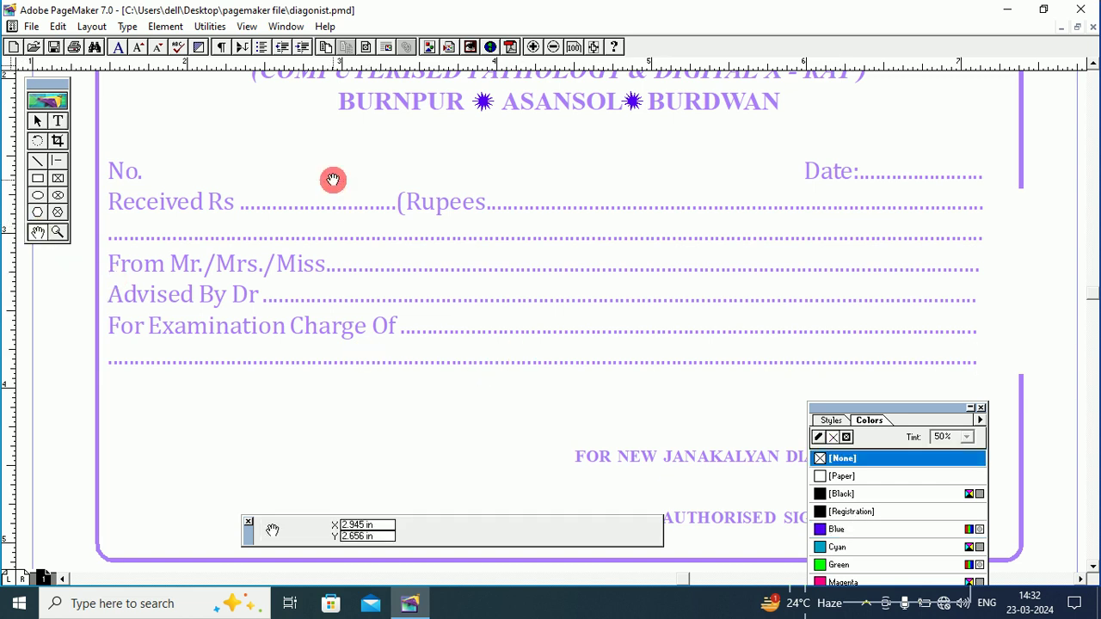
# Tint both star marks between BURNPUR, ASANSOL and BURDWAN Blue at 50%.
pyautogui.moveTo(332, 180); pyautogui.dragTo(364, 238)
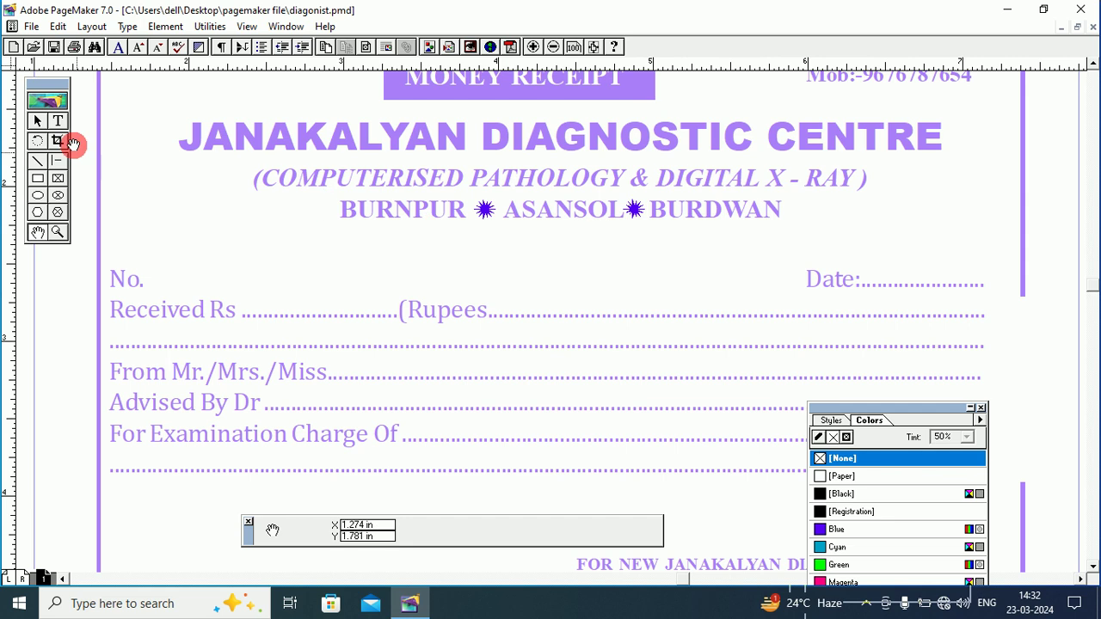
pyautogui.click(34, 122)
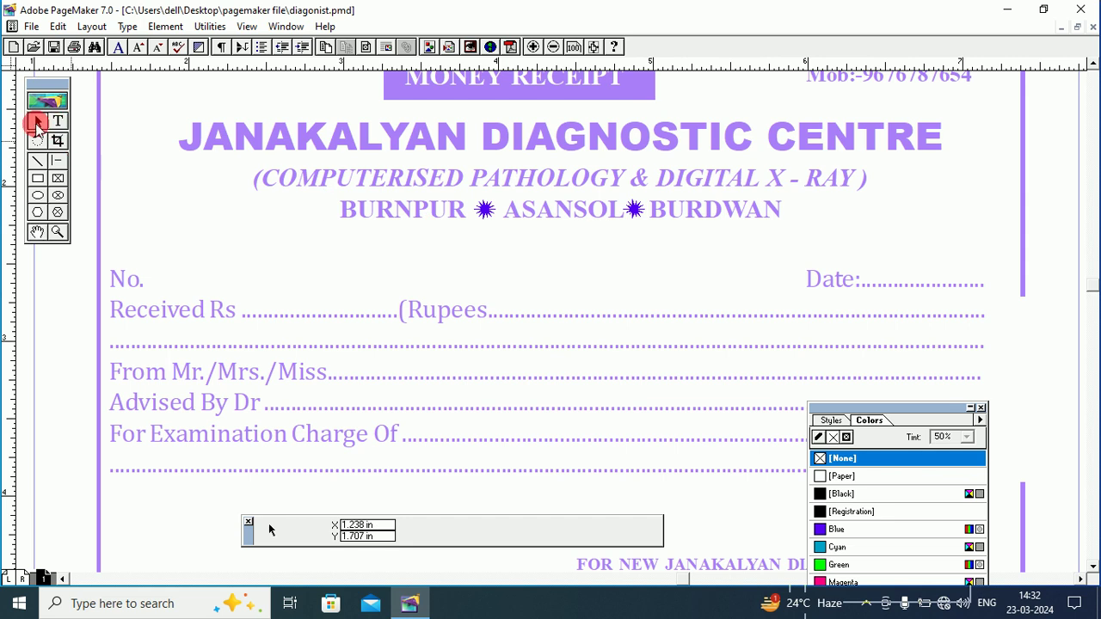
pyautogui.click(487, 210)
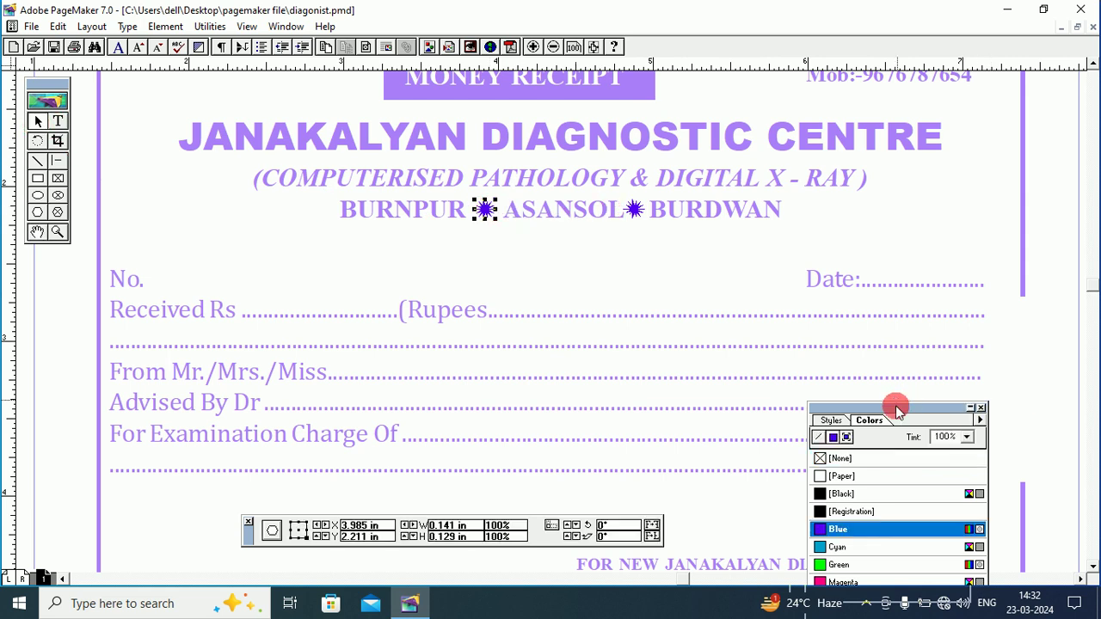
pyautogui.moveTo(896, 408); pyautogui.dragTo(865, 285)
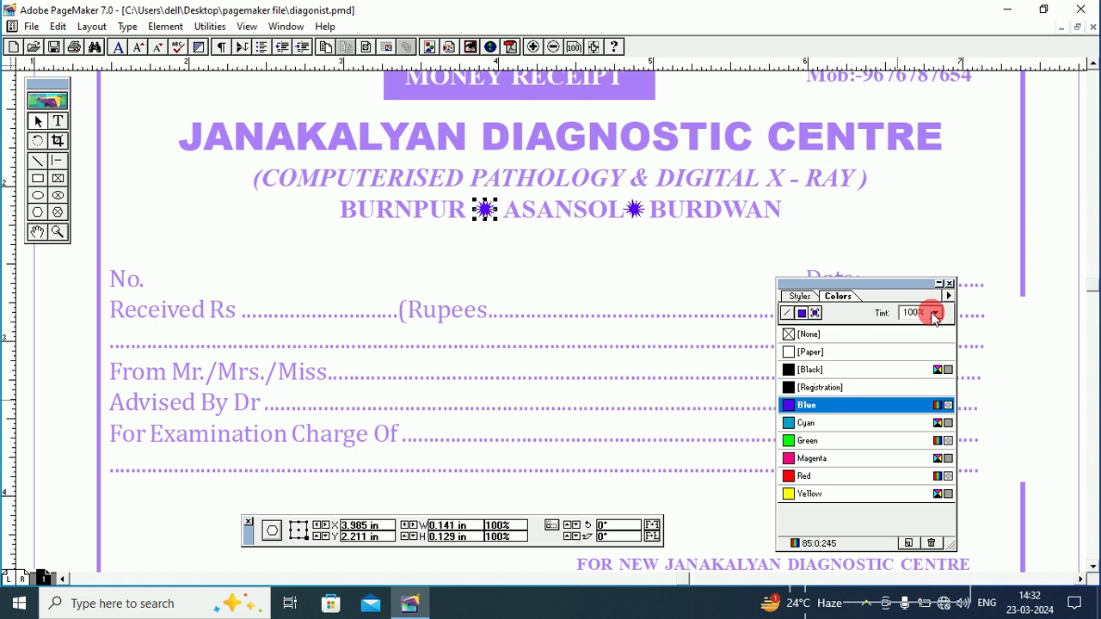
pyautogui.click(934, 315)
pyautogui.moveTo(937, 348); pyautogui.dragTo(910, 379)
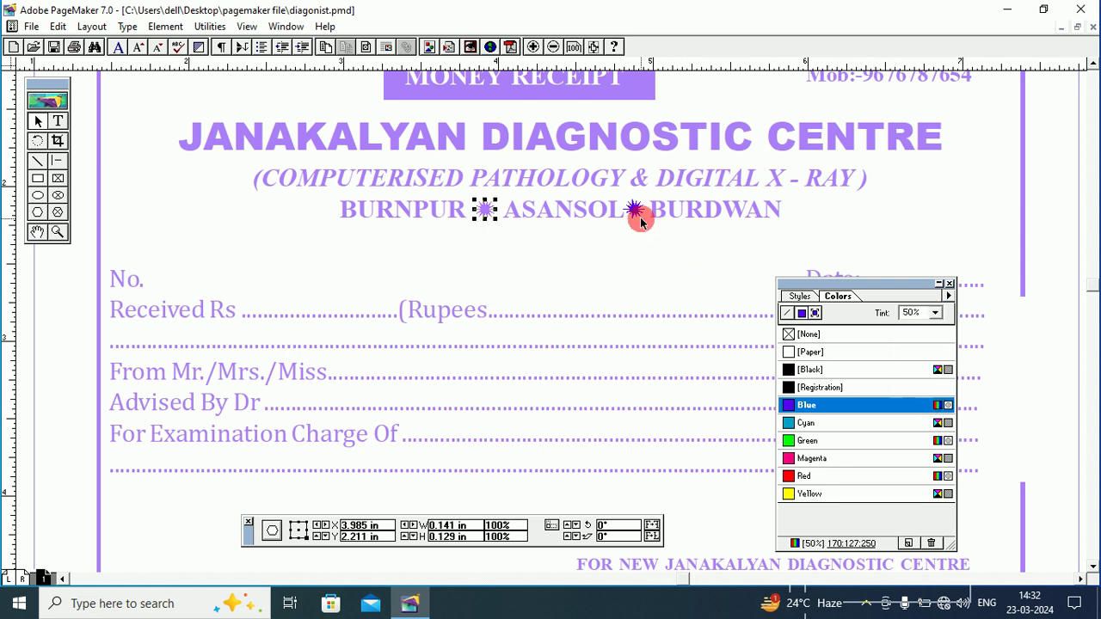
pyautogui.click(632, 209)
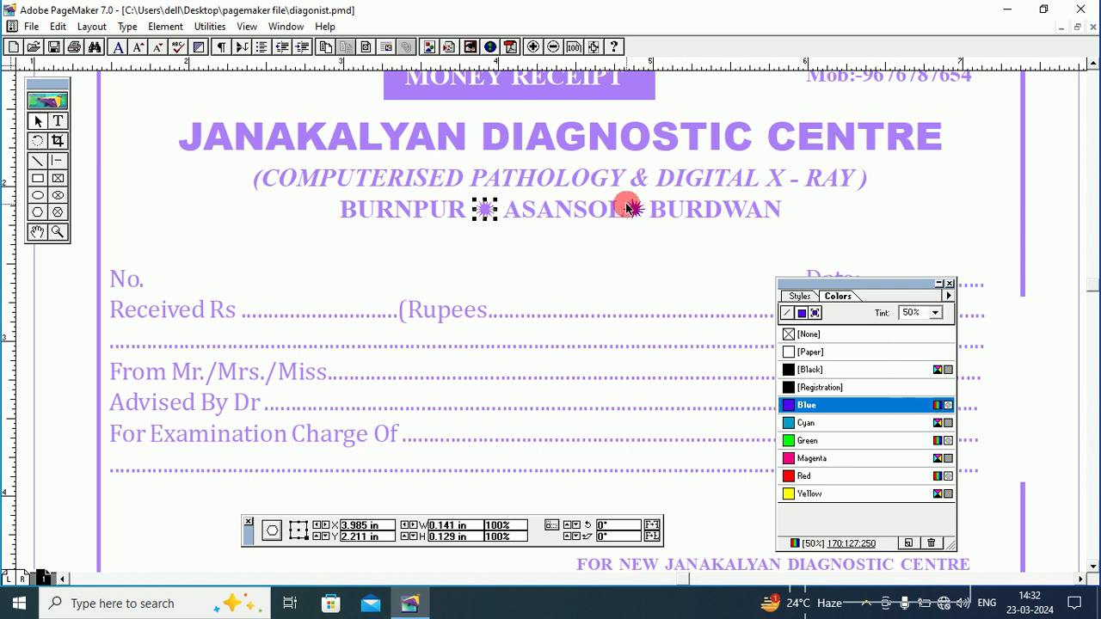
pyautogui.click(934, 313)
pyautogui.moveTo(937, 353); pyautogui.dragTo(937, 370)
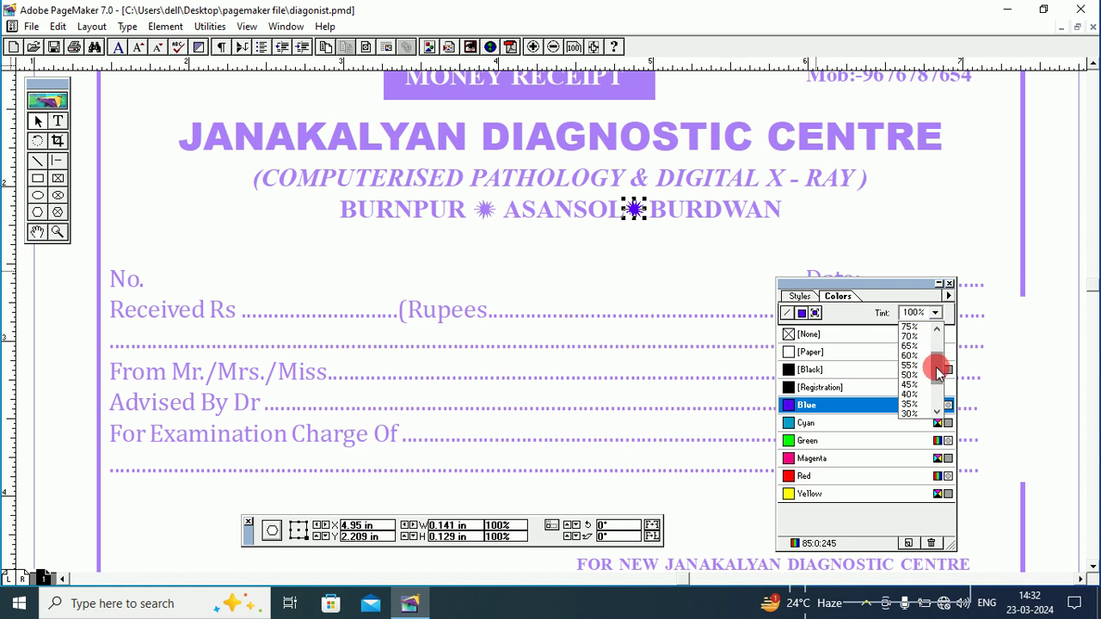
pyautogui.click(909, 379)
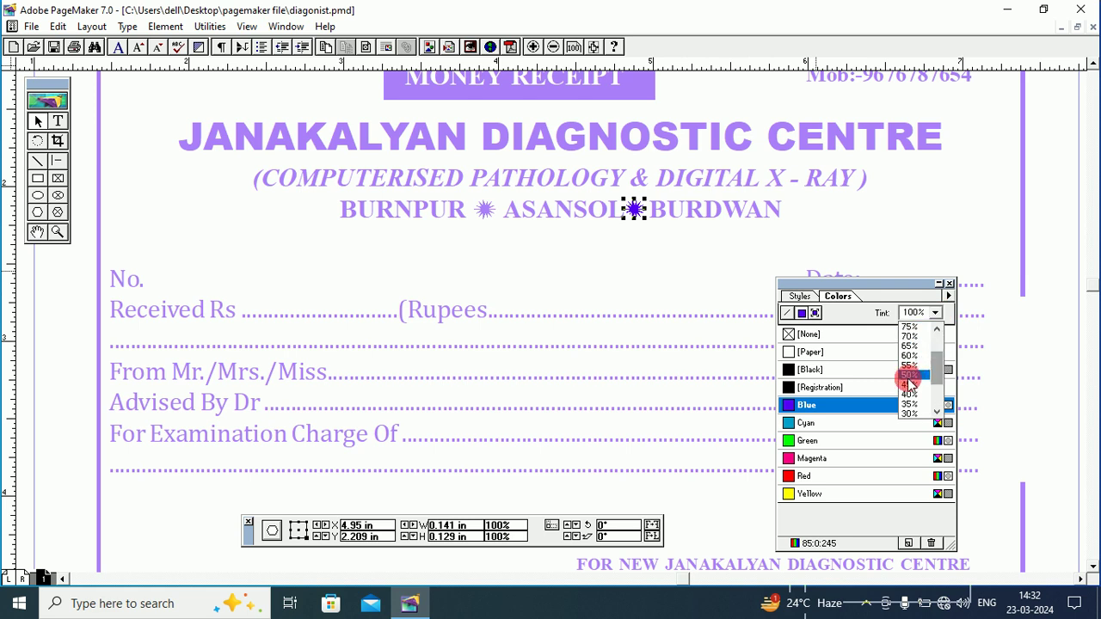
pyautogui.click(680, 249)
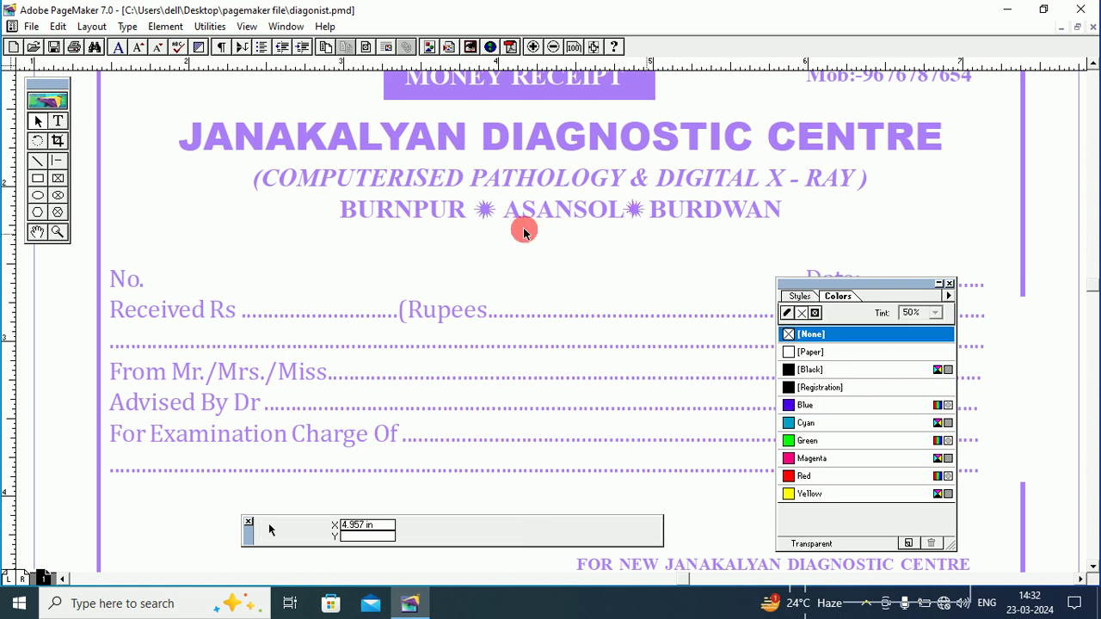
# Fit the page in the window, zoom in on the first receipt and select its rounded border.
pyautogui.rightClick(161, 205)
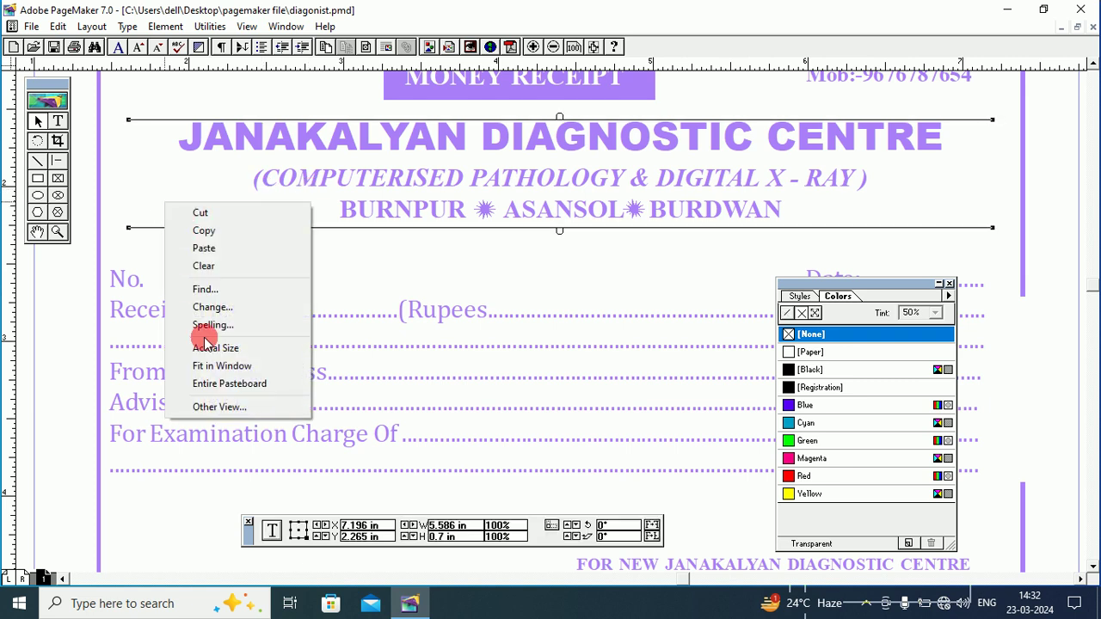
pyautogui.click(223, 366)
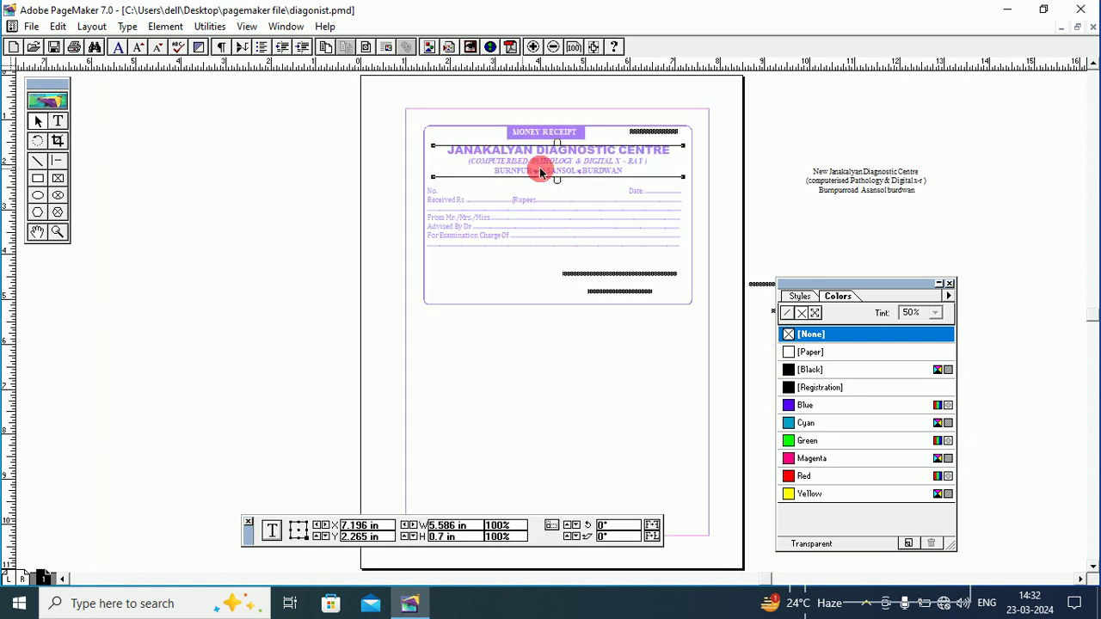
pyautogui.click(58, 233)
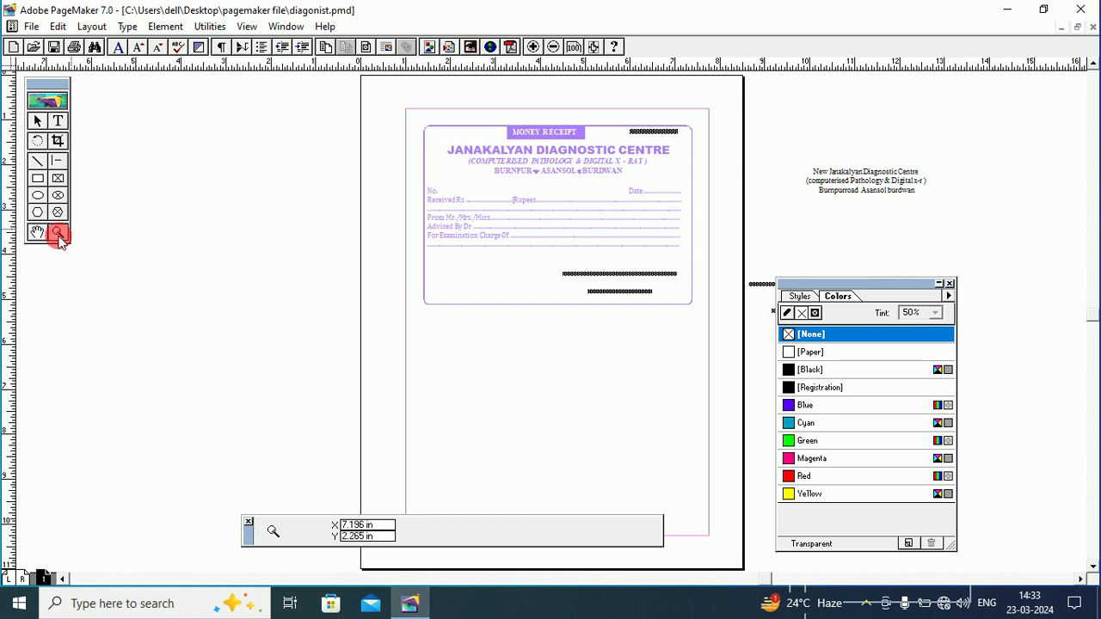
pyautogui.click(521, 211)
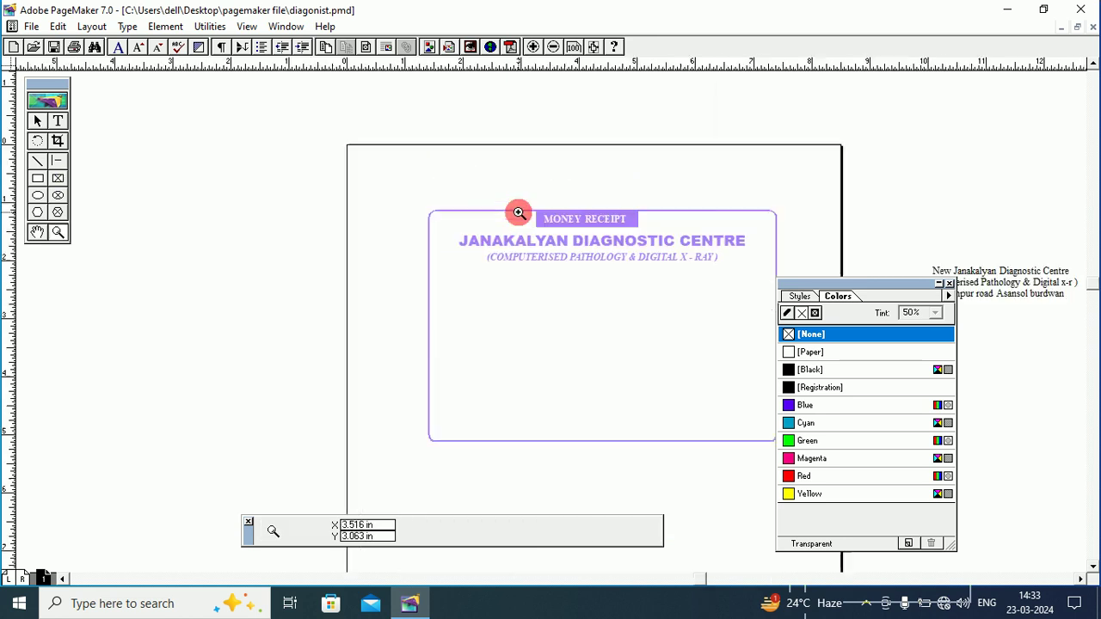
pyautogui.click(621, 351)
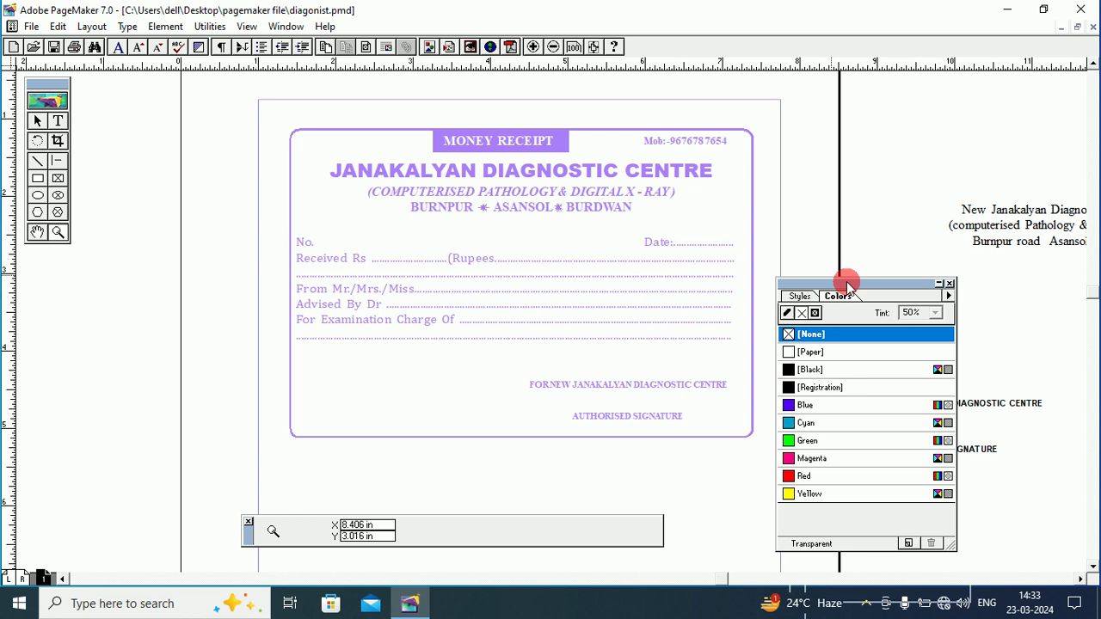
pyautogui.moveTo(912, 284); pyautogui.dragTo(937, 284)
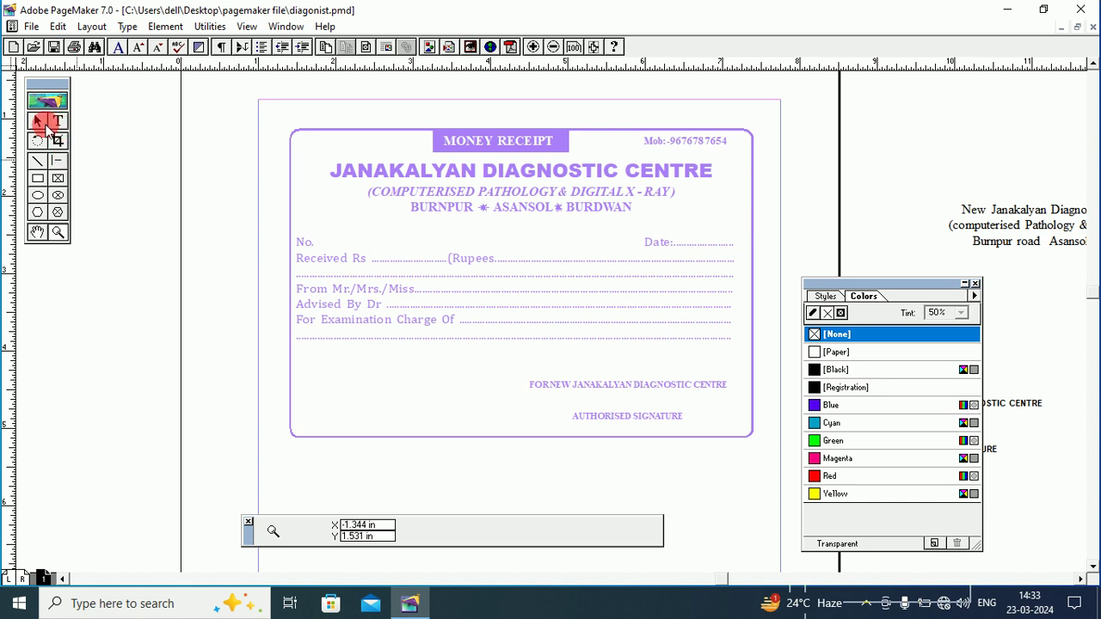
pyautogui.click(332, 134)
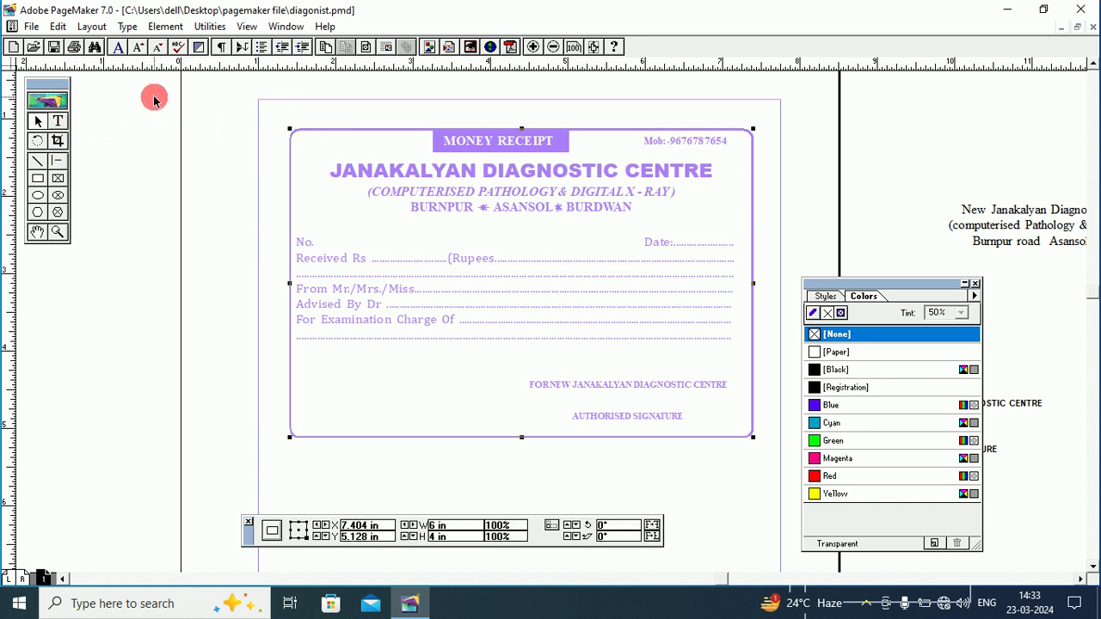
# Marquee-select every receipt object and combine them with Element > Group.
pyautogui.moveTo(154, 99); pyautogui.dragTo(818, 483)
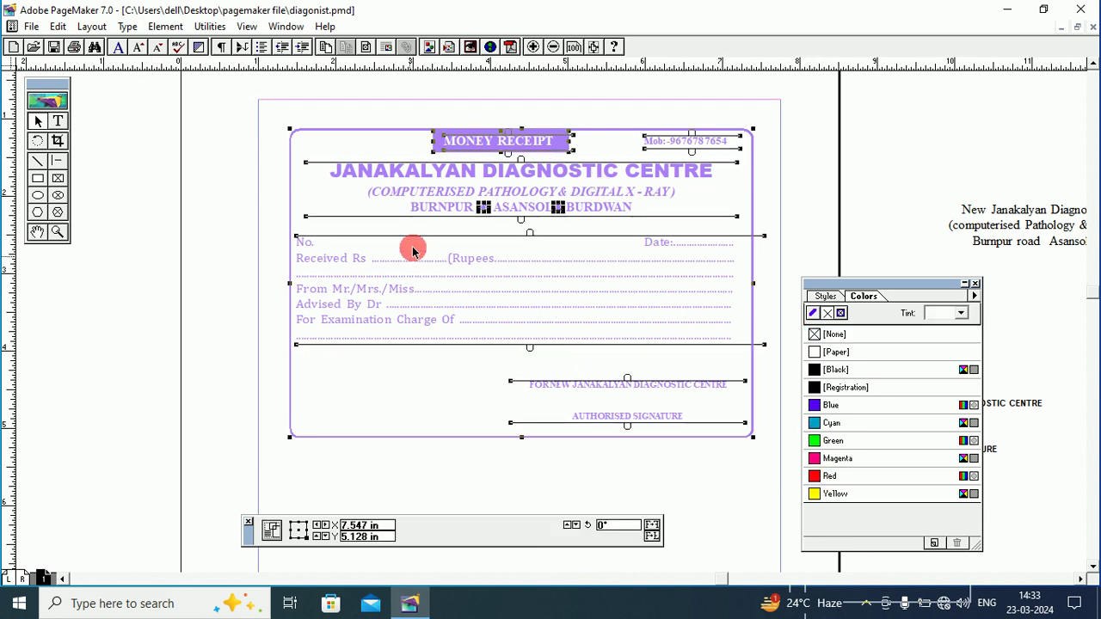
pyautogui.click(166, 27)
pyautogui.click(183, 185)
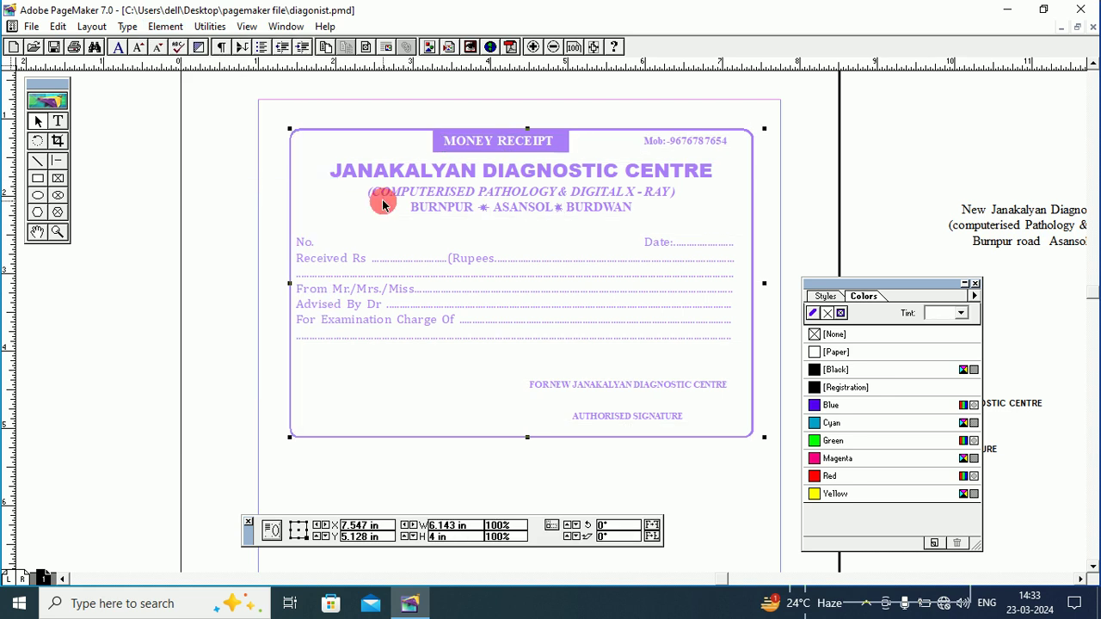
pyautogui.click(201, 233)
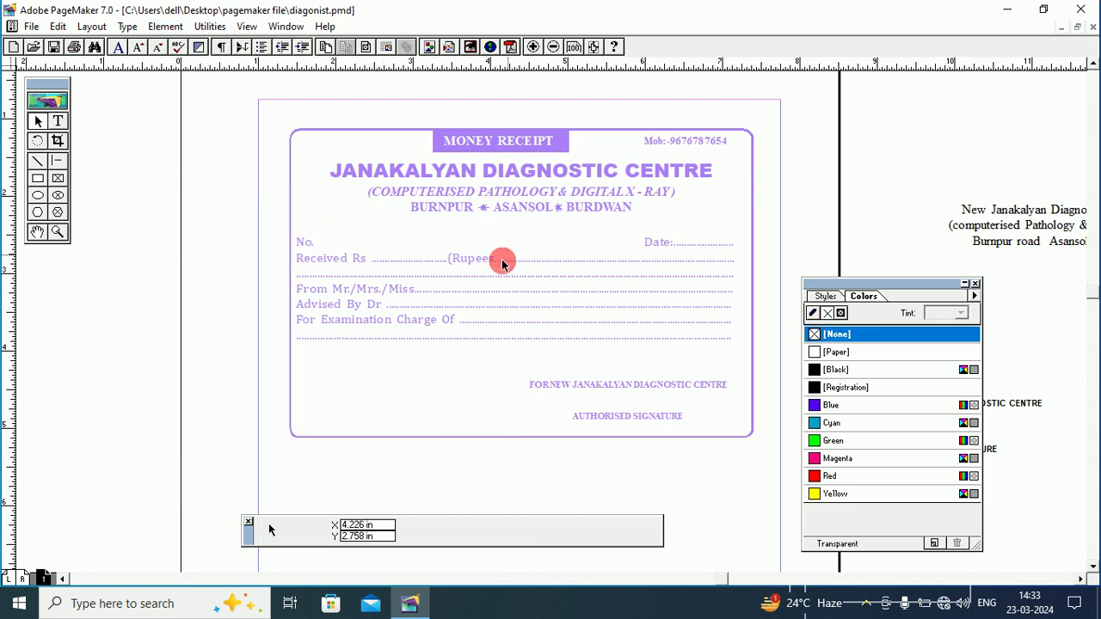
pyautogui.click(487, 272)
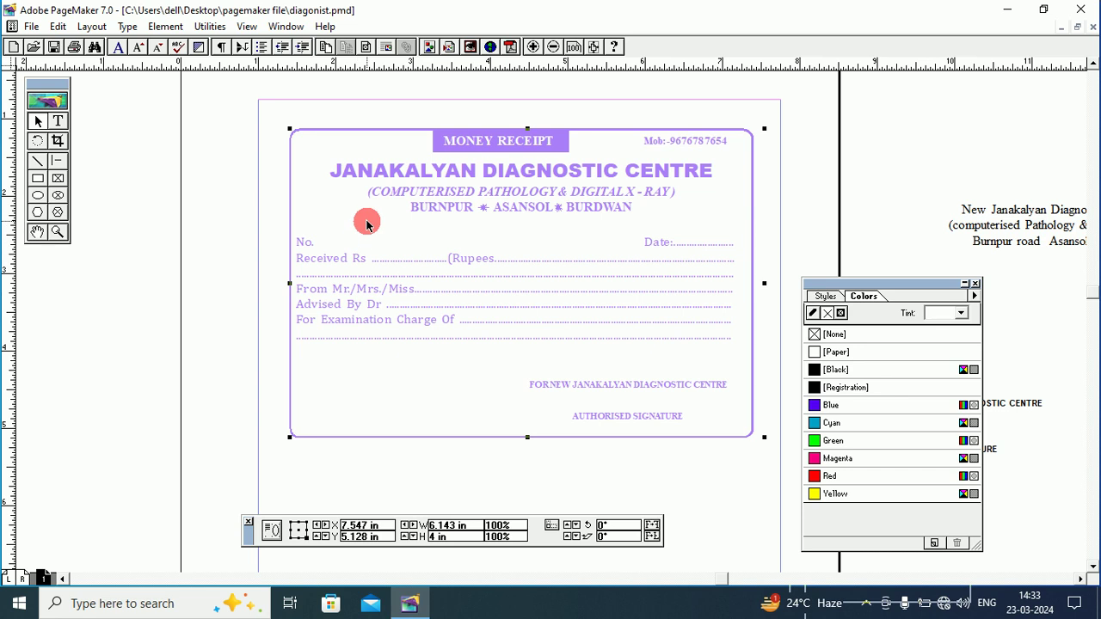
# View the page at Actual Size and pan until the whole receipt is visible.
pyautogui.rightClick(404, 148)
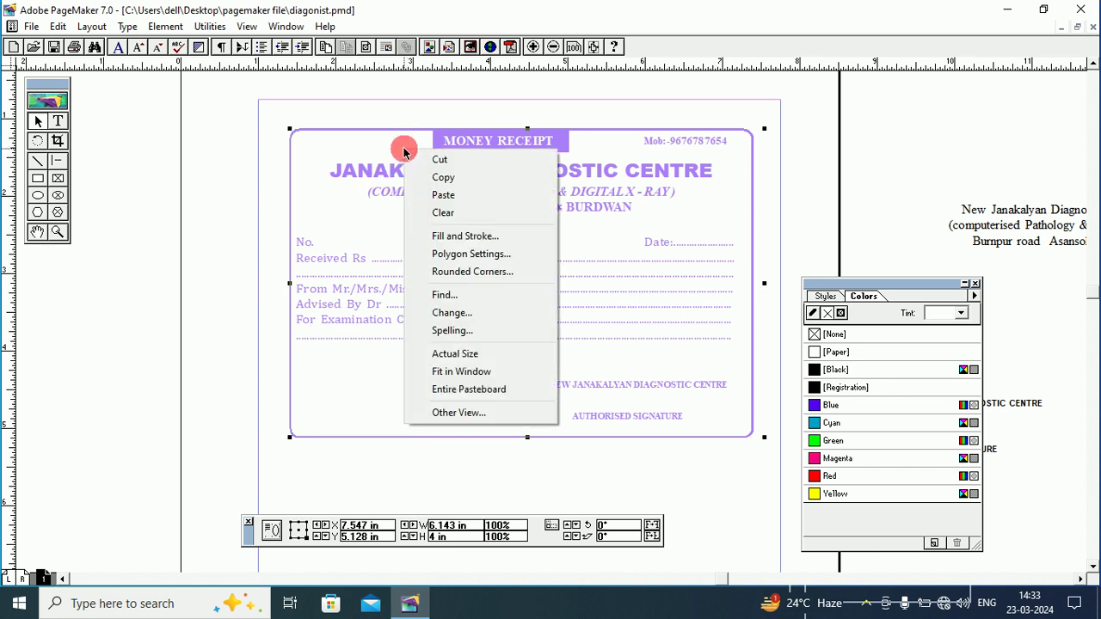
pyautogui.click(464, 352)
pyautogui.click(44, 239)
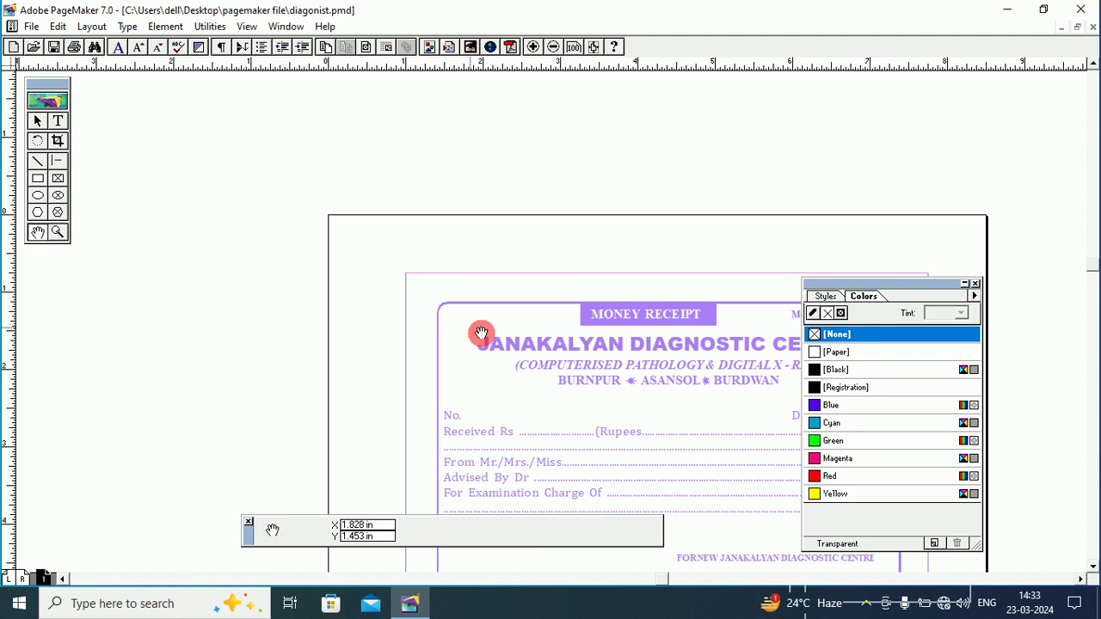
pyautogui.moveTo(482, 334); pyautogui.dragTo(305, 201)
pyautogui.moveTo(487, 364); pyautogui.dragTo(481, 248)
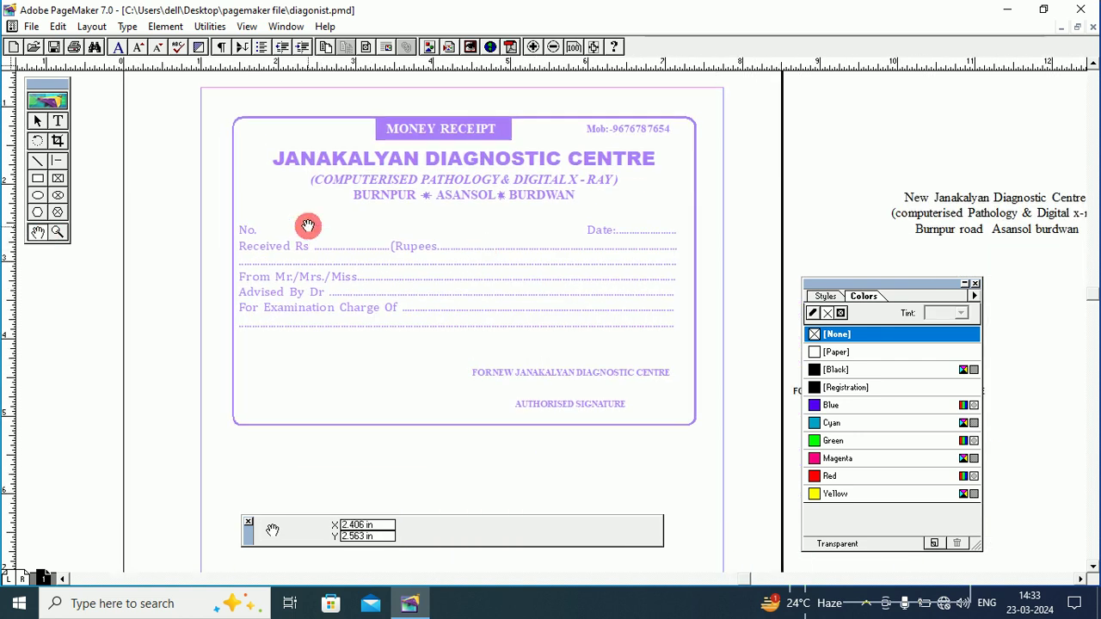
# Zoom in on the receipt and pan from the MONEY RECEIPT header to the signature area and back.
pyautogui.click(64, 233)
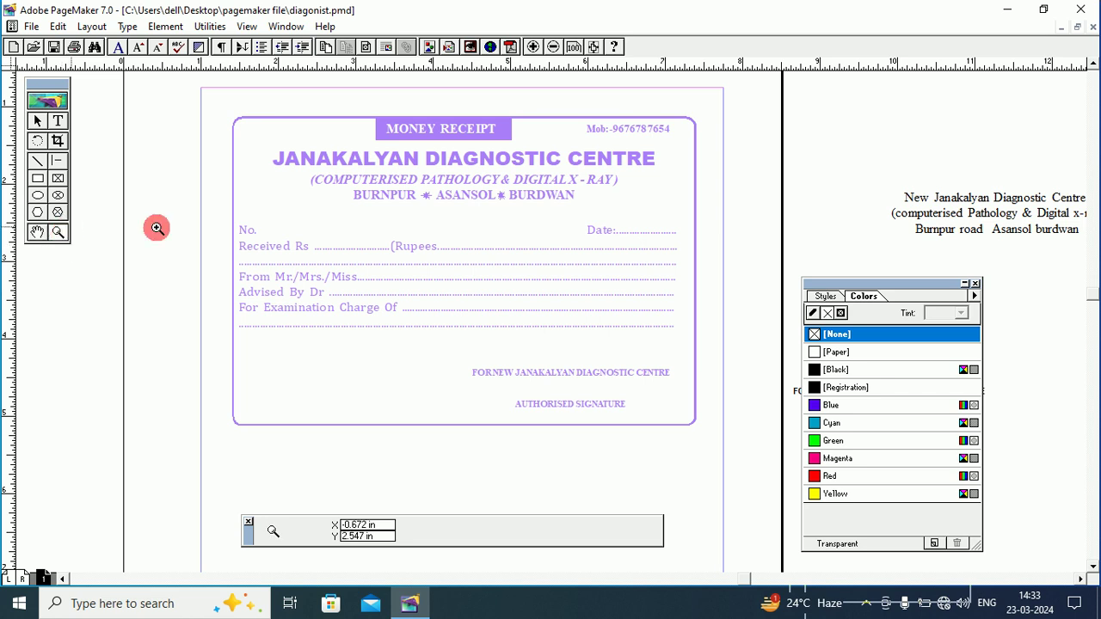
pyautogui.click(458, 286)
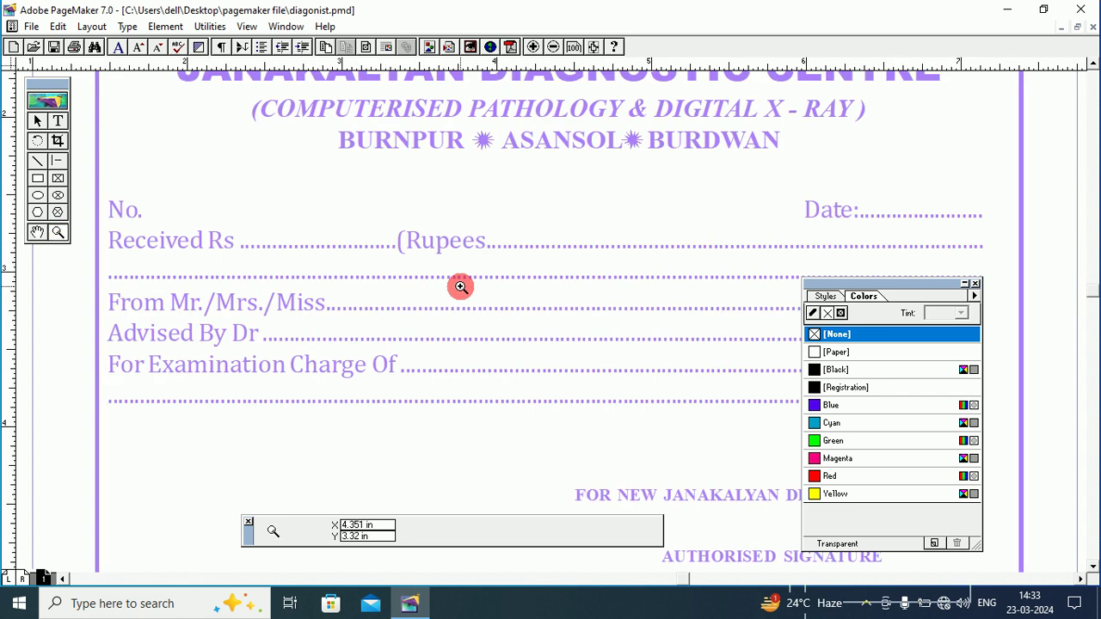
pyautogui.click(39, 232)
pyautogui.moveTo(510, 228); pyautogui.dragTo(507, 312)
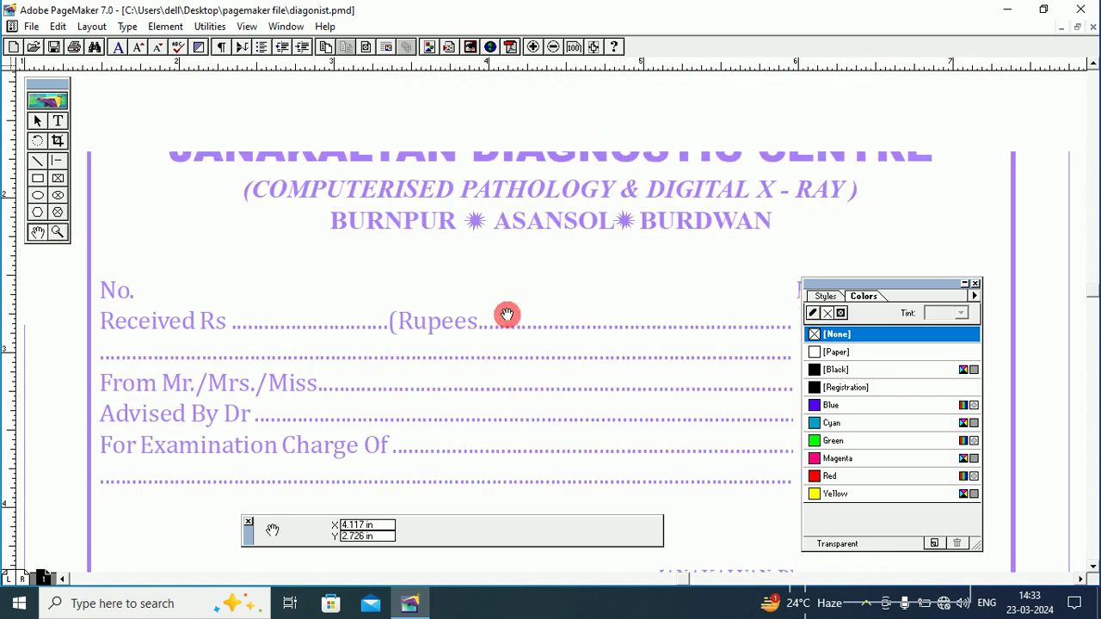
pyautogui.moveTo(511, 172); pyautogui.dragTo(516, 221)
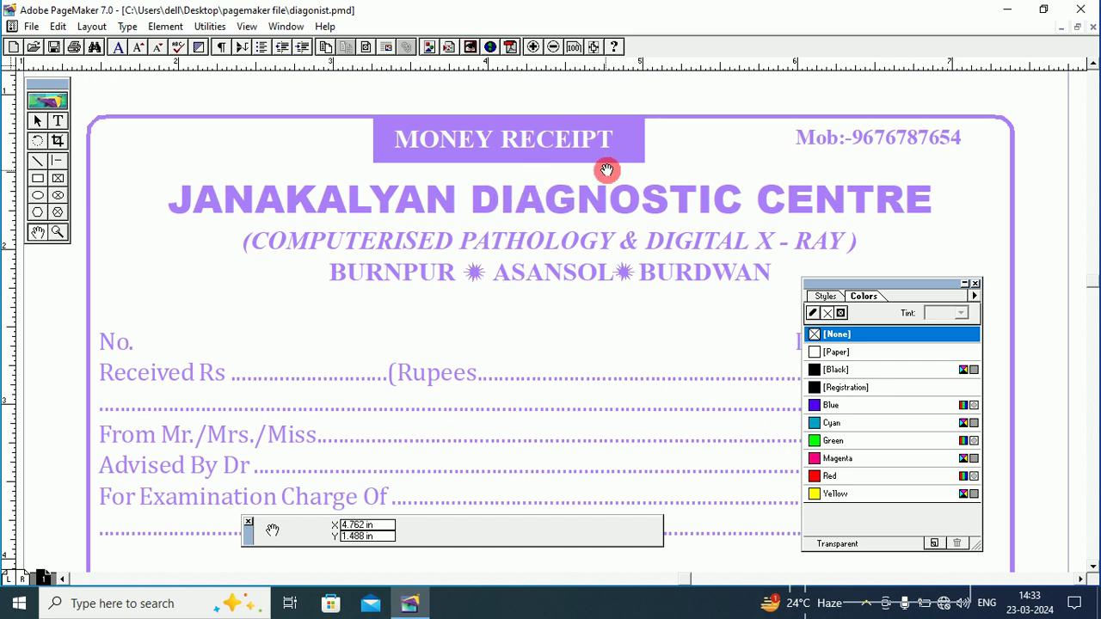
pyautogui.moveTo(534, 270); pyautogui.dragTo(479, 206)
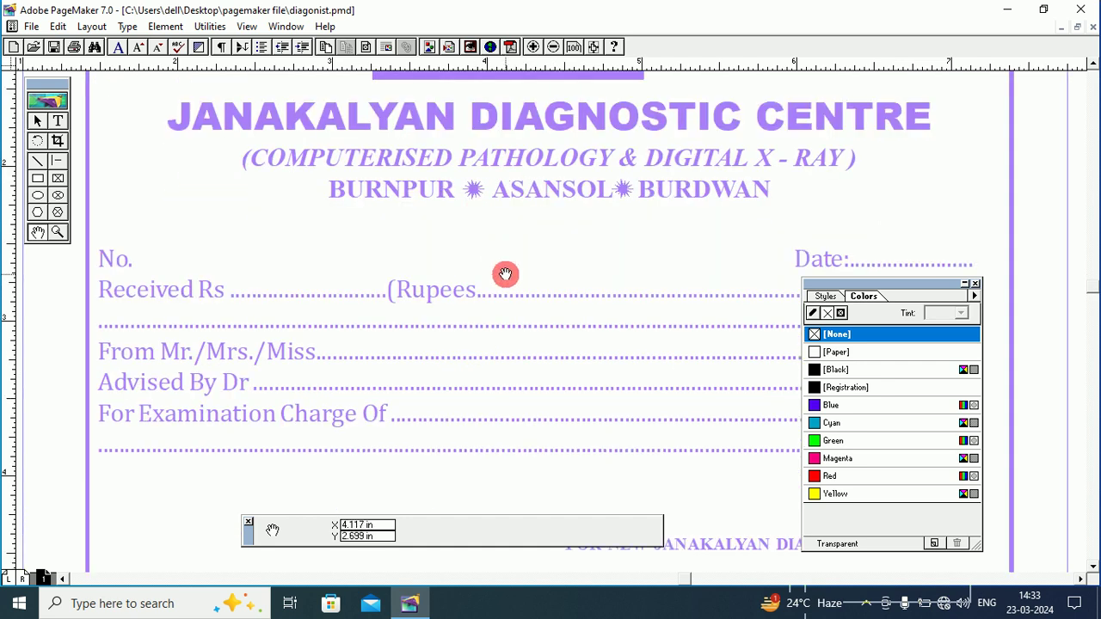
pyautogui.moveTo(568, 378); pyautogui.dragTo(555, 242)
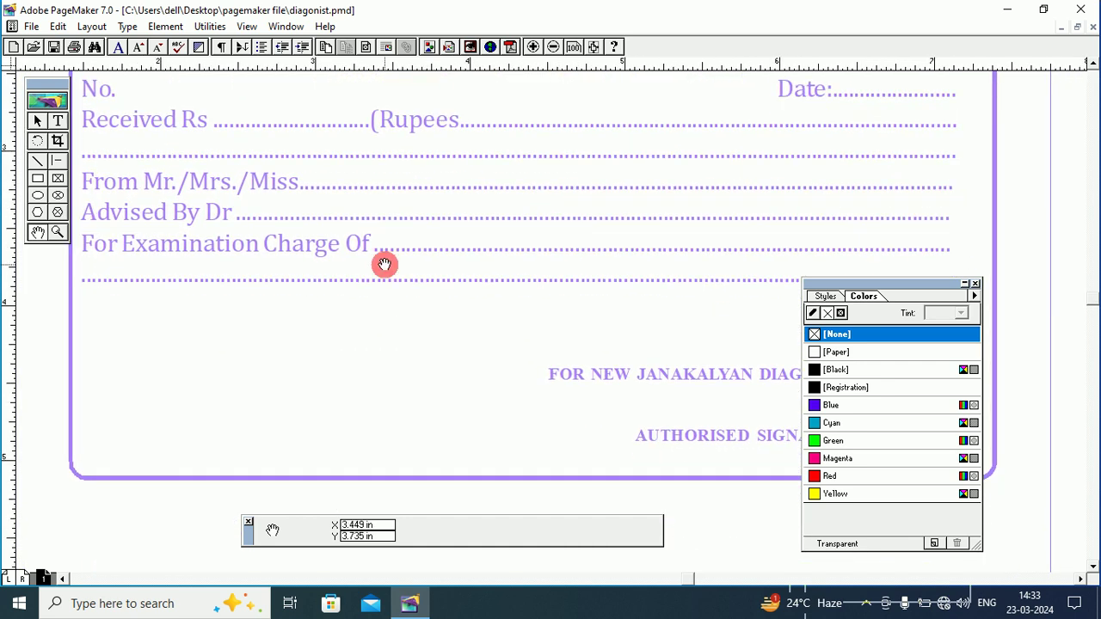
pyautogui.moveTo(445, 266); pyautogui.dragTo(446, 279)
pyautogui.moveTo(497, 167); pyautogui.dragTo(504, 278)
pyautogui.moveTo(485, 143); pyautogui.dragTo(498, 243)
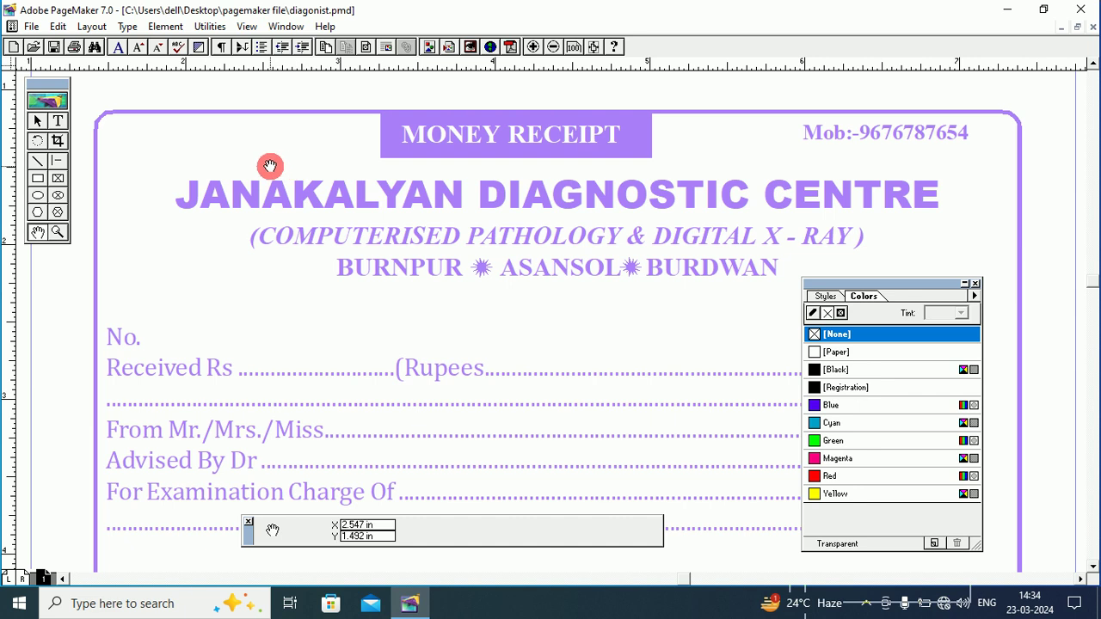
pyautogui.click(37, 120)
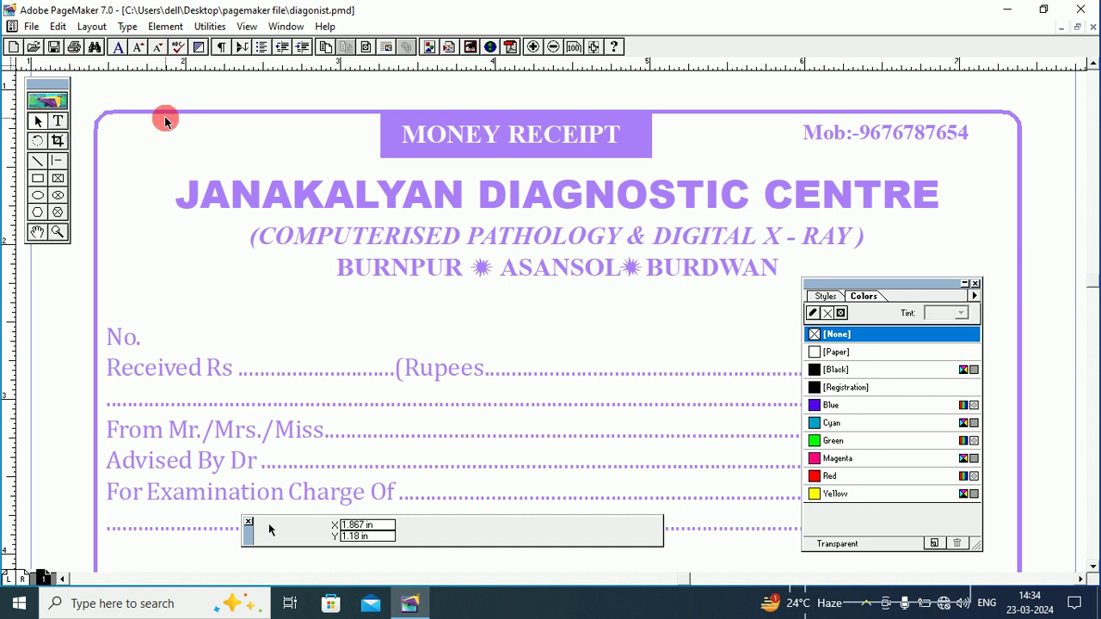
# Ungroup the receipt with Element > Ungroup, then select the rounded border on its own.
pyautogui.click(167, 113)
pyautogui.click(160, 26)
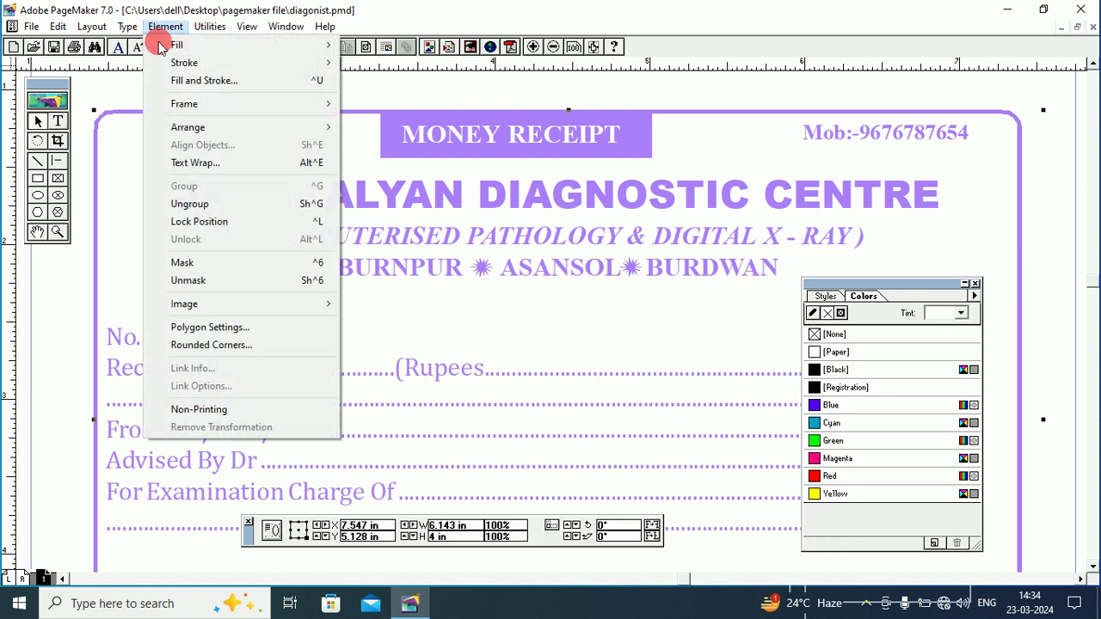
pyautogui.click(210, 204)
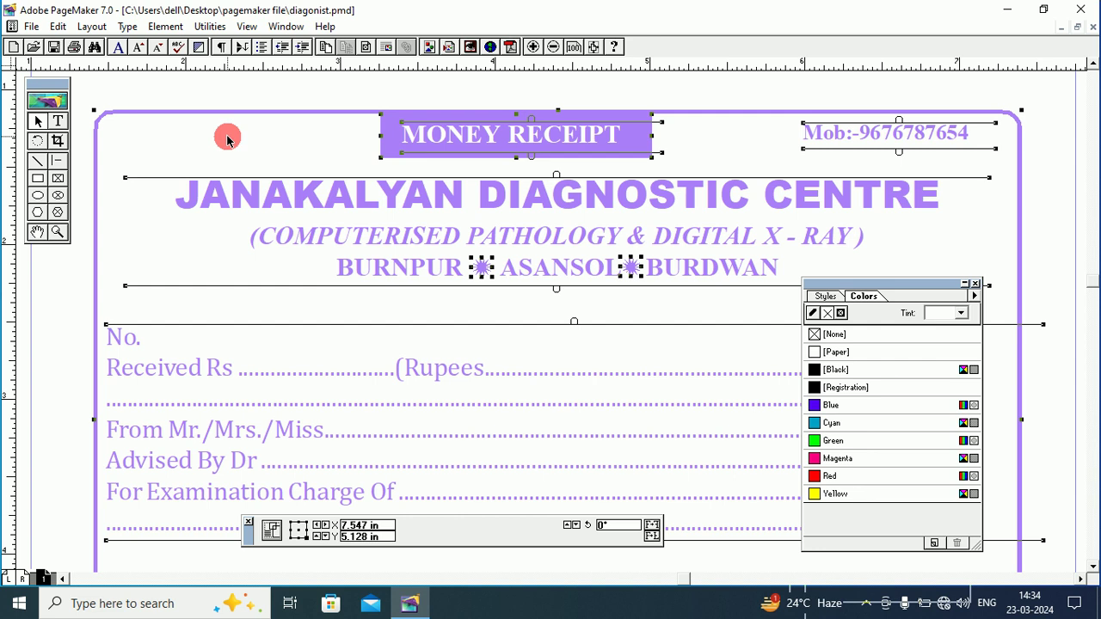
pyautogui.click(246, 74)
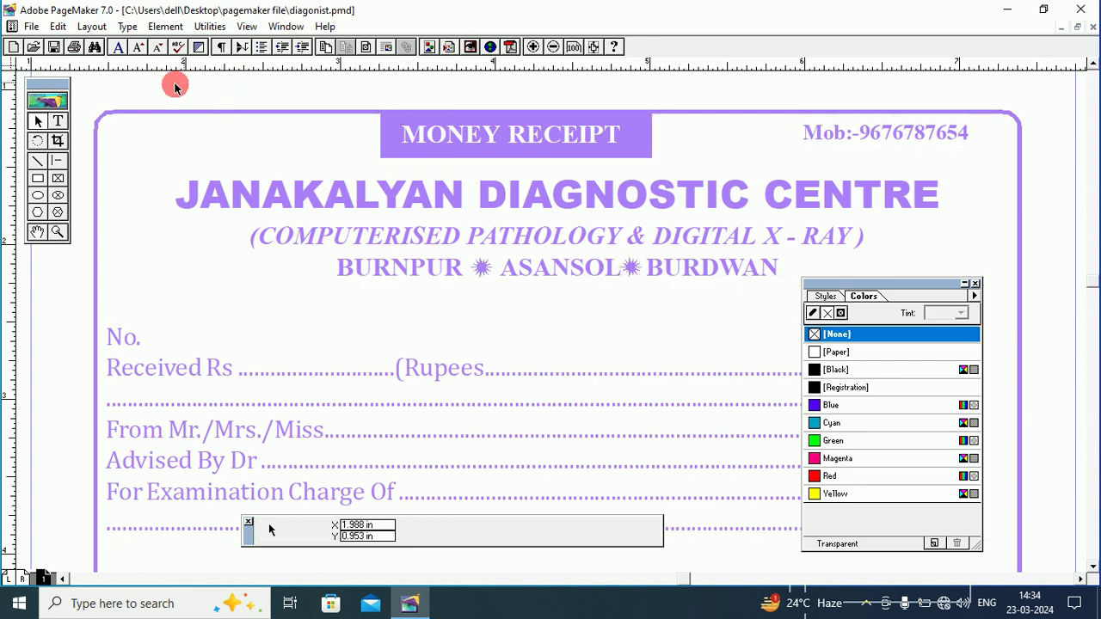
pyautogui.click(110, 116)
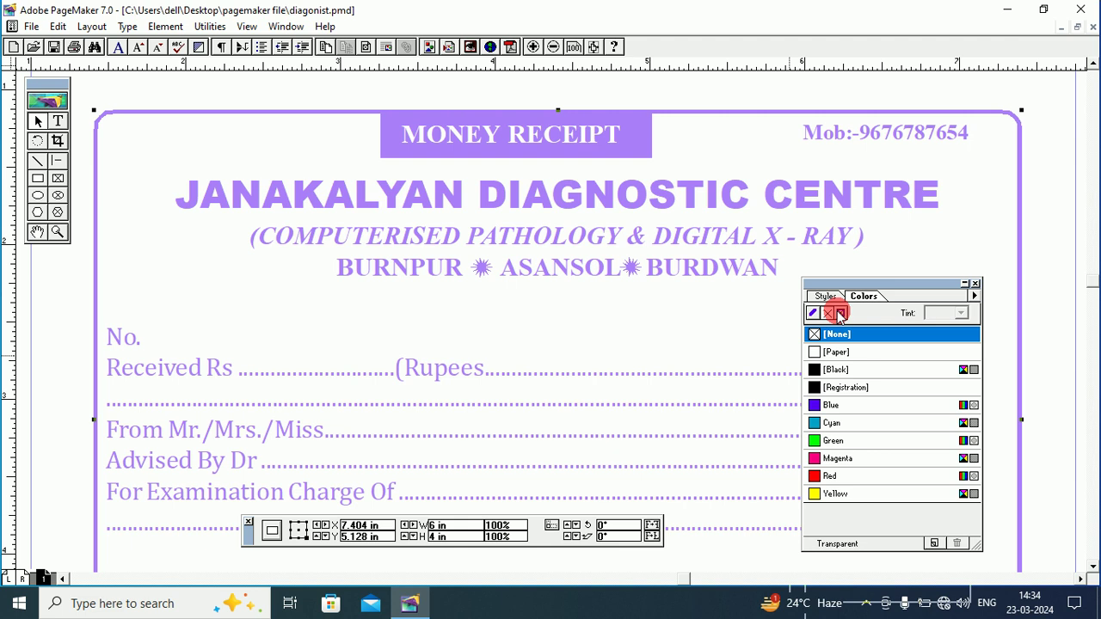
# Try green and then magenta fills on the receipt box, clearing the fill in between.
pyautogui.click(827, 440)
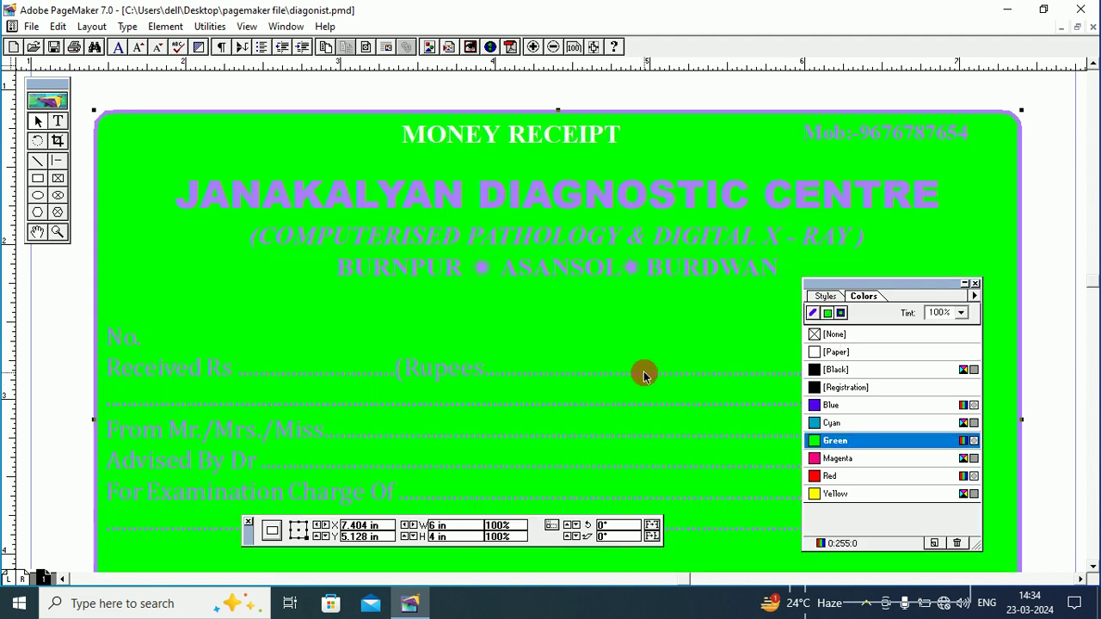
pyautogui.click(815, 335)
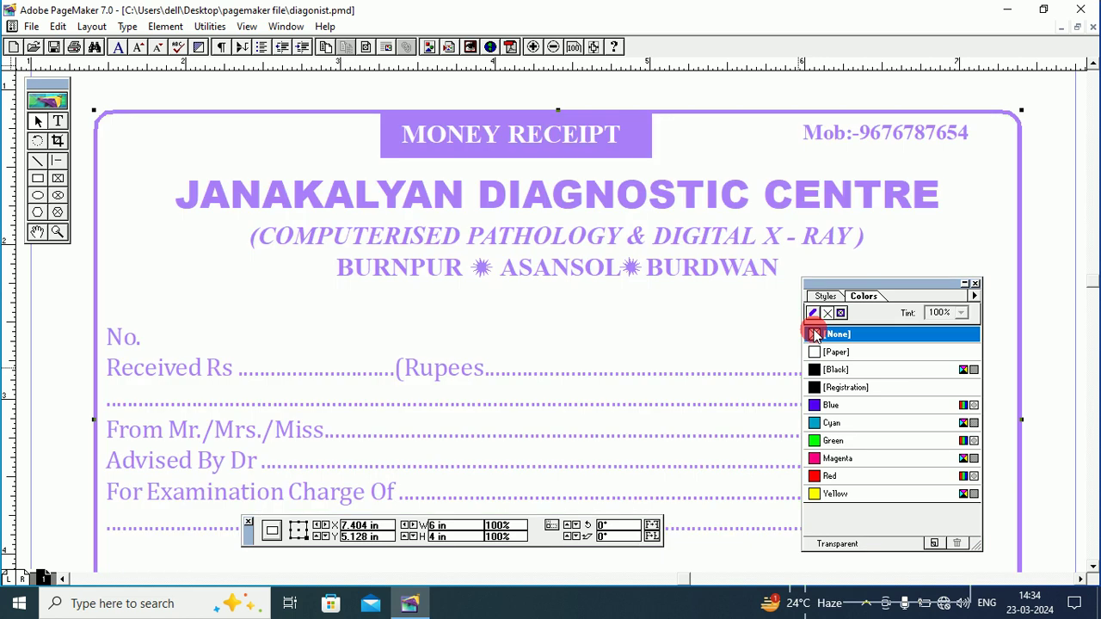
pyautogui.click(814, 461)
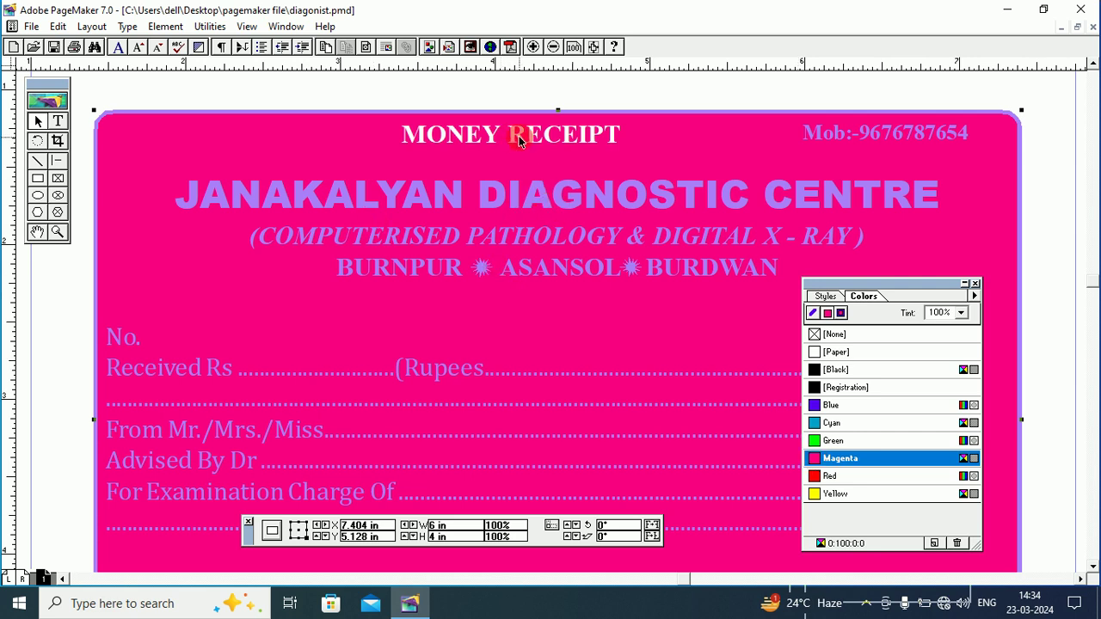
# Redefine Magenta as a light 27% tint, then set the receipt's fill back to None.
pyautogui.click(818, 460)
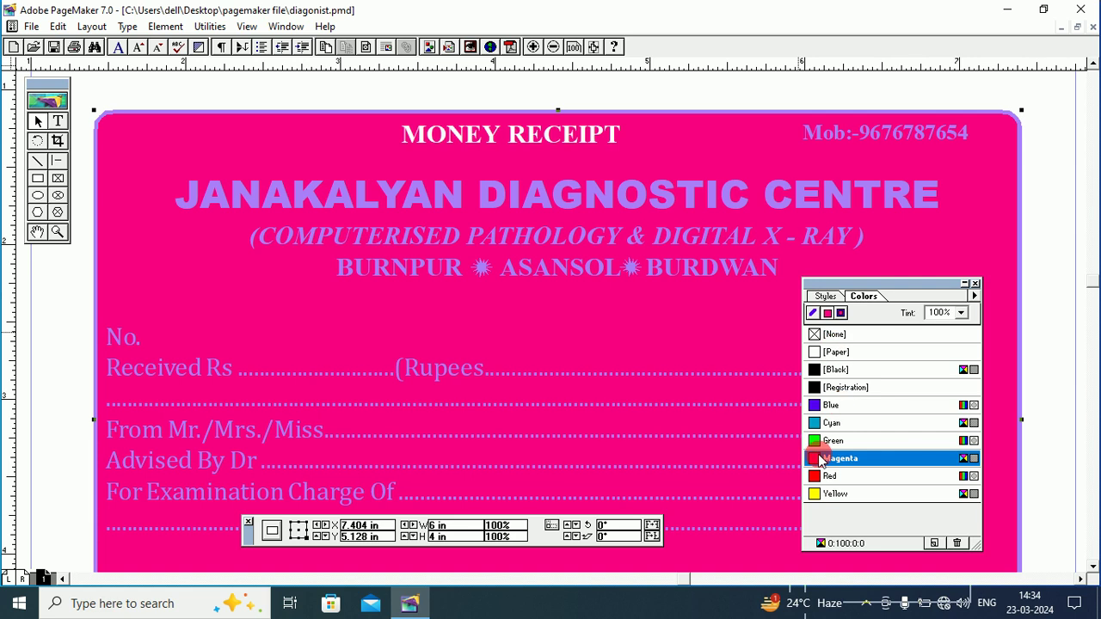
pyautogui.doubleClick(972, 462)
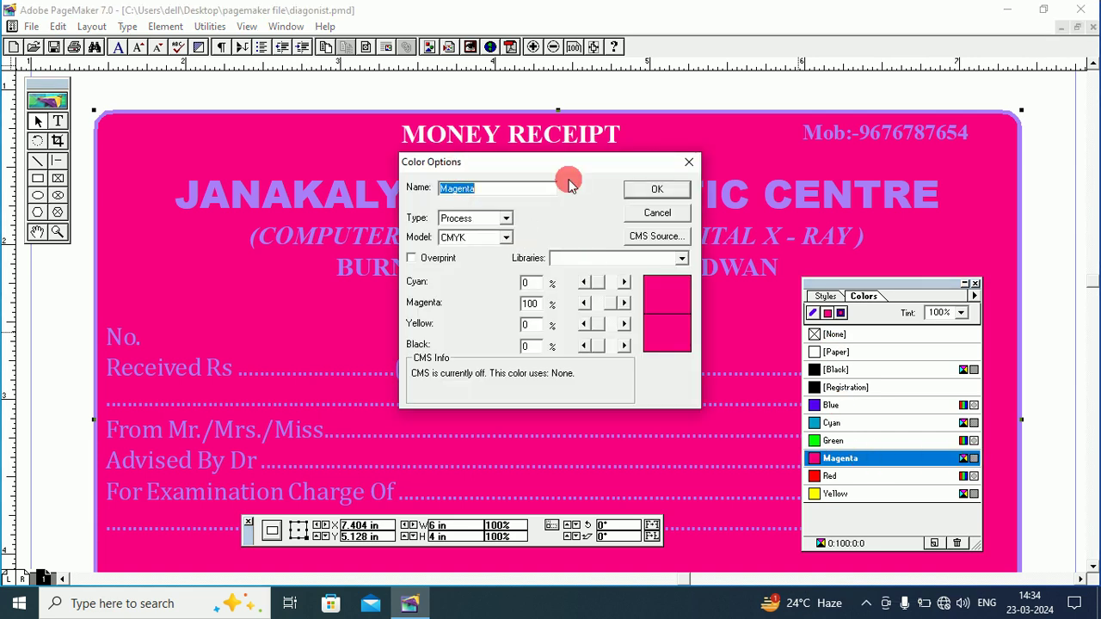
pyautogui.click(584, 304)
pyautogui.click(584, 304)
pyautogui.click(584, 303)
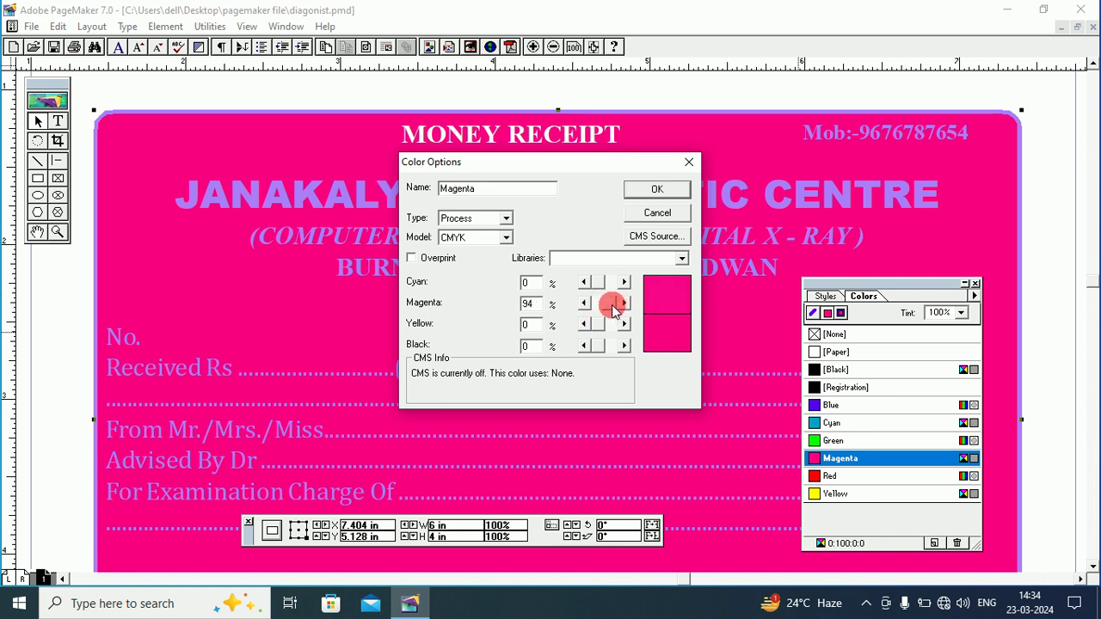
pyautogui.moveTo(612, 307); pyautogui.dragTo(603, 305)
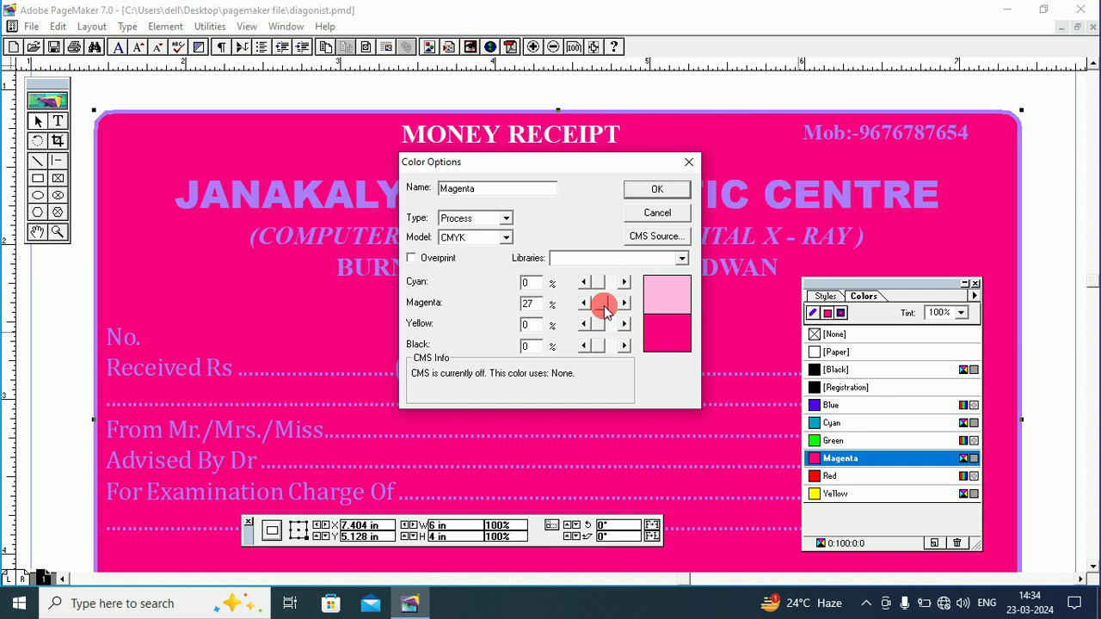
pyautogui.click(655, 192)
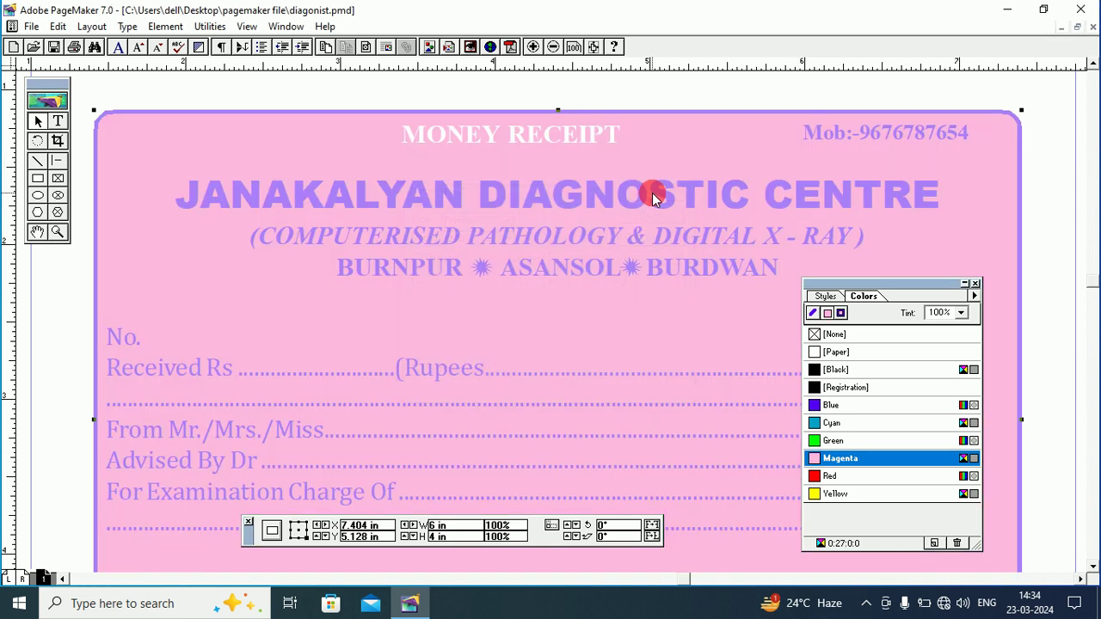
pyautogui.click(814, 333)
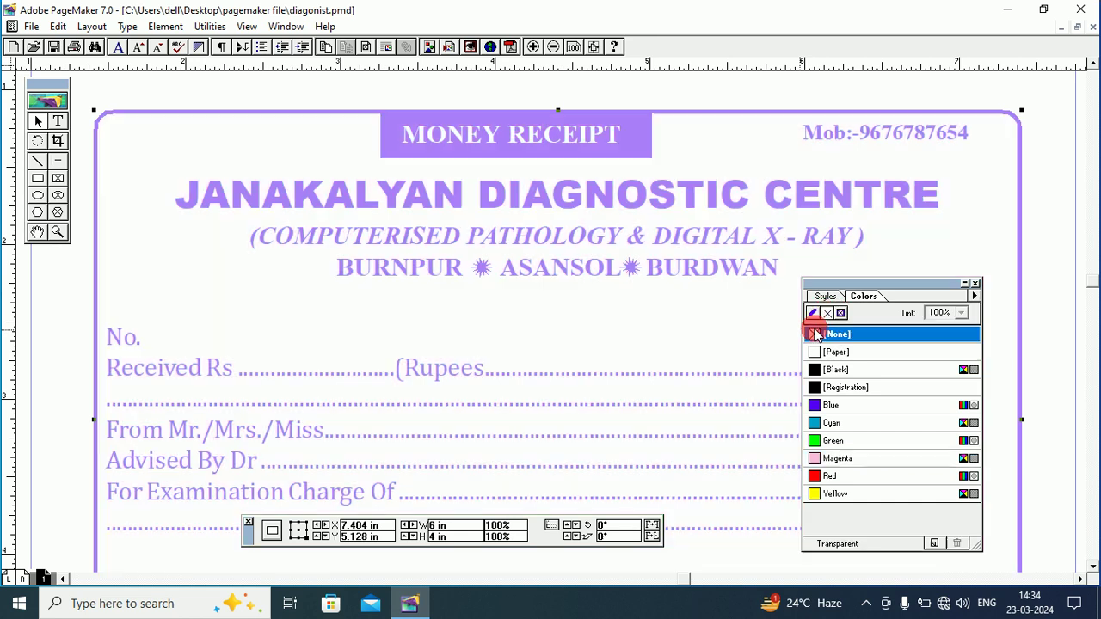
pyautogui.rightClick(220, 89)
# Fit the whole page in the window and group all the receipt's objects into one.
pyautogui.click(284, 190)
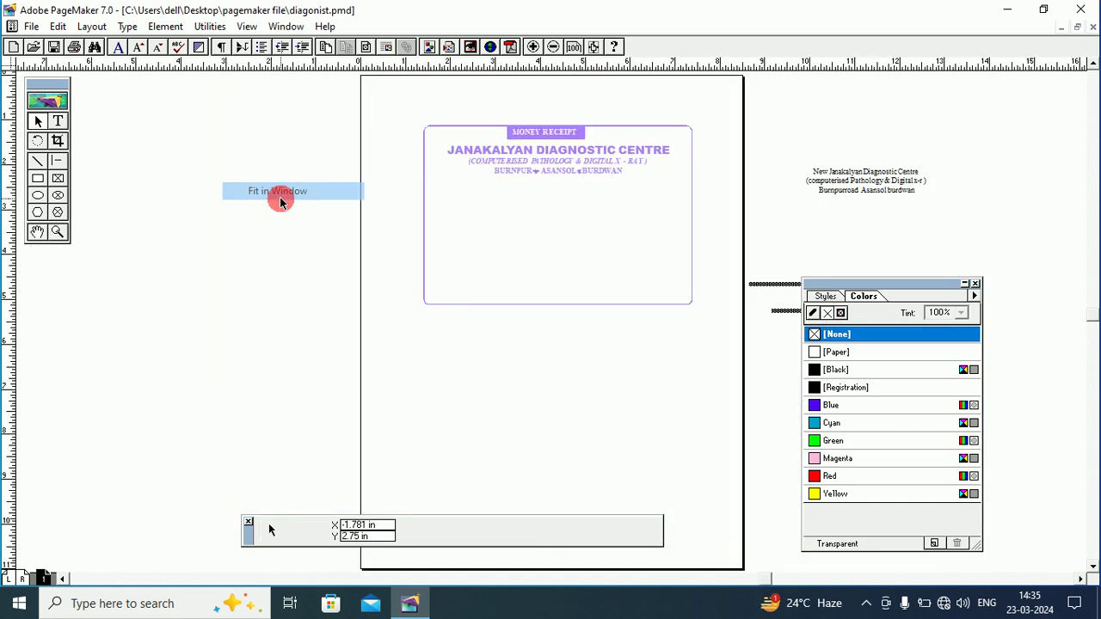
pyautogui.moveTo(329, 95); pyautogui.dragTo(725, 331)
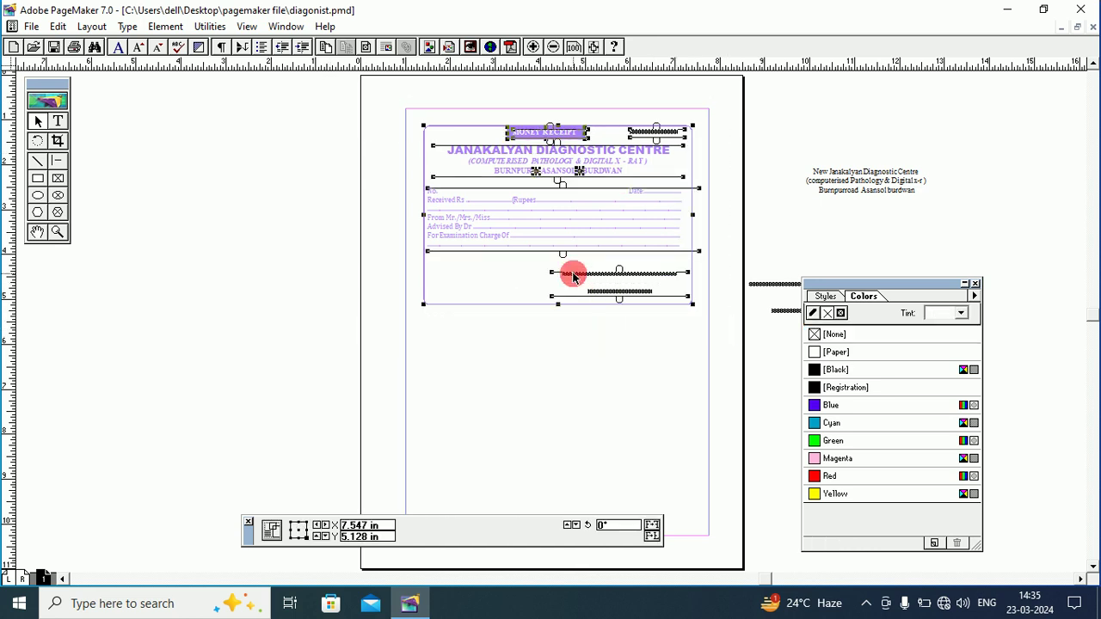
pyautogui.click(165, 27)
pyautogui.click(195, 186)
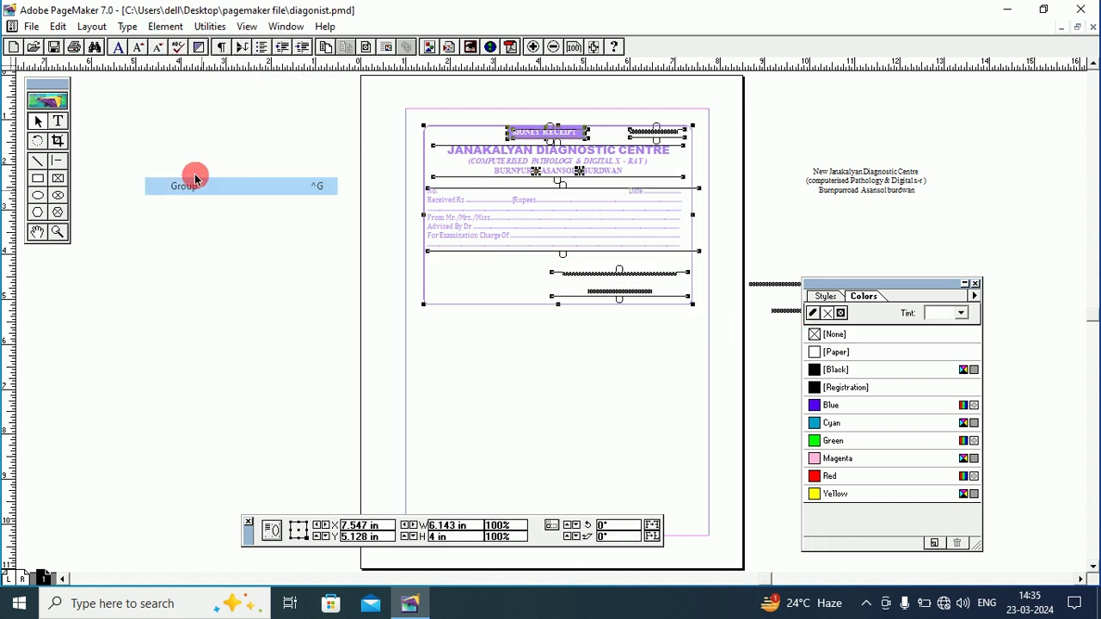
# Move the stray pasted MONEY RECEIPT text off the page, clear it, and reselect the receipt.
pyautogui.click(155, 29)
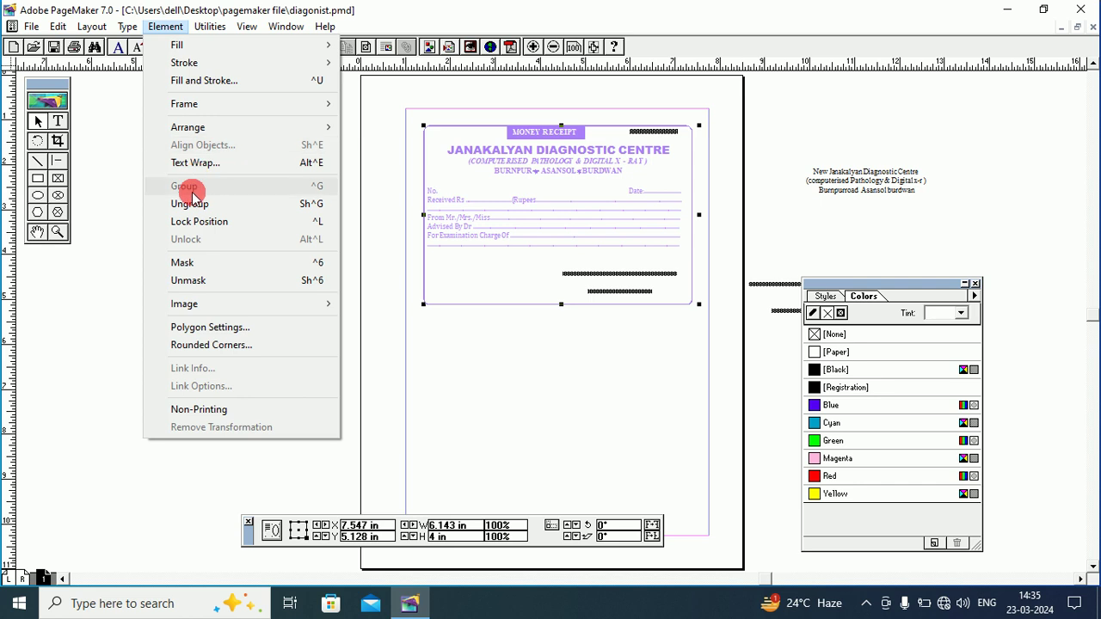
pyautogui.moveTo(58, 26)
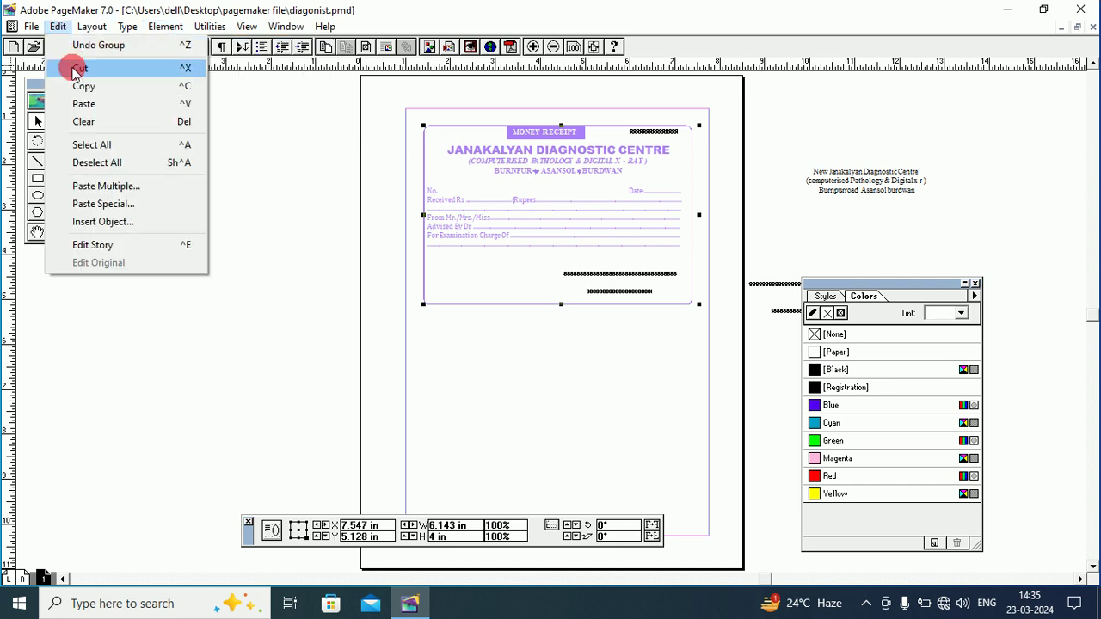
pyautogui.click(98, 103)
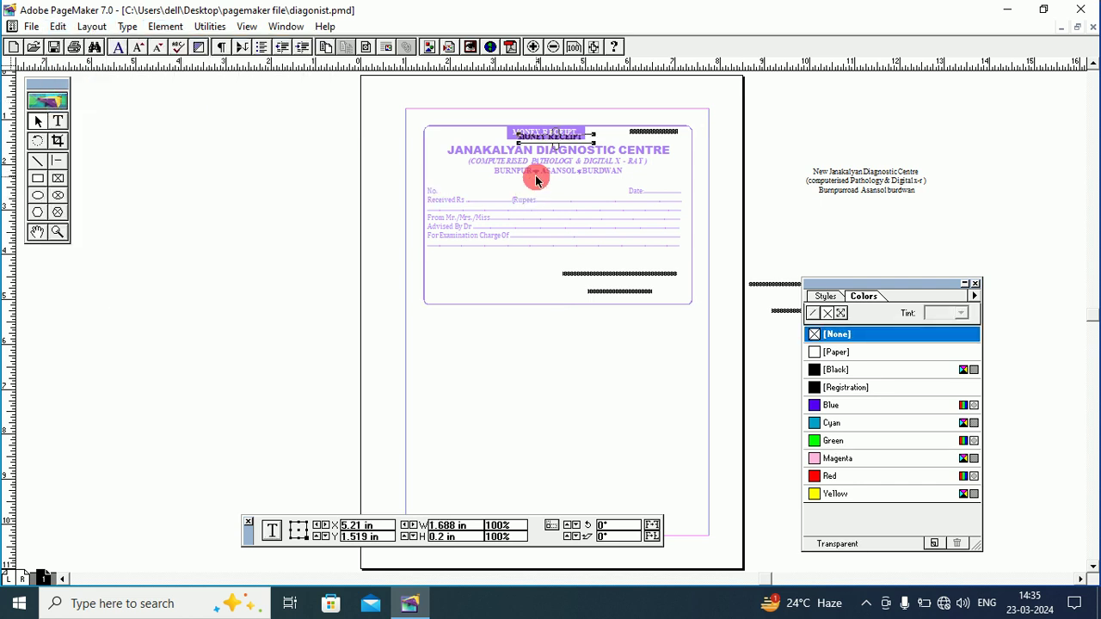
pyautogui.moveTo(526, 142); pyautogui.dragTo(268, 143)
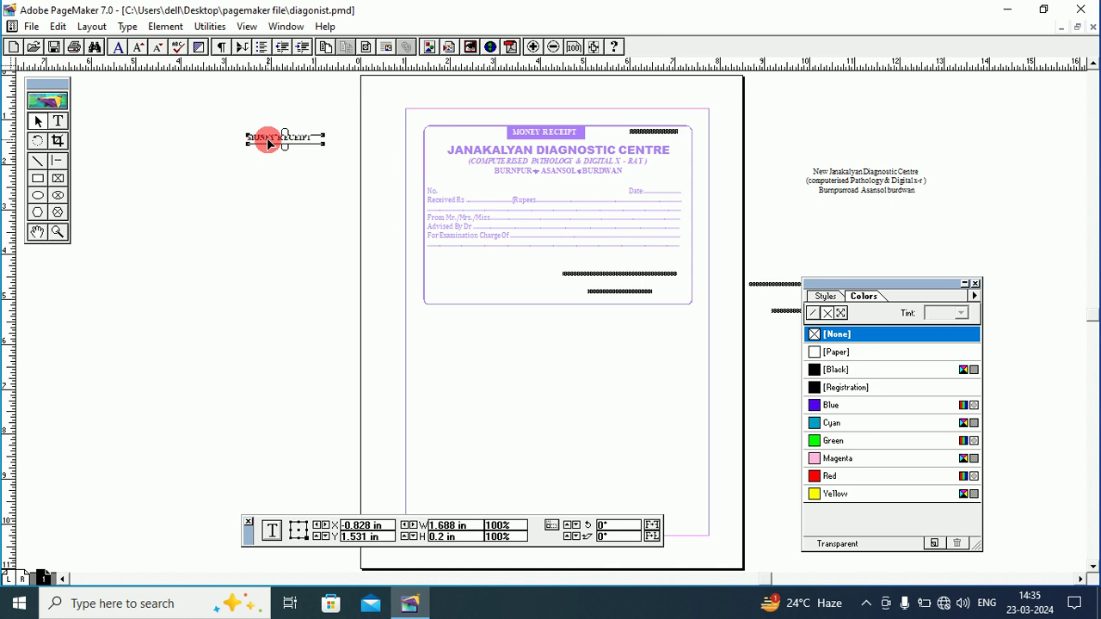
pyautogui.click(58, 26)
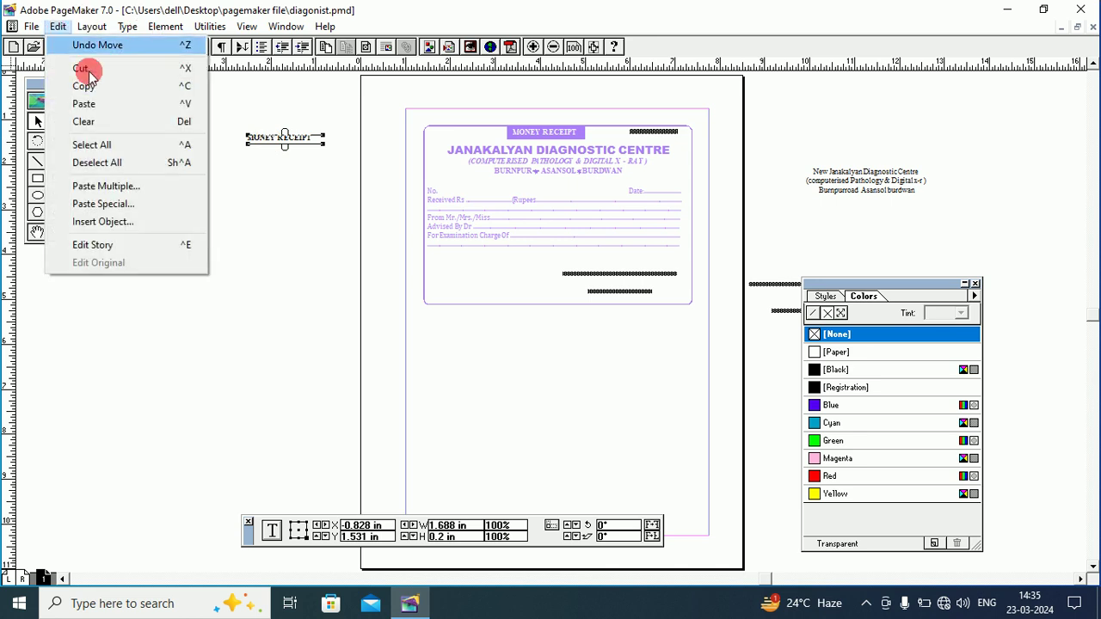
pyautogui.click(102, 120)
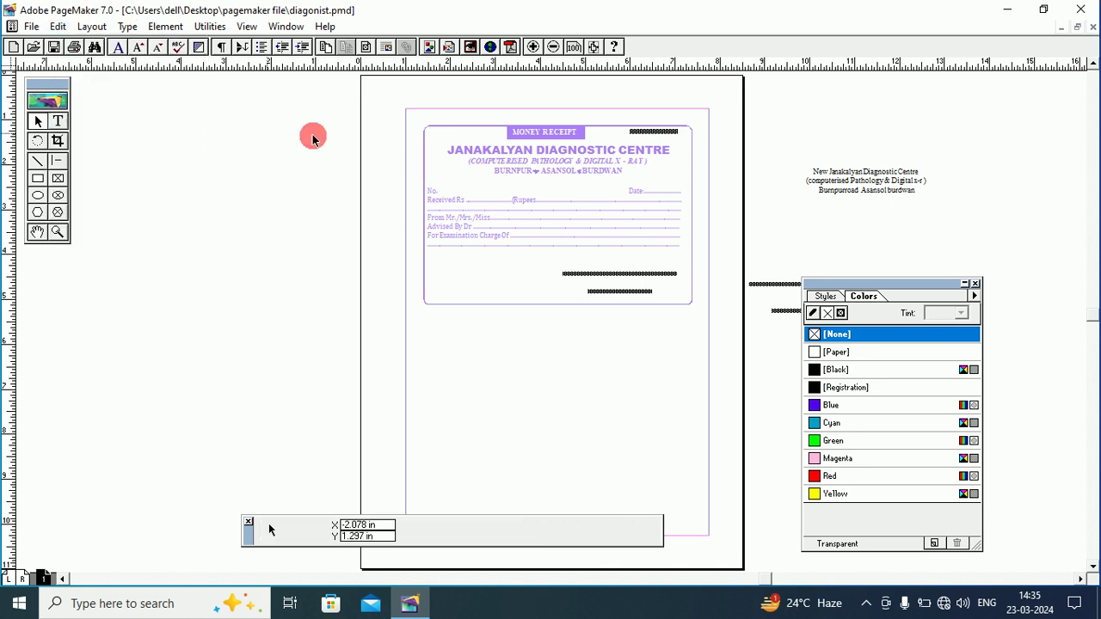
pyautogui.moveTo(320, 90); pyautogui.dragTo(731, 368)
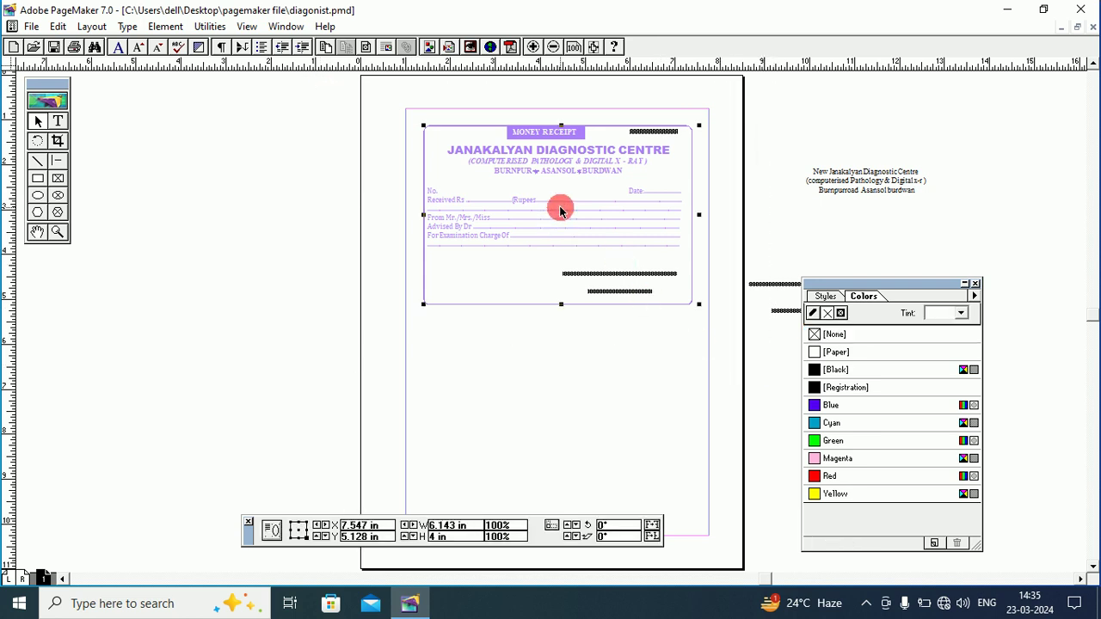
# Ungroup the receipt, reselect all its objects and group them again.
pyautogui.click(170, 27)
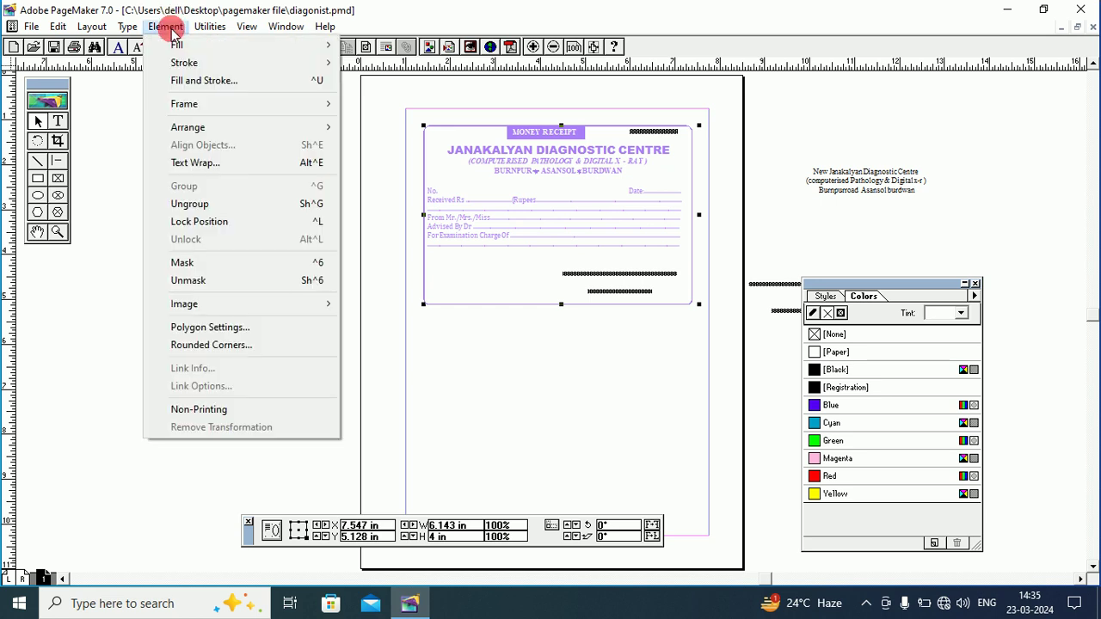
pyautogui.click(238, 203)
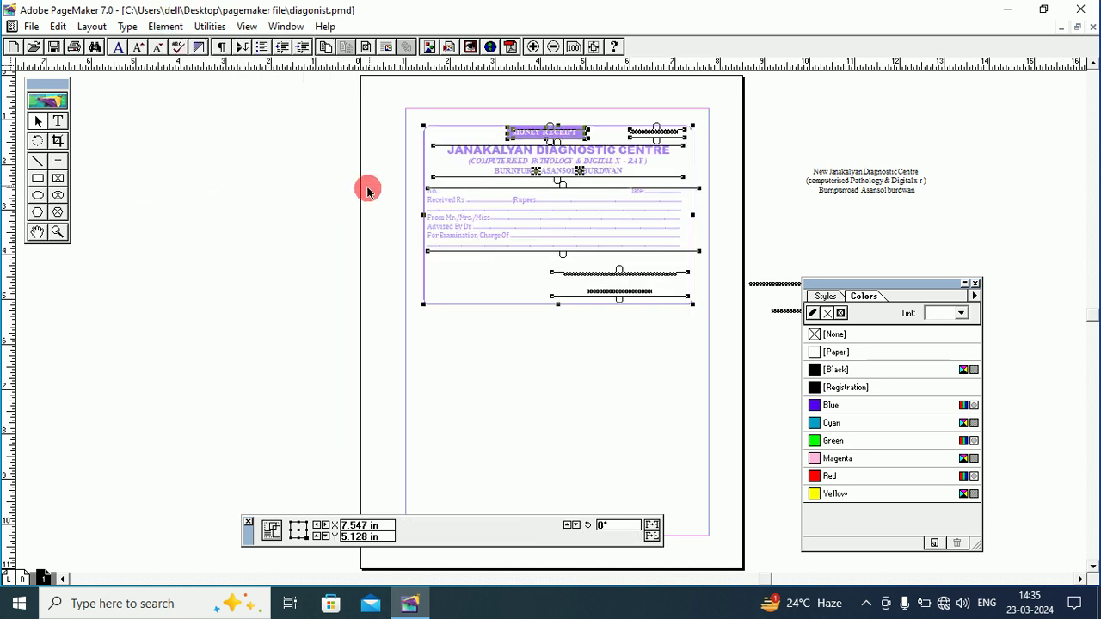
pyautogui.click(304, 183)
pyautogui.moveTo(346, 91); pyautogui.dragTo(742, 336)
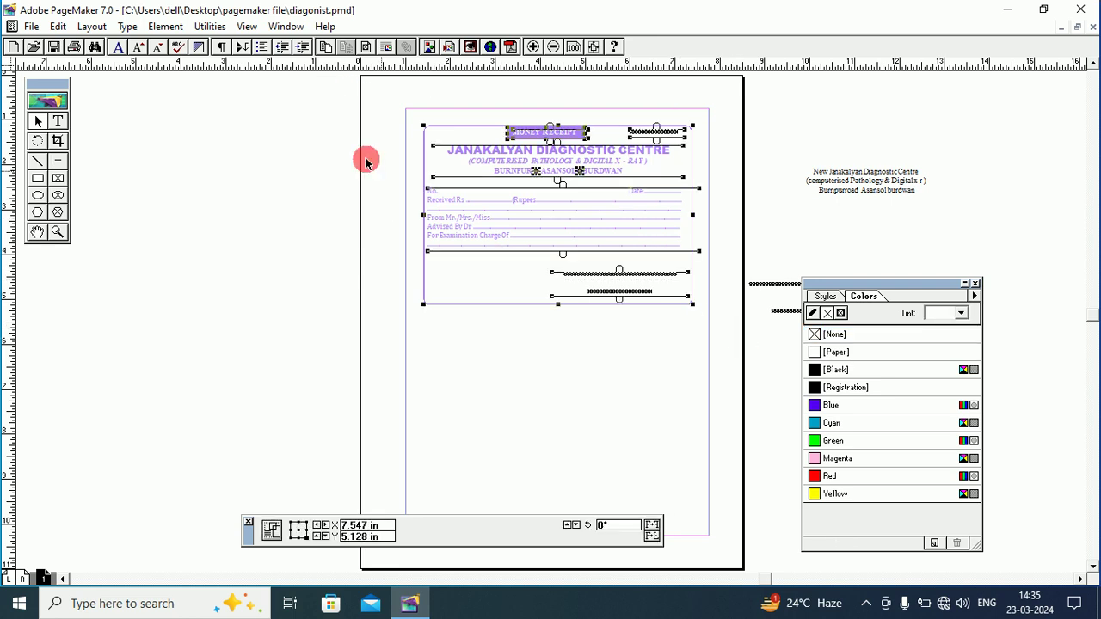
pyautogui.click(164, 27)
pyautogui.click(209, 188)
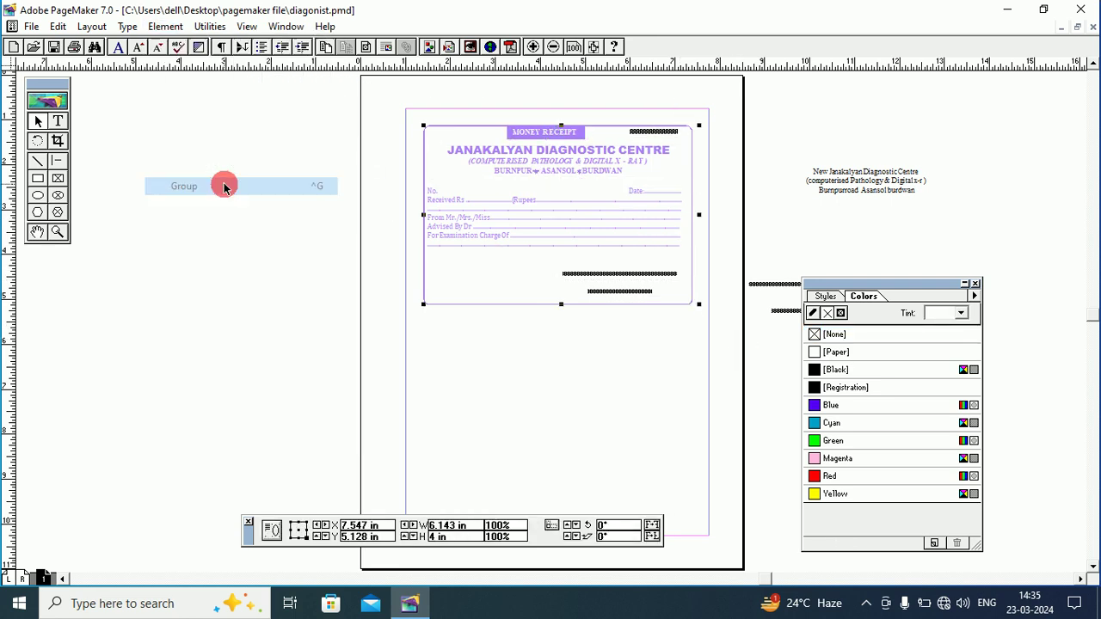
# Copy the grouped receipt, paste a duplicate and drag it below the original.
pyautogui.click(57, 26)
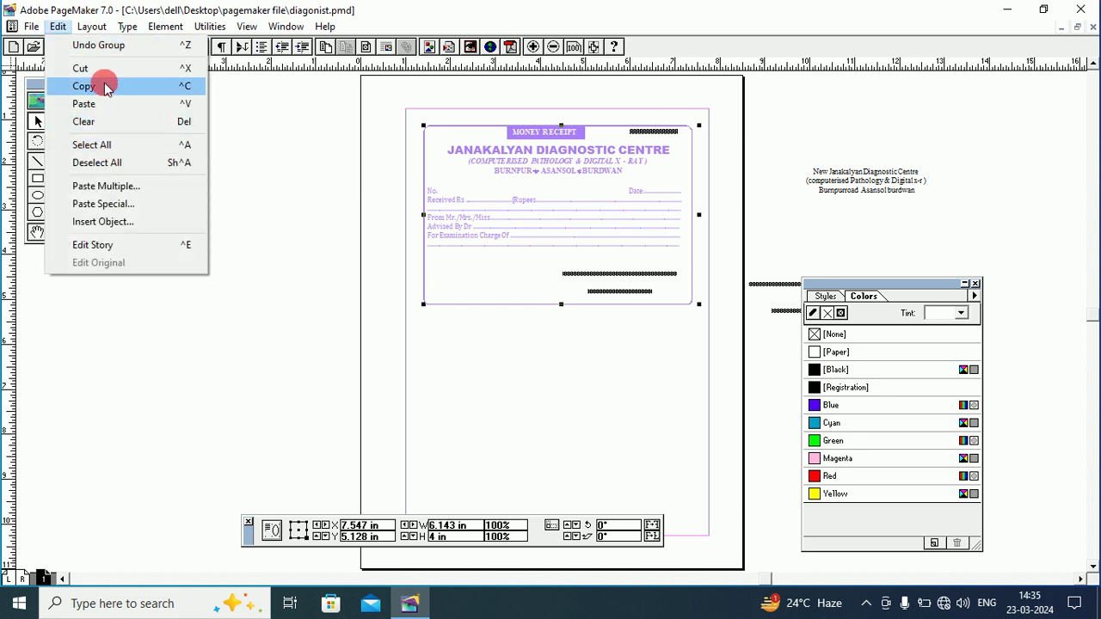
pyautogui.click(104, 86)
pyautogui.click(57, 26)
pyautogui.click(94, 104)
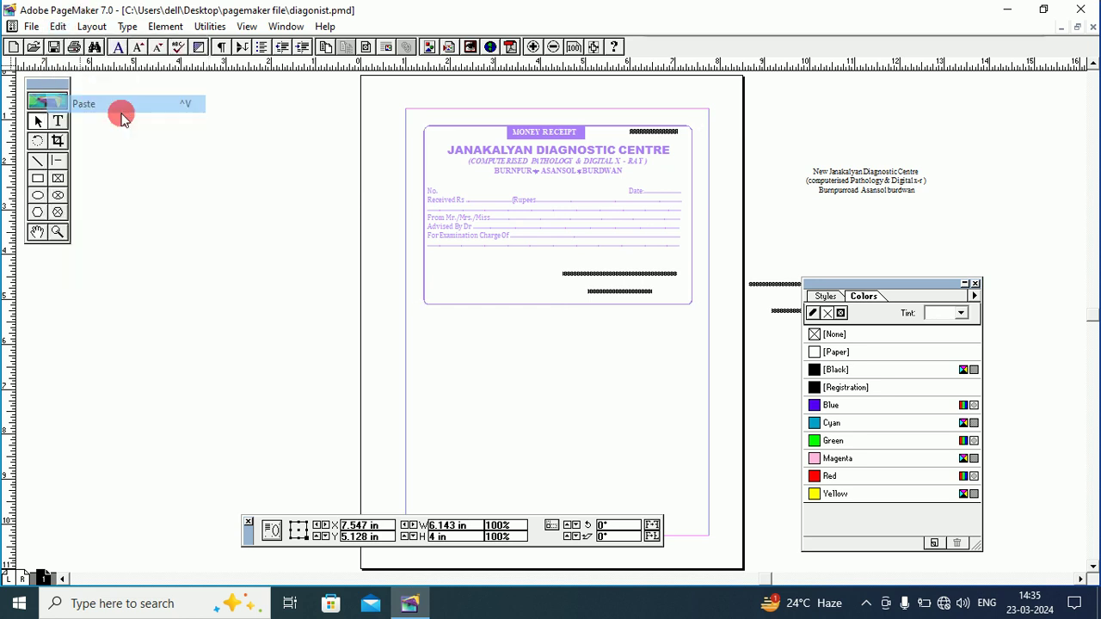
pyautogui.moveTo(538, 192); pyautogui.dragTo(532, 385)
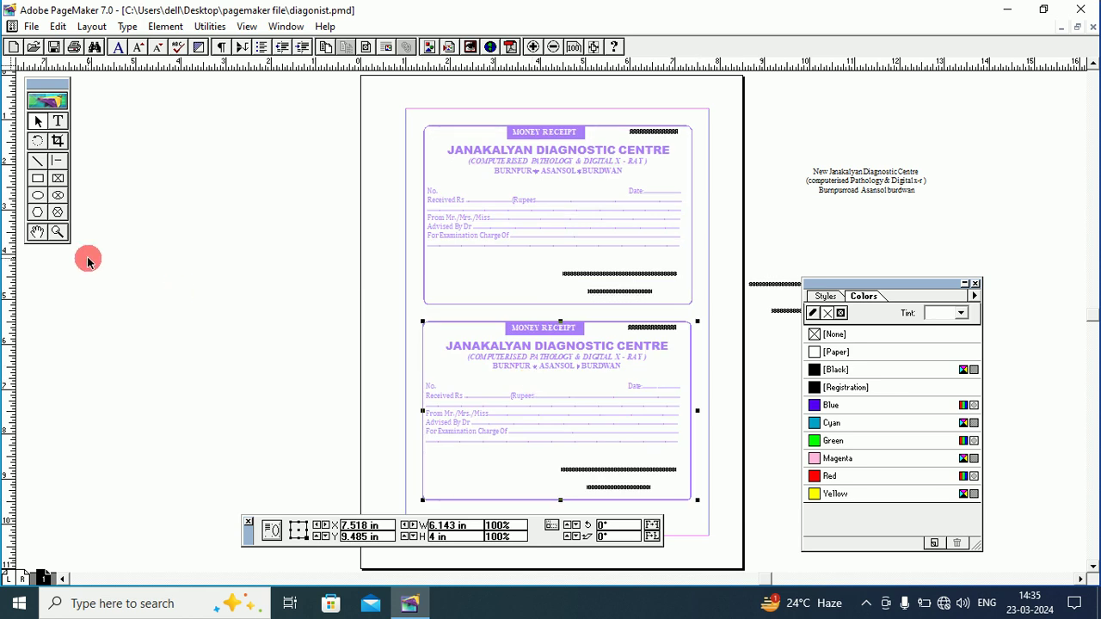
# Zoom in on the lower receipt and pan across both receipts to inspect text, dotted lines and borders.
pyautogui.click(57, 232)
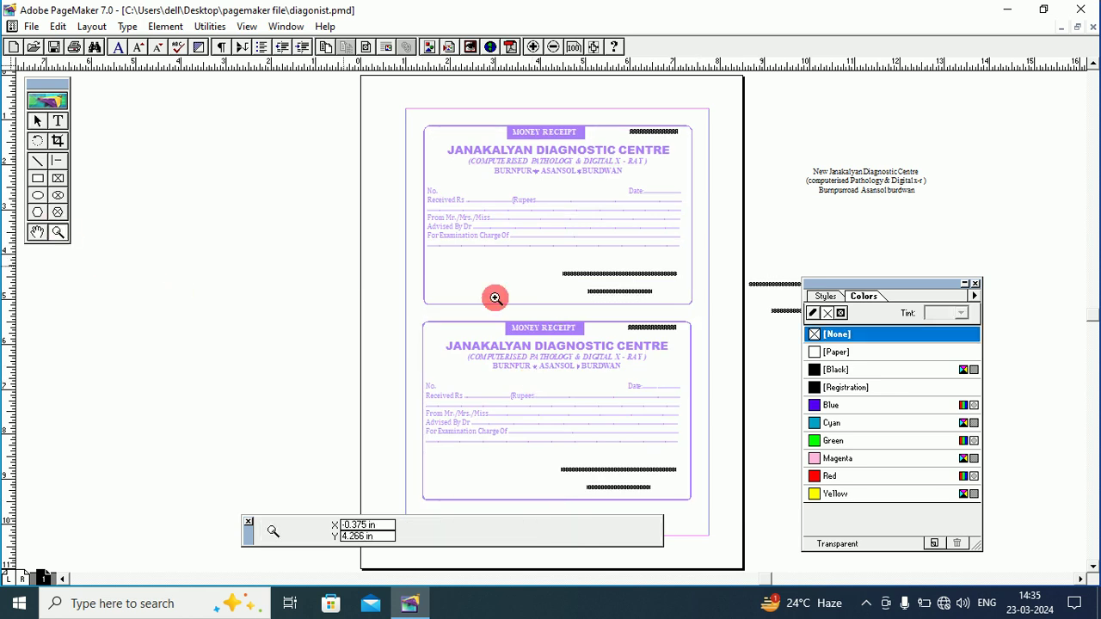
pyautogui.click(527, 333)
pyautogui.click(604, 338)
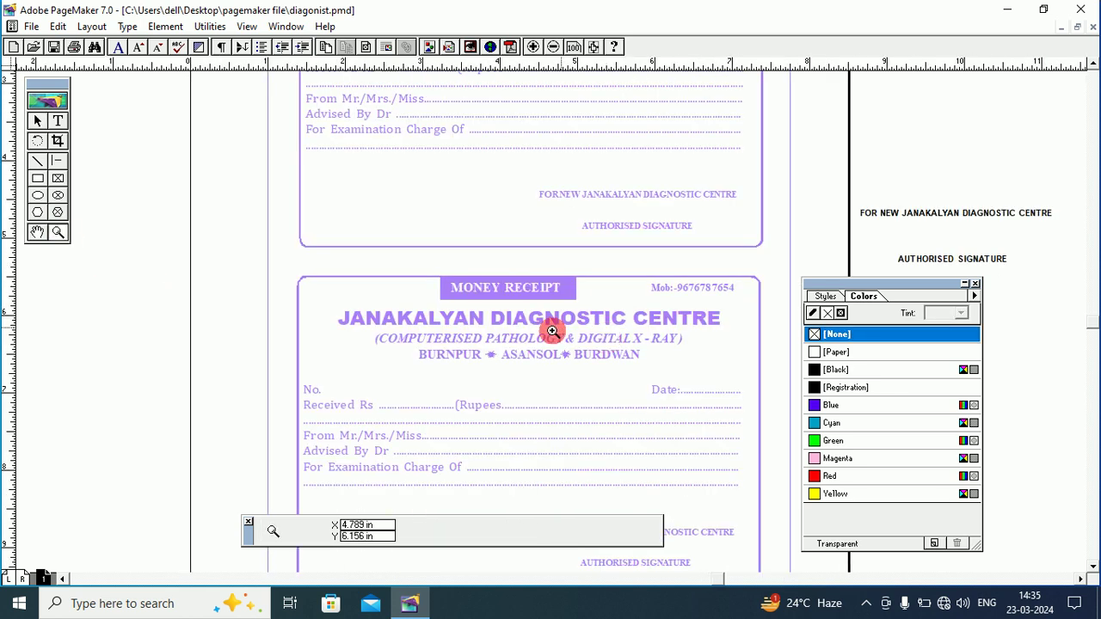
pyautogui.click(37, 232)
pyautogui.moveTo(476, 218); pyautogui.dragTo(587, 120)
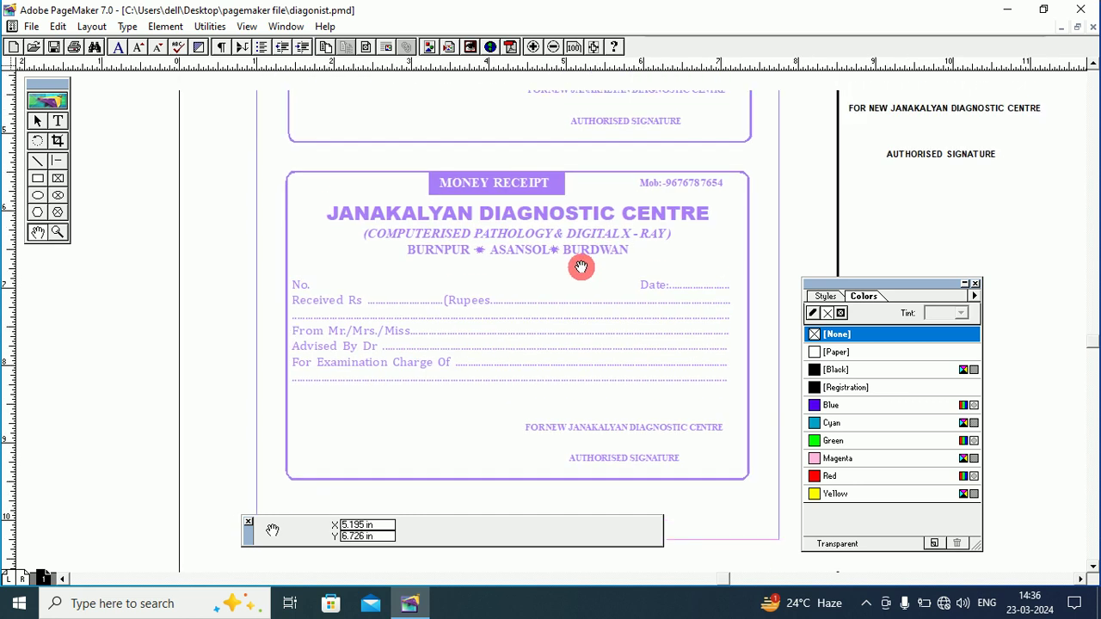
pyautogui.moveTo(580, 267); pyautogui.dragTo(529, 225)
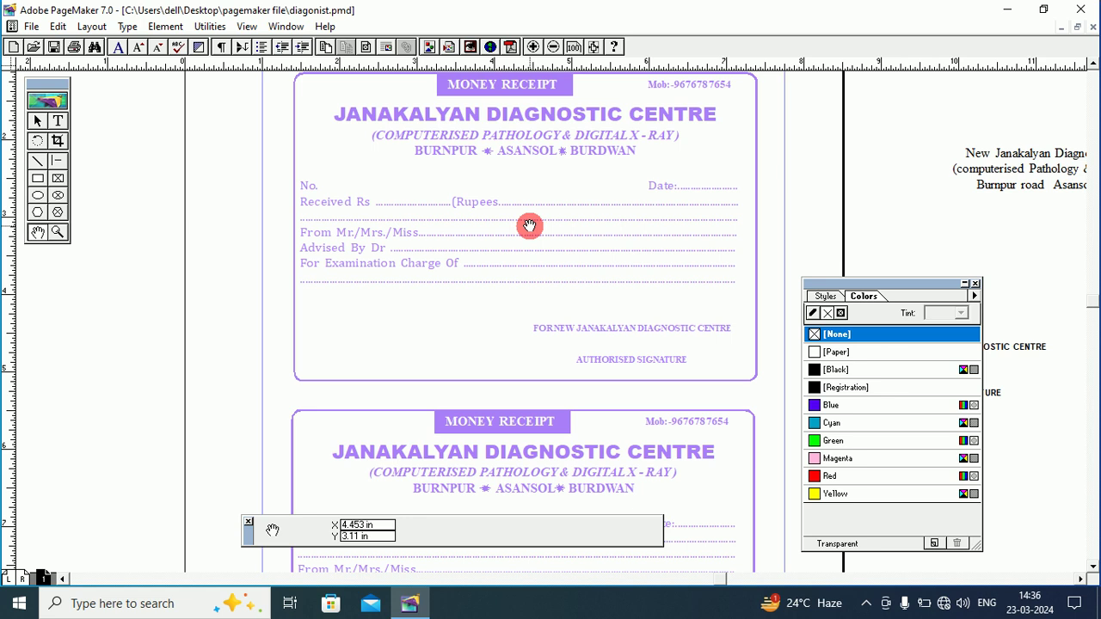
pyautogui.moveTo(524, 223); pyautogui.dragTo(464, 212)
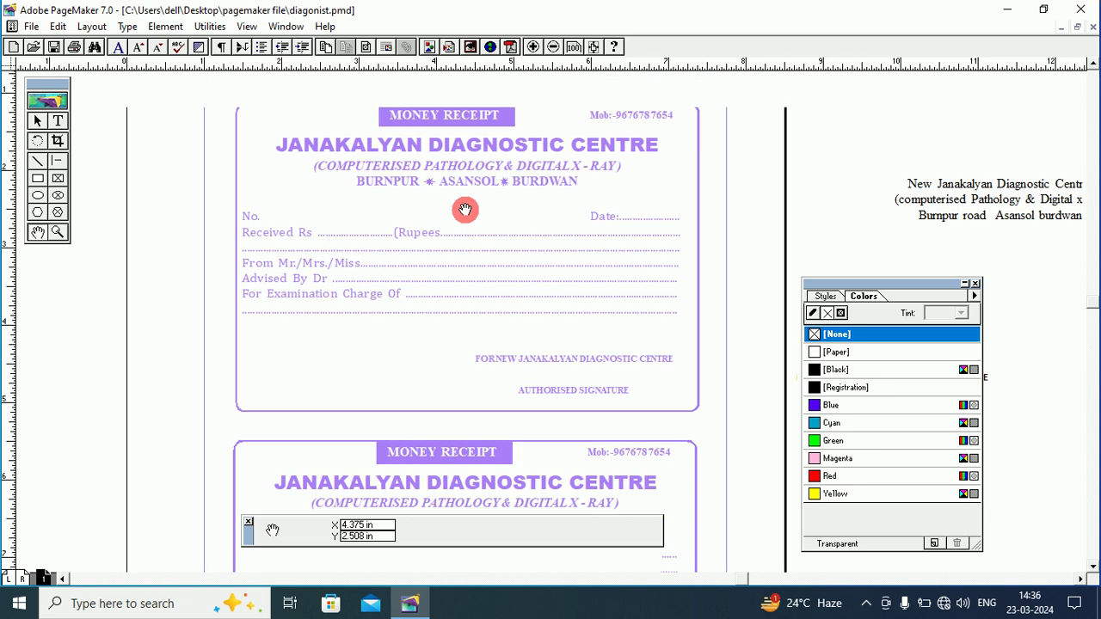